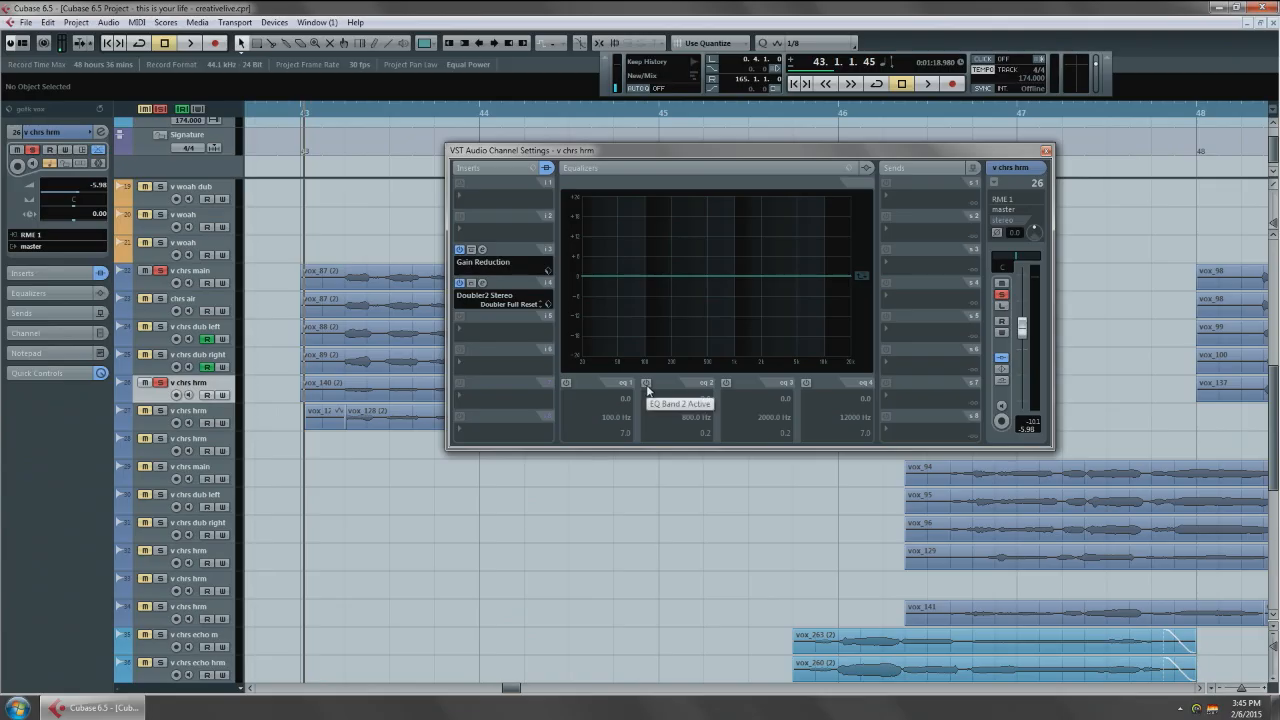
Enable EQ band 2 on the v chrs hrm channel and boost it about 4.6 dB around 575 Hz.
left_click_drag(635, 518, 595, 551)
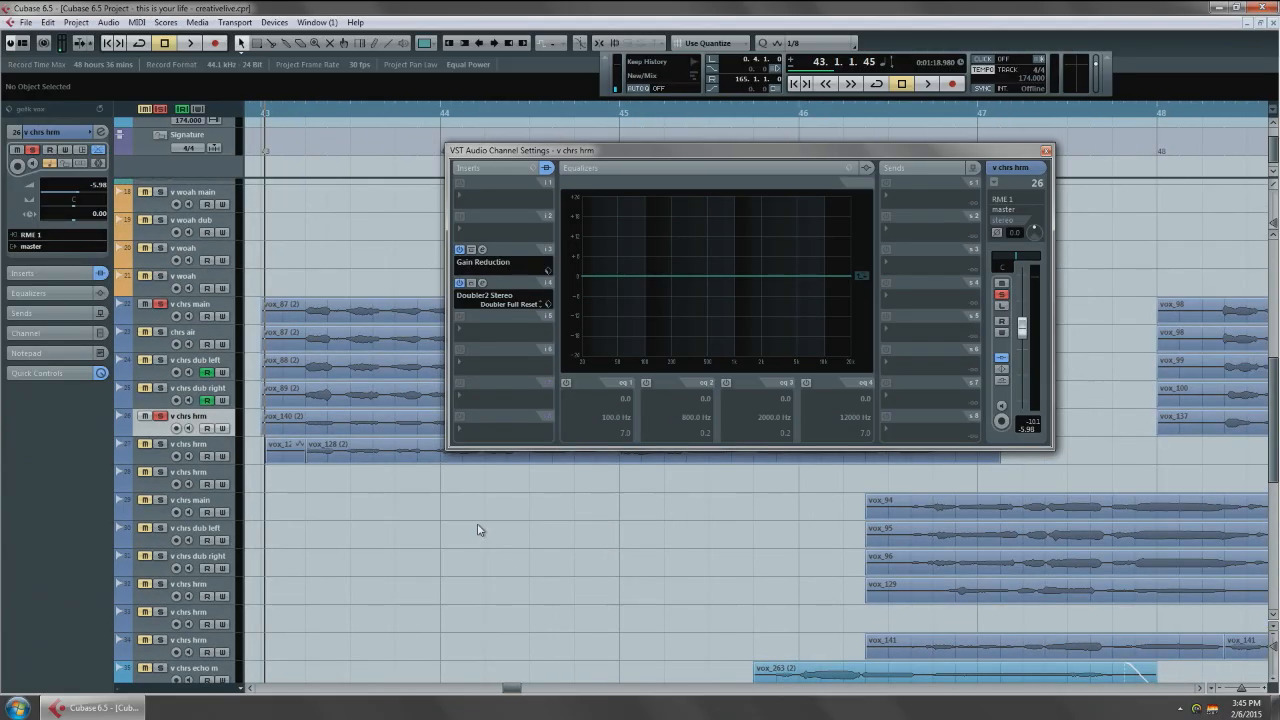
key("space")
left_click(646, 383)
mouse_move(705, 275)
left_mouse_down()
mouse_move(651, 240)
mouse_move(722, 233)
mouse_move(710, 234)
mouse_move(712, 263)
left_mouse_up()
key("space")
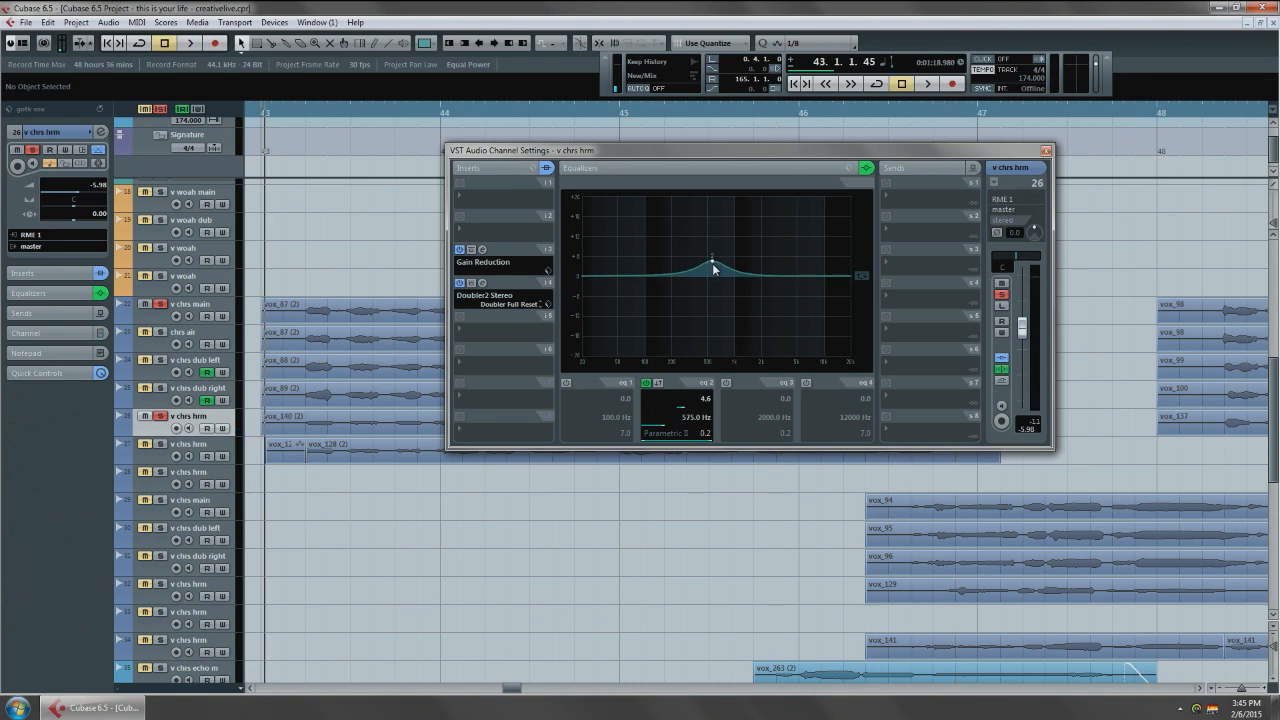
Enable EQ band 3 with a cut of about 3.8 dB at 249 Hz, and refine band 2 to about 2.8 dB at 627 Hz.
left_click(727, 383)
left_click_drag(763, 274, 681, 290)
key("space")
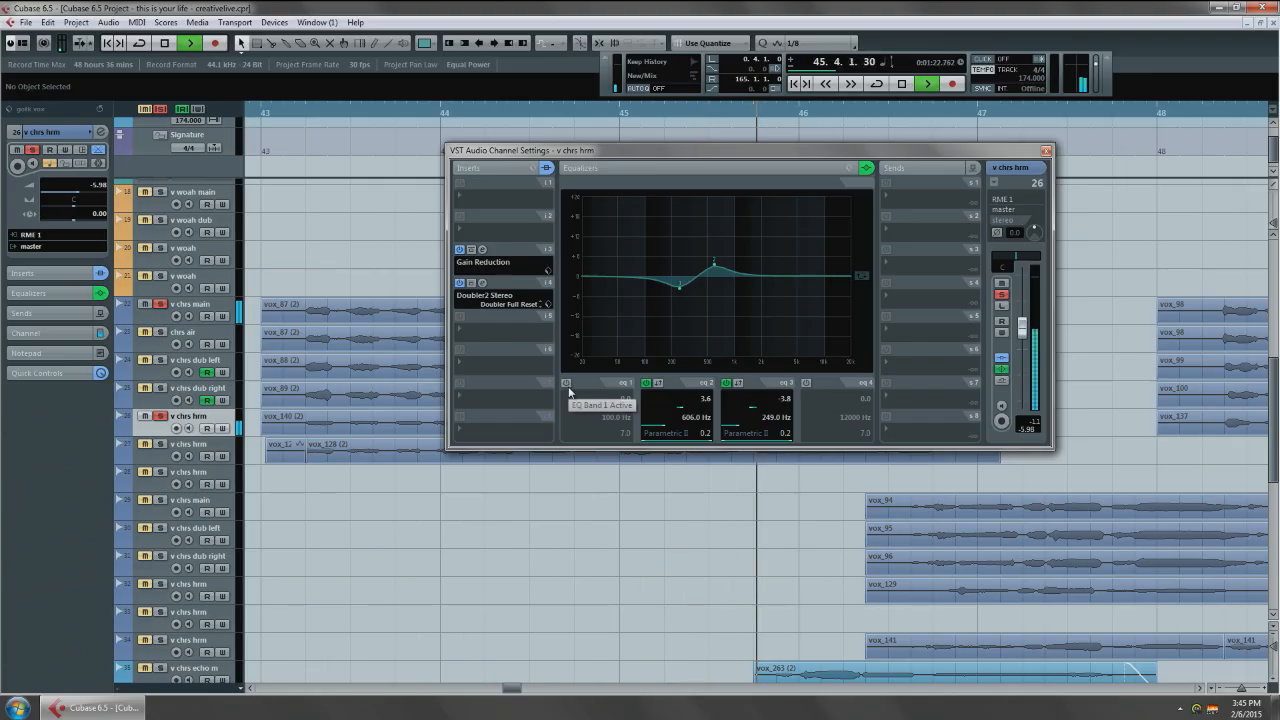
key("space")
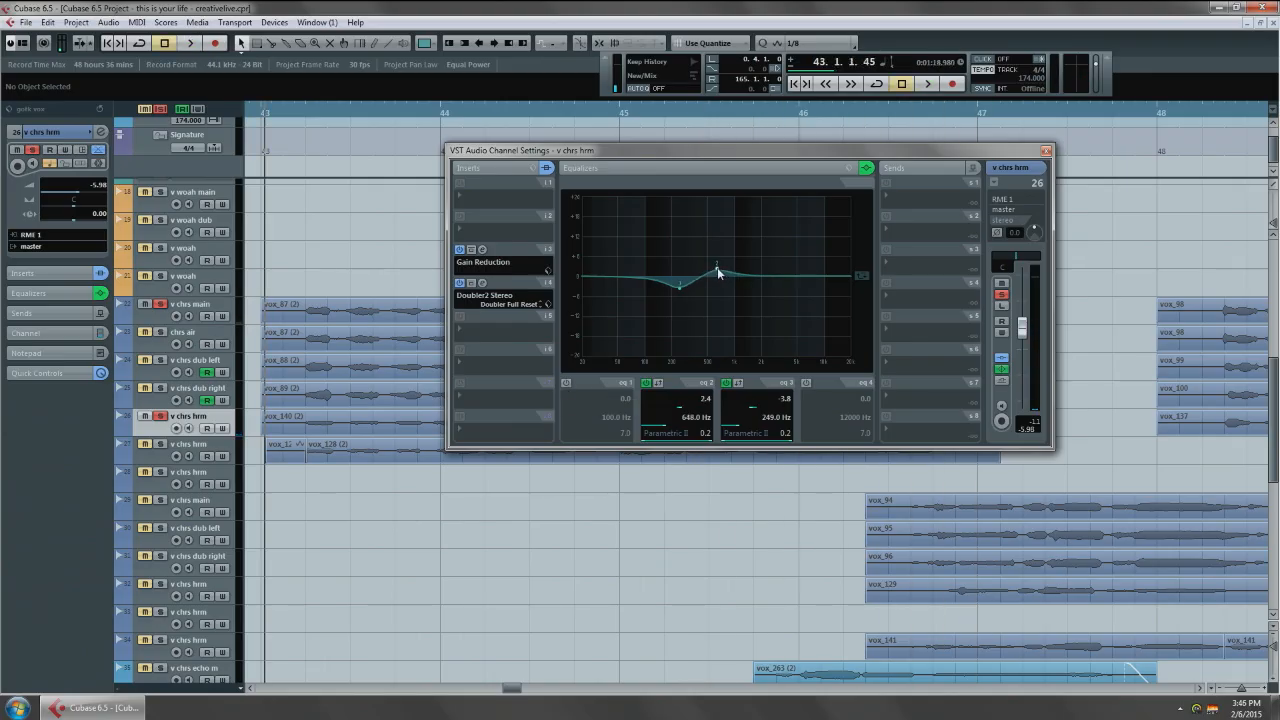
left_click_drag(717, 268, 716, 266)
Clear all solos and mutes in the mixer and close the v chrs hrm channel settings.
key("F3")
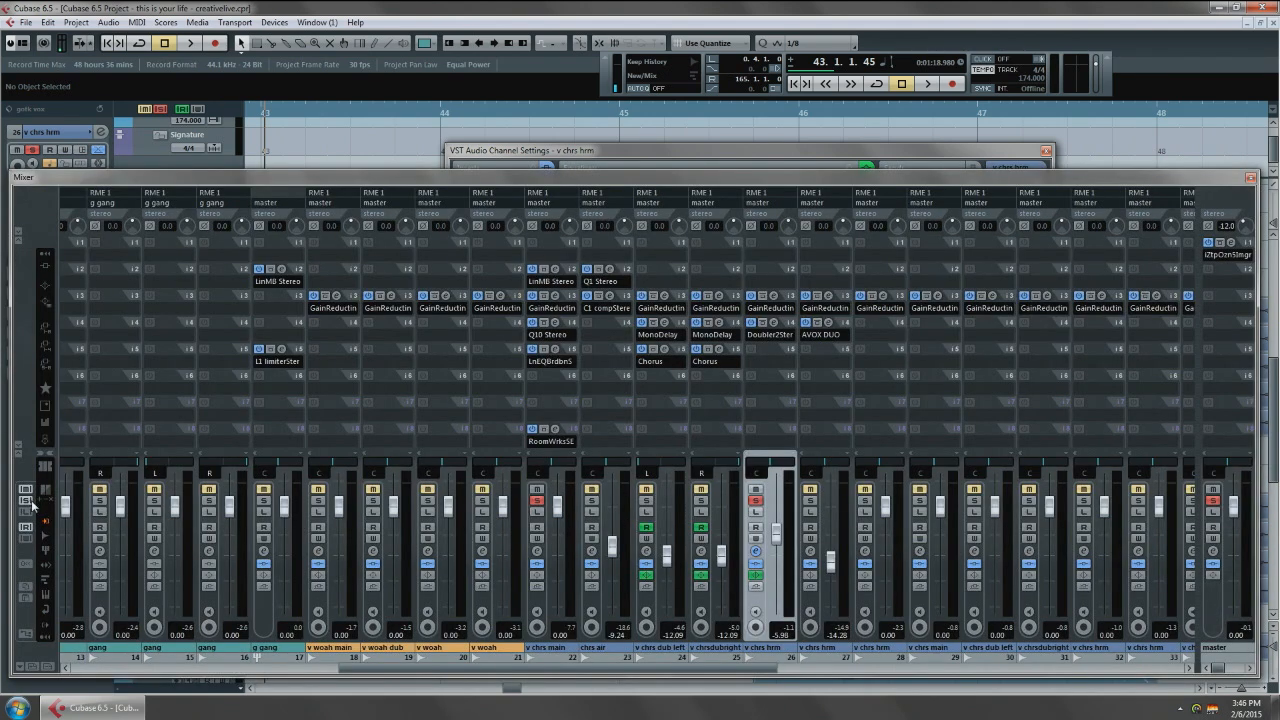
key("F3")
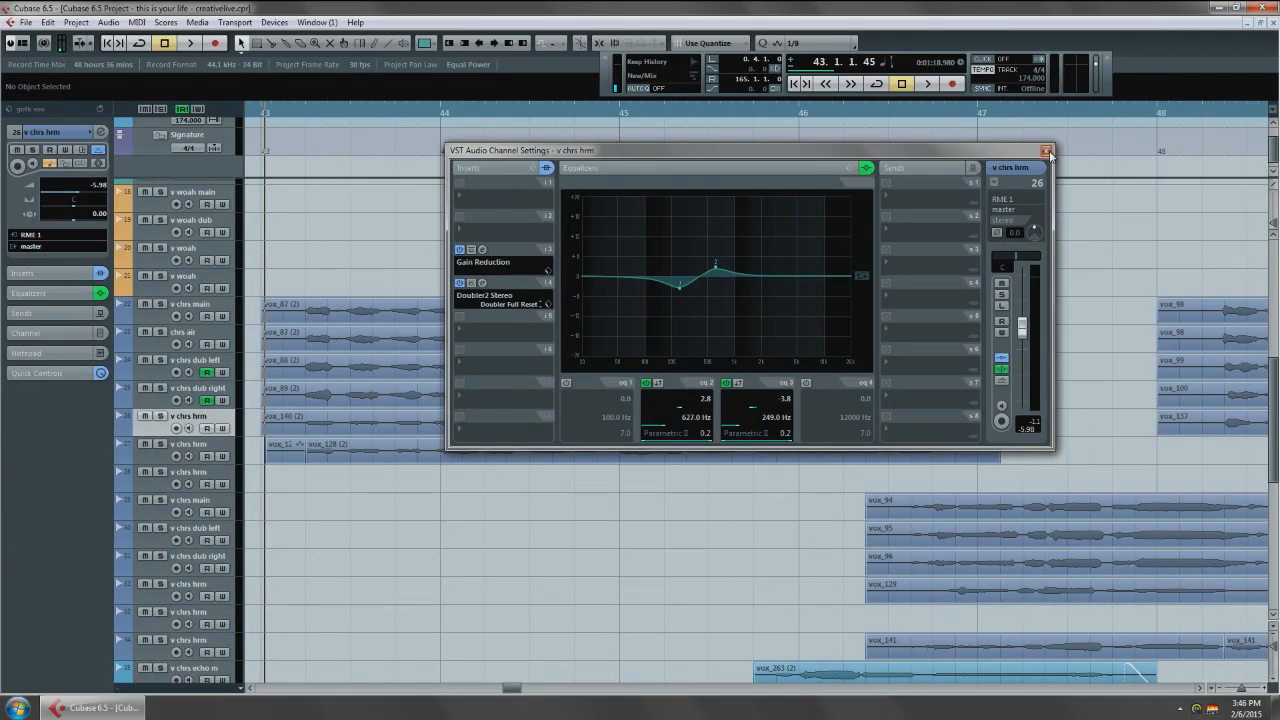
left_click(1044, 151)
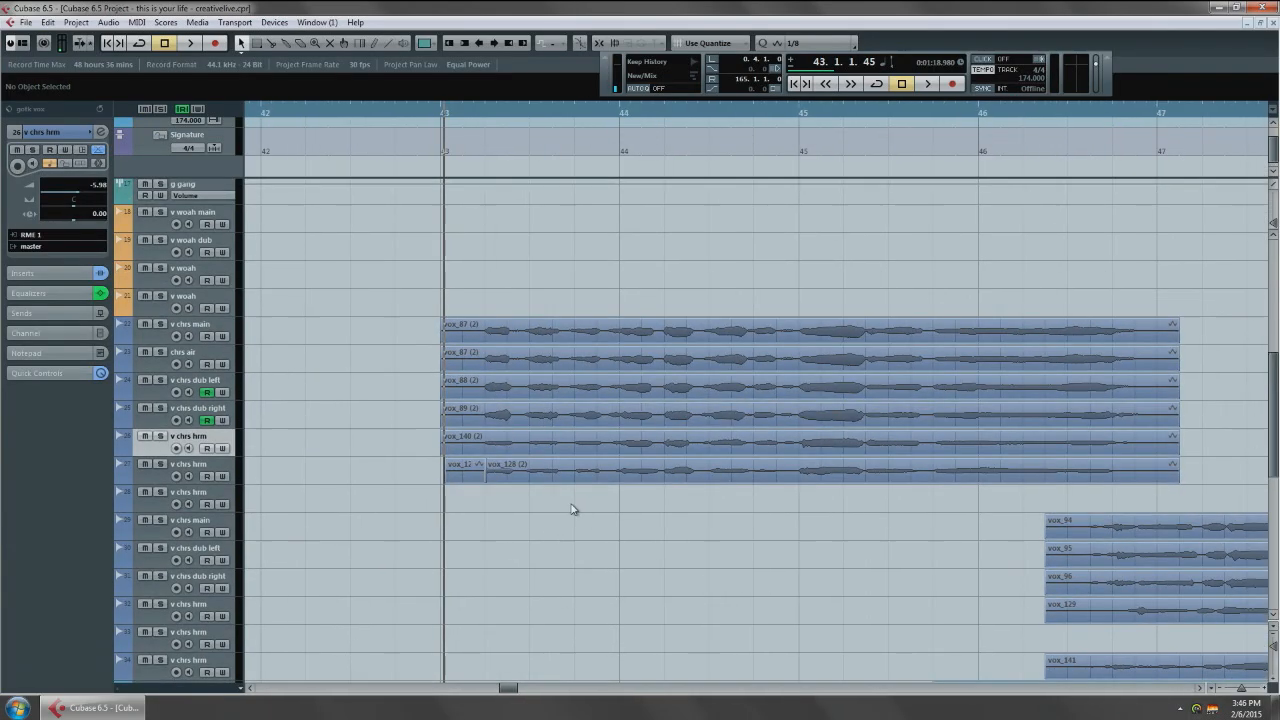
key("F3")
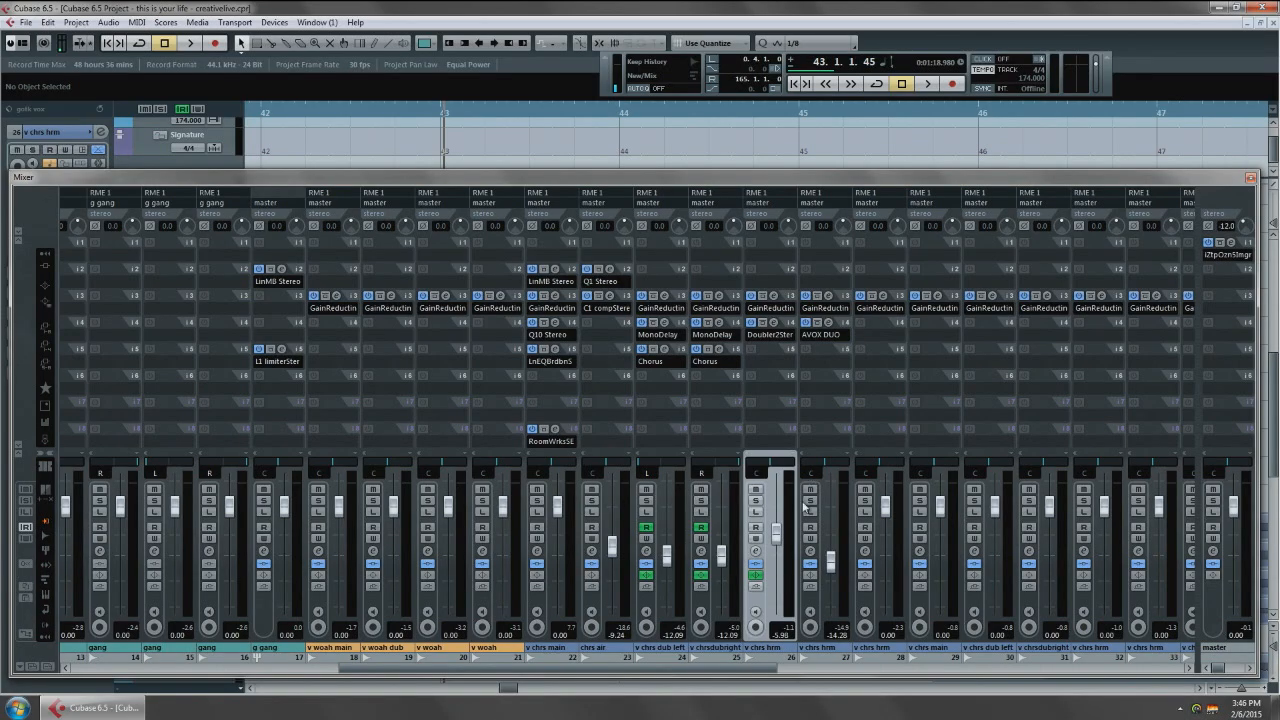
key("F3")
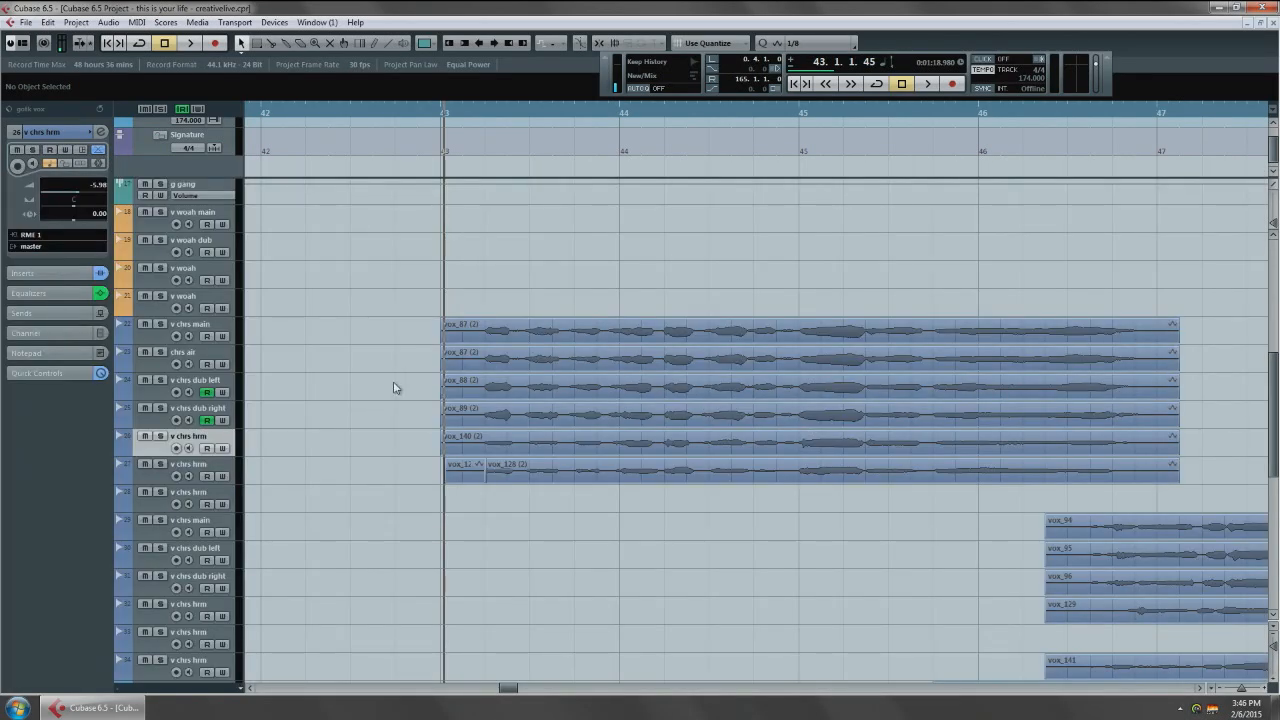
Place the project cursor just before bar 43, ahead of the chorus vocals.
scroll(394, 389, "up", 5)
left_click(411, 106)
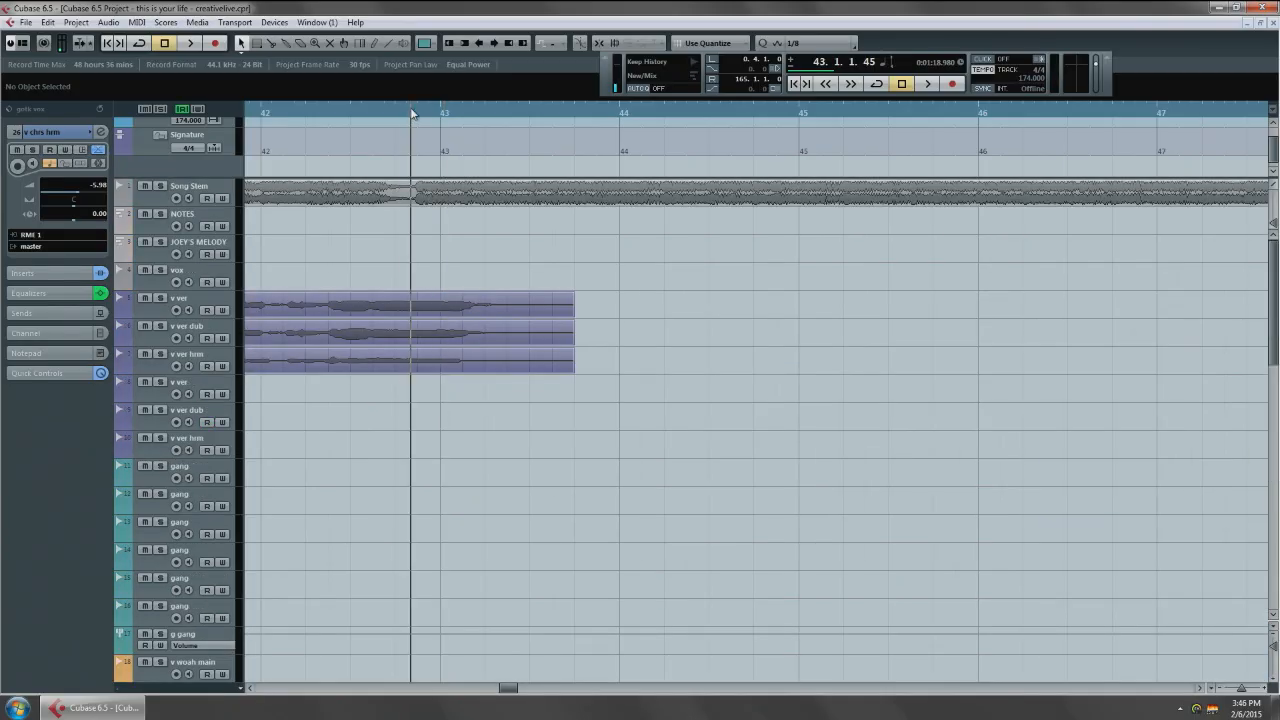
scroll(508, 400, "down", 5)
left_click_drag(629, 466, 890, 438)
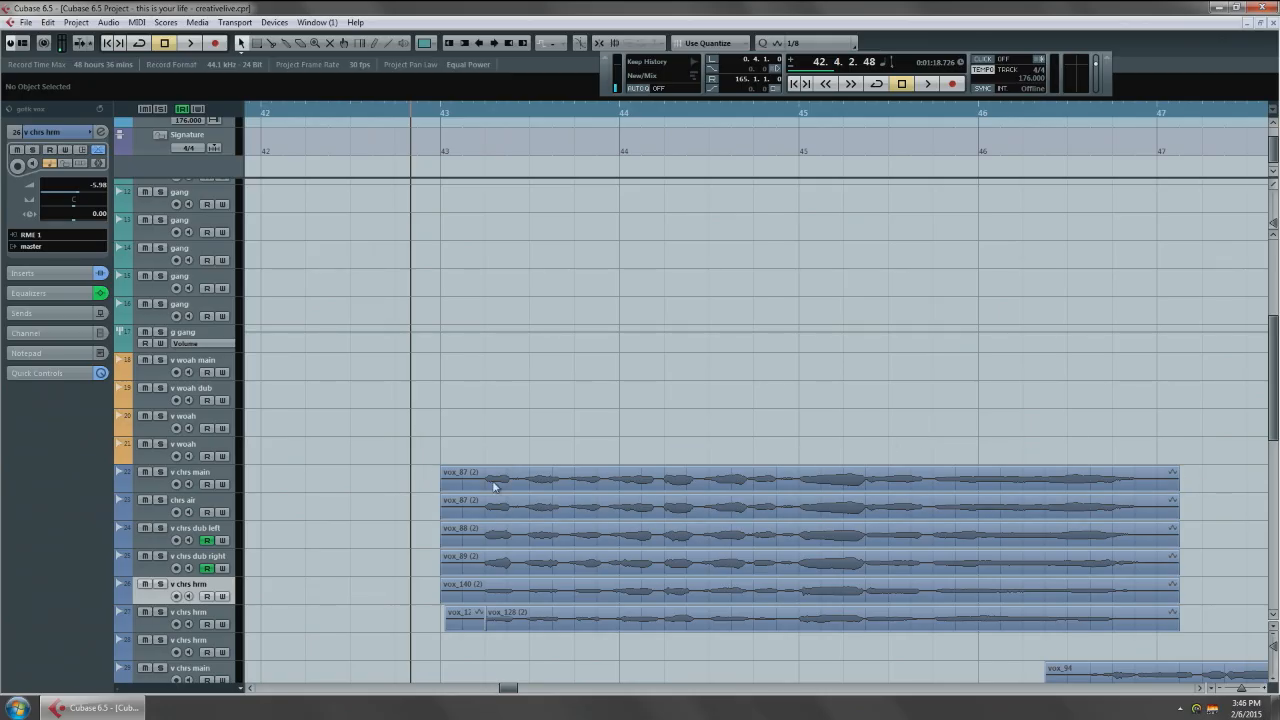
key("F3")
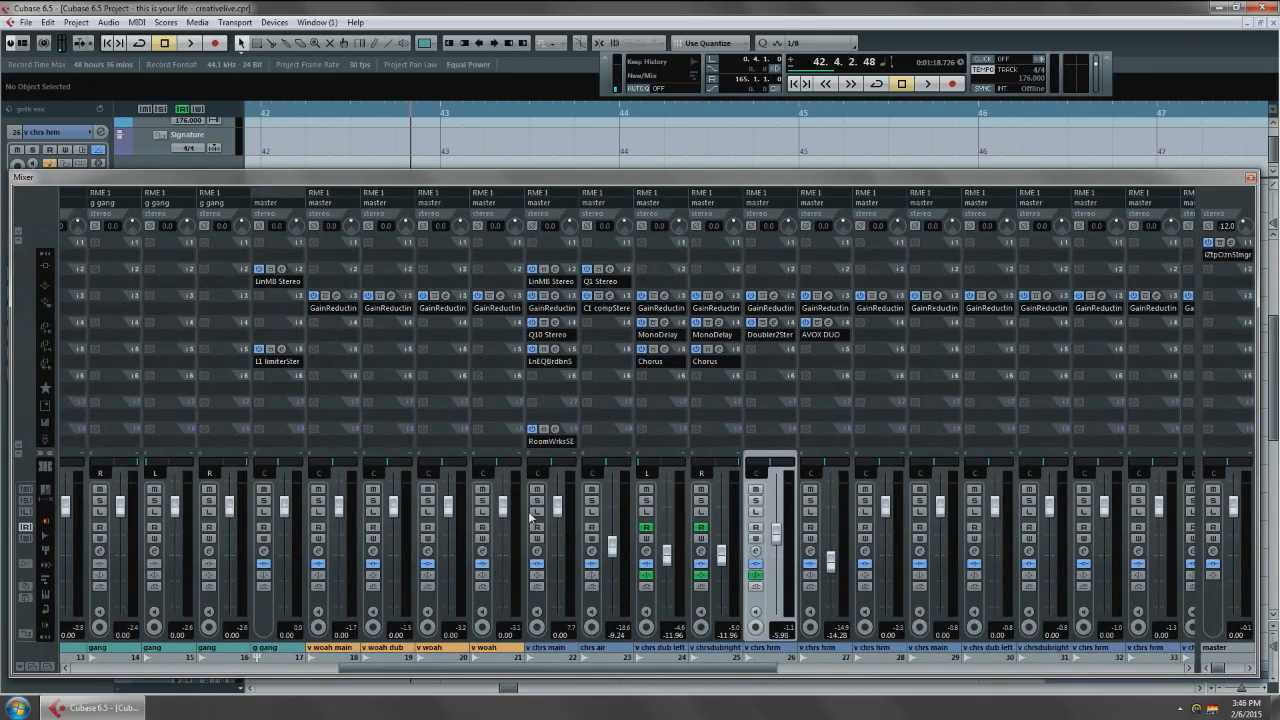
key("F3")
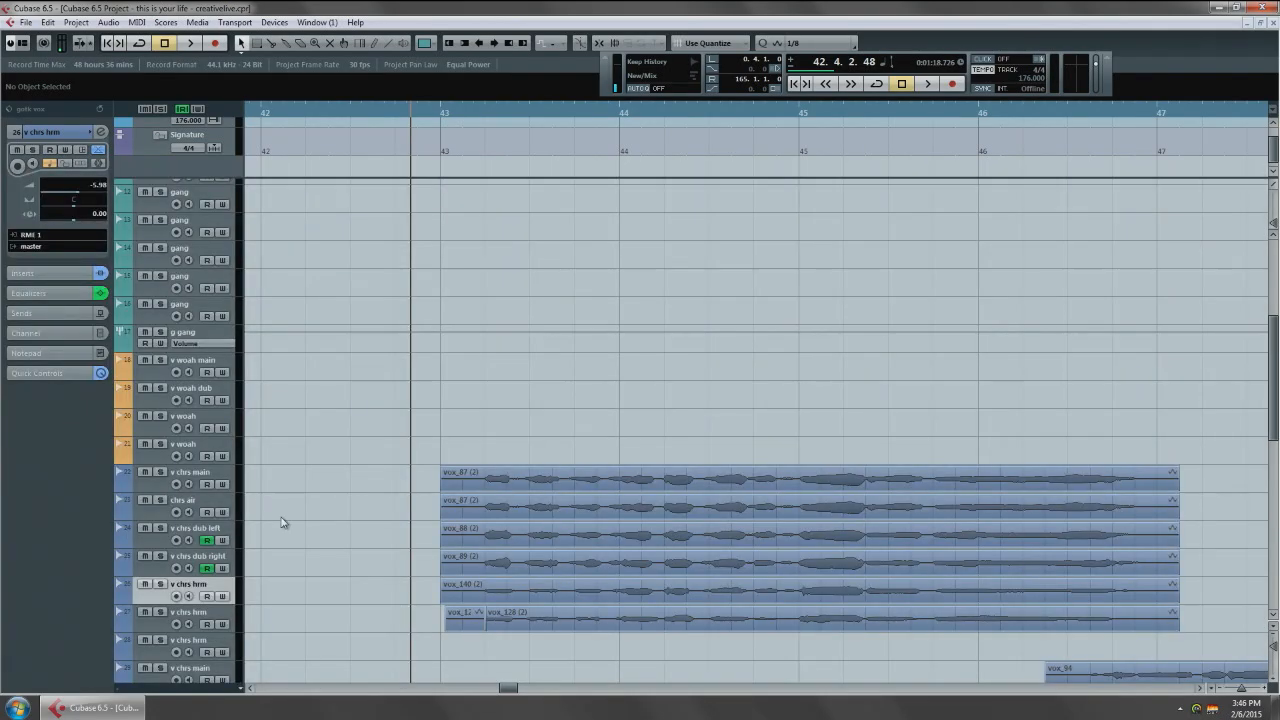
Solo the six chorus vocal tracks 22 to 27 together with the Song Stem track.
left_click(216, 474)
left_click(218, 614, "shift")
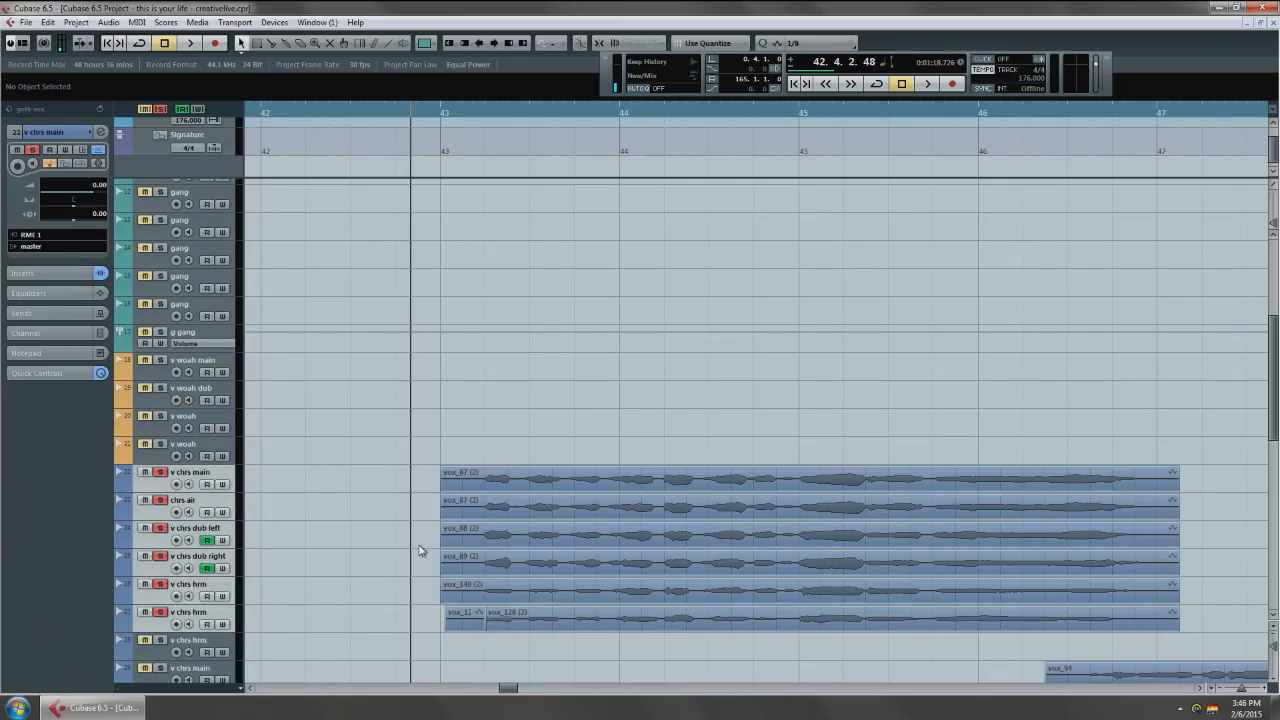
key("s")
scroll(370, 521, "up", 5)
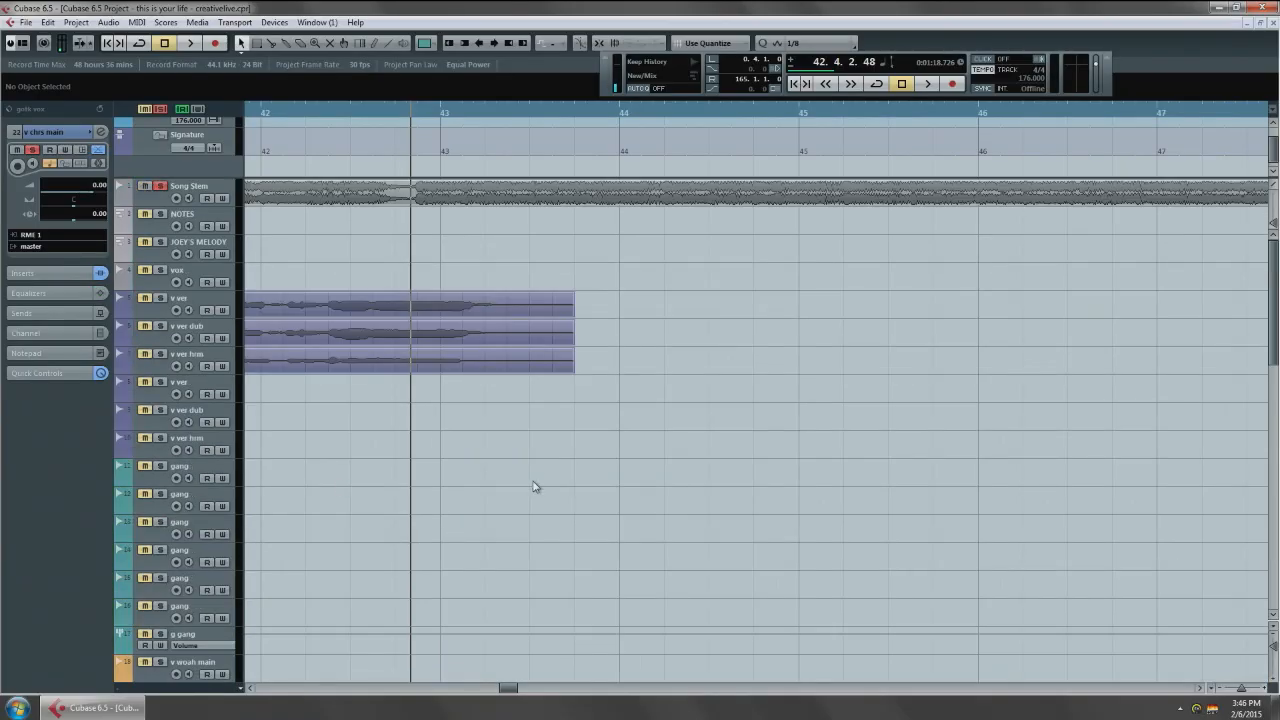
scroll(530, 495, "down", 5)
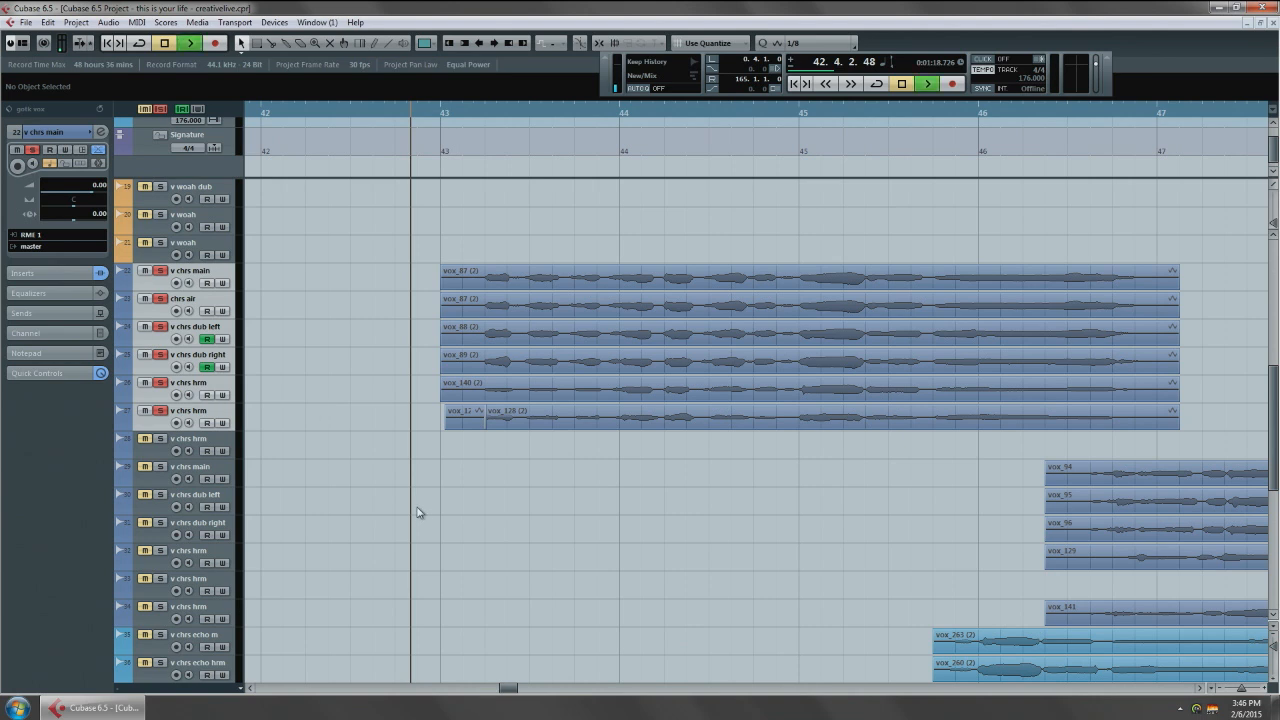
Play the soloed chorus with the mixer open to check the vocal balance.
key("space")
key("F3")
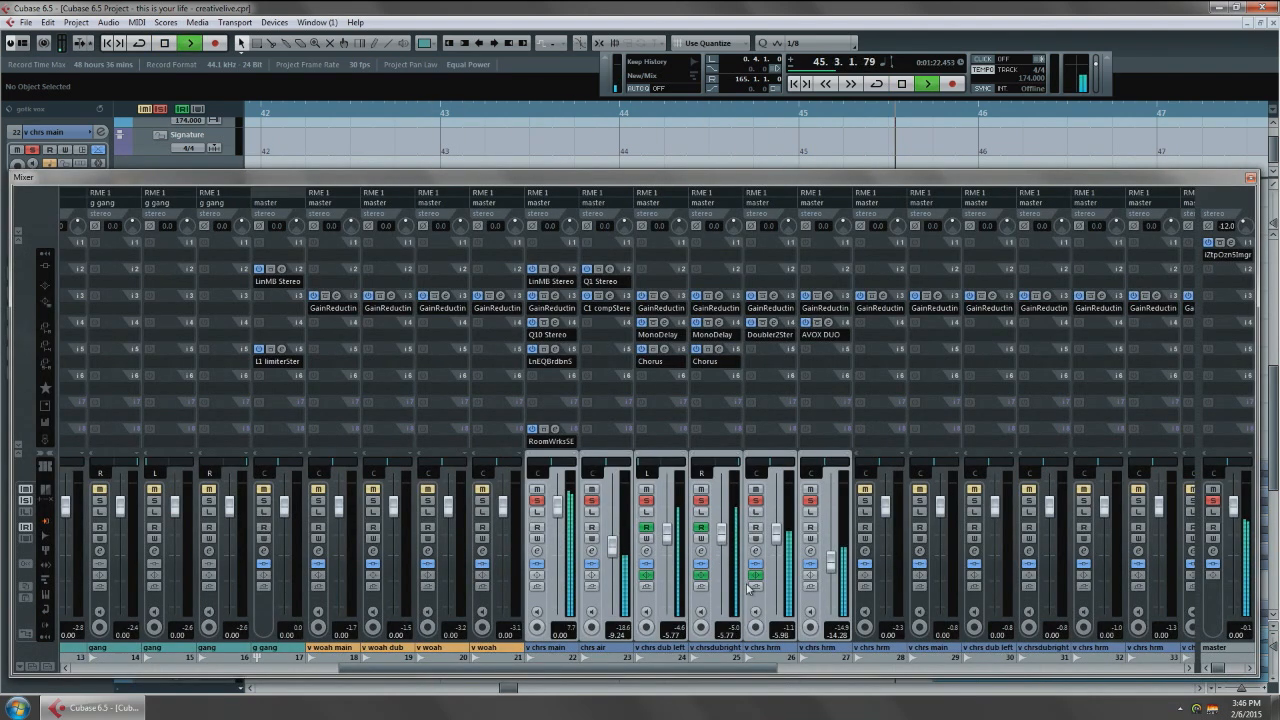
key("space")
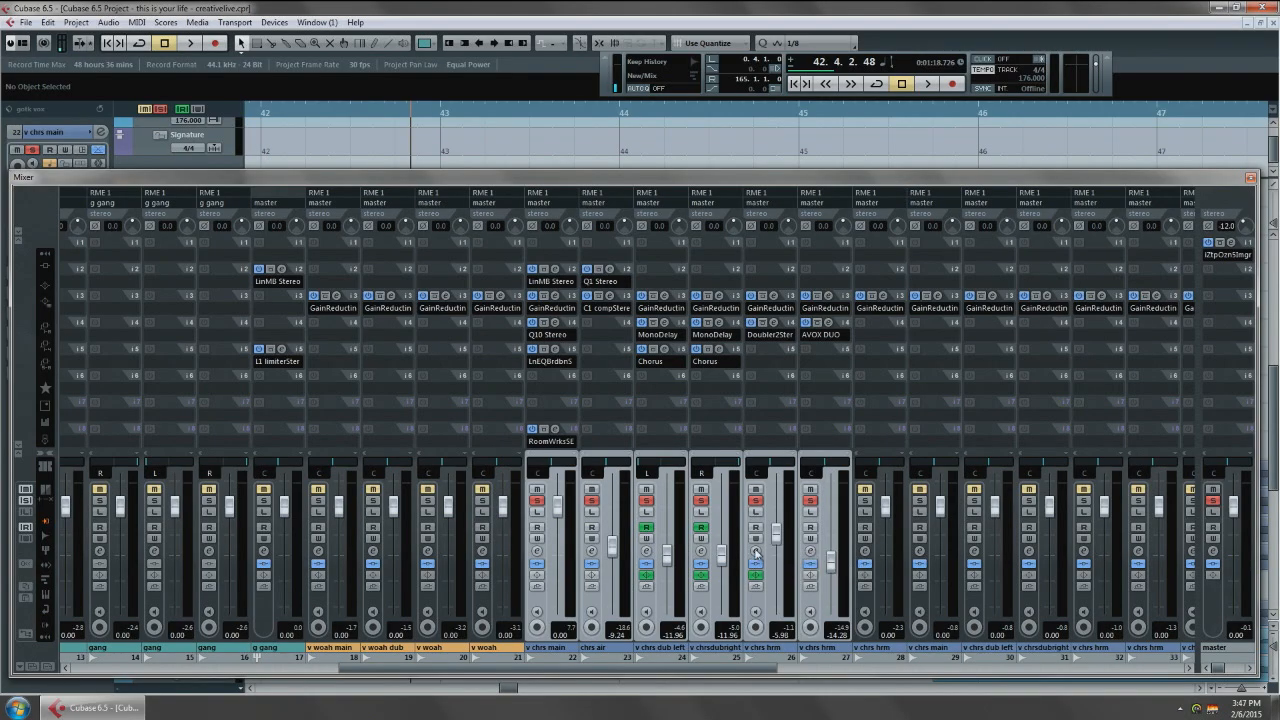
Write automation on channel 26, v chrs hrm, that switches EQ band 2 off during bar 46, and disable automation writing.
left_click(756, 551)
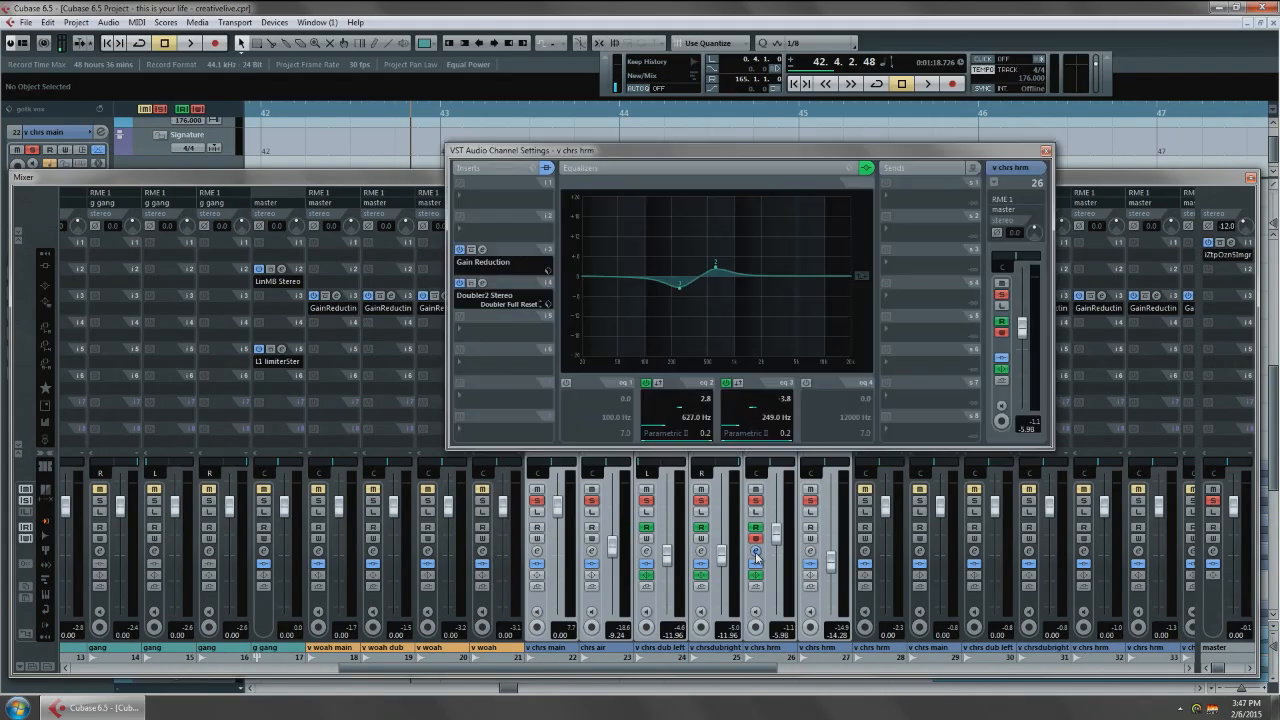
key("space")
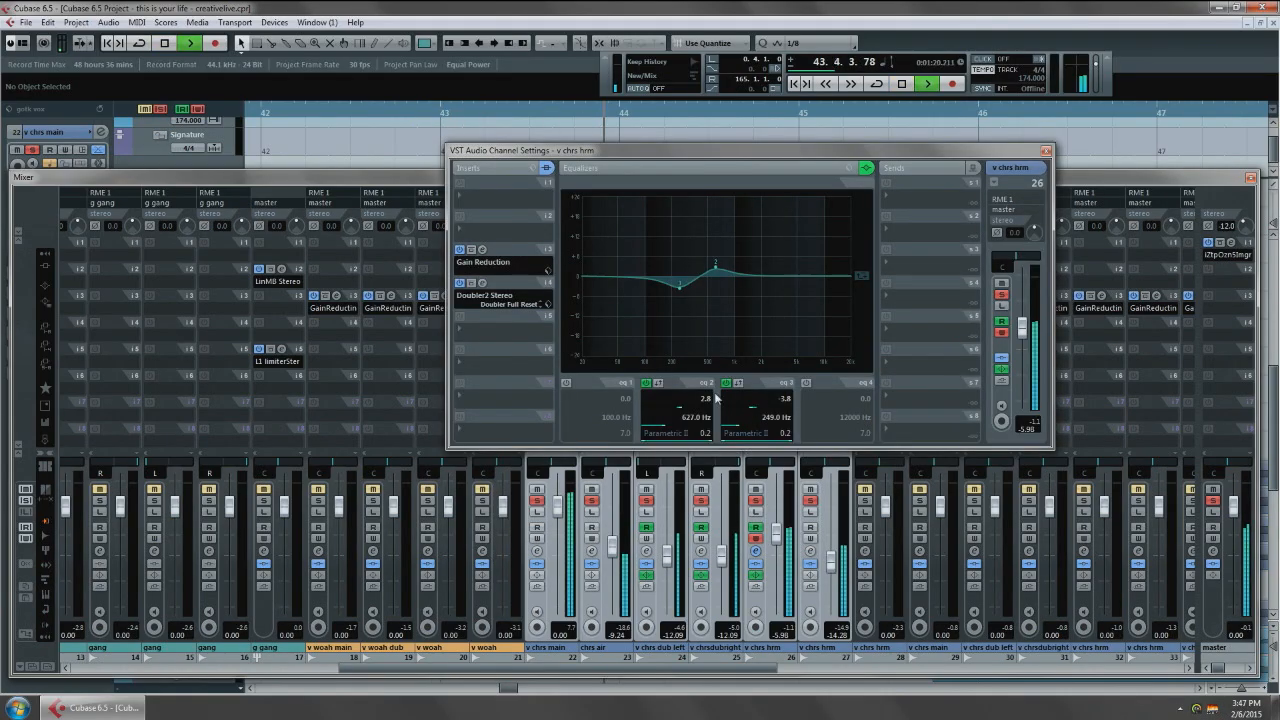
left_click(646, 383)
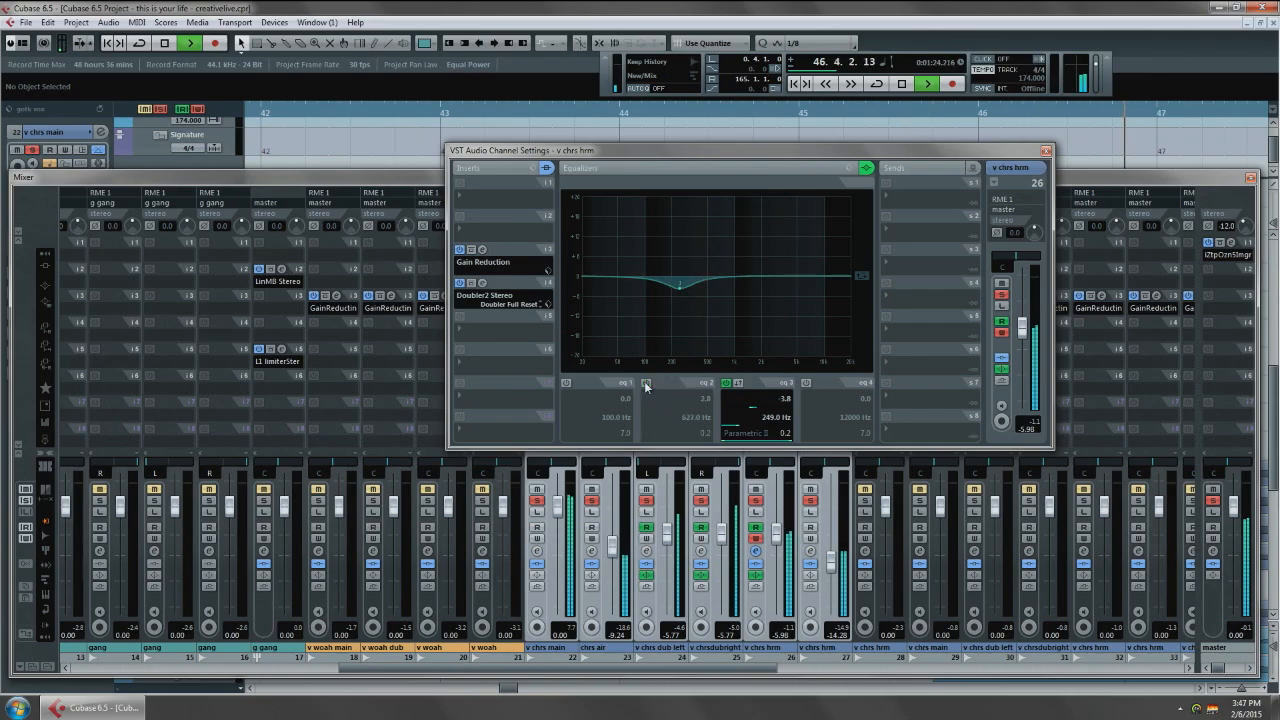
key("space")
left_click(646, 383)
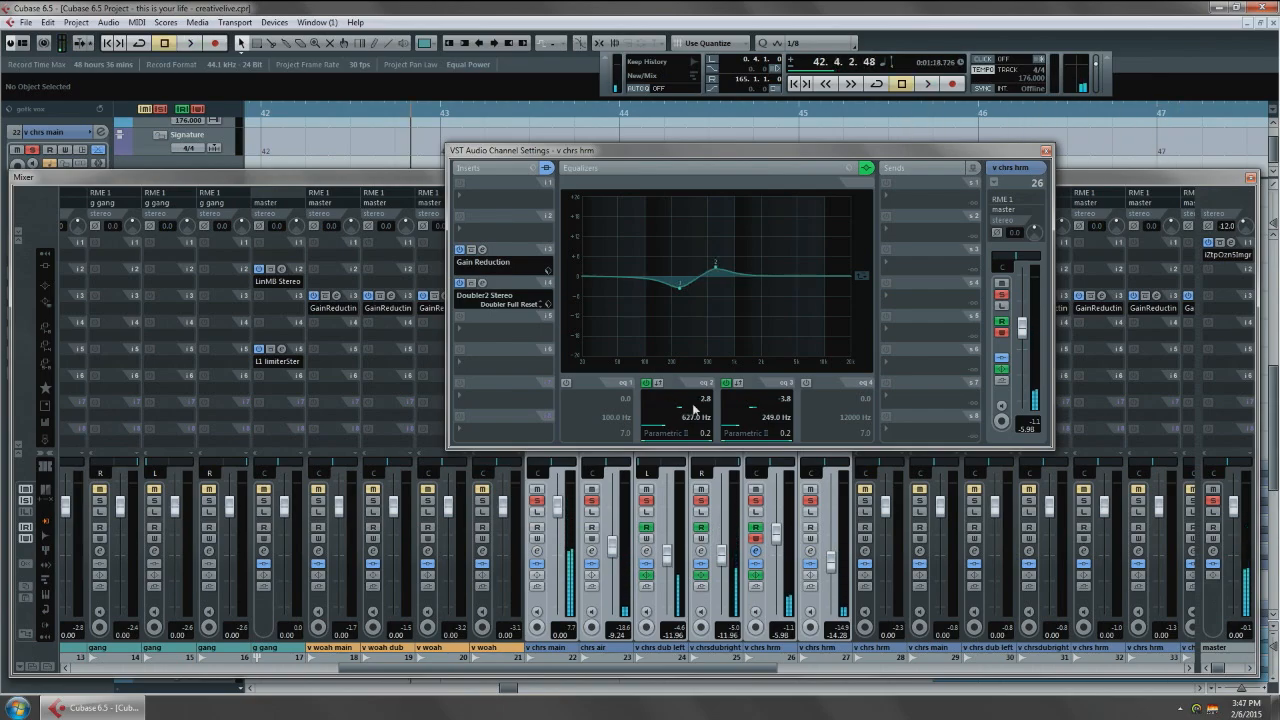
left_click(756, 539)
Play the chorus back to check the EQ band 2 automation on v chrs hrm, and close its channel settings.
key("space")
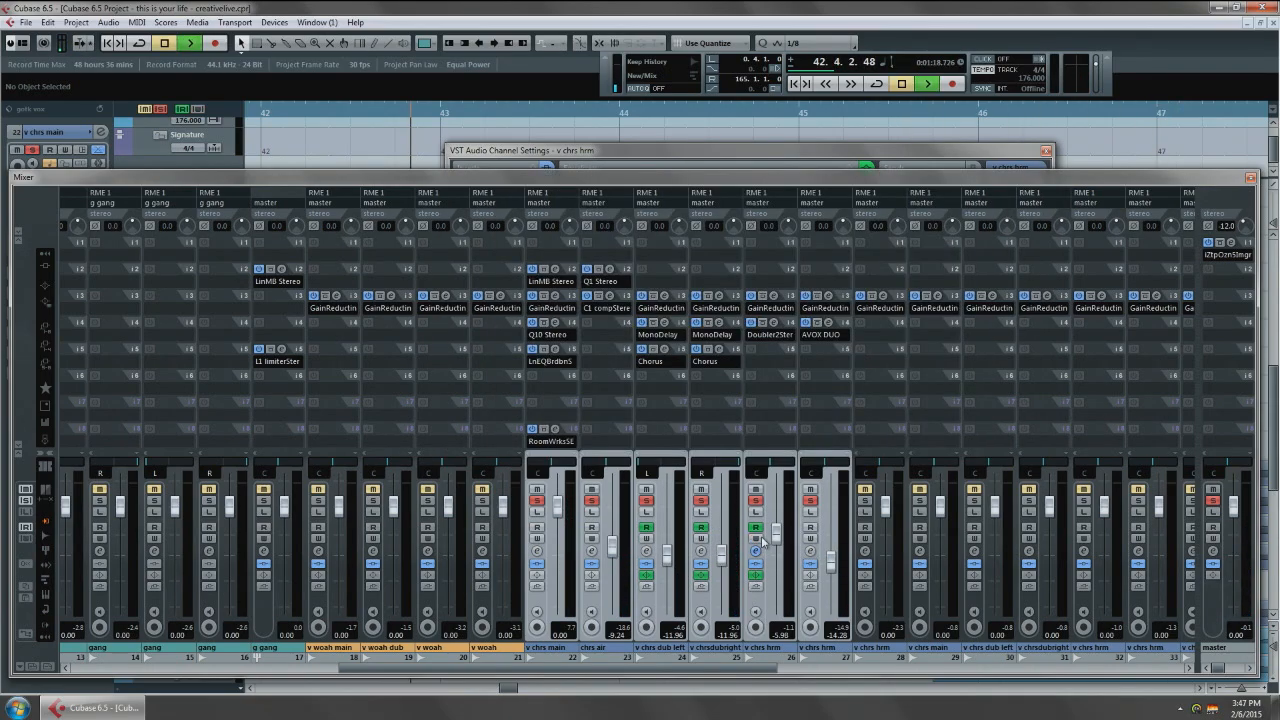
left_click(756, 551)
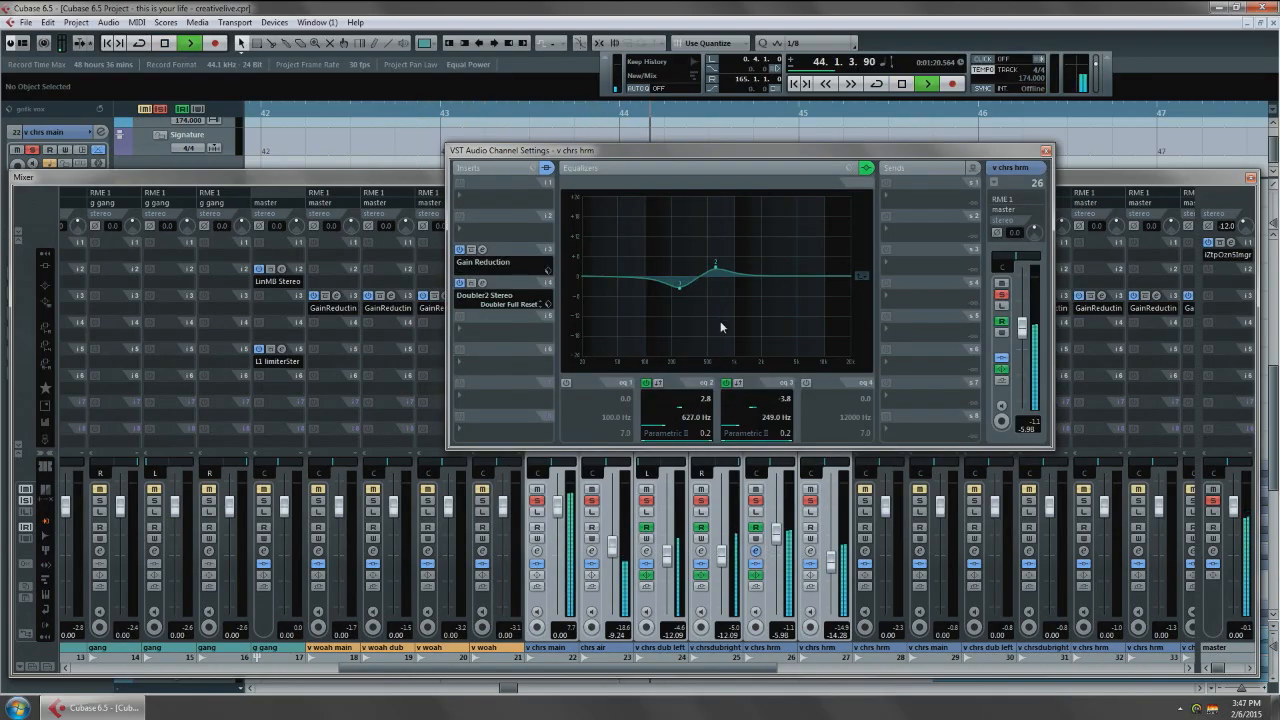
double_click(710, 269)
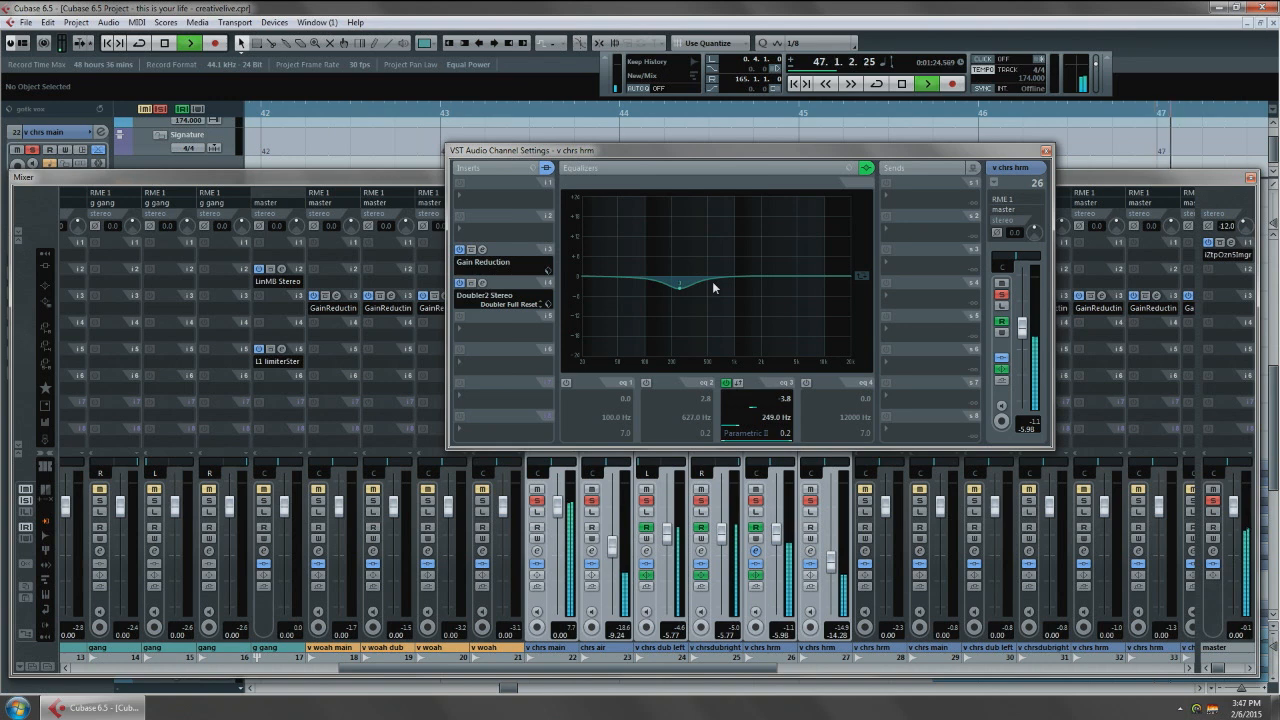
key("space")
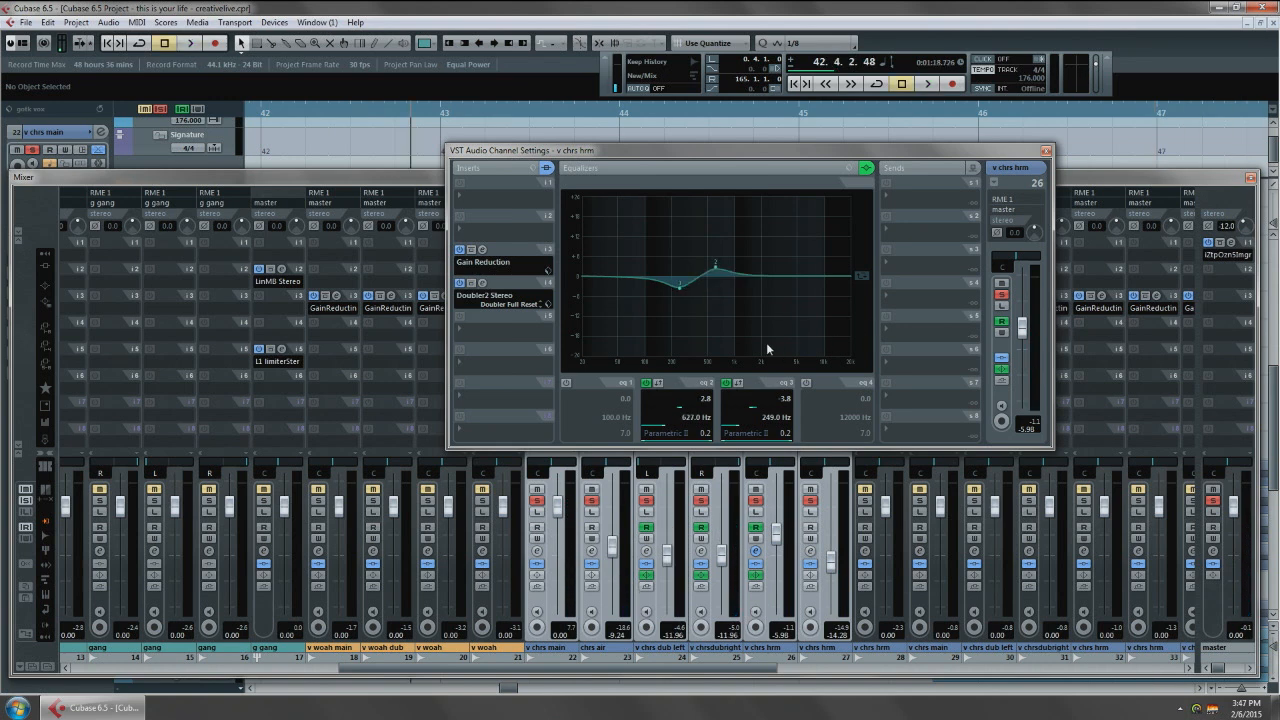
left_click(1046, 150)
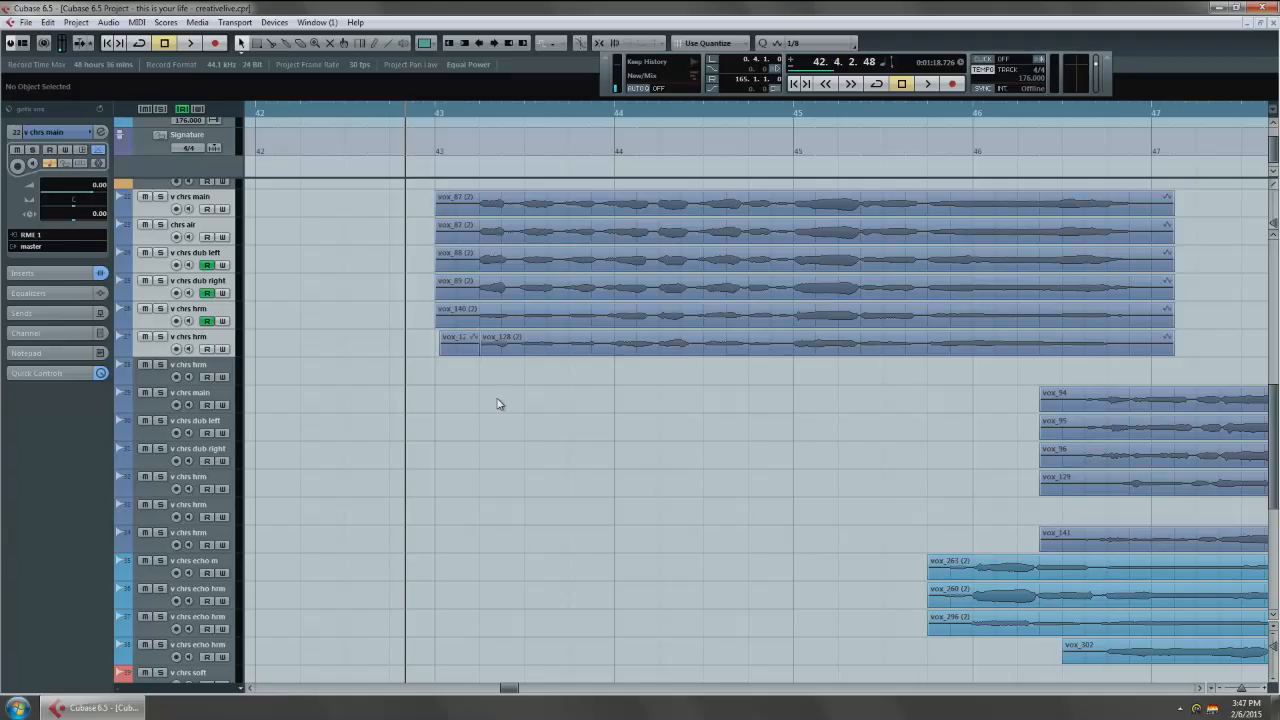
Add six stereo group channel tracks after the last v end track.
key("F3")
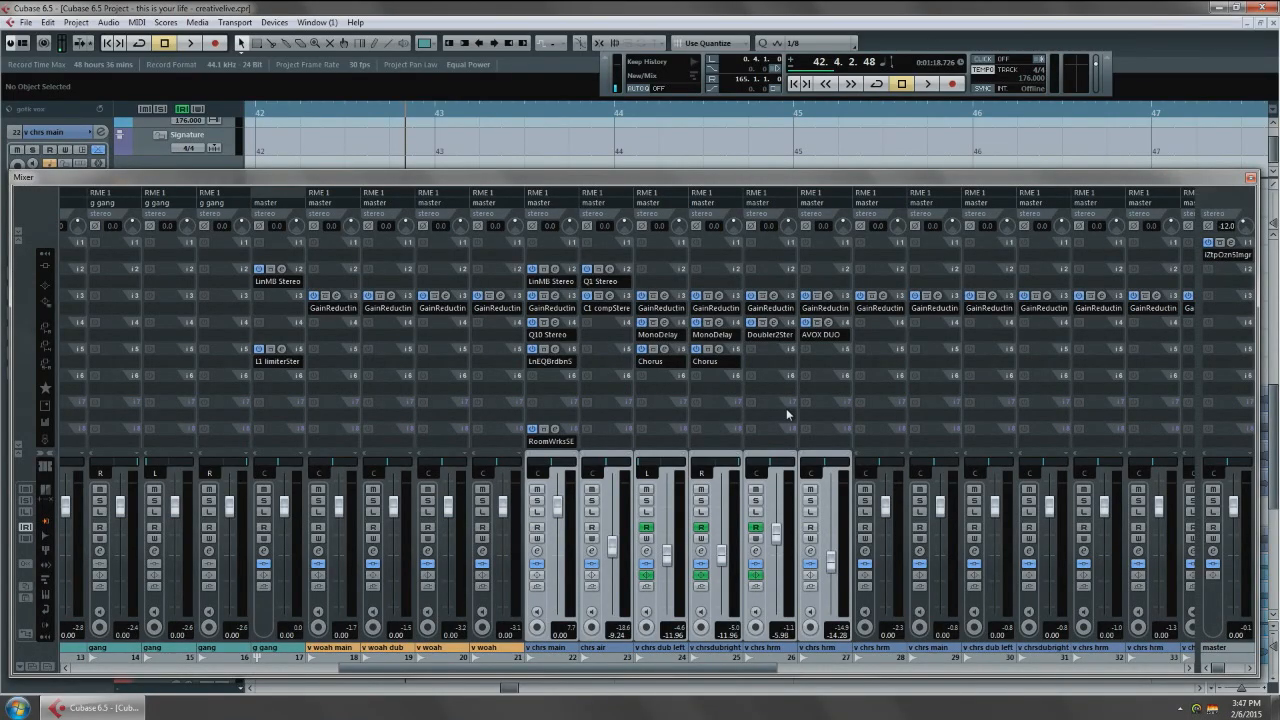
scroll(651, 386, "up", 5)
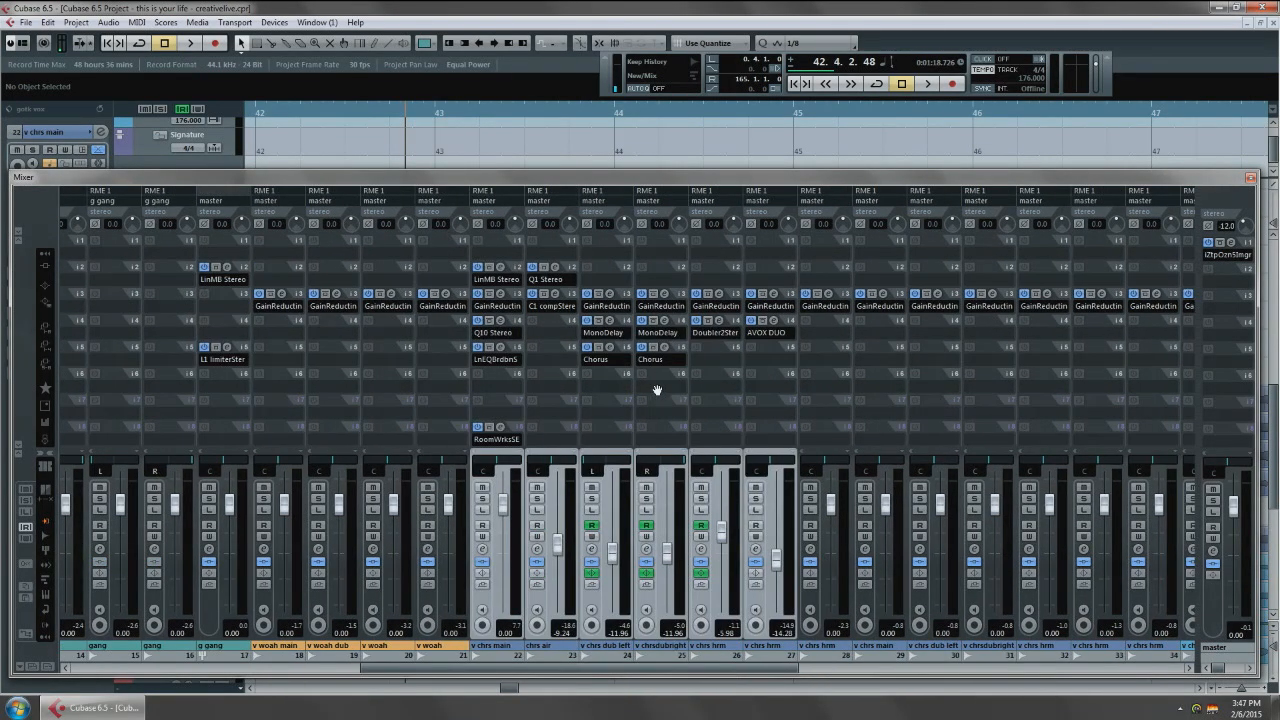
scroll(663, 385, "down", 10)
scroll(650, 379, "up", 5)
key("F3")
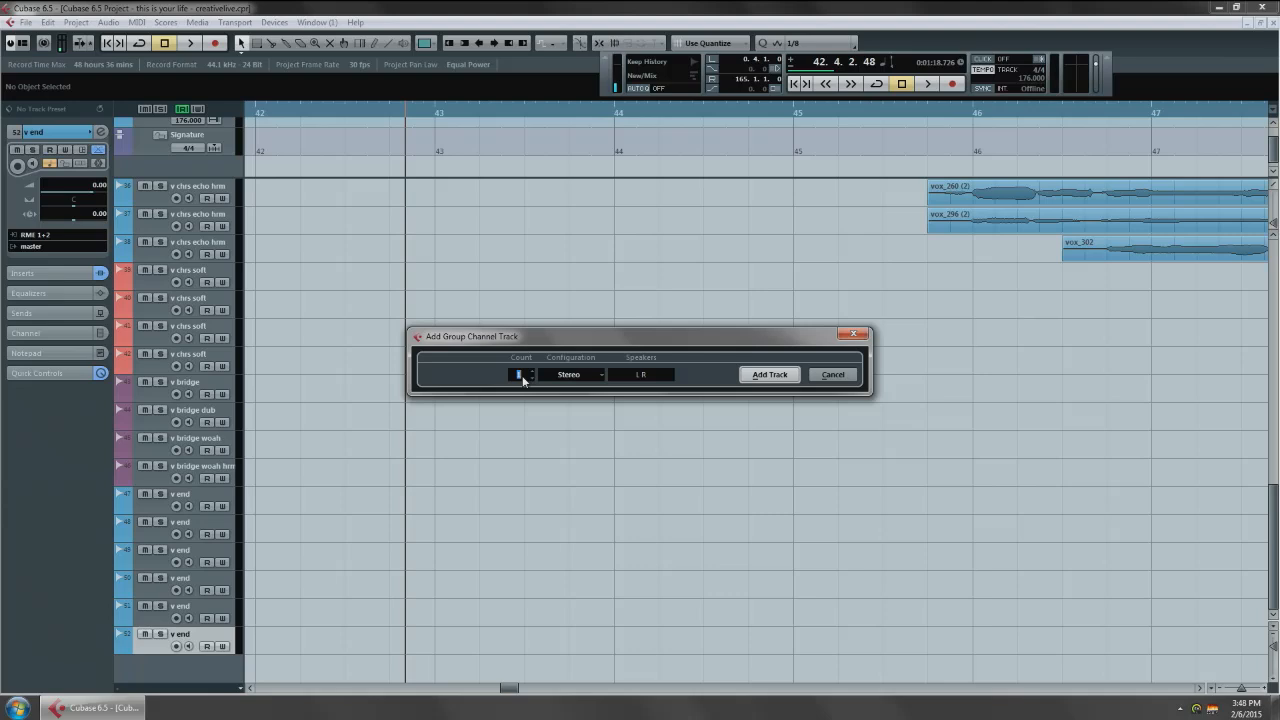
key("Return")
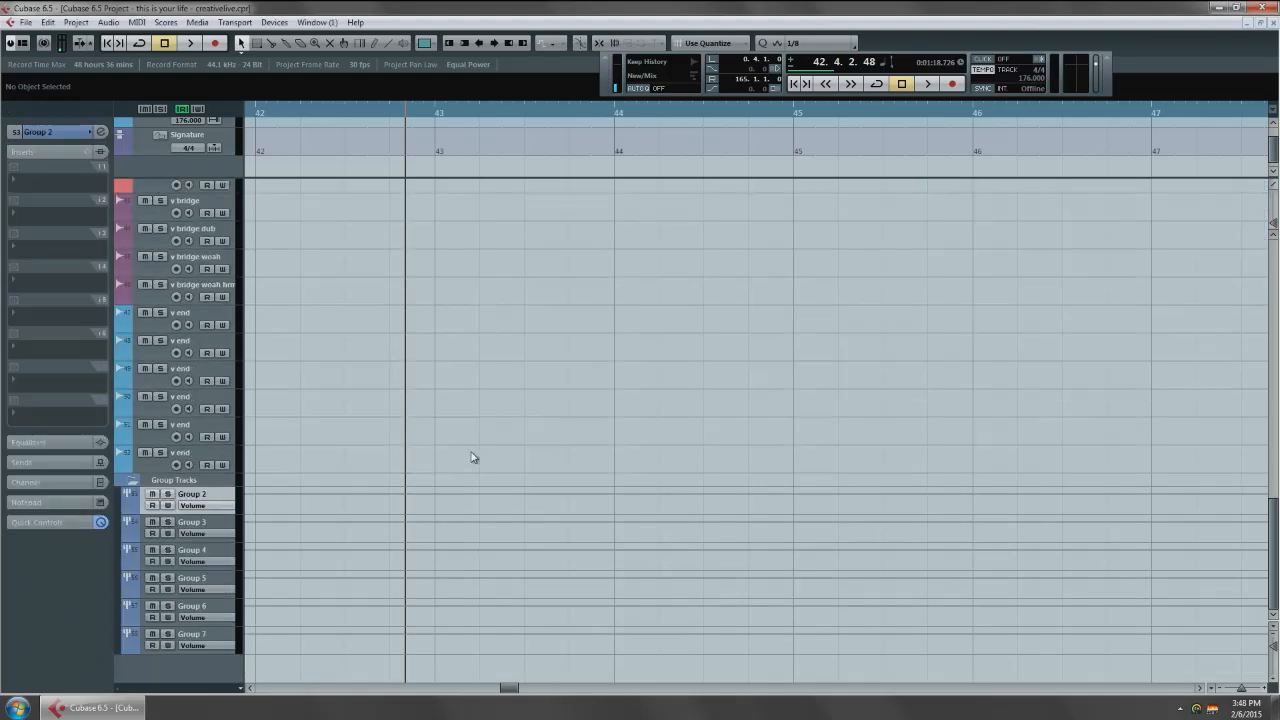
Rename the first four new group tracks vg main, vg dub, vg hrm and vg bg.
double_click(205, 496)
type("vg main")
key("Tab")
type("v")
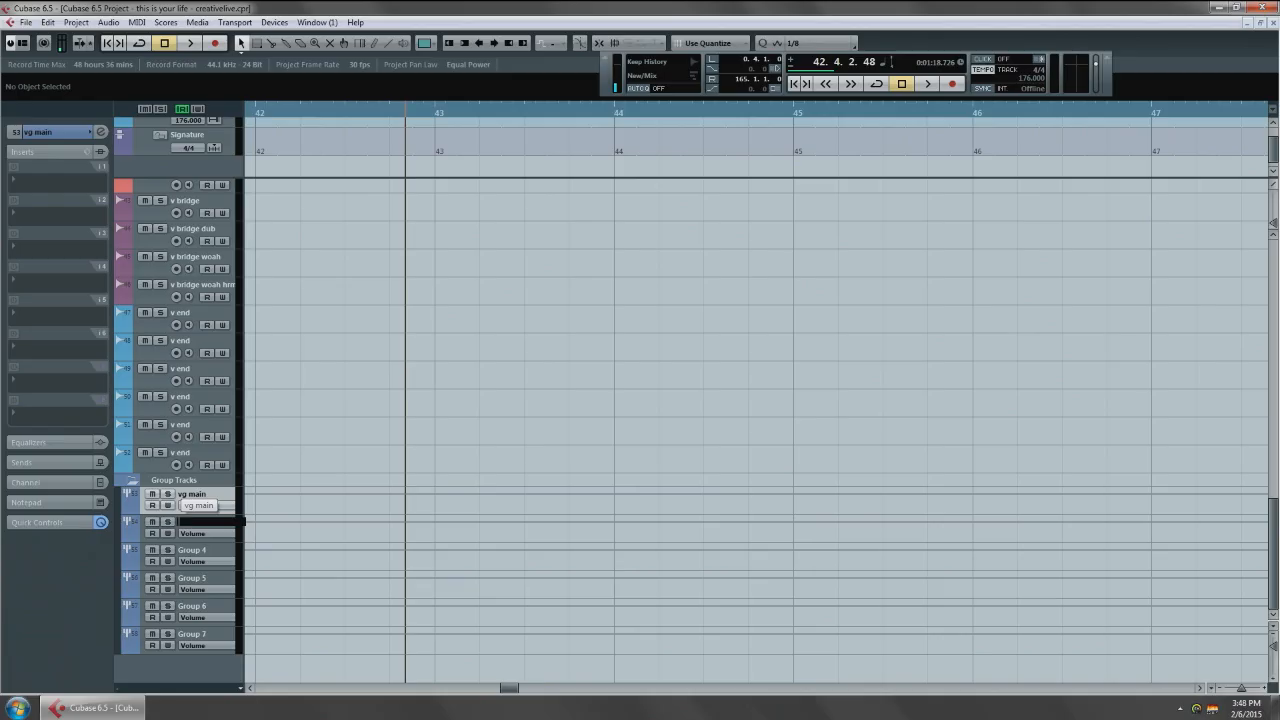
type("g dub")
key("Tab")
type("v")
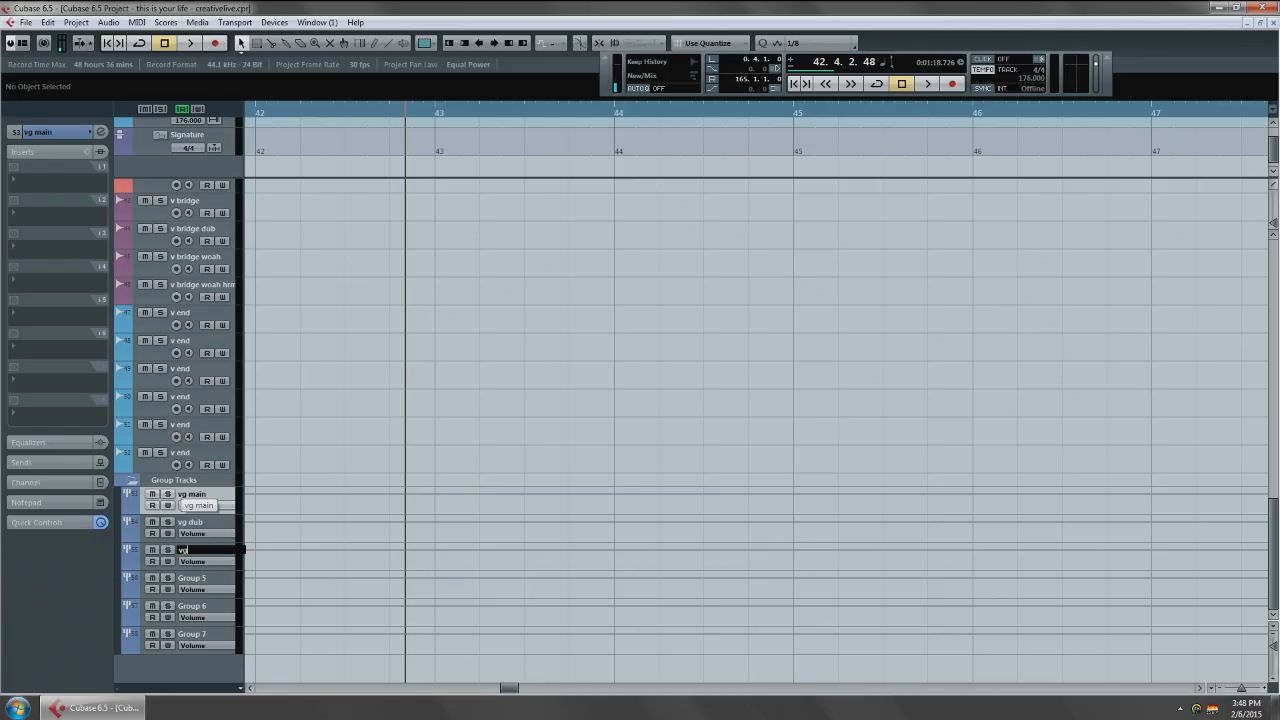
type("g hrm")
key("Tab")
type("v")
key("Return")
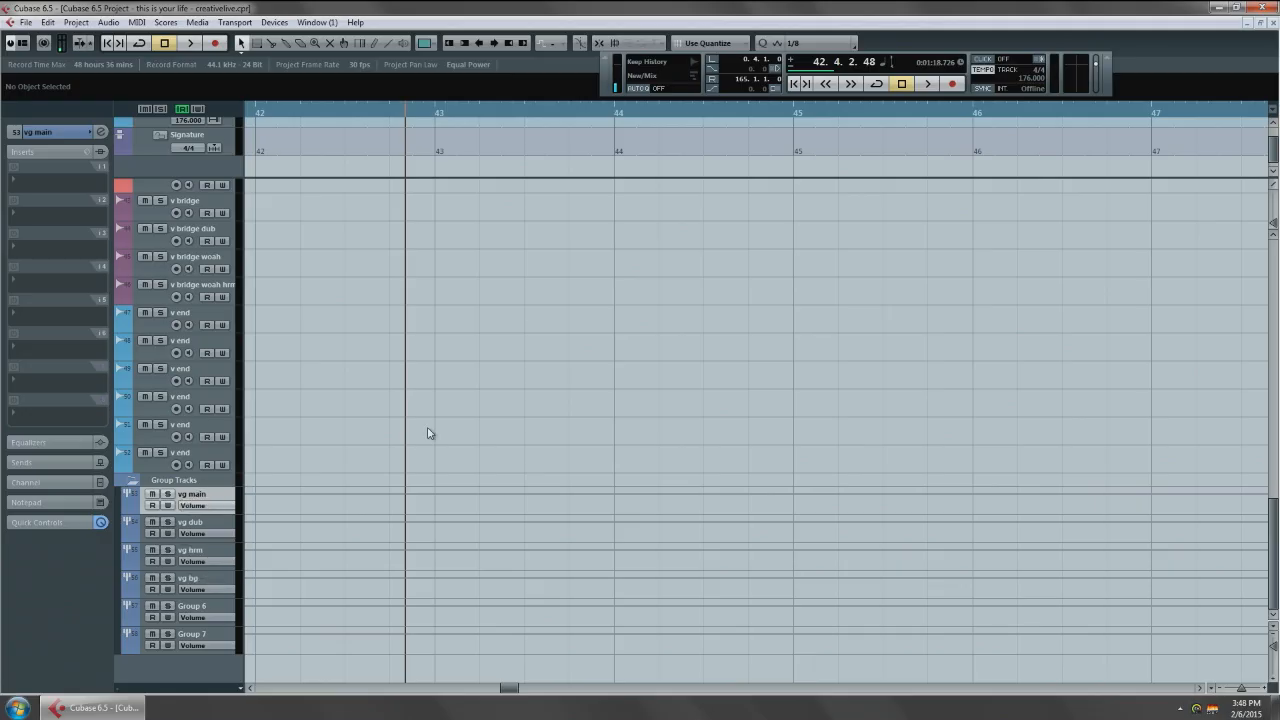
scroll(420, 430, "up", 15)
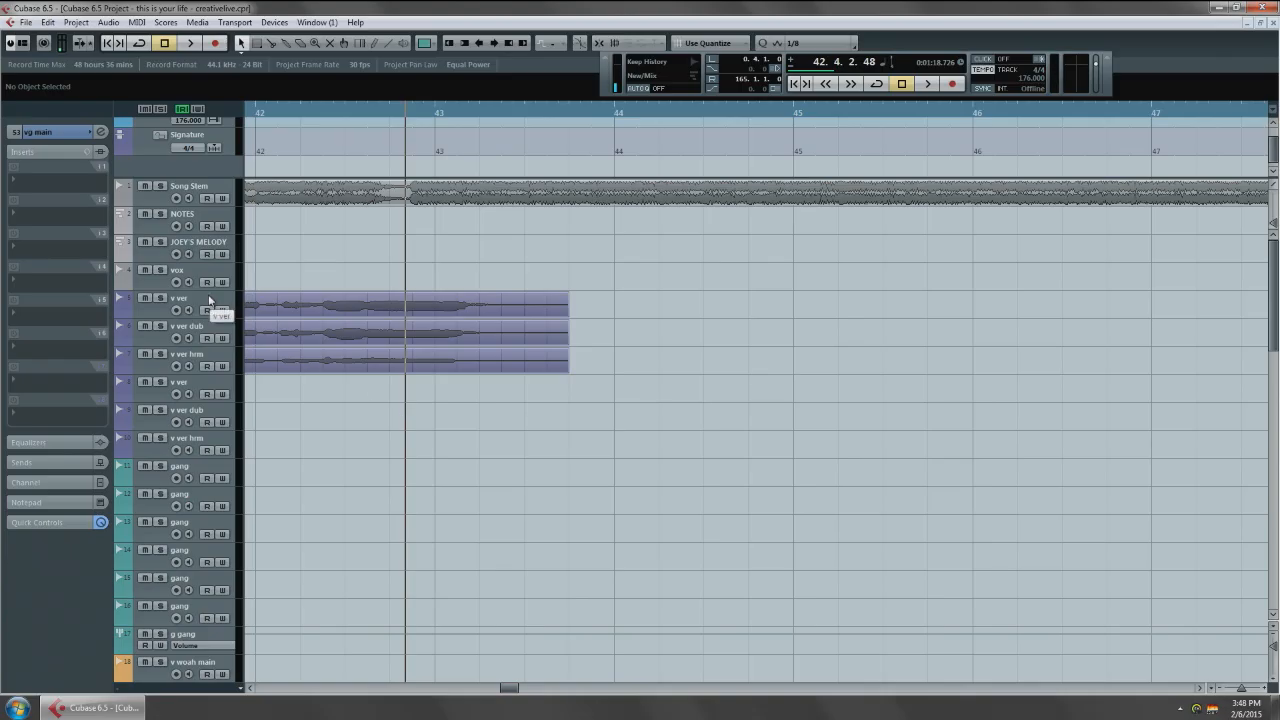
Select both v ver lead tracks (5 and 8) together with both v chrs main tracks (22 and 29).
left_click(212, 302)
left_click(202, 385, "ctrl")
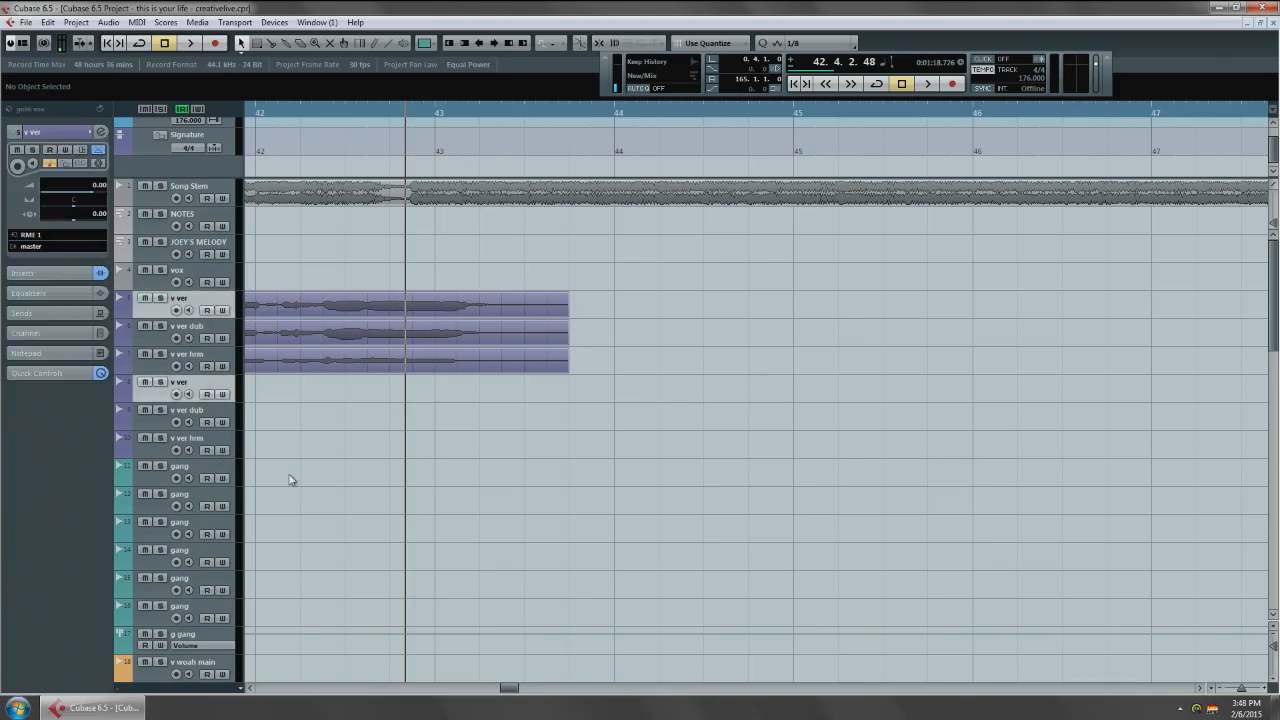
scroll(405, 456, "down", 5)
scroll(405, 456, "left", 3)
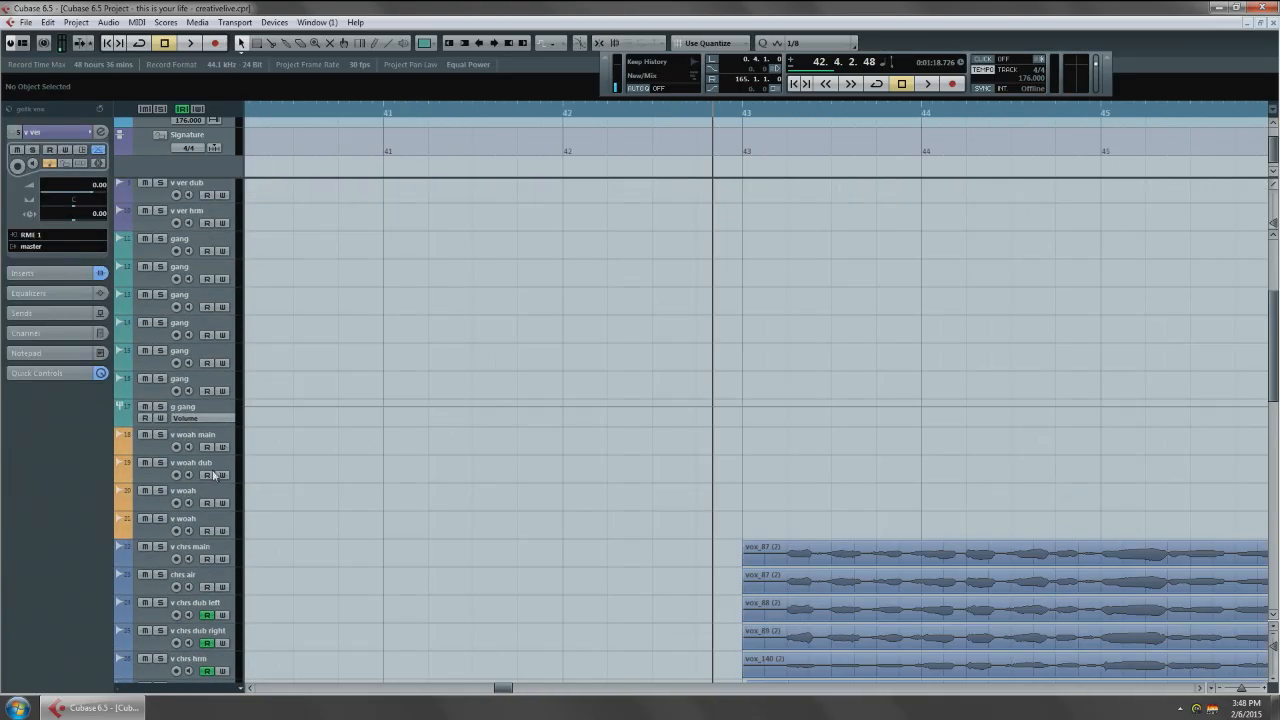
left_click(205, 540, "ctrl")
scroll(370, 530, "down", 4)
scroll(360, 517, "right", 1)
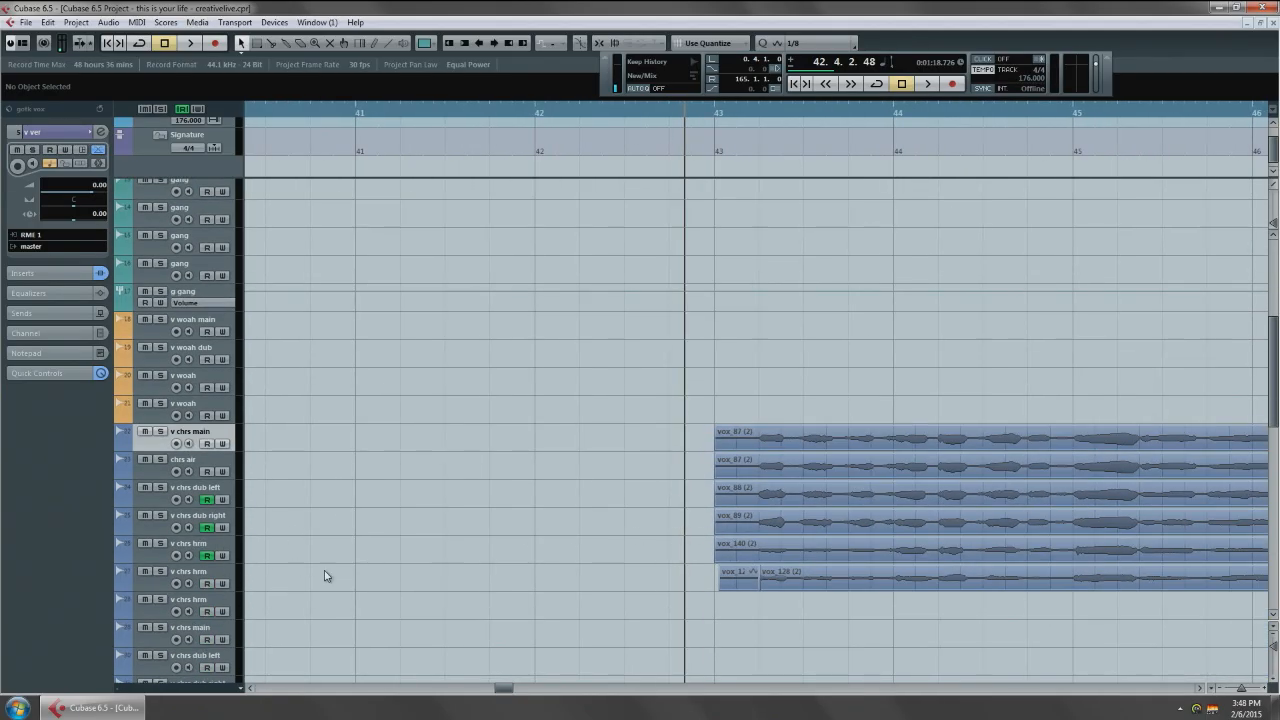
scroll(324, 576, "down", 3)
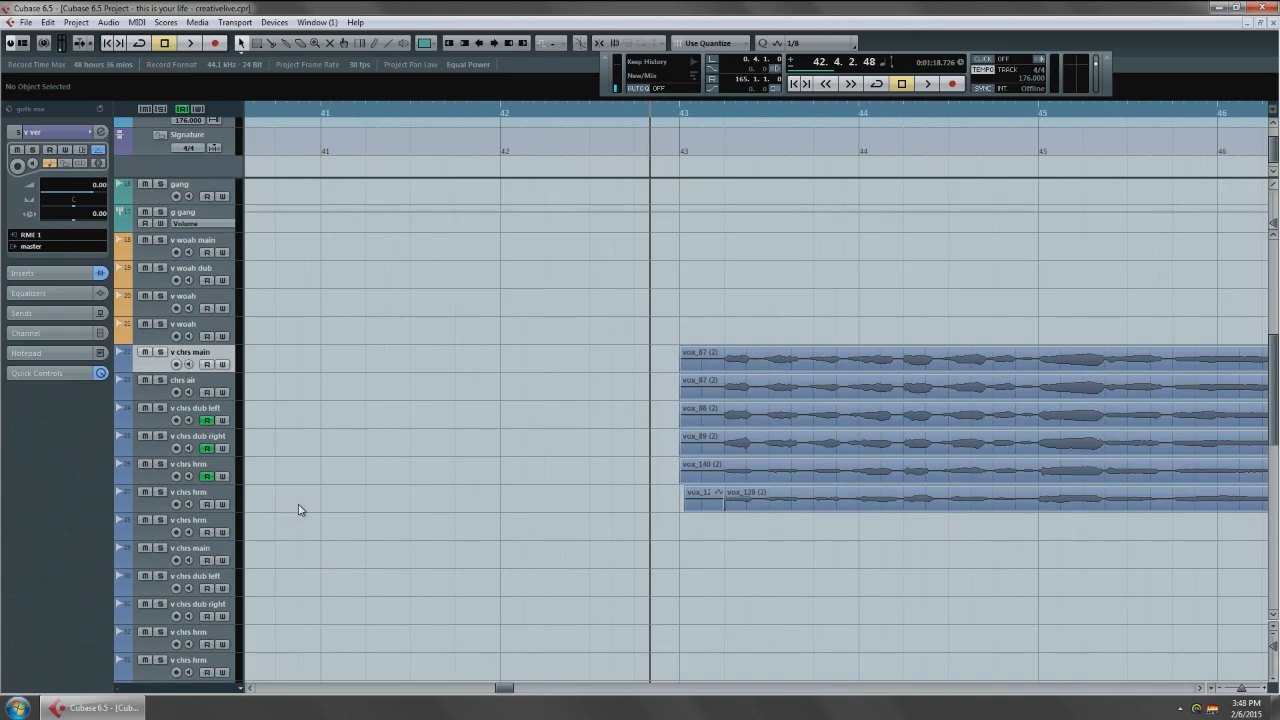
left_click(219, 554, "ctrl")
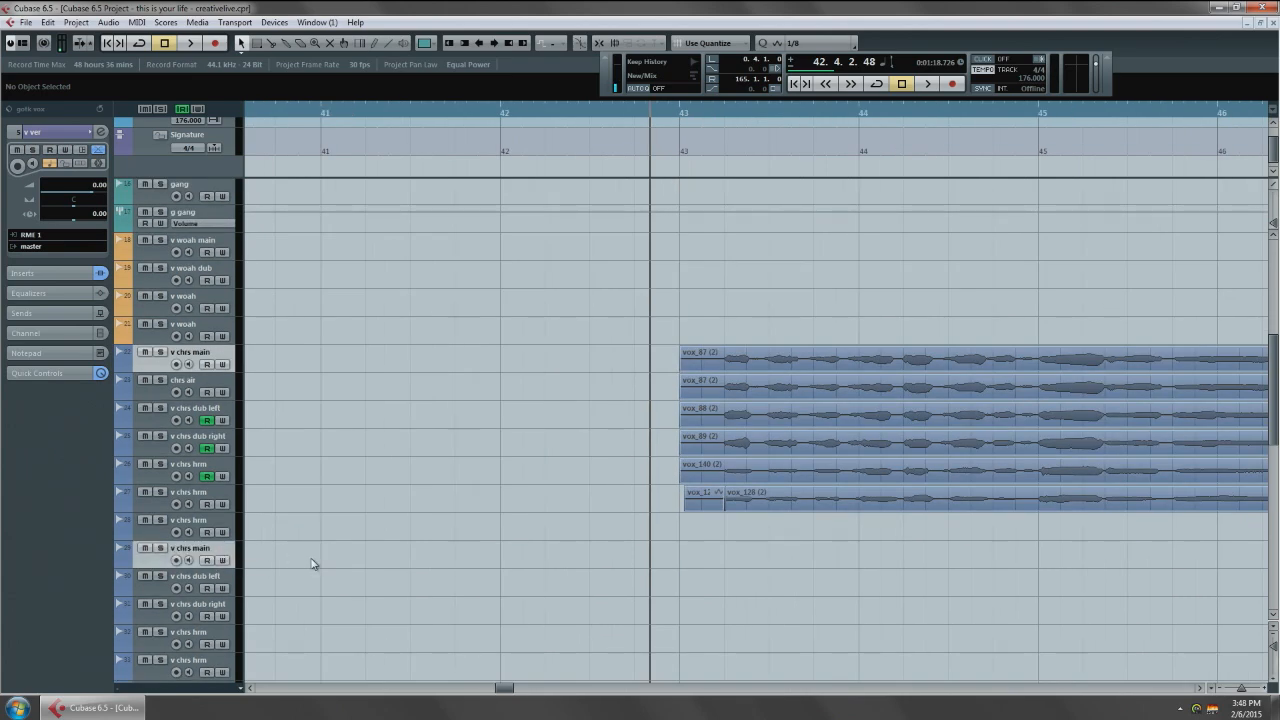
Add v chrs echo m, v bridge and the first v end track to the selection, and route the selected tracks' output to group vg main.
scroll(314, 562, "down", 6)
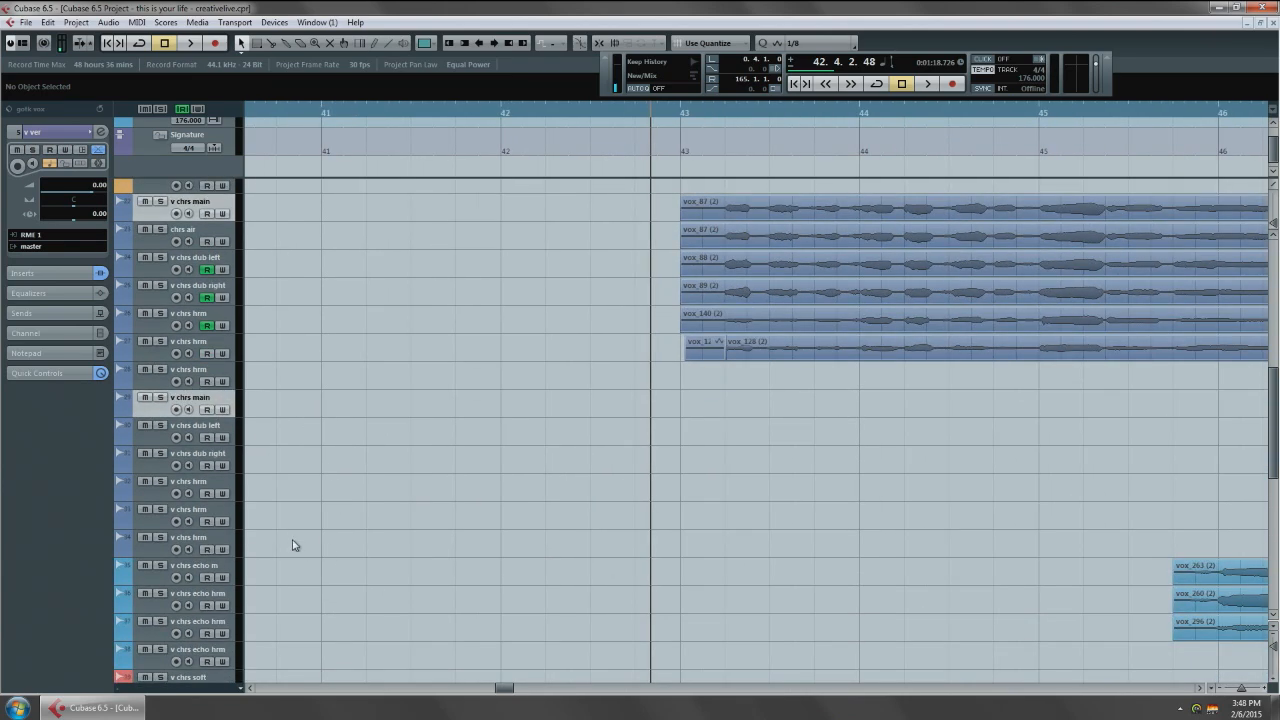
scroll(309, 506, "down", 3)
left_click(220, 503, "ctrl")
scroll(346, 437, "down", 5)
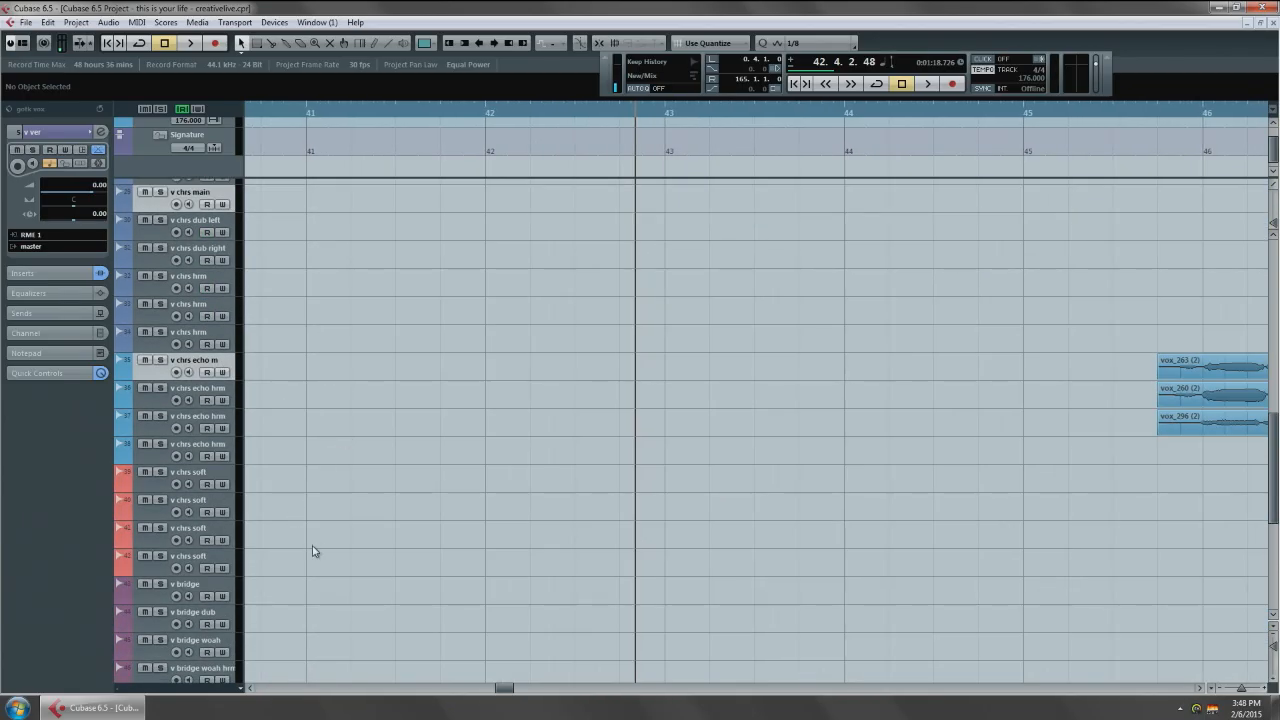
left_click(210, 588, "ctrl")
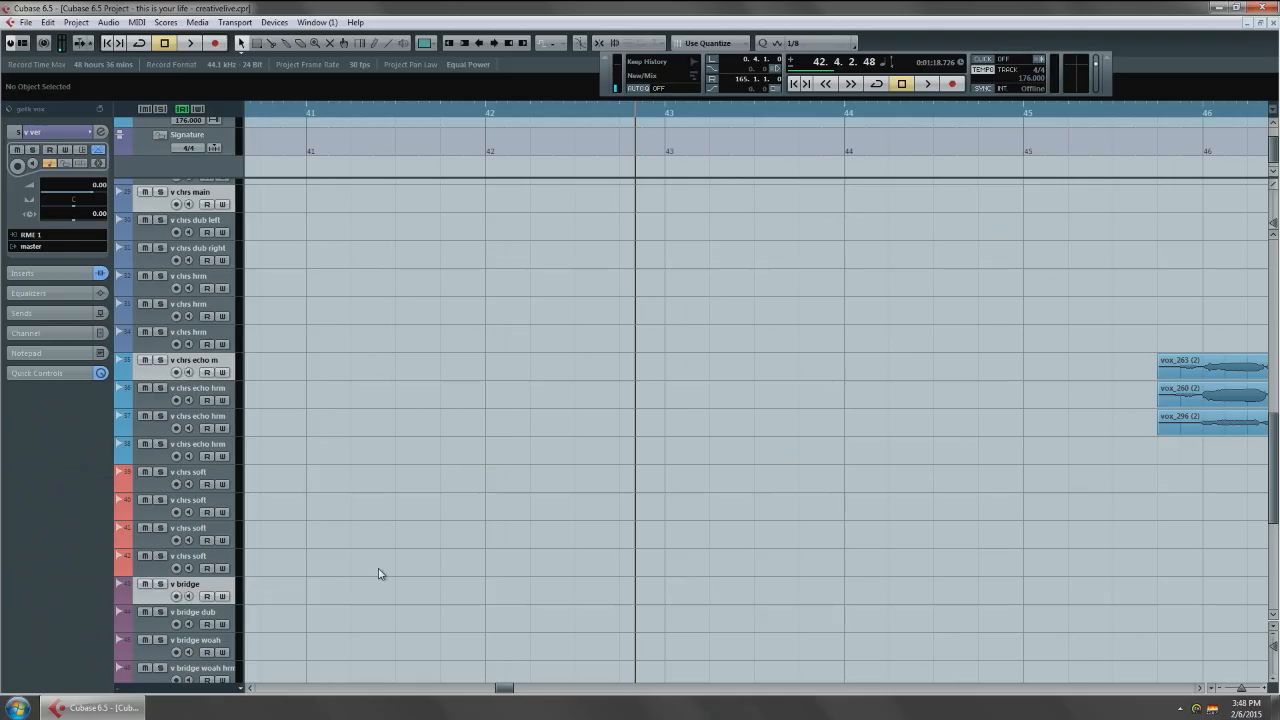
scroll(306, 463, "down", 5)
scroll(306, 463, "right", 2)
scroll(309, 557, "down", 2)
scroll(329, 549, "left", 2)
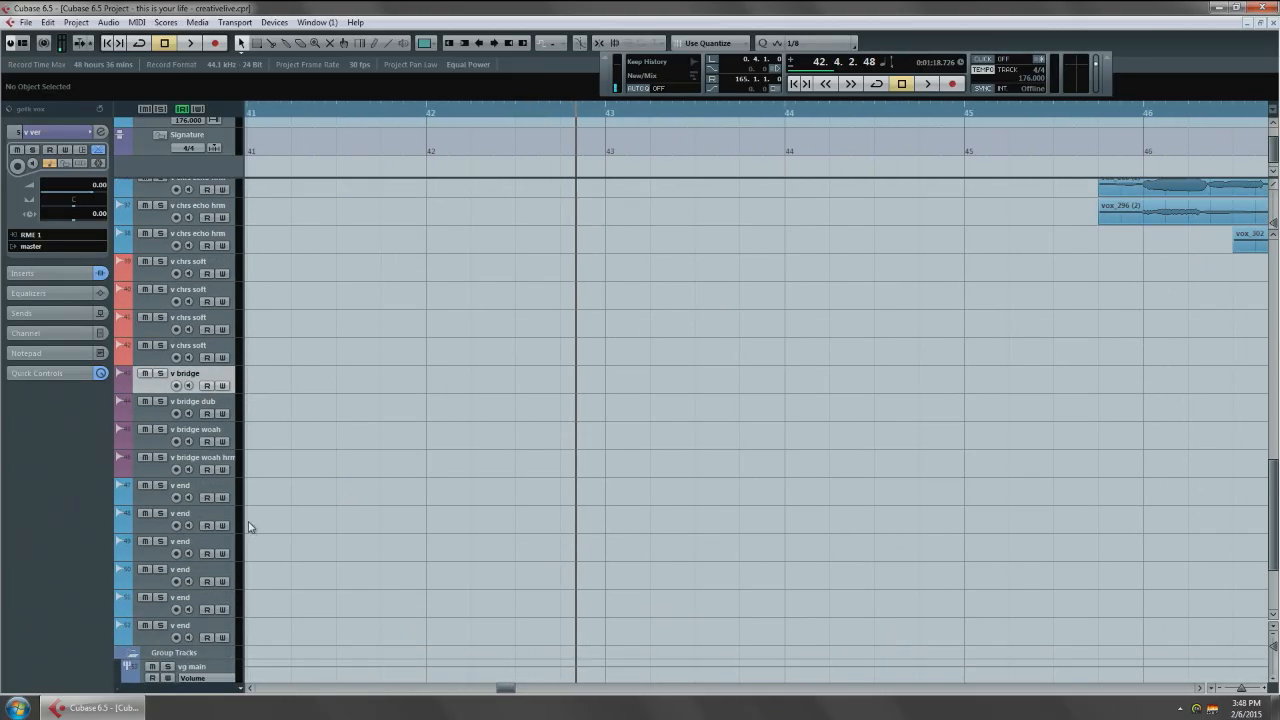
left_click(209, 491, "ctrl")
scroll(355, 466, "up", 15)
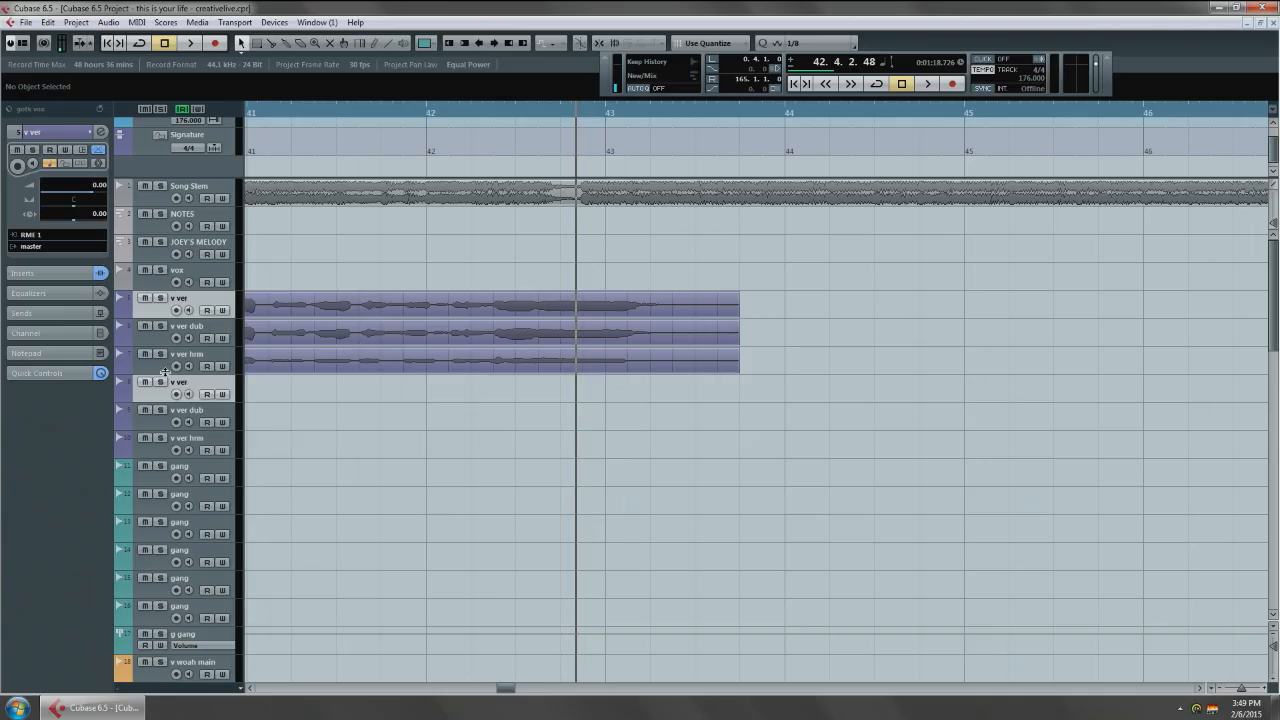
left_click(32, 250)
mouse_move(80, 400)
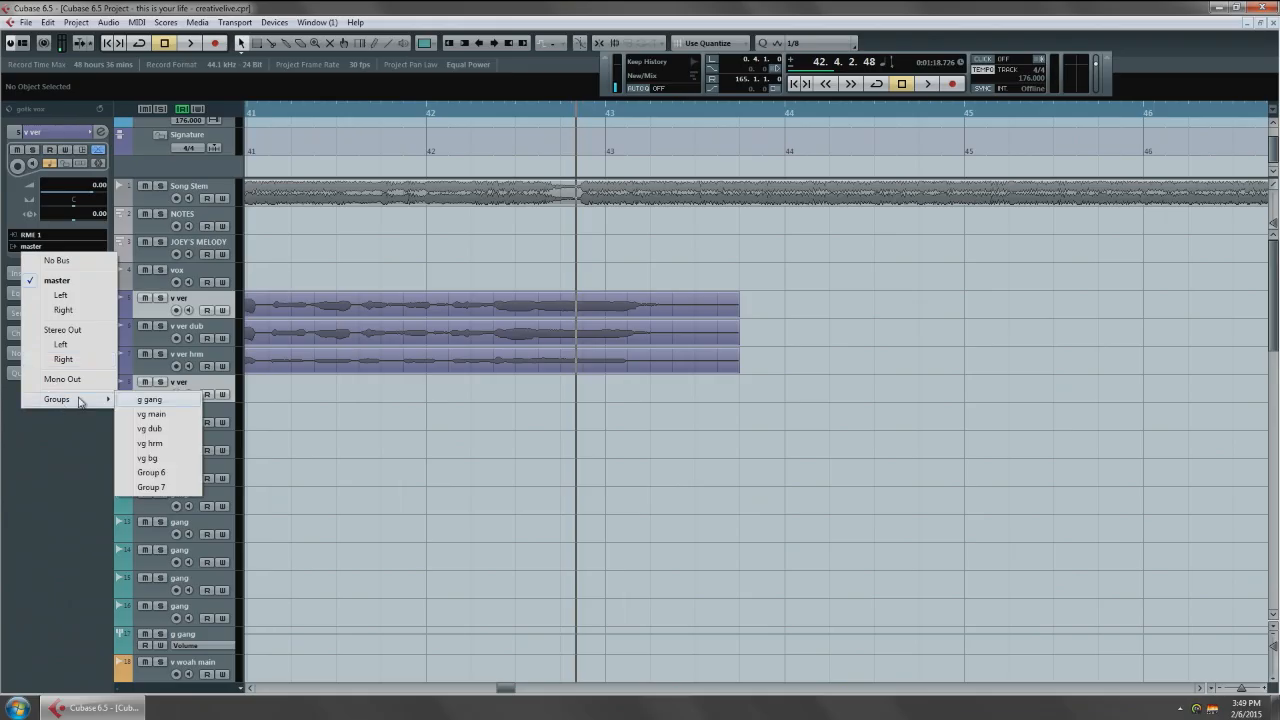
left_click(170, 415)
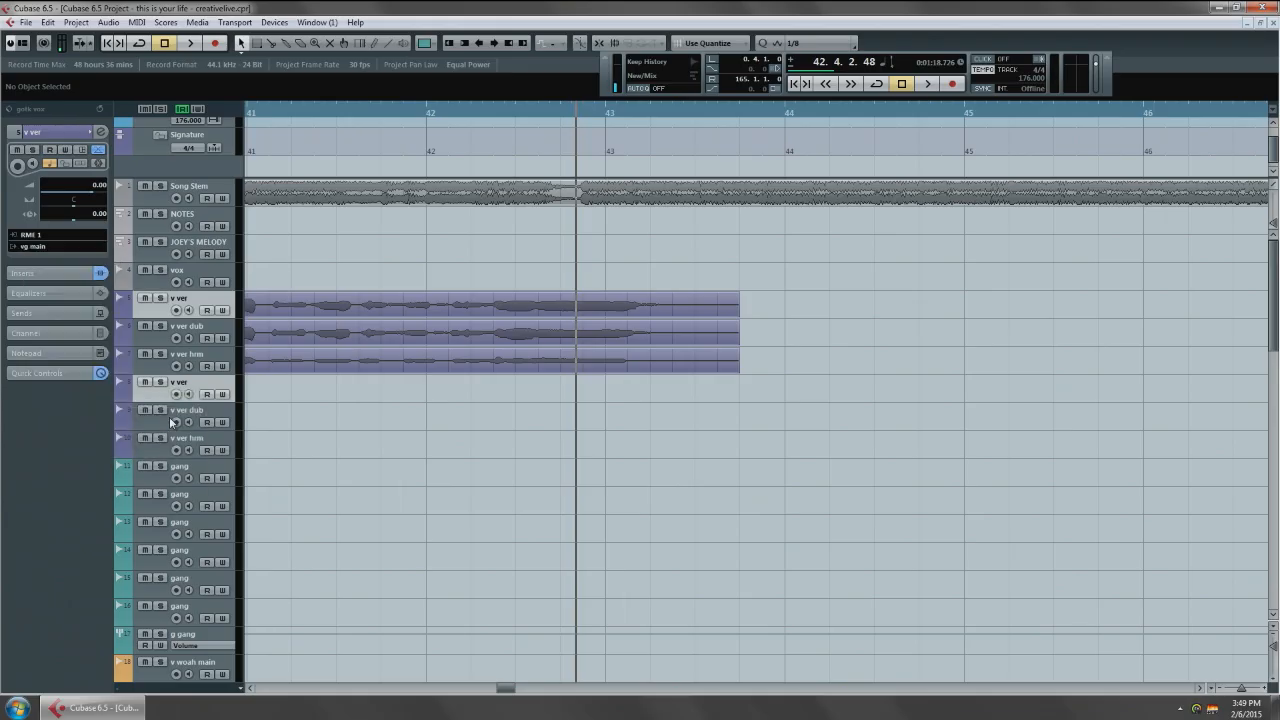
Select v ver dub (6), v woah dub (19) and the v chrs dub left and right tracks (24, 25, 30 and 31) together.
left_click(217, 324)
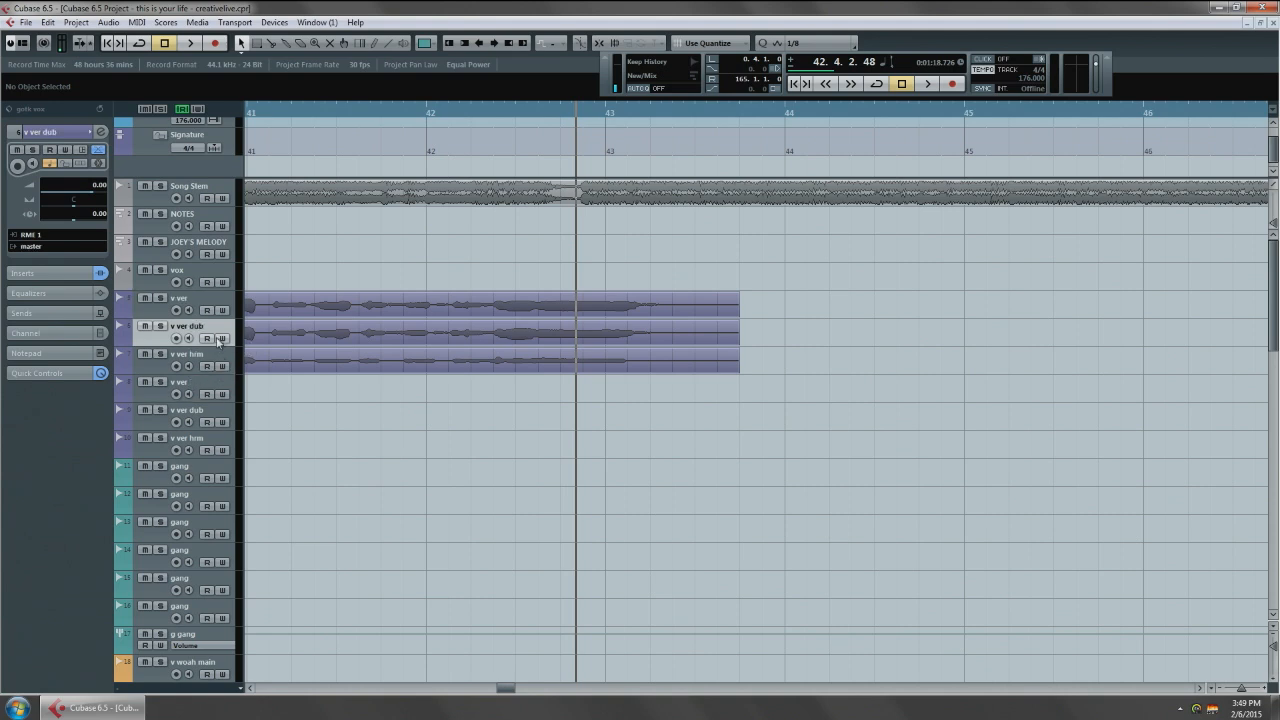
scroll(240, 511, "down", 3)
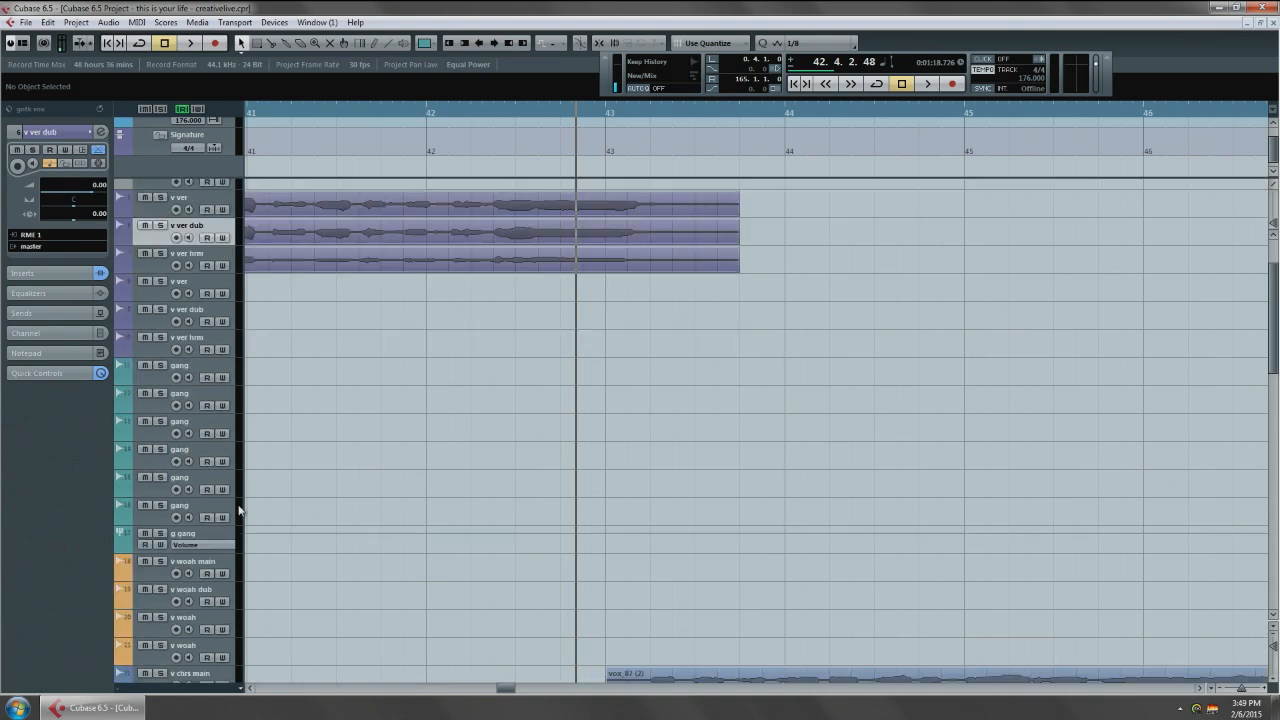
left_click(217, 593)
scroll(395, 518, "down", 3)
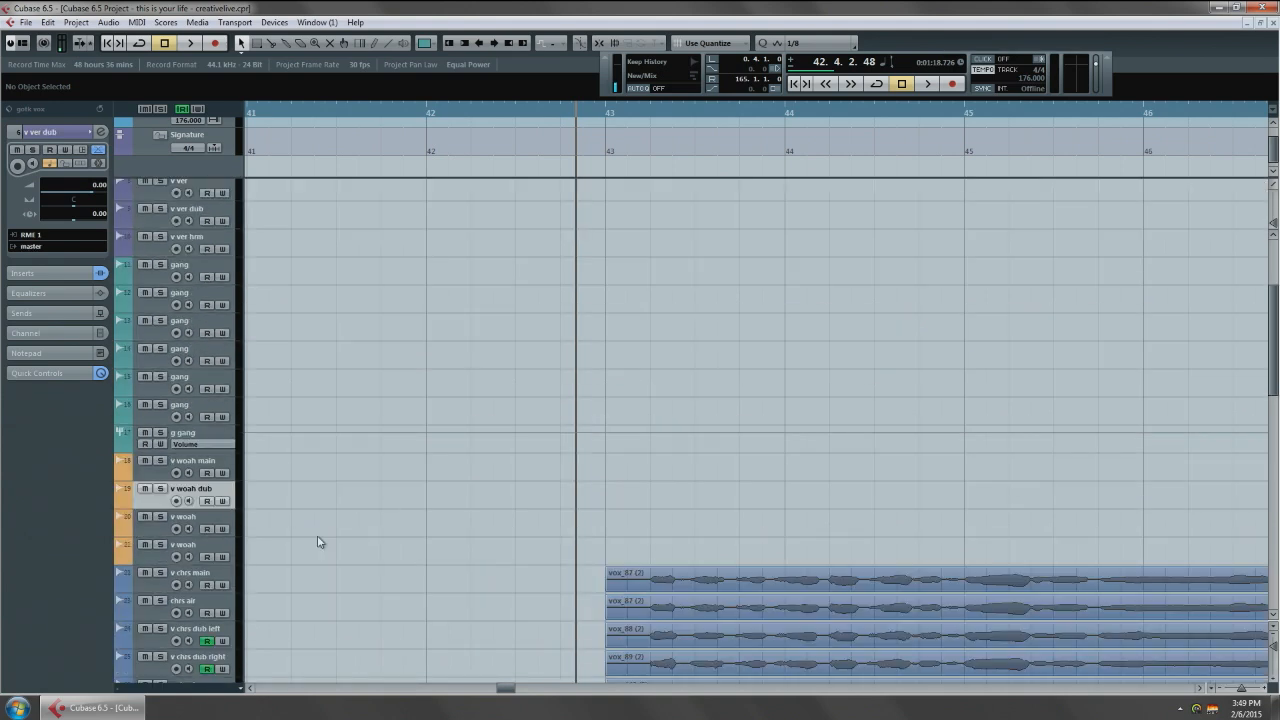
scroll(445, 517, "down", 3)
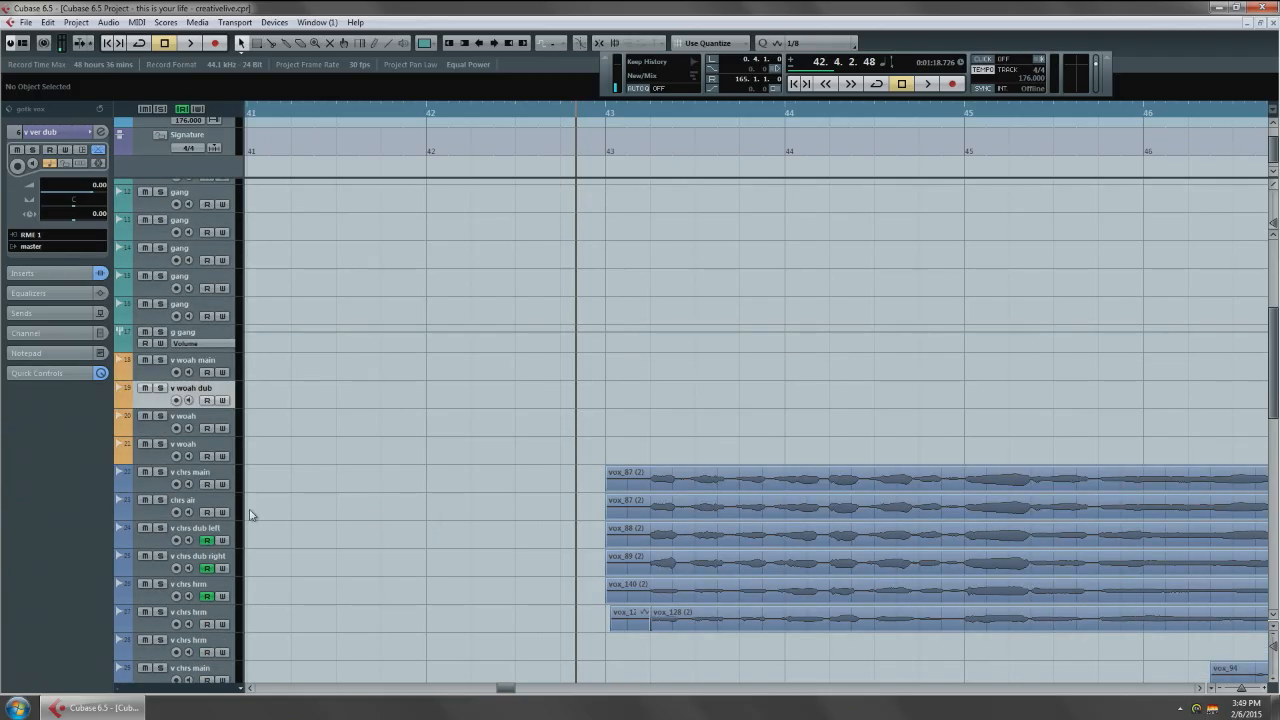
scroll(226, 533, "up", 5)
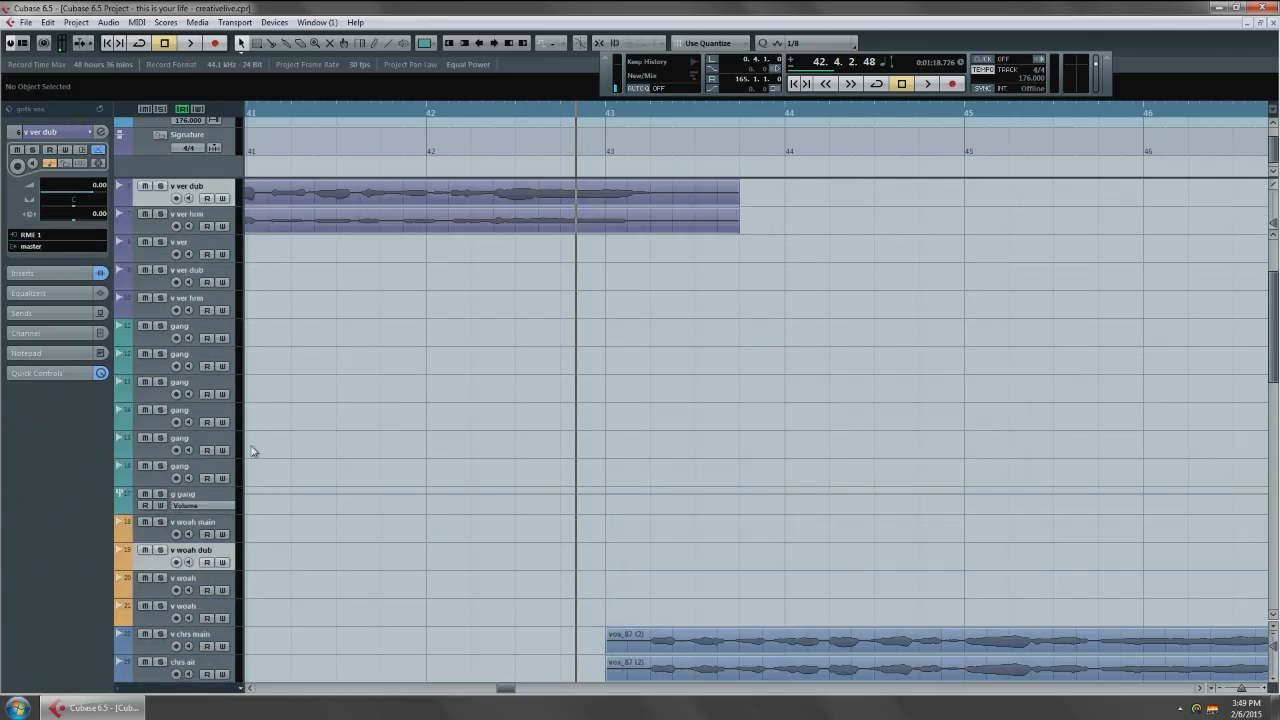
scroll(294, 549, "up", 3)
scroll(306, 534, "down", 8)
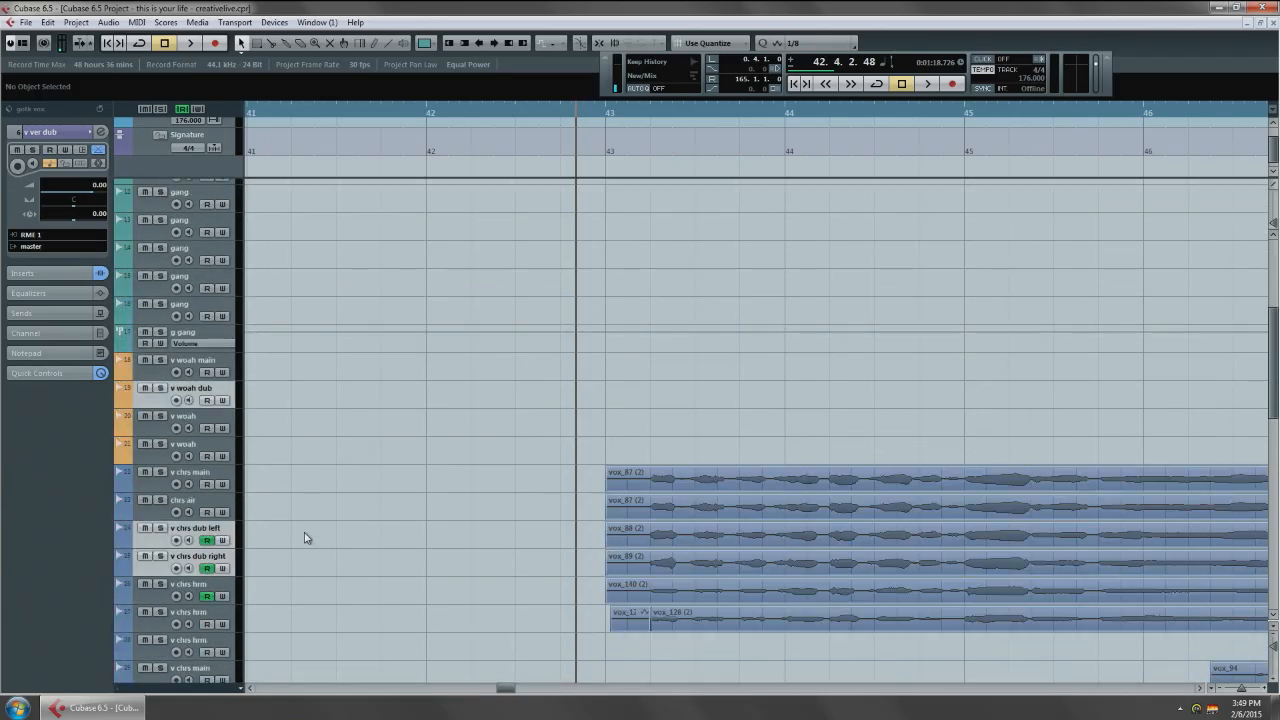
scroll(311, 543, "down", 3)
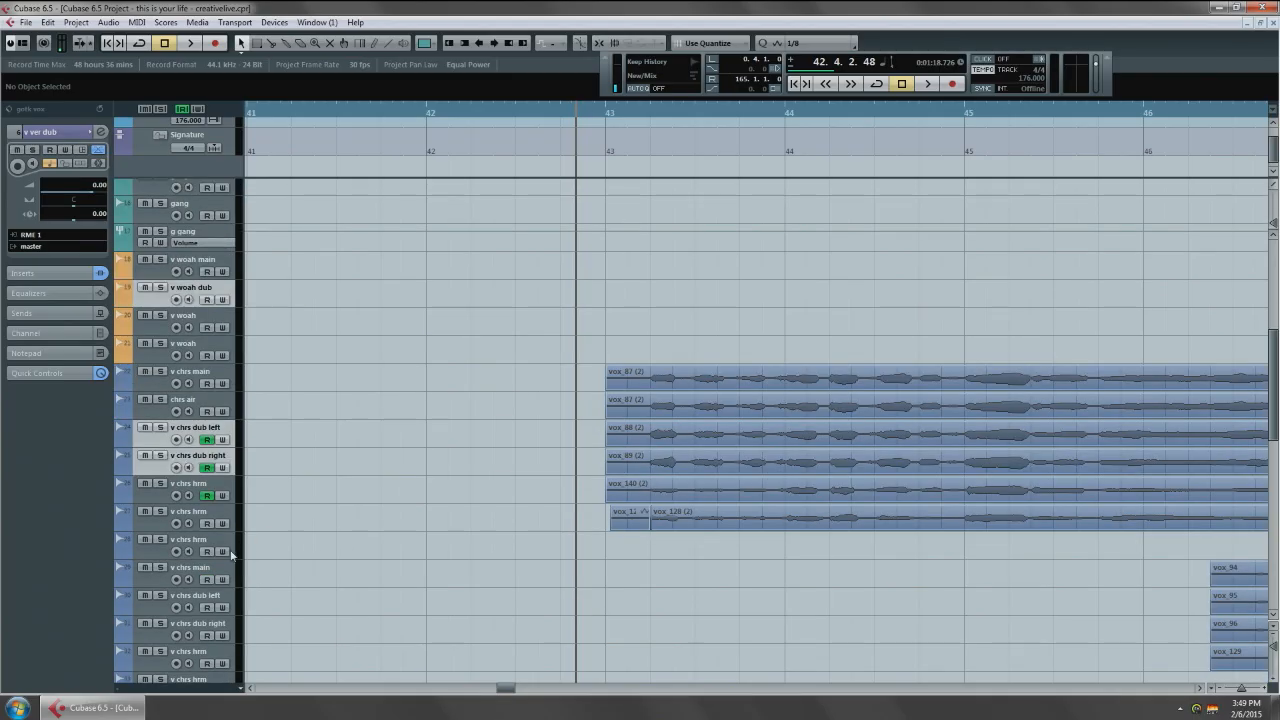
scroll(322, 565, "down", 3)
left_click(220, 500, "ctrl")
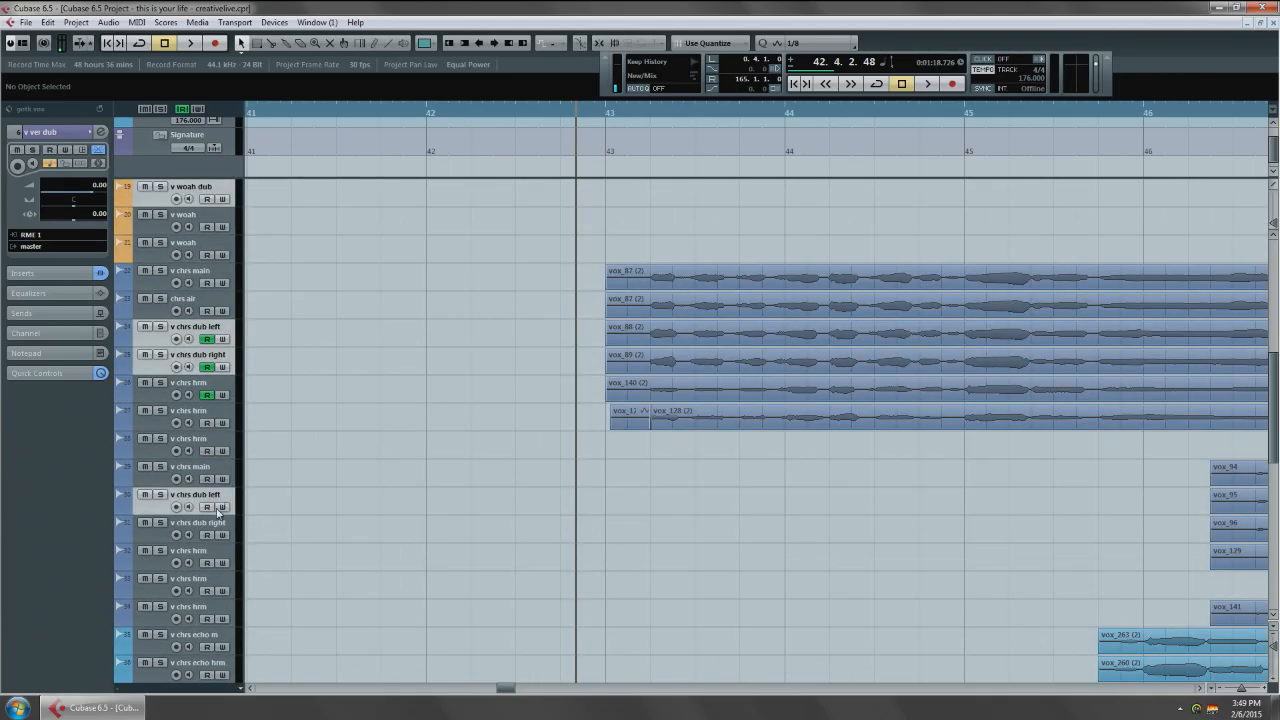
left_click(217, 530, "ctrl")
Add v bridge dub to the selection and route the selected double tracks' output to group vg dub.
scroll(361, 514, "down", 3)
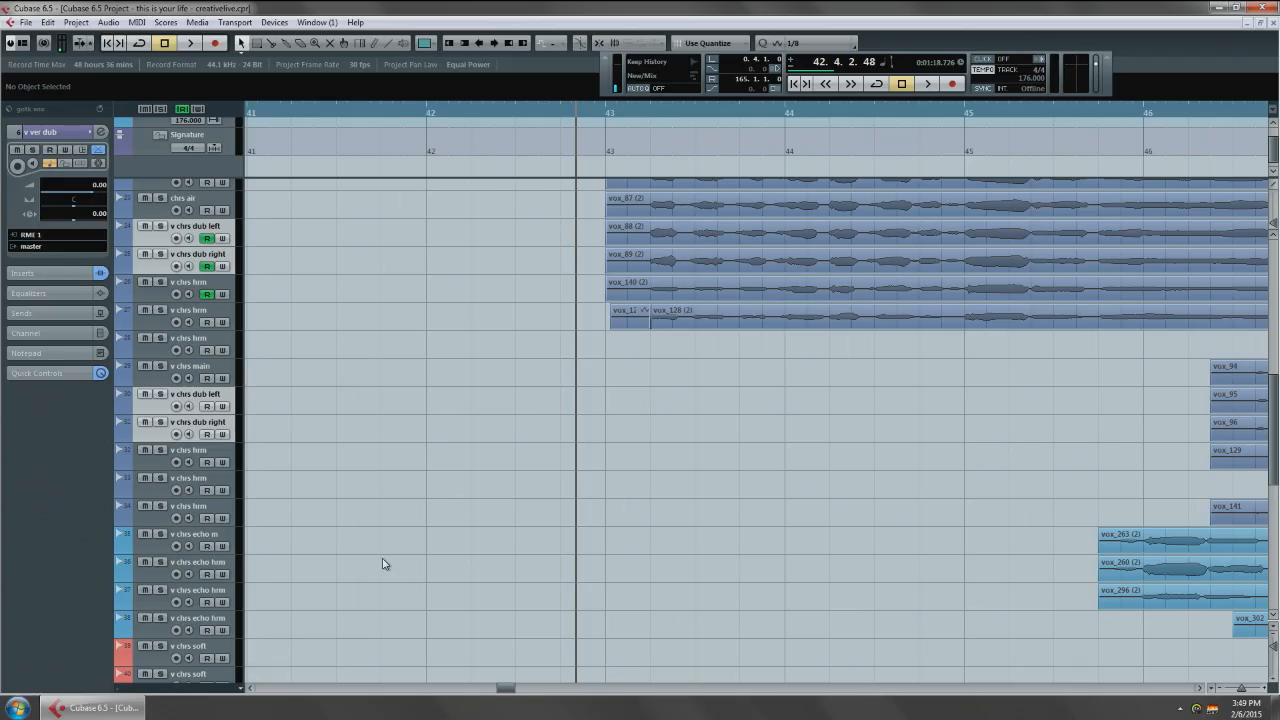
scroll(382, 565, "down", 3)
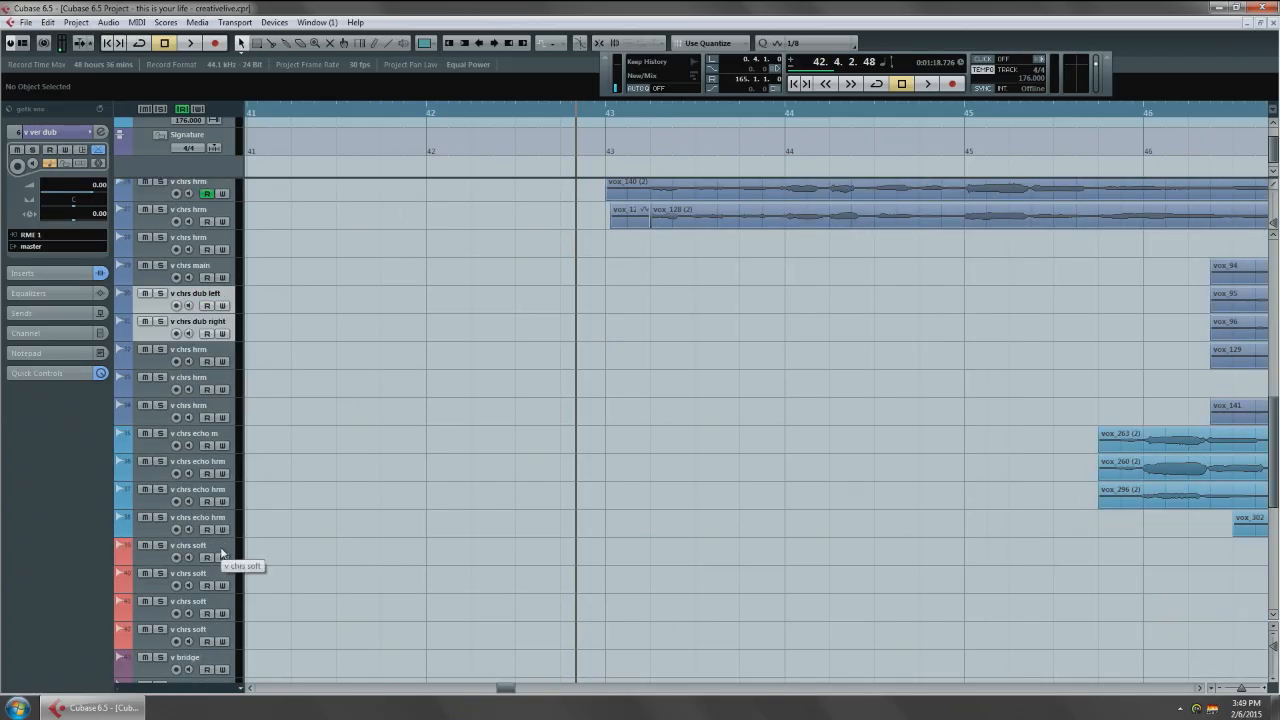
scroll(370, 556, "down", 3)
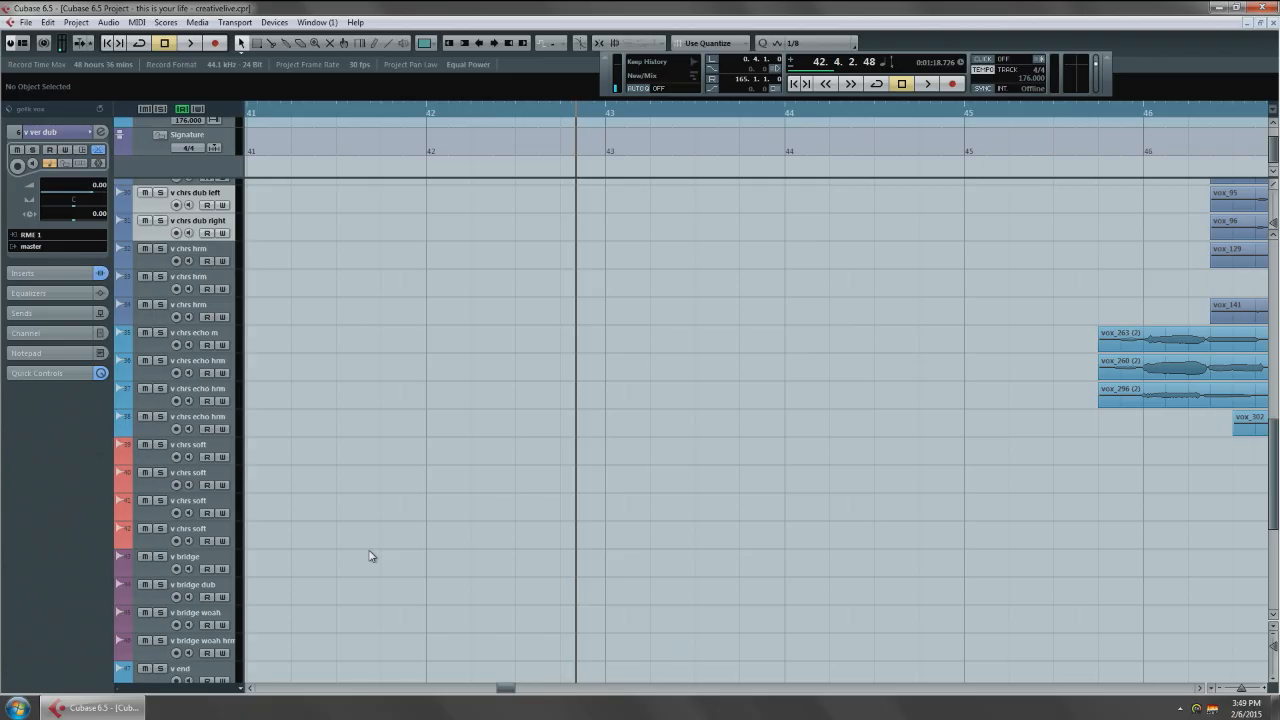
left_click(246, 591)
scroll(350, 572, "down", 6)
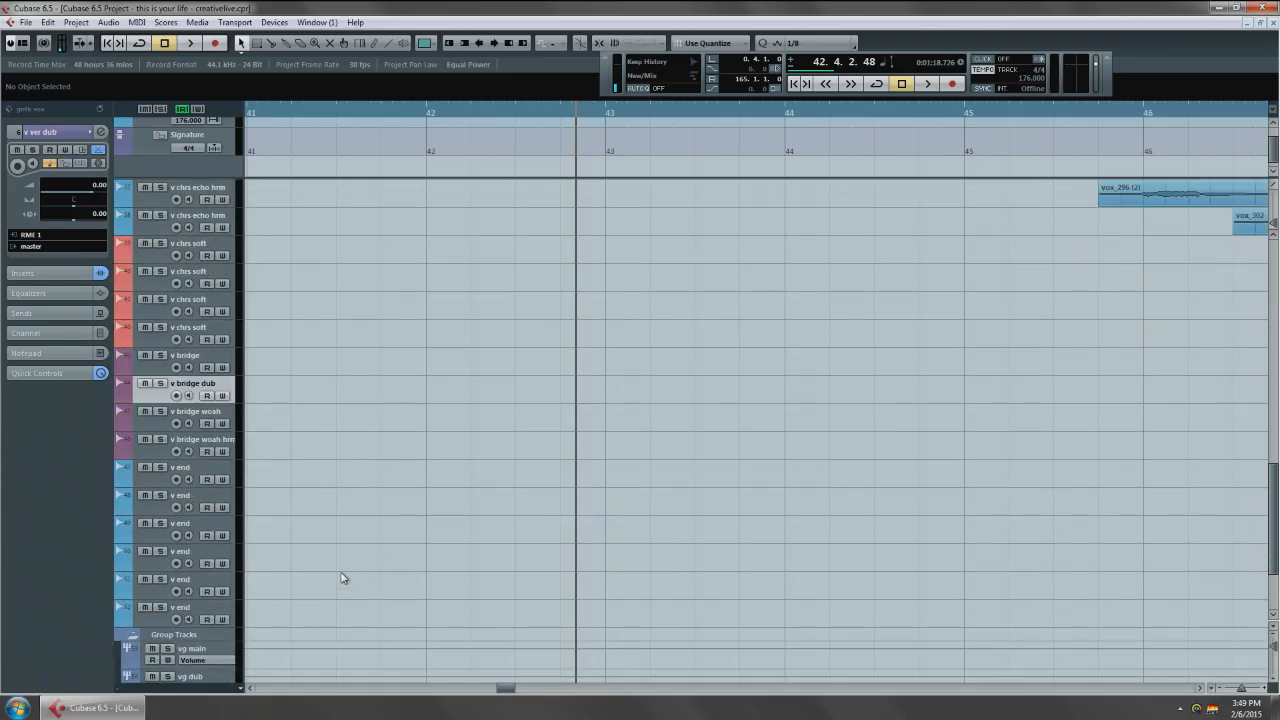
scroll(342, 578, "down", 3)
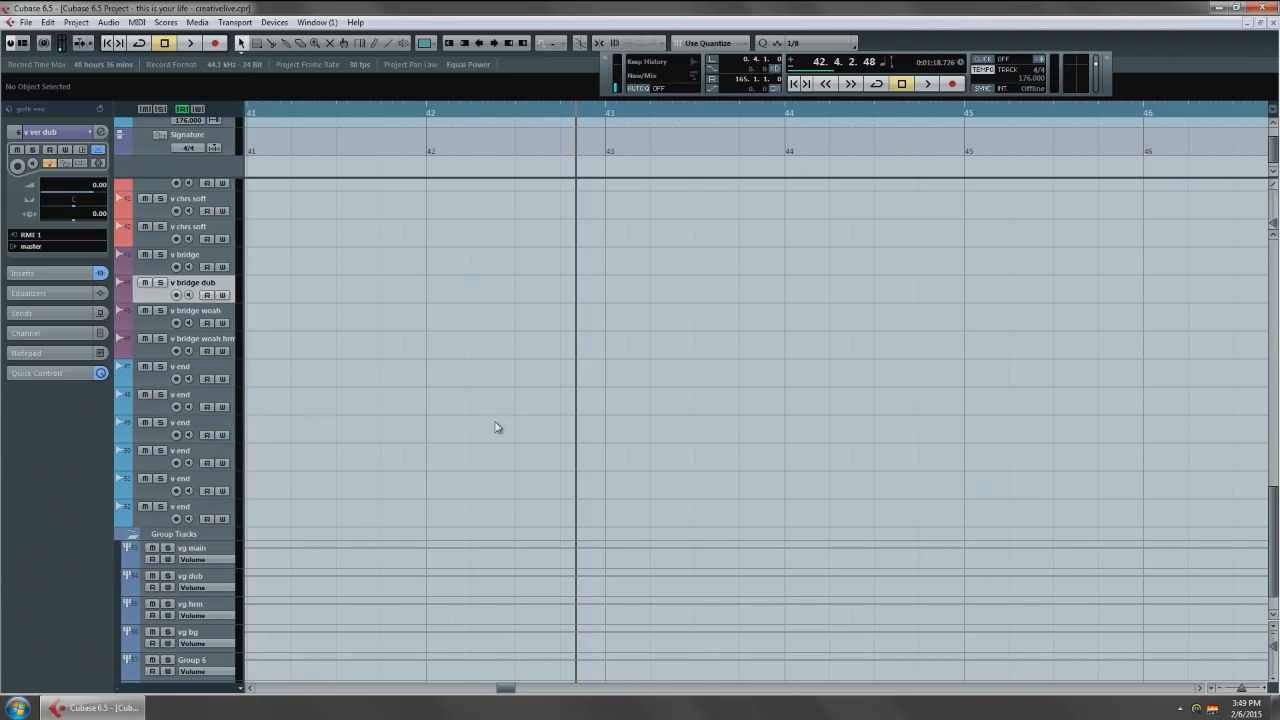
scroll(516, 425, "down", 5)
left_click_drag(939, 432, 183, 380)
left_click_drag(838, 408, 431, 403)
scroll(530, 380, "up", 6)
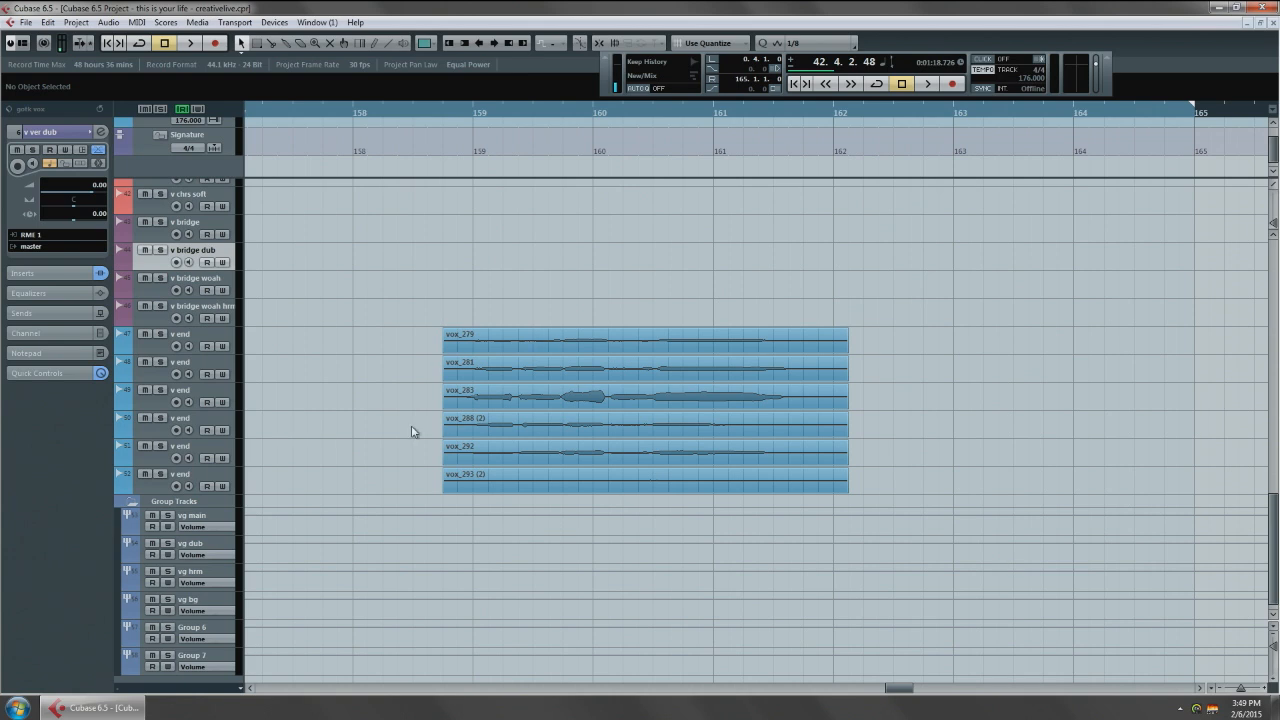
left_click(31, 248)
mouse_move(66, 401)
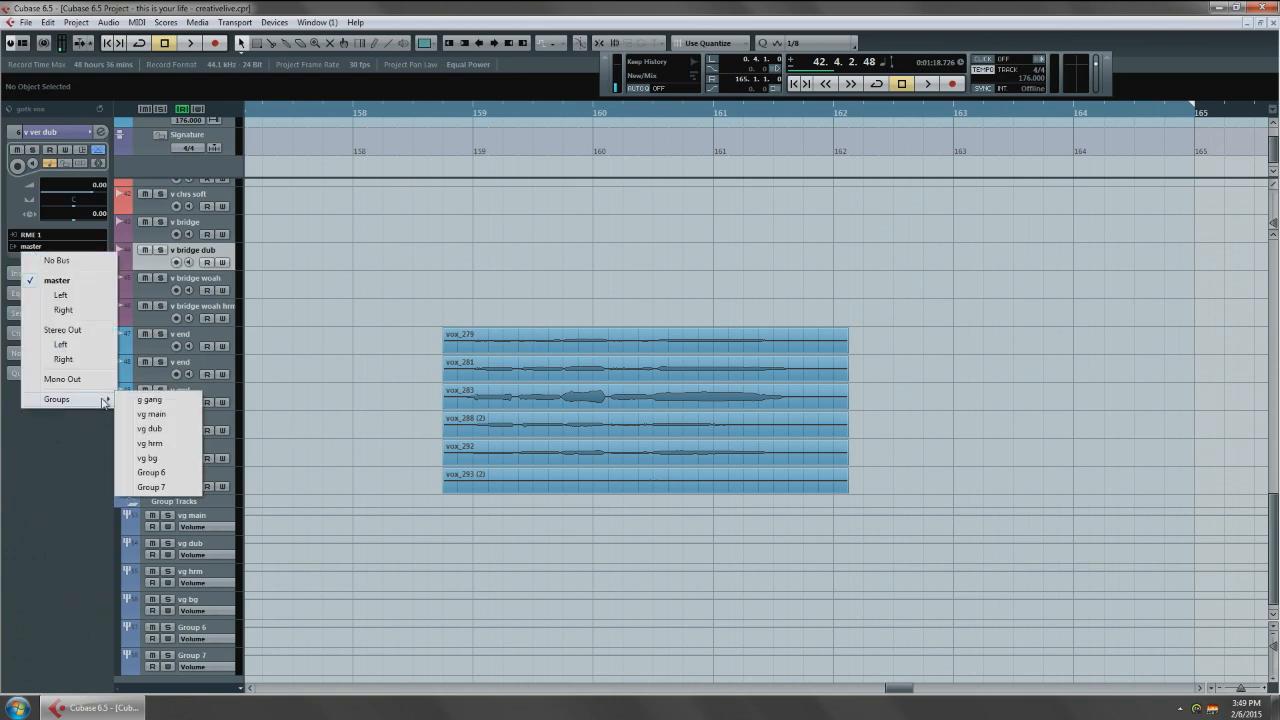
left_click(145, 418)
Select both verse harmony tracks, v ver hrm 7 and 10.
scroll(504, 407, "down", 5)
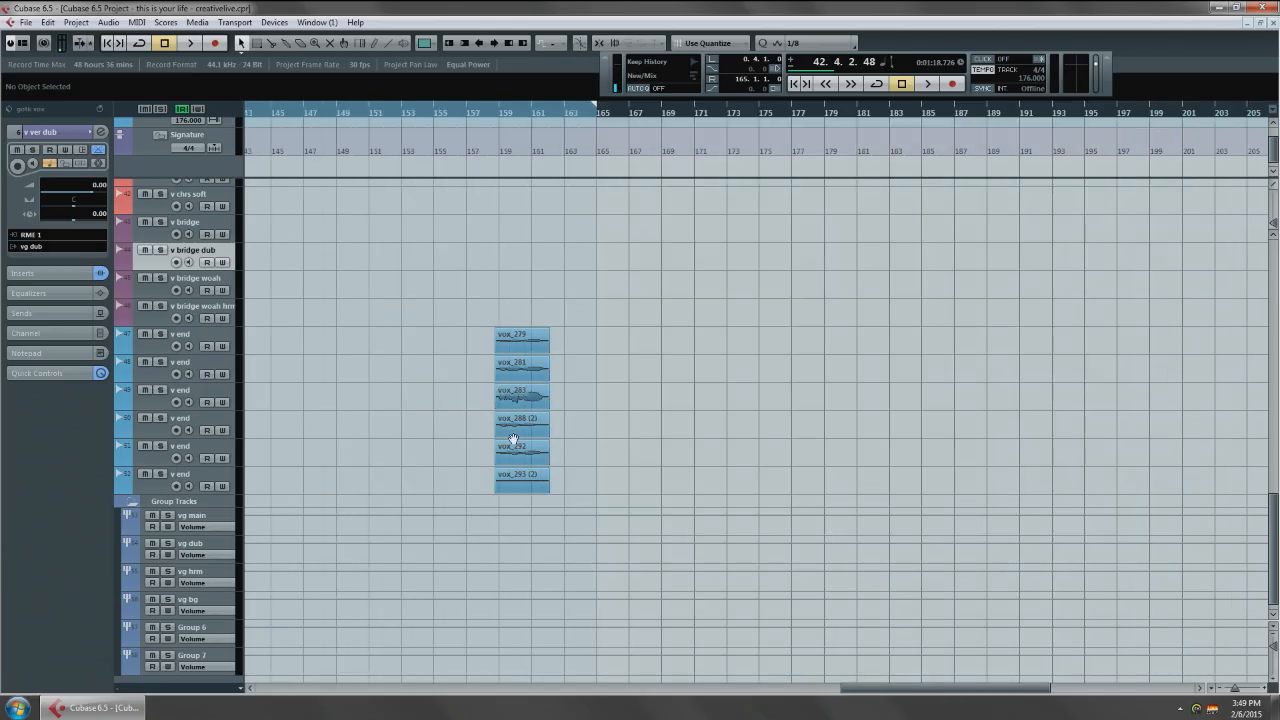
scroll(514, 440, "left", 5)
scroll(460, 429, "up", 12)
scroll(837, 518, "left", 4)
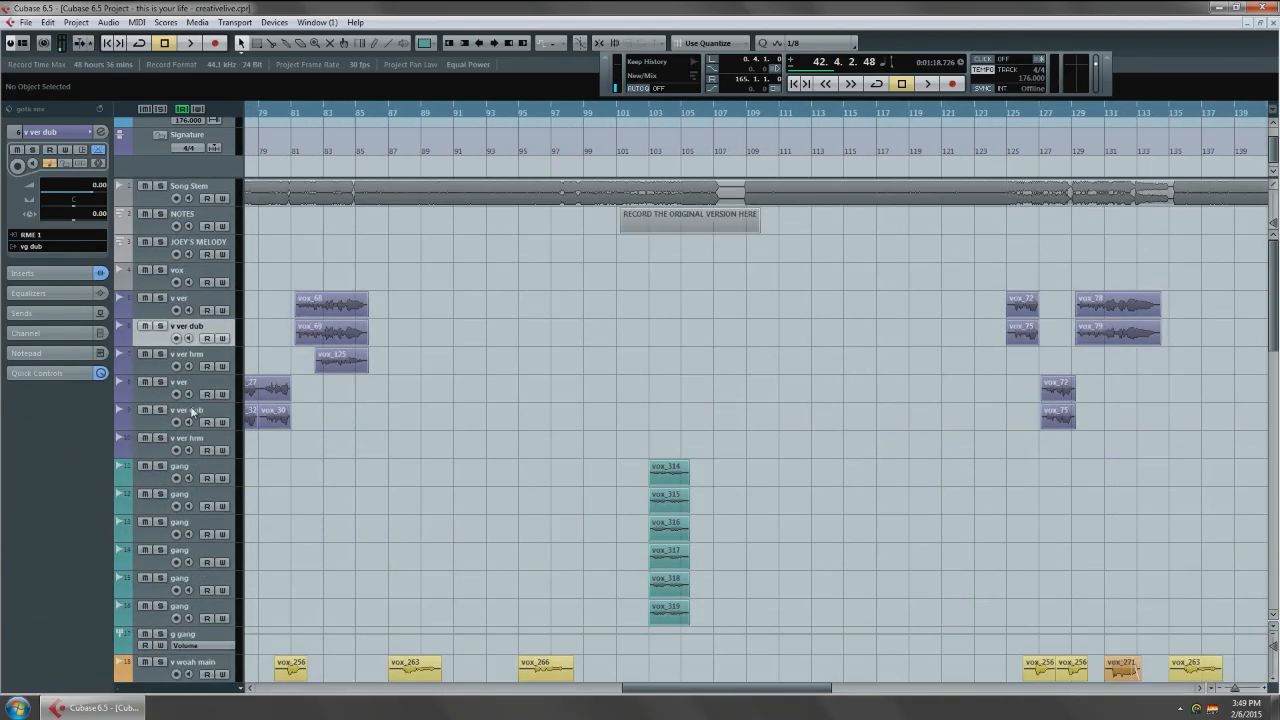
left_click(211, 366)
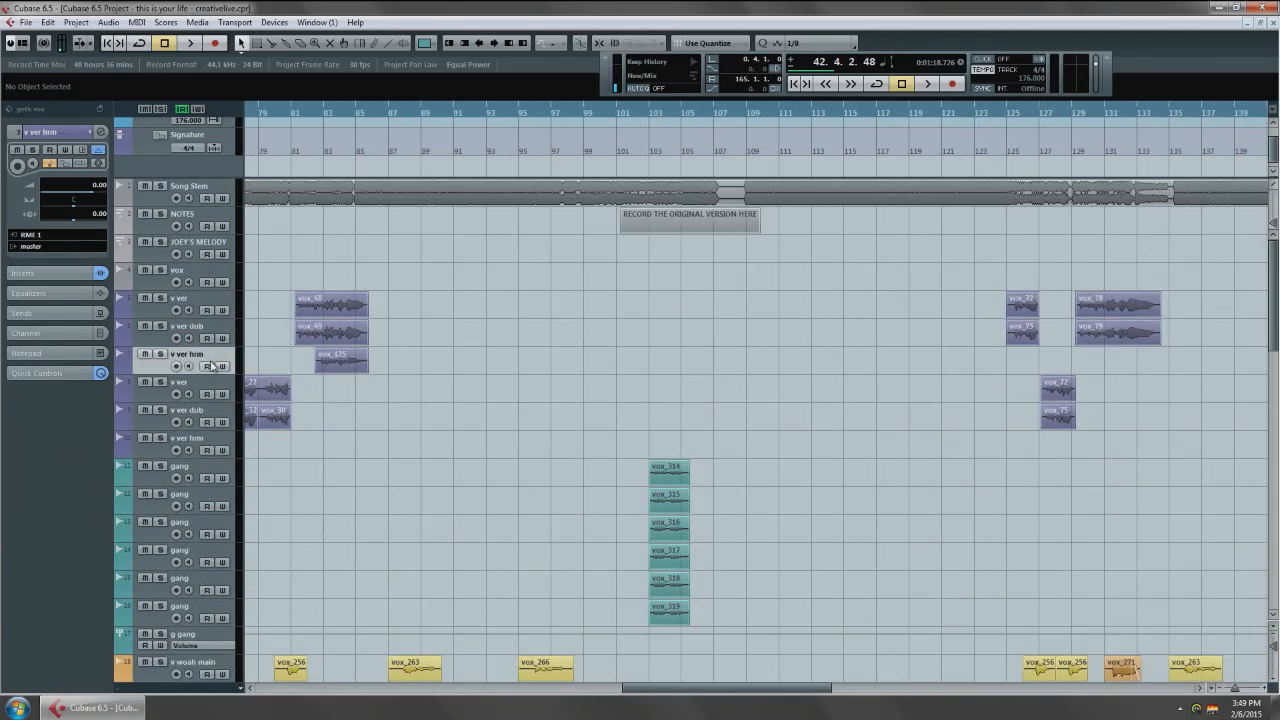
left_click(204, 445)
Add all v chrs hrm tracks (26 to 28 and 32 to 34) to the selection of verse harmony tracks.
scroll(338, 447, "down", 3)
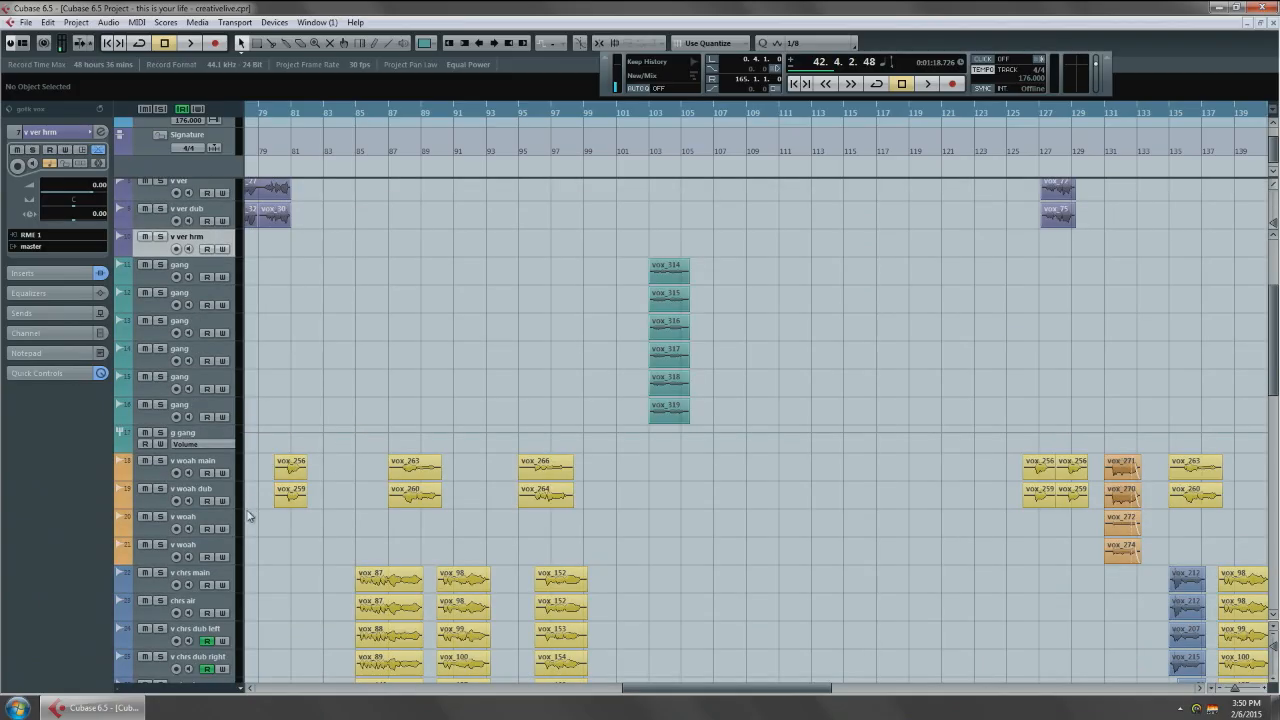
scroll(325, 527, "down", 3)
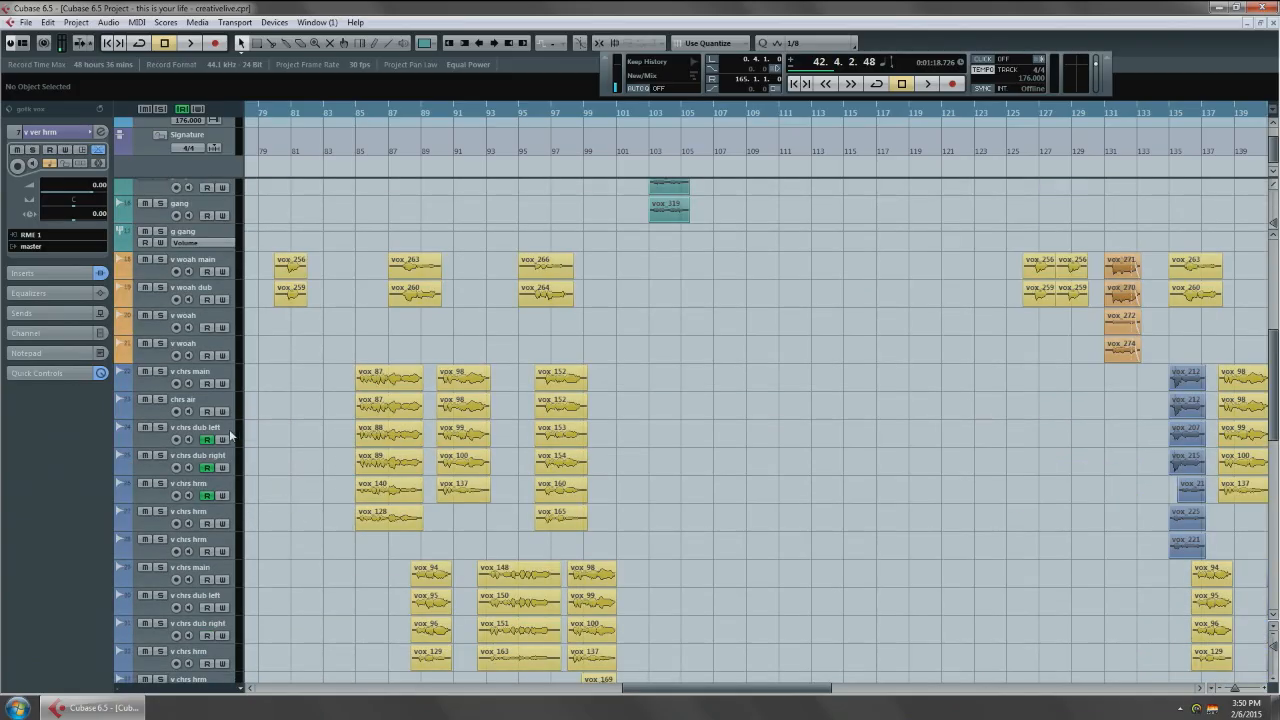
left_click(210, 490, "ctrl")
left_click(218, 517, "ctrl")
left_click(216, 545, "ctrl")
scroll(378, 528, "down", 2)
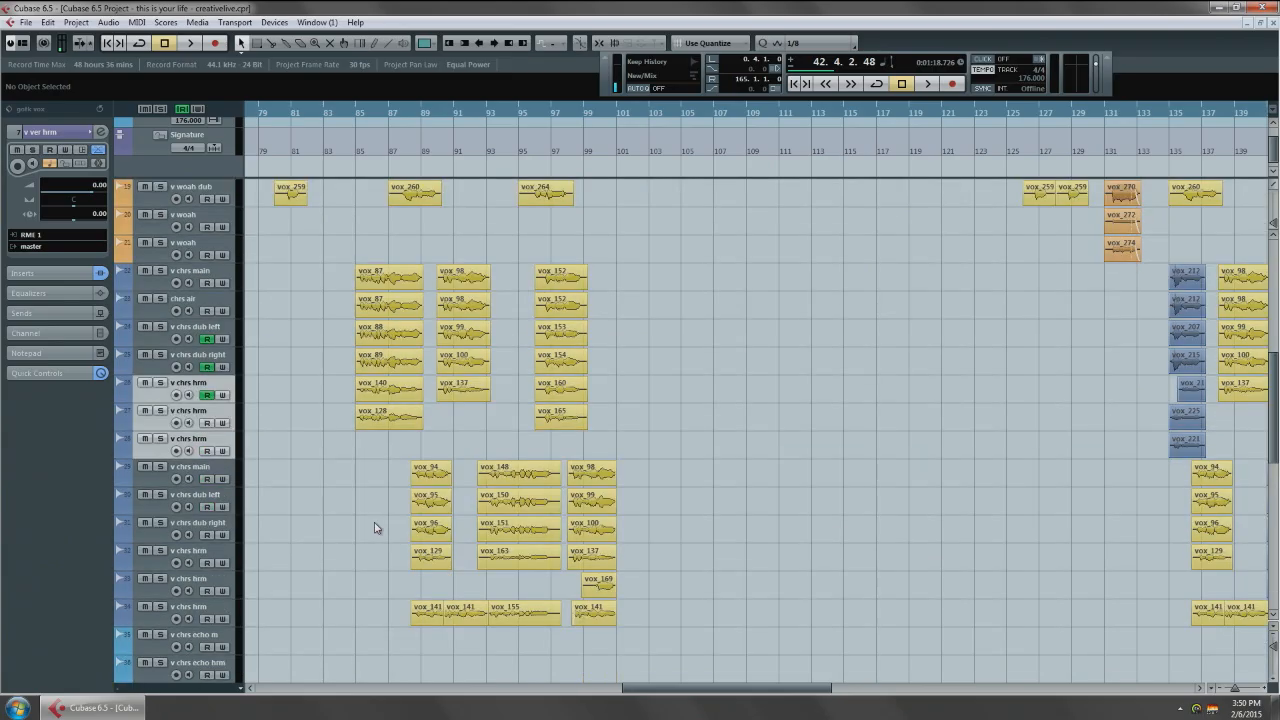
left_click(205, 578, "ctrl")
left_click(216, 558, "ctrl")
left_click(225, 616, "ctrl")
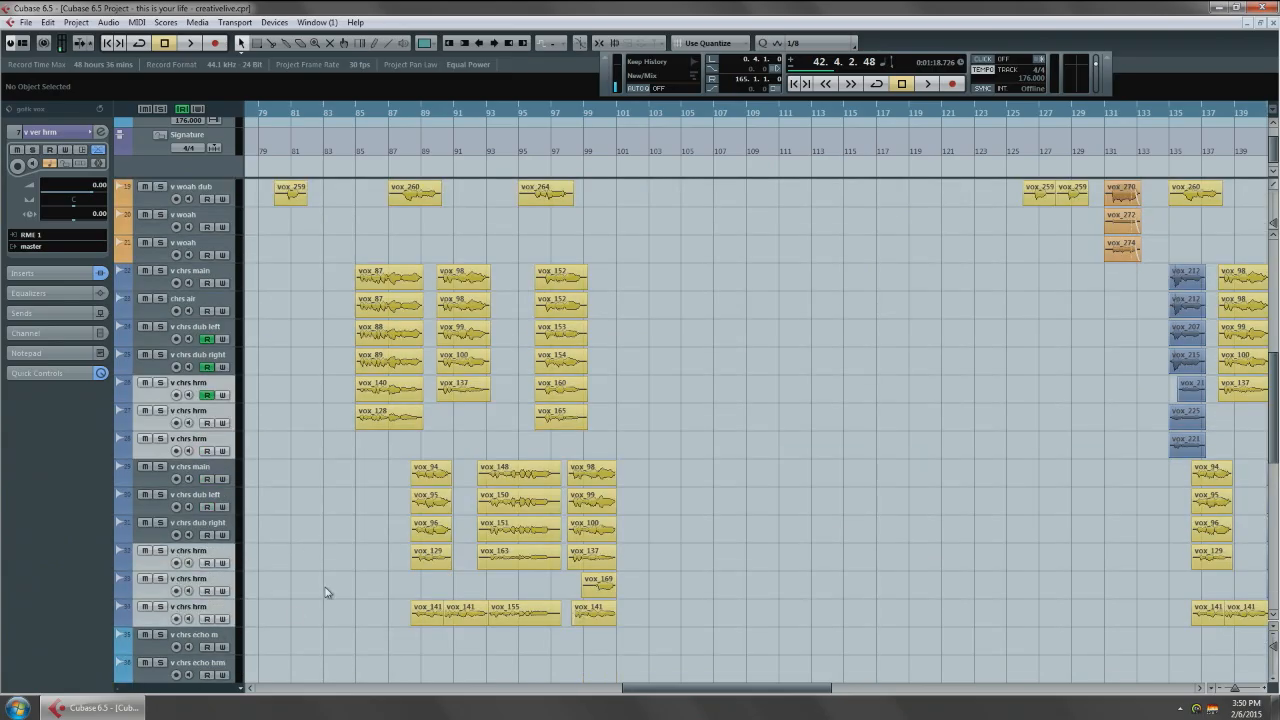
Add the three v chrs echo hrm tracks and v bridge woah hrm to the selection, and route the selected harmony tracks' output to group vg hrm.
scroll(325, 592, "down", 6)
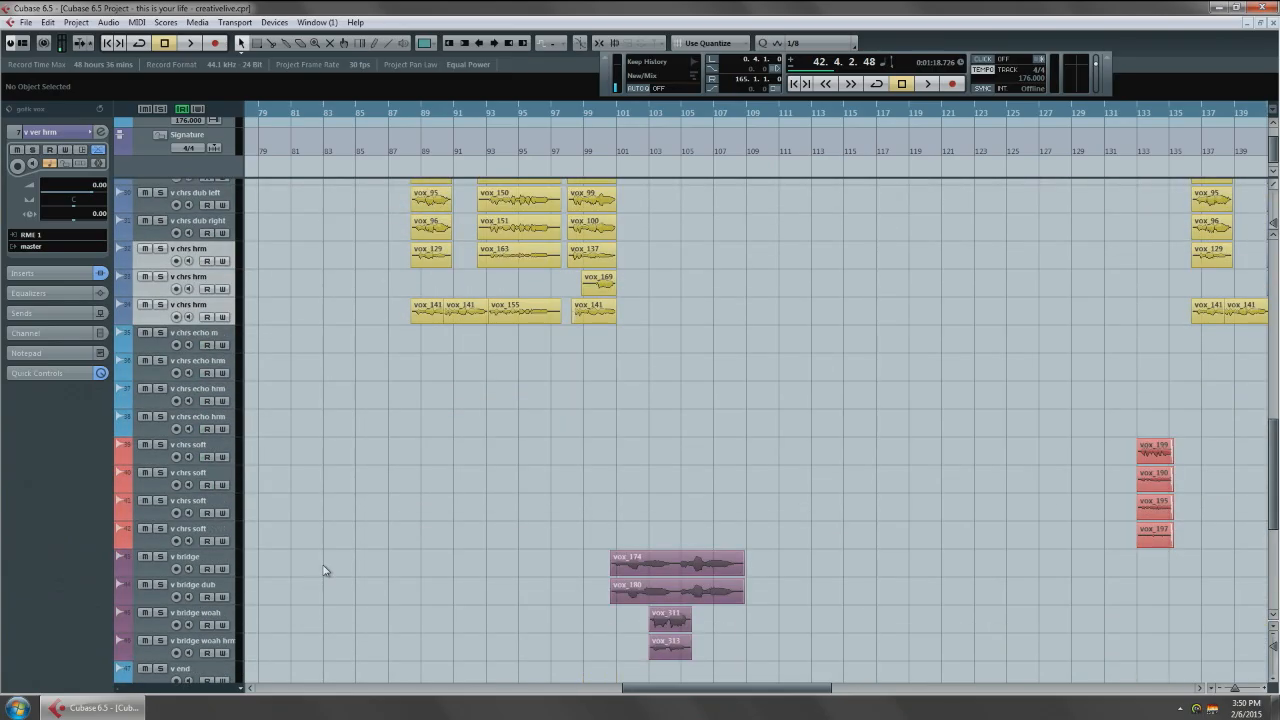
left_click(223, 368, "ctrl")
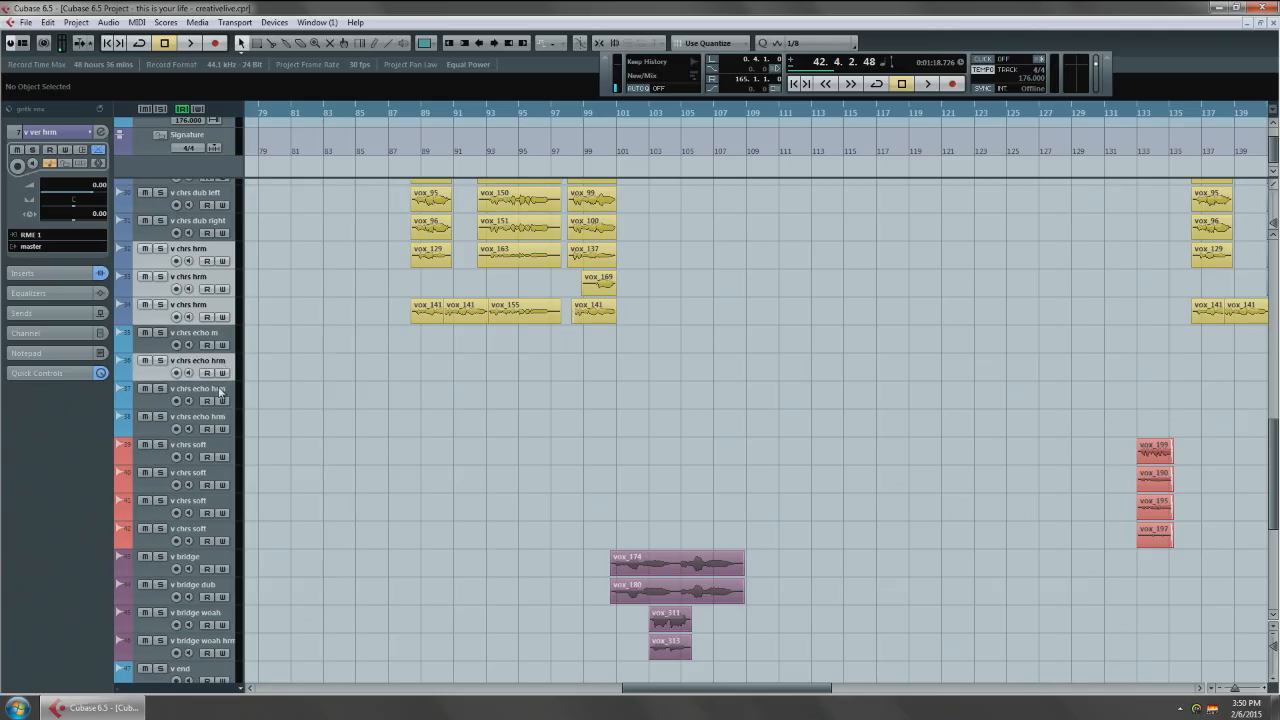
left_click(220, 393, "ctrl")
left_click(216, 422, "ctrl")
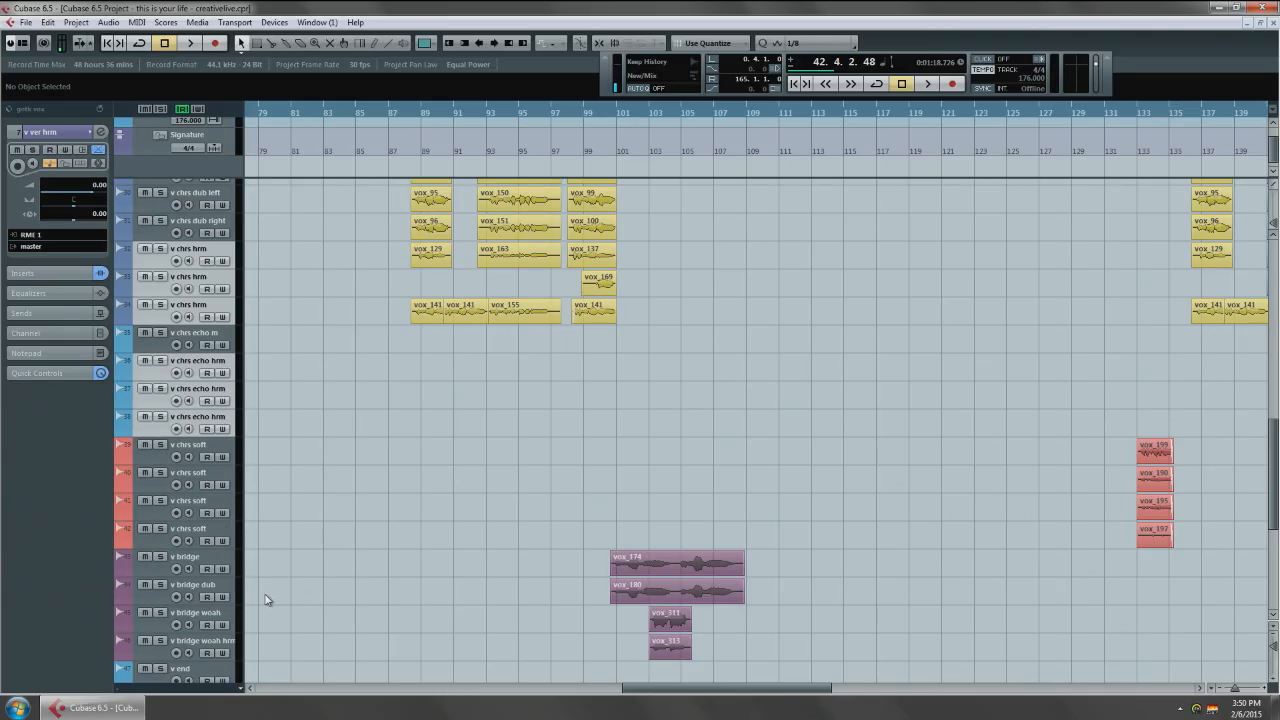
scroll(266, 600, "down", 3)
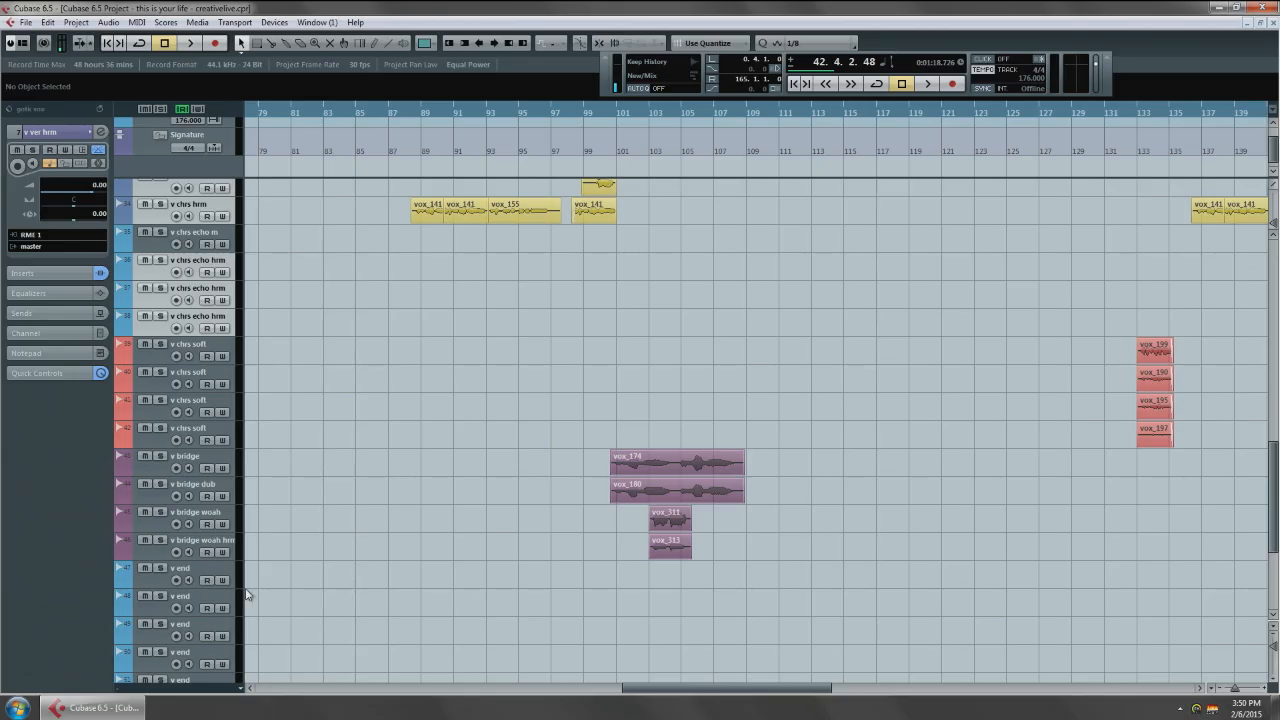
left_click(221, 542)
scroll(286, 550, "down", 6)
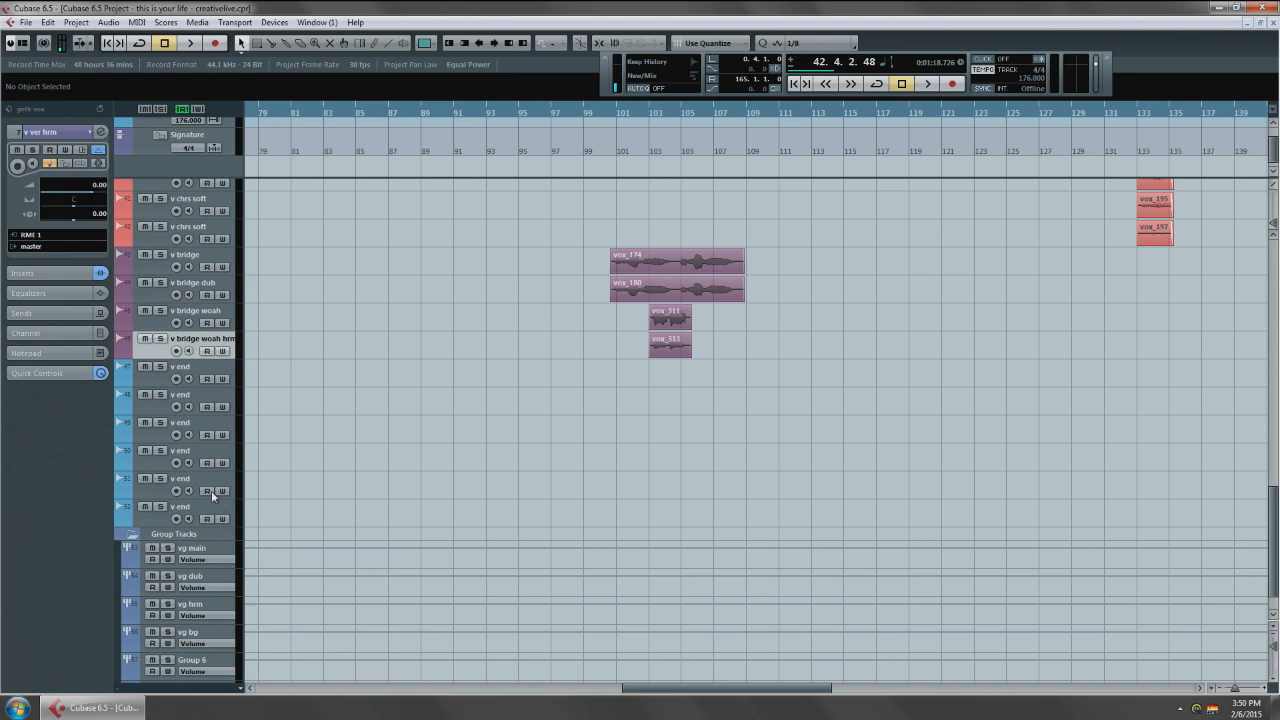
left_click(51, 247)
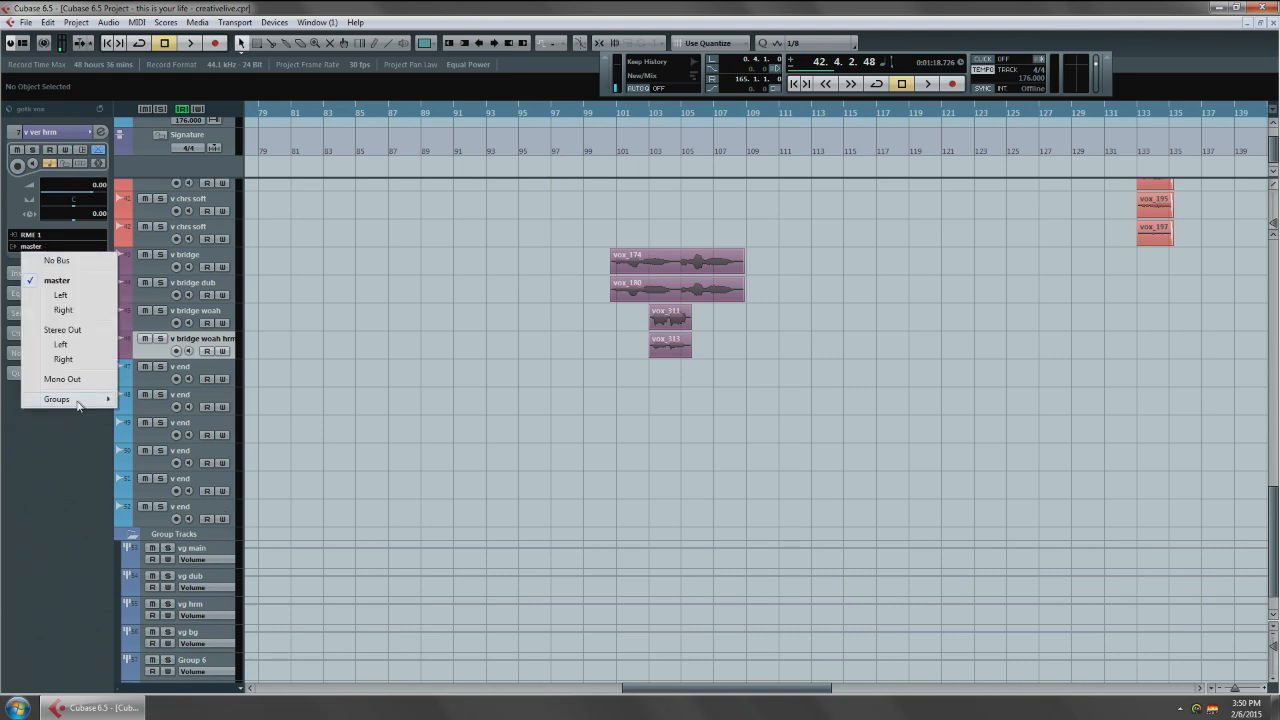
mouse_move(78, 403)
left_click(162, 444)
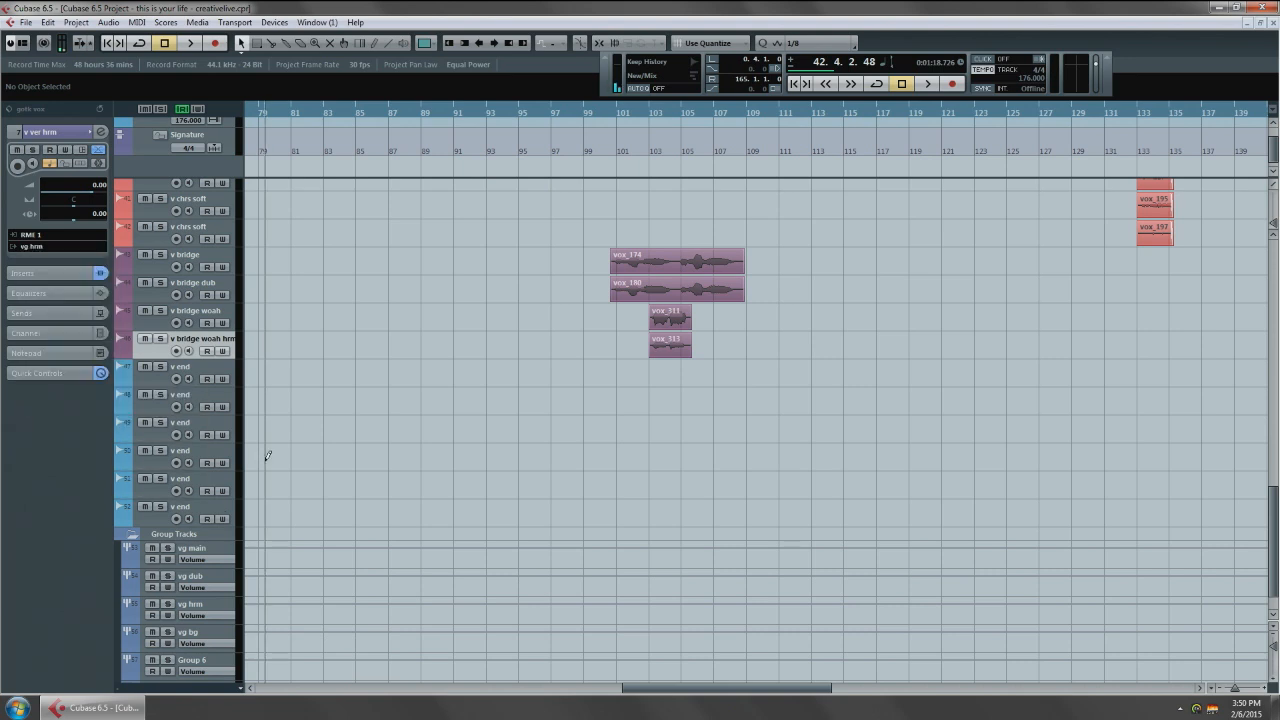
Route the output of the g gang group track to group vg bg.
scroll(350, 430, "up", 10)
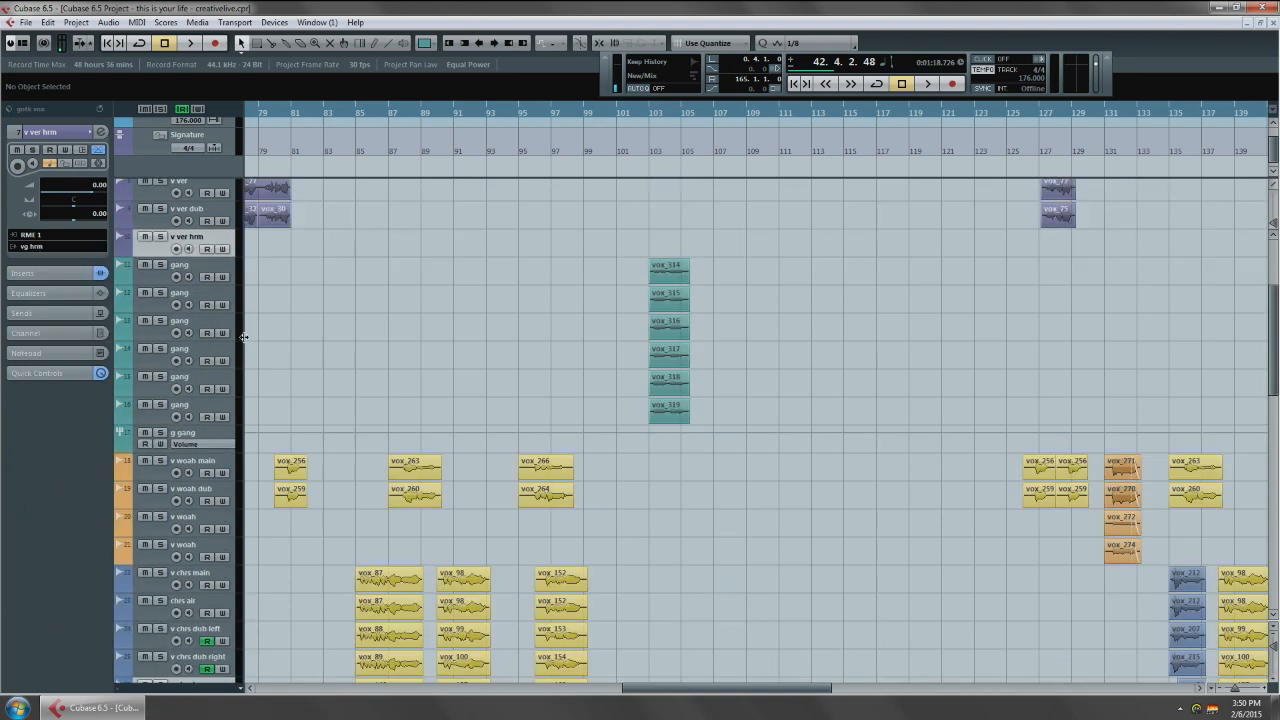
left_click(199, 434)
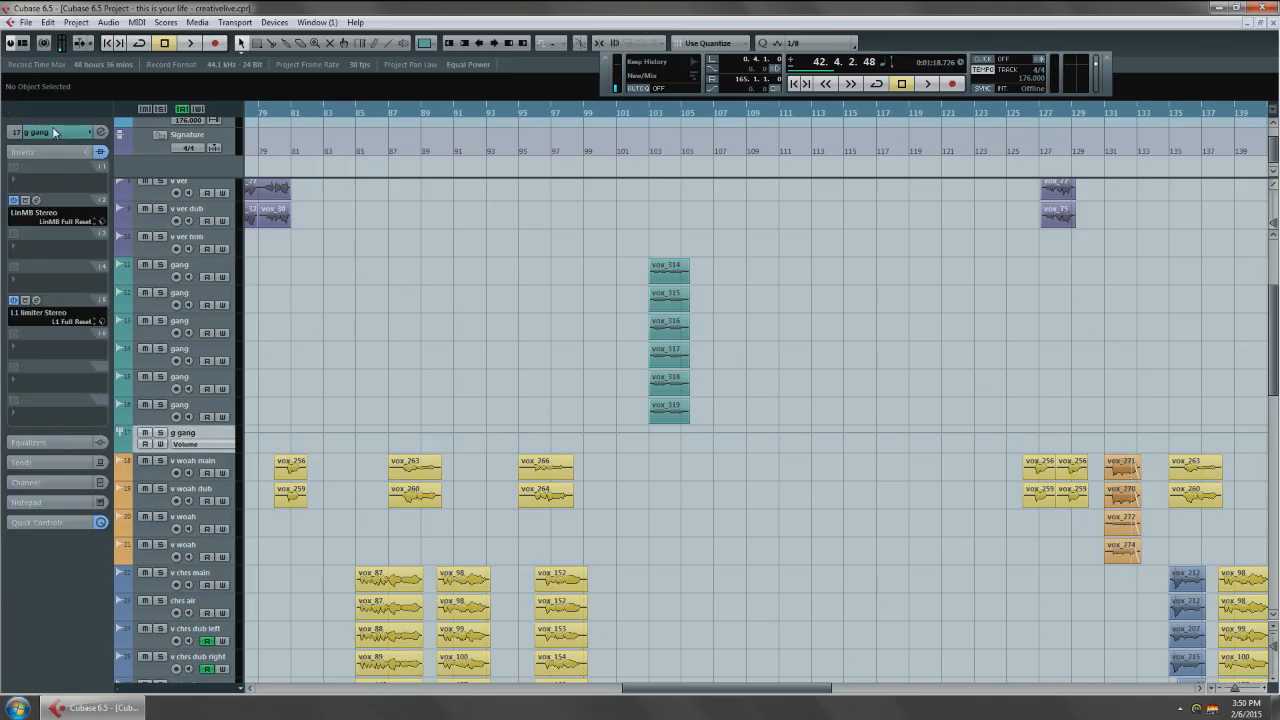
left_click(53, 151)
left_click(52, 132)
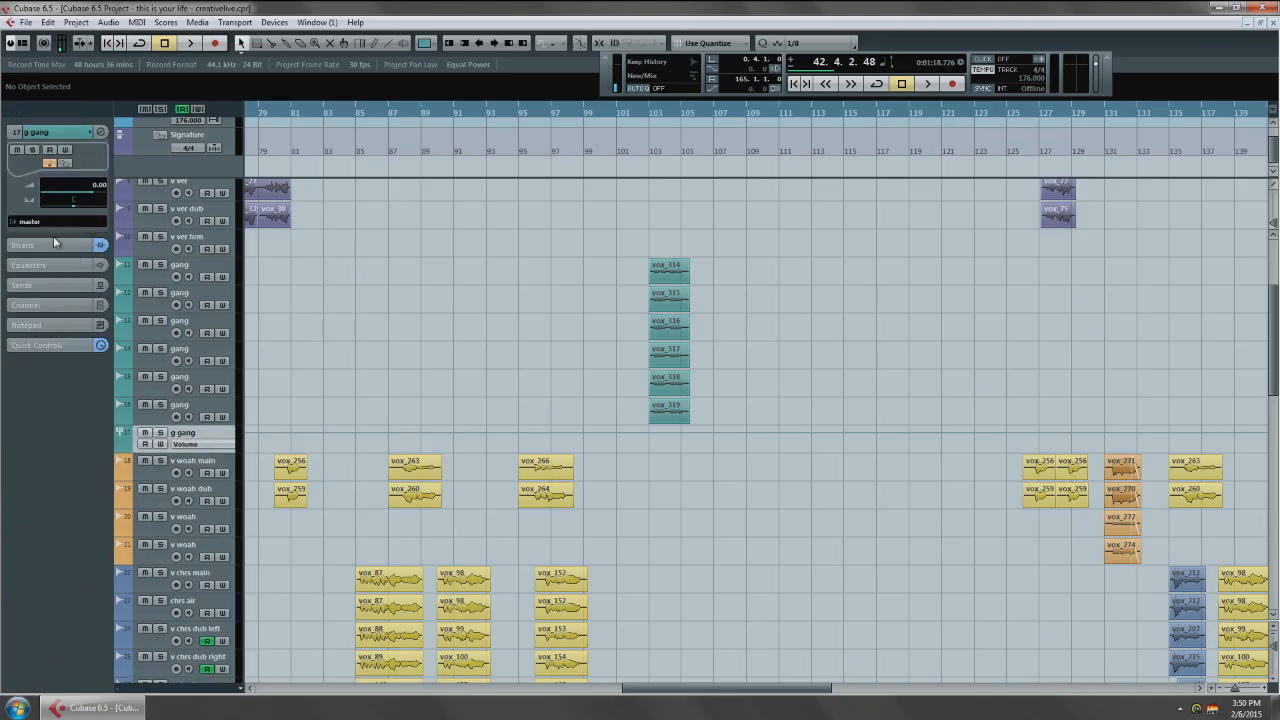
left_click(43, 223)
mouse_move(56, 378)
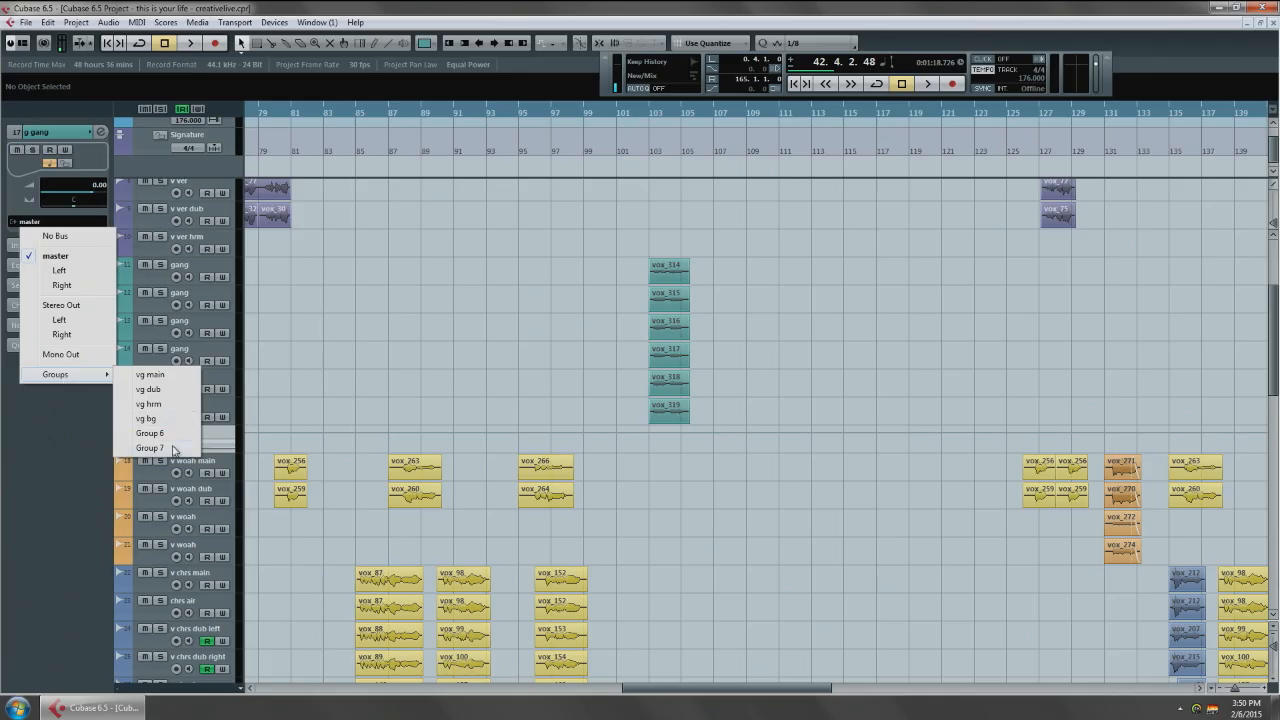
left_click(163, 424)
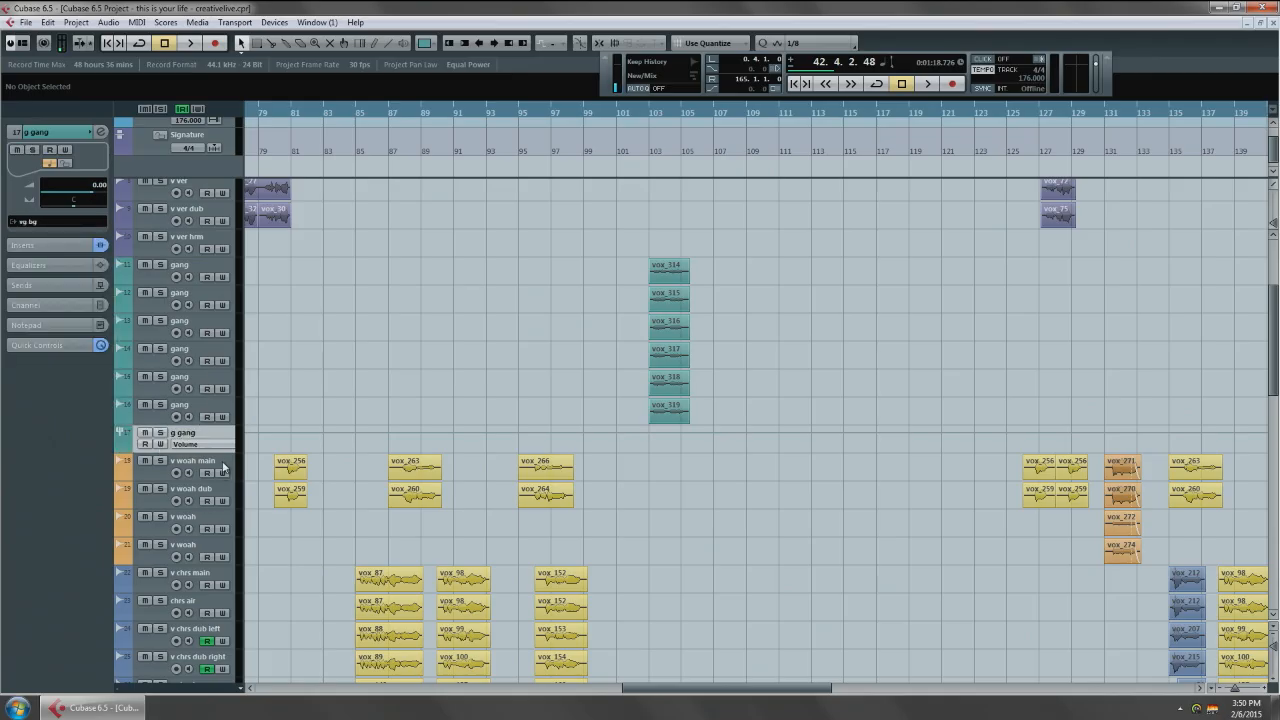
Select the four woah tracks, 18 to 21, together and route their output to group vg bg.
left_click(223, 467)
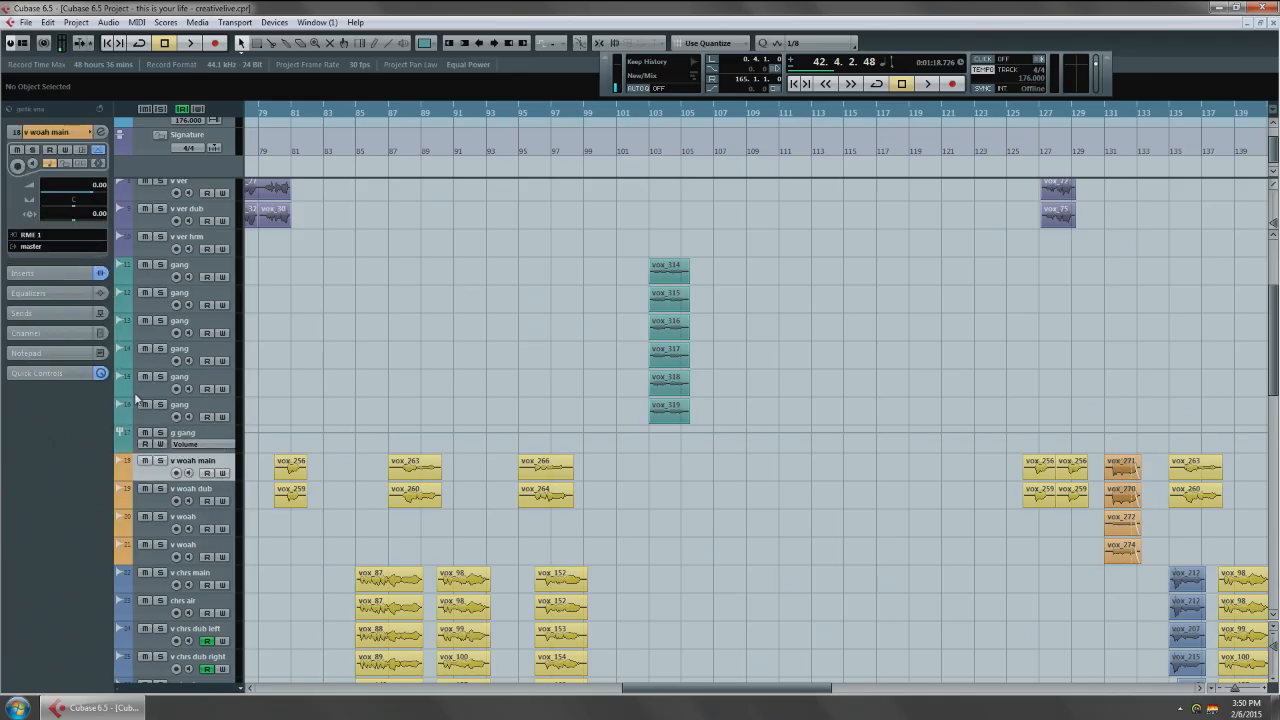
left_click(216, 552, "shift")
left_click(50, 249)
mouse_move(62, 399)
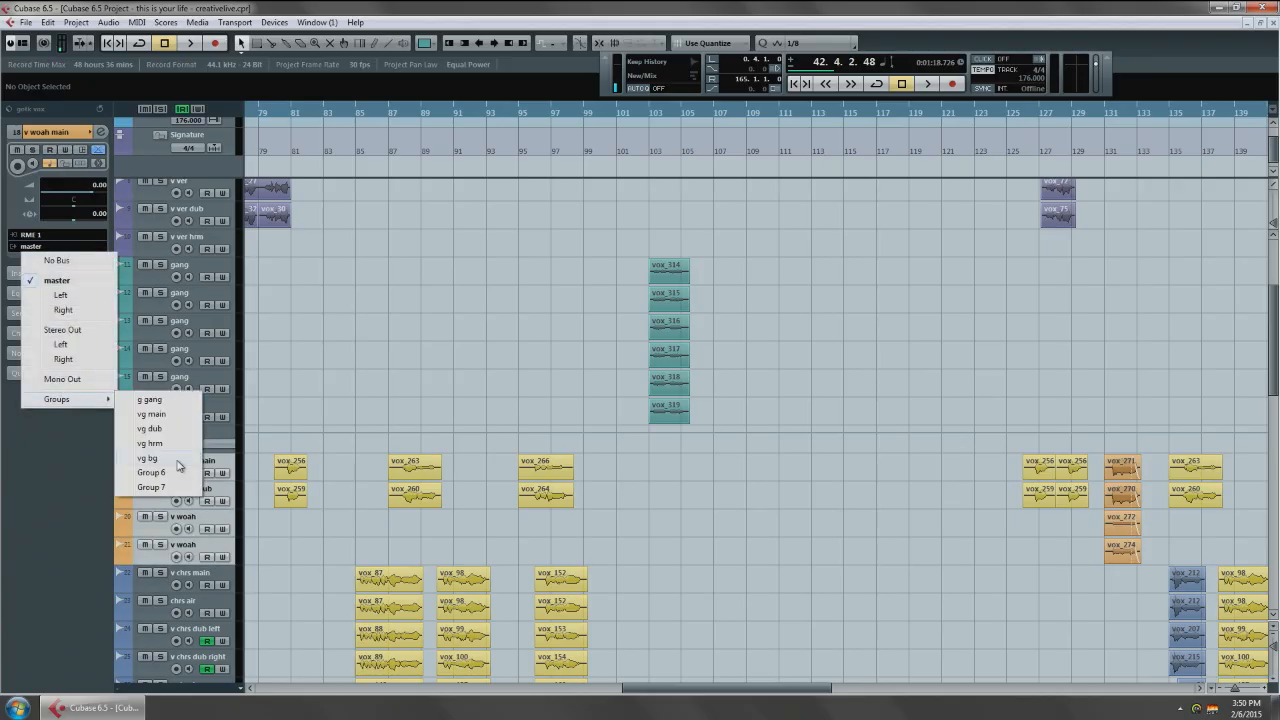
left_click(177, 460)
Check the output routing of the v chrs echo m, v chrs soft and first and last v end tracks.
scroll(371, 480, "down", 5)
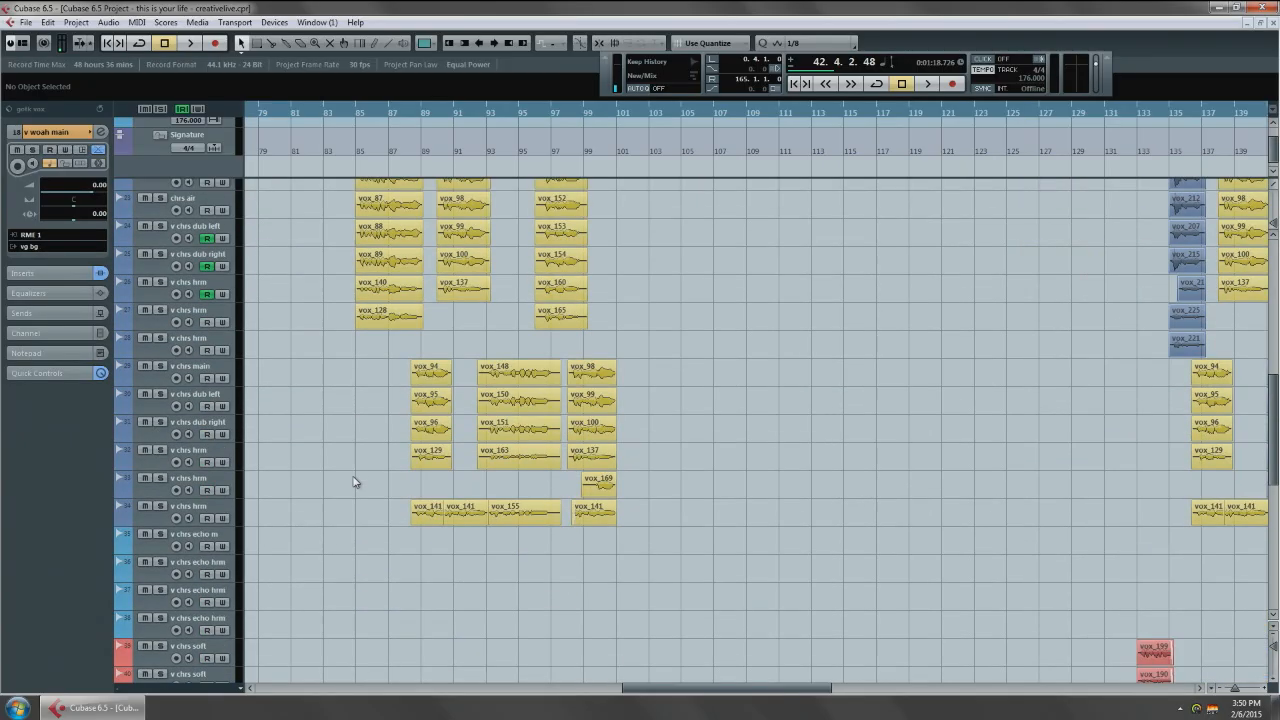
left_click(216, 541)
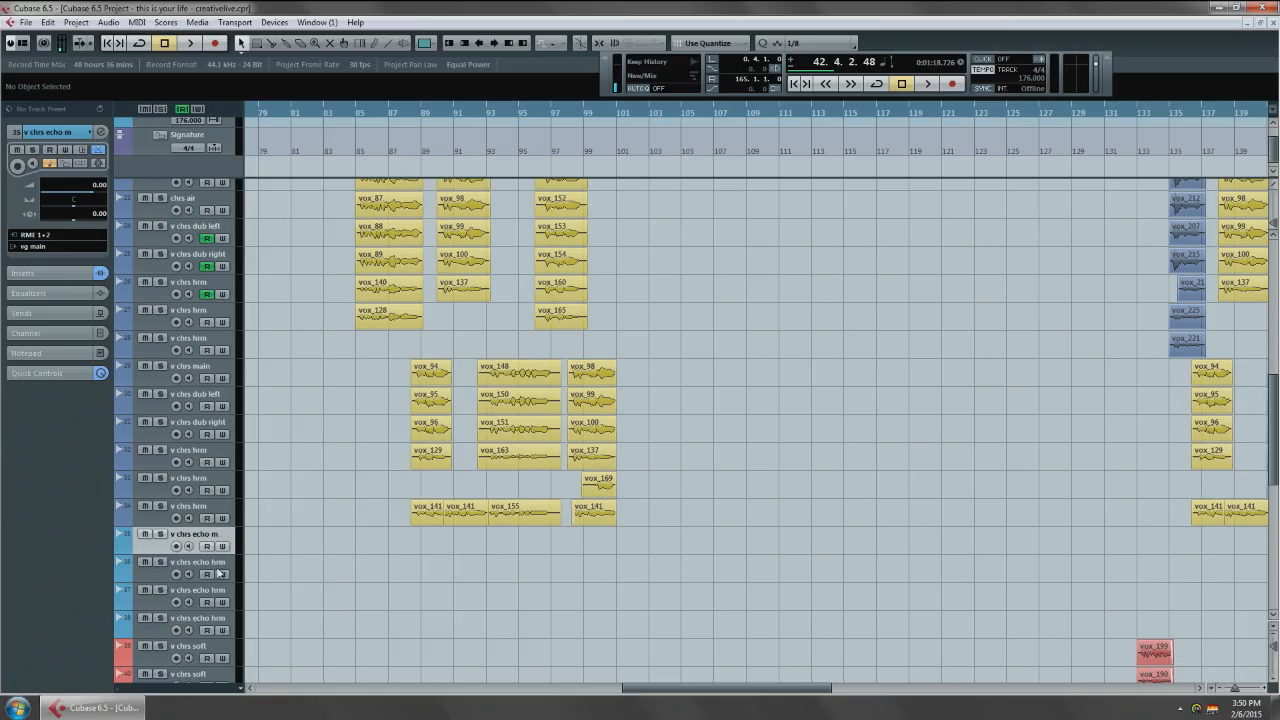
scroll(377, 564, "down", 3)
left_click(210, 451)
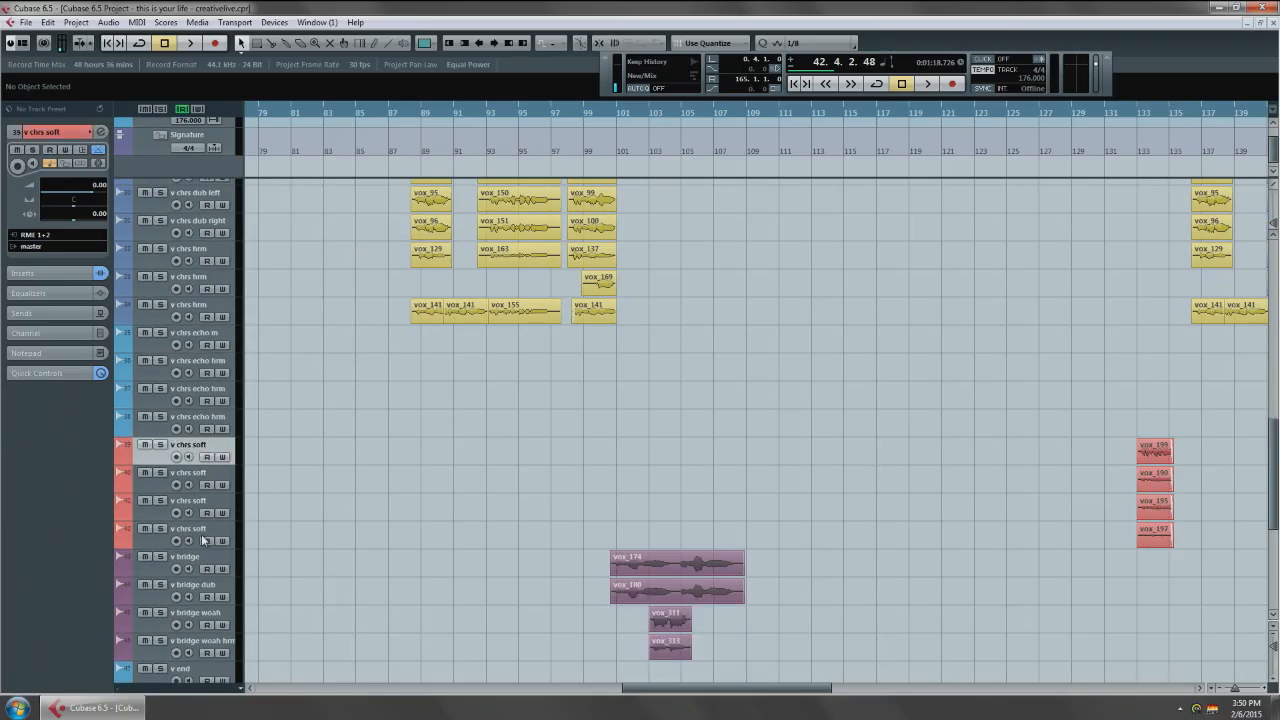
scroll(306, 551, "down", 3)
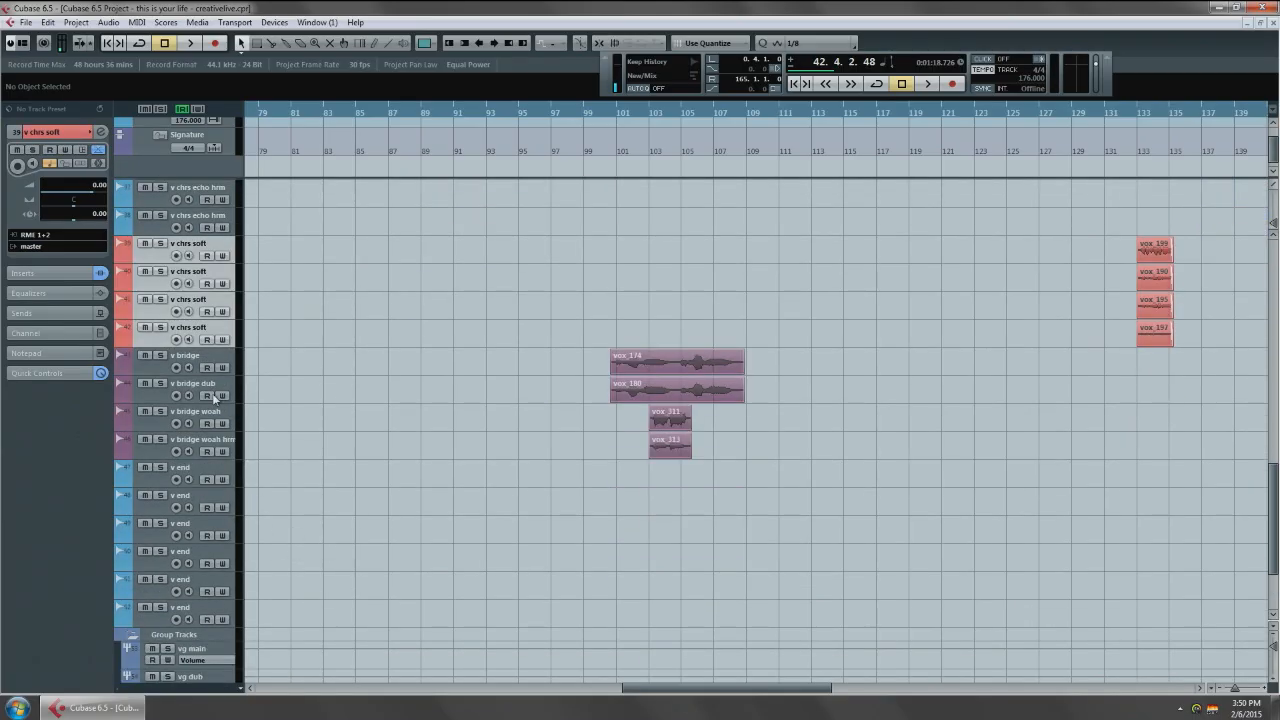
left_click(210, 472)
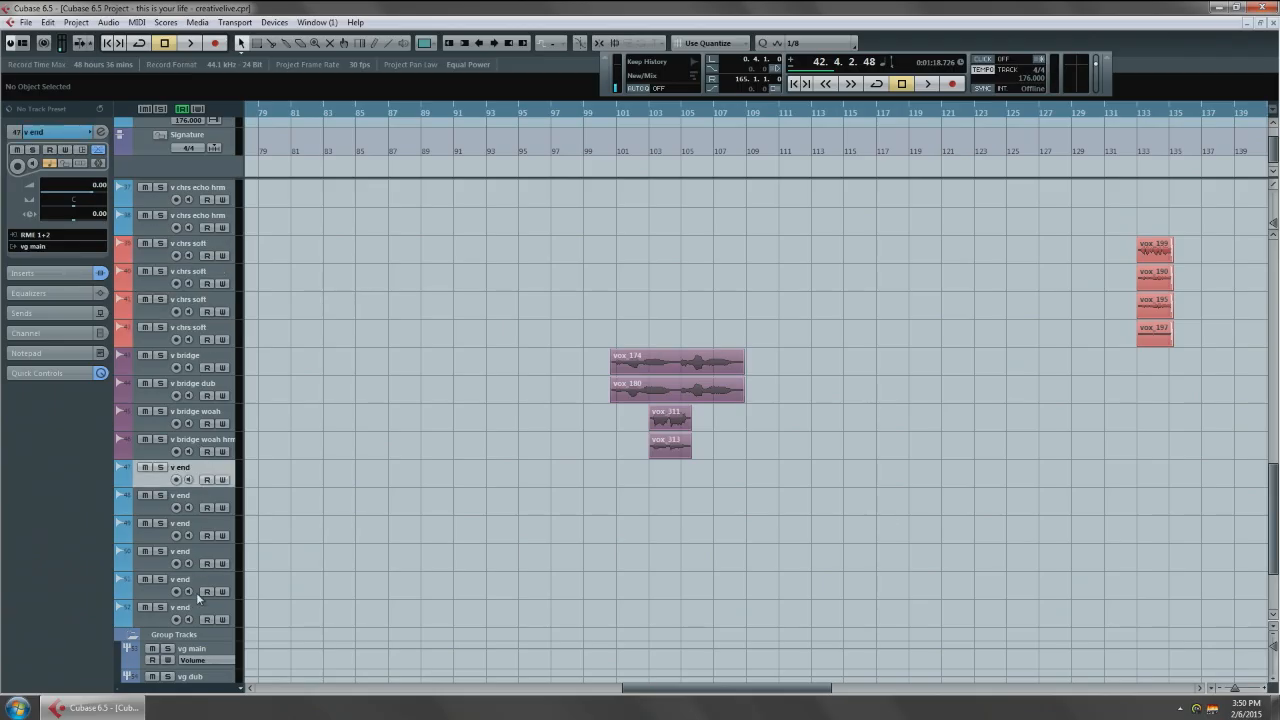
left_click(203, 613)
scroll(360, 530, "up", 10)
scroll(400, 500, "up", 2)
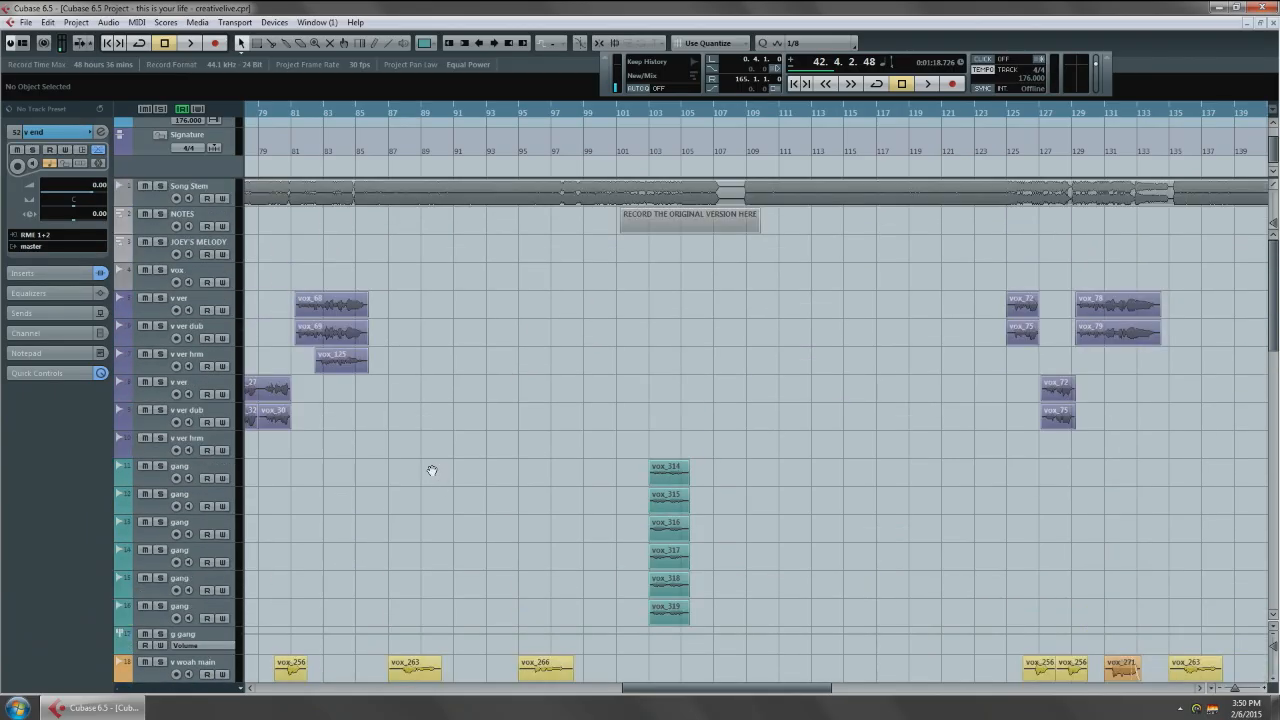
scroll(431, 477, "left", 3)
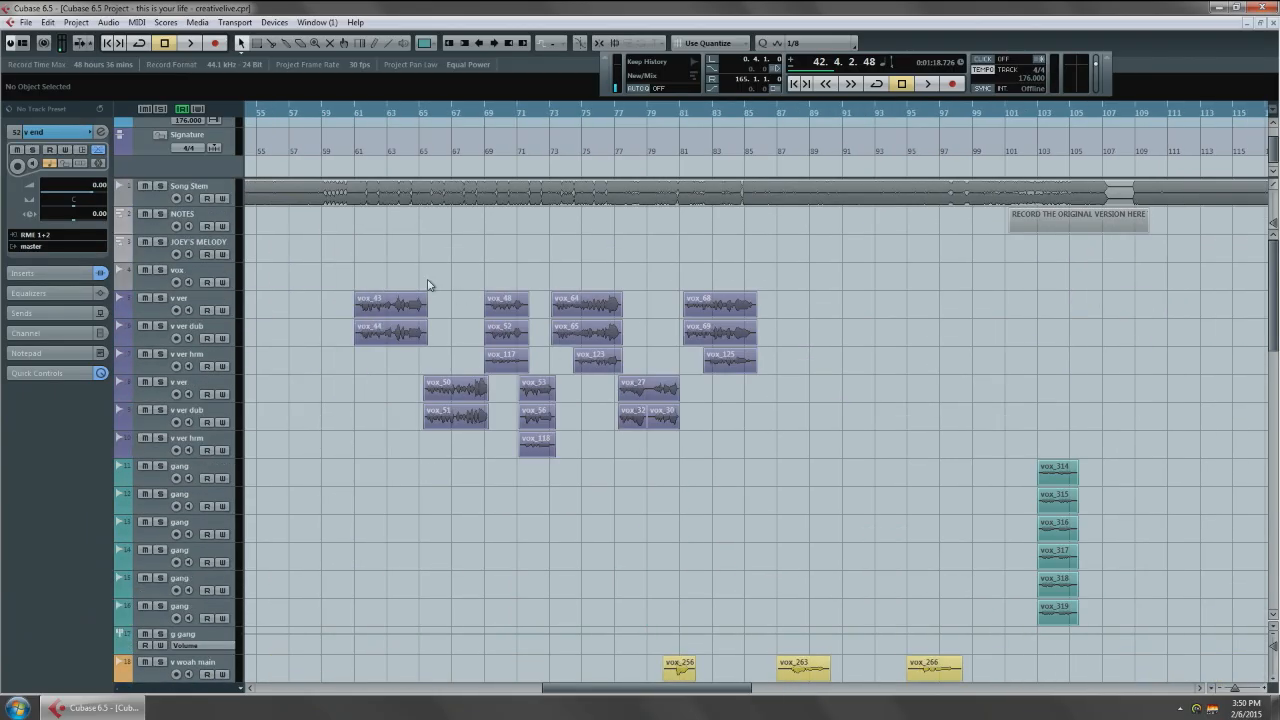
Inspect the vox and first v ver tracks and review how the vocal clips are laid out across the song.
left_click(212, 271)
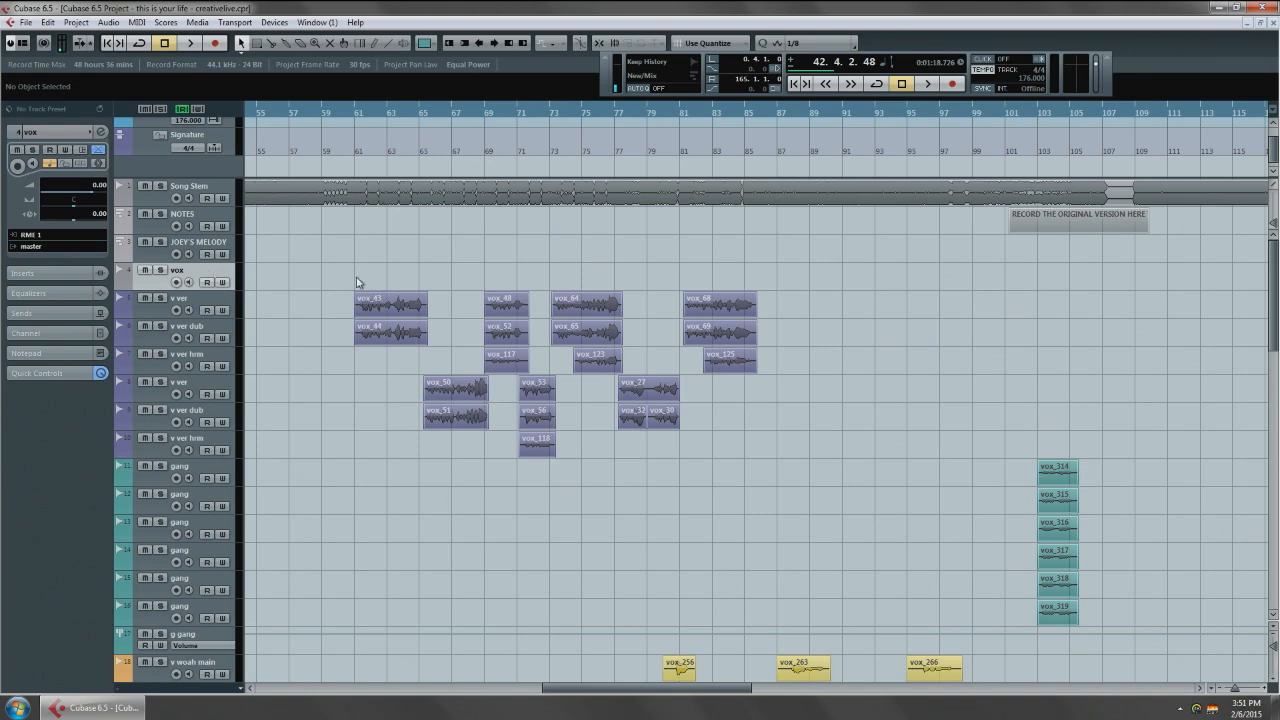
scroll(351, 277, "left", 5)
scroll(461, 369, "left", 3)
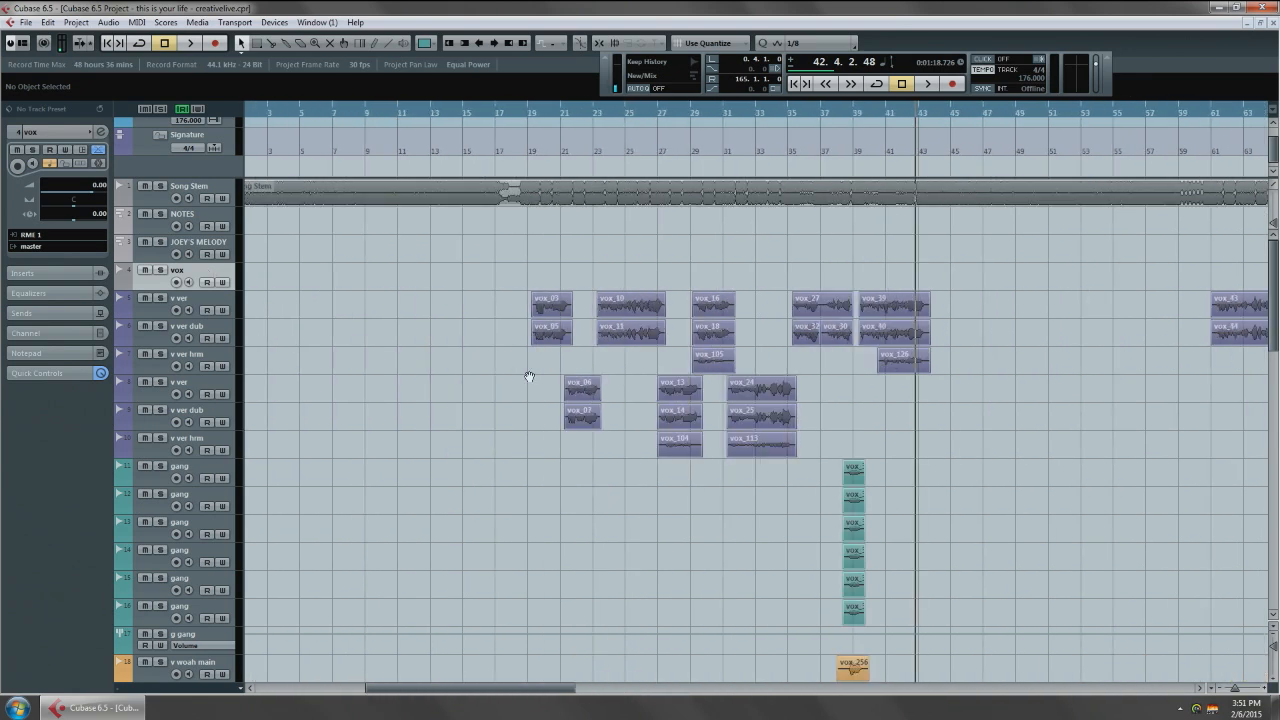
scroll(651, 371, "right", 1)
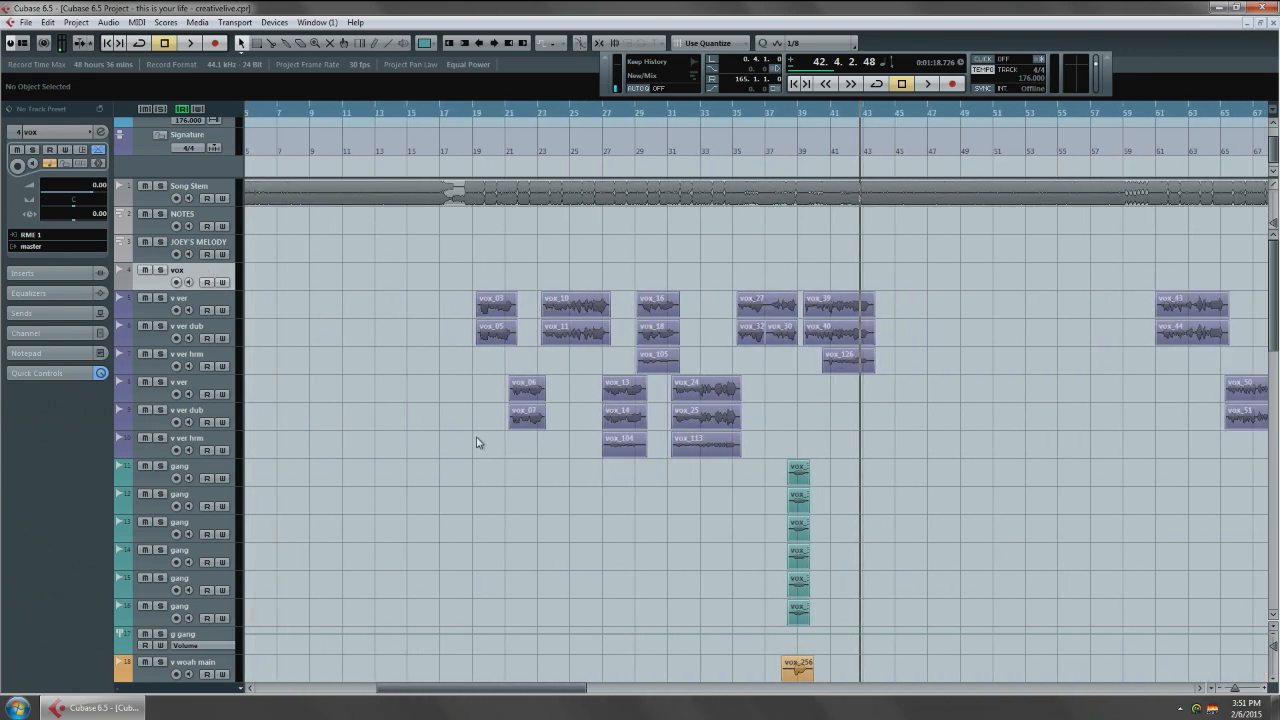
left_click(204, 303)
scroll(464, 372, "right", 1)
scroll(421, 352, "right", 2)
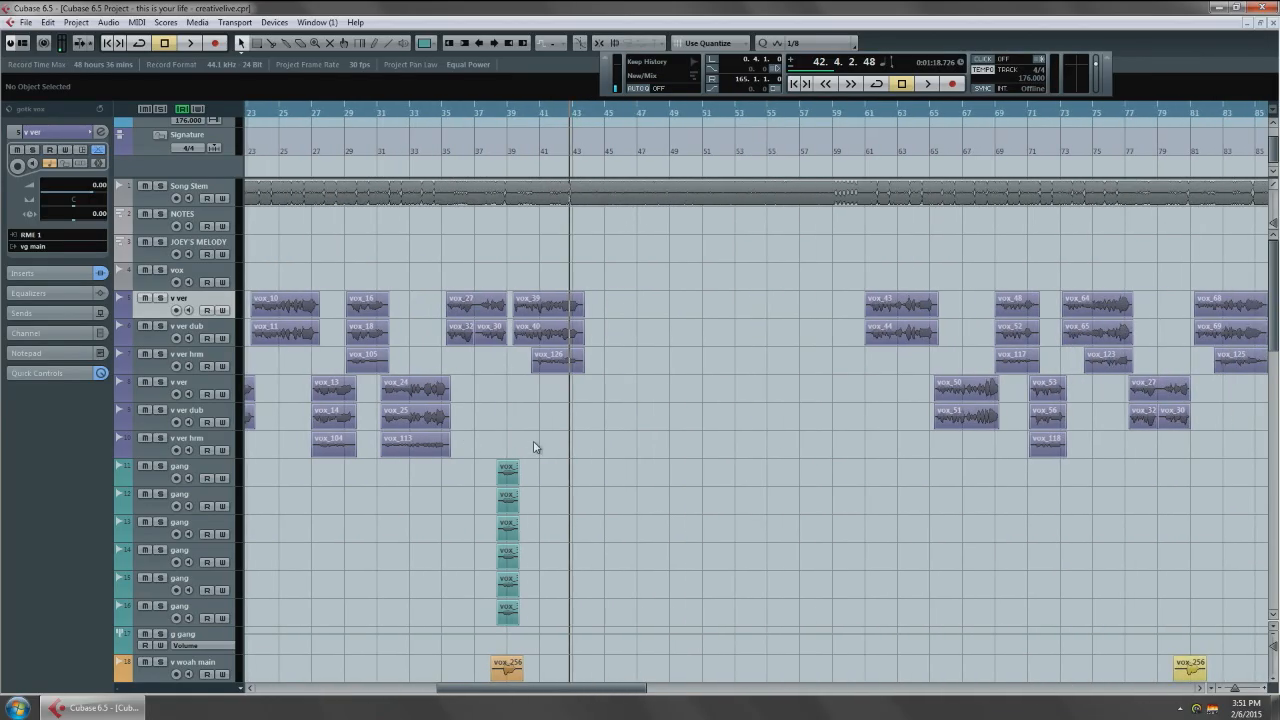
scroll(531, 449, "down", 4)
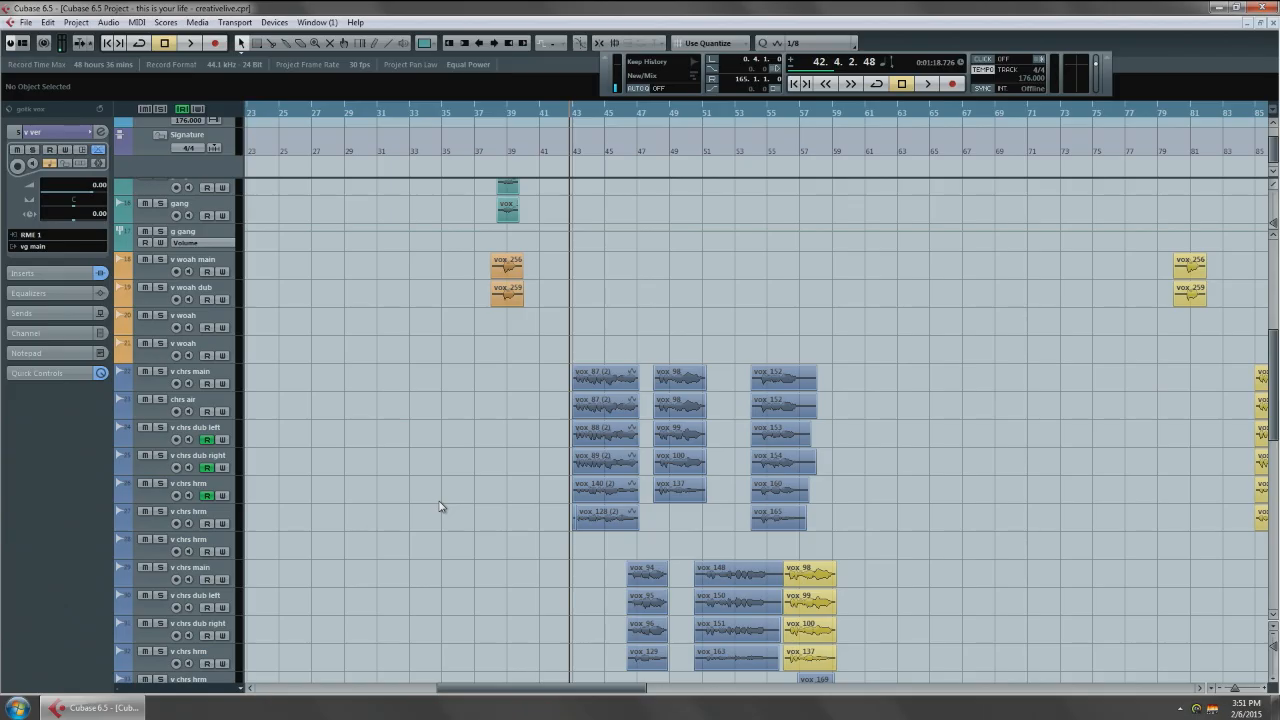
scroll(444, 506, "down", 6)
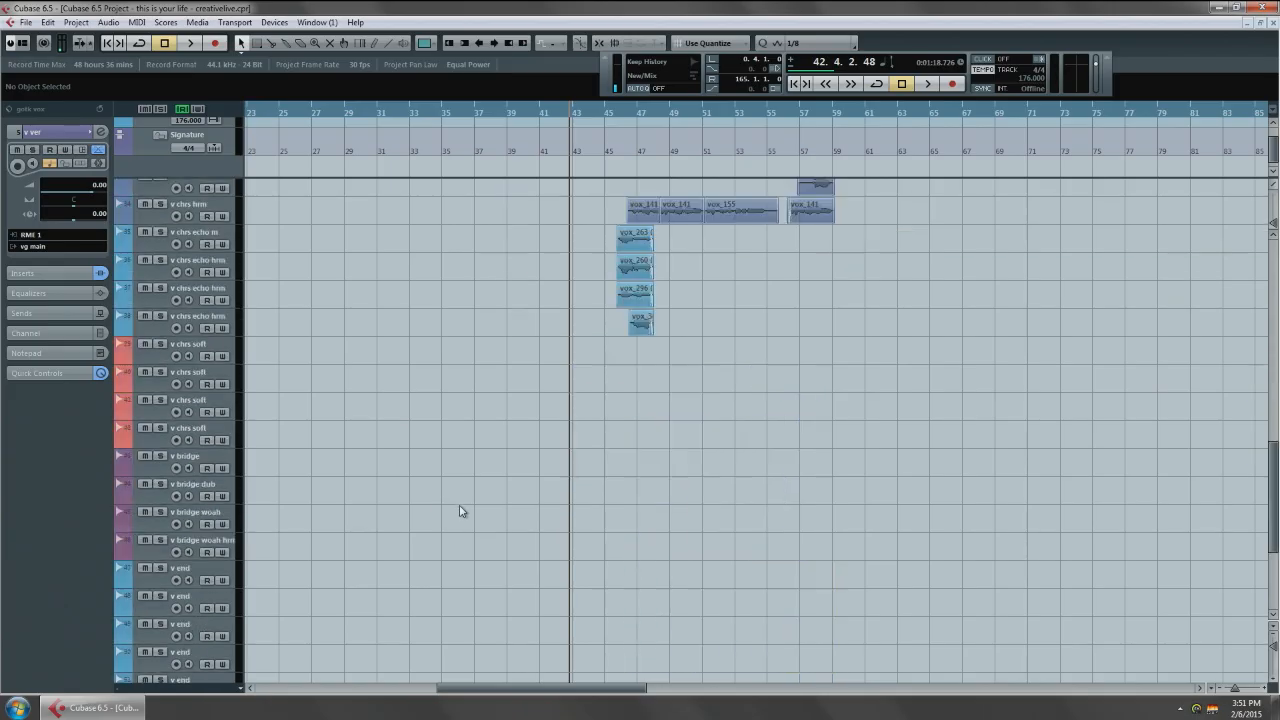
scroll(407, 506, "left", 5)
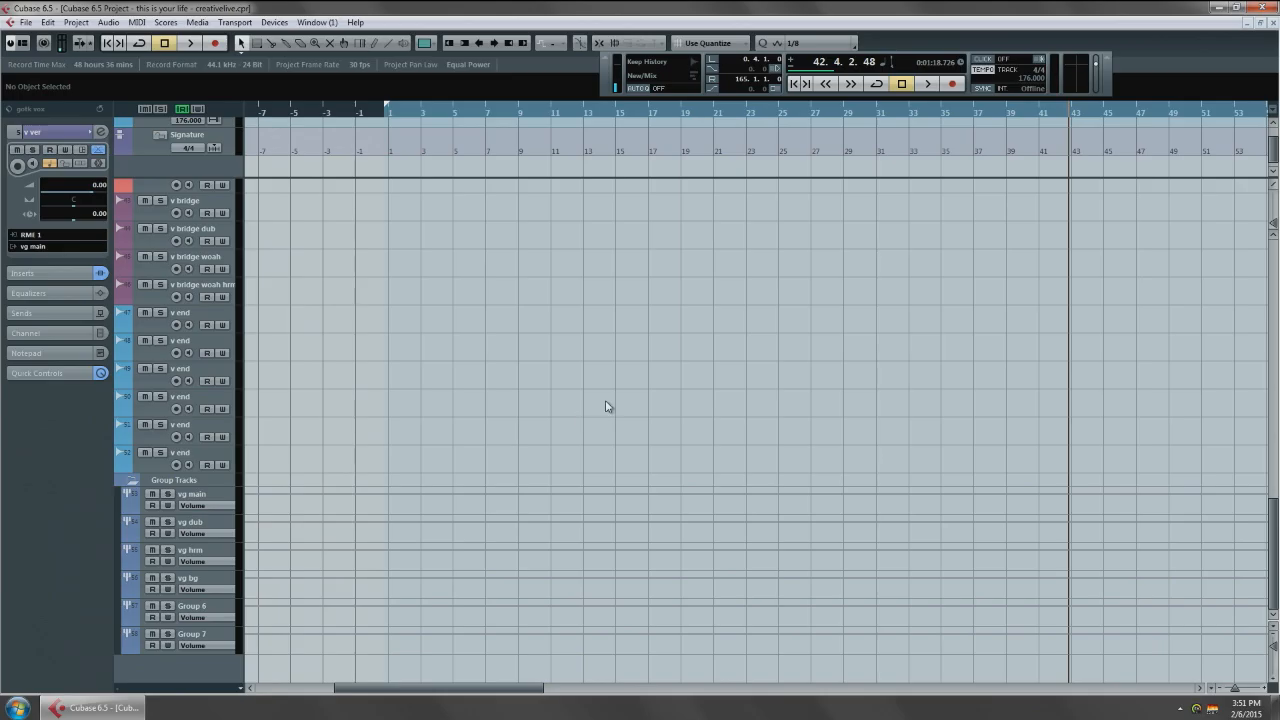
scroll(639, 404, "up", 6)
scroll(569, 477, "right", 4)
scroll(560, 475, "up", 3)
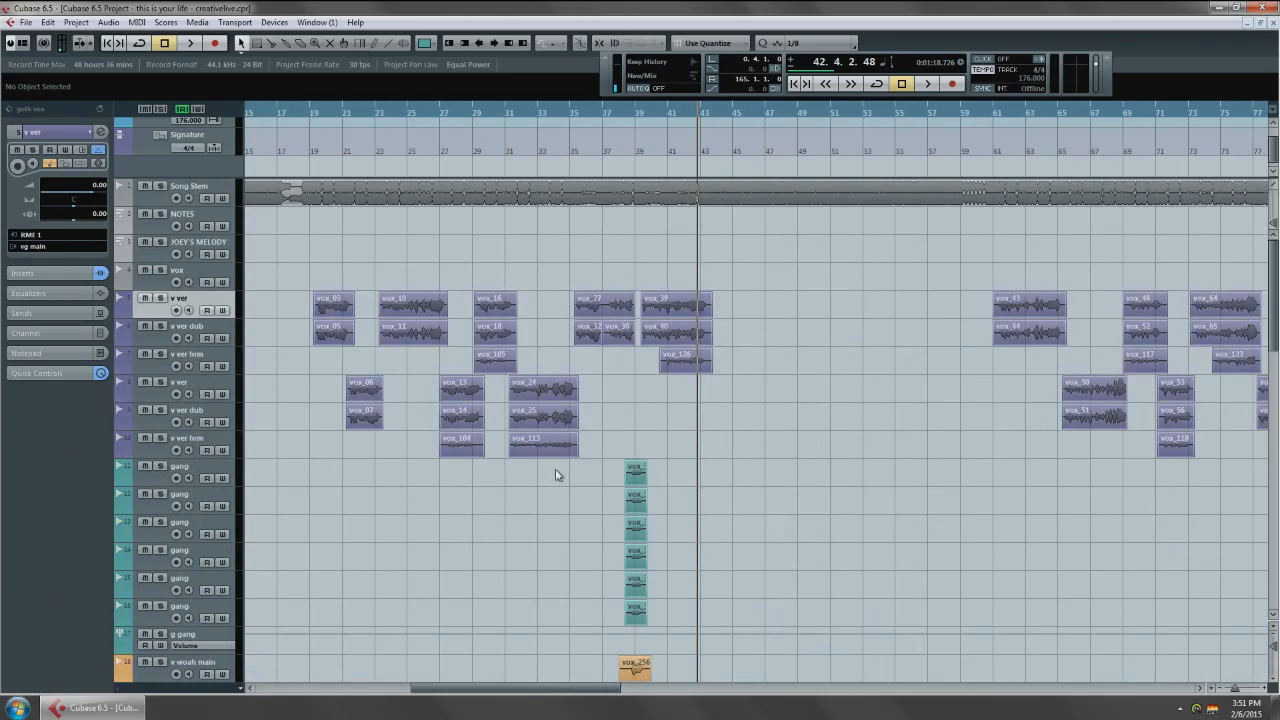
Mute the second-layer chorus clips and the chorus echo clips that start between bars 45 and 48.
scroll(545, 472, "down", 7)
key("h")
key("h")
key("h")
key("h")
scroll(792, 412, "right", 4)
scroll(371, 476, "up", 3)
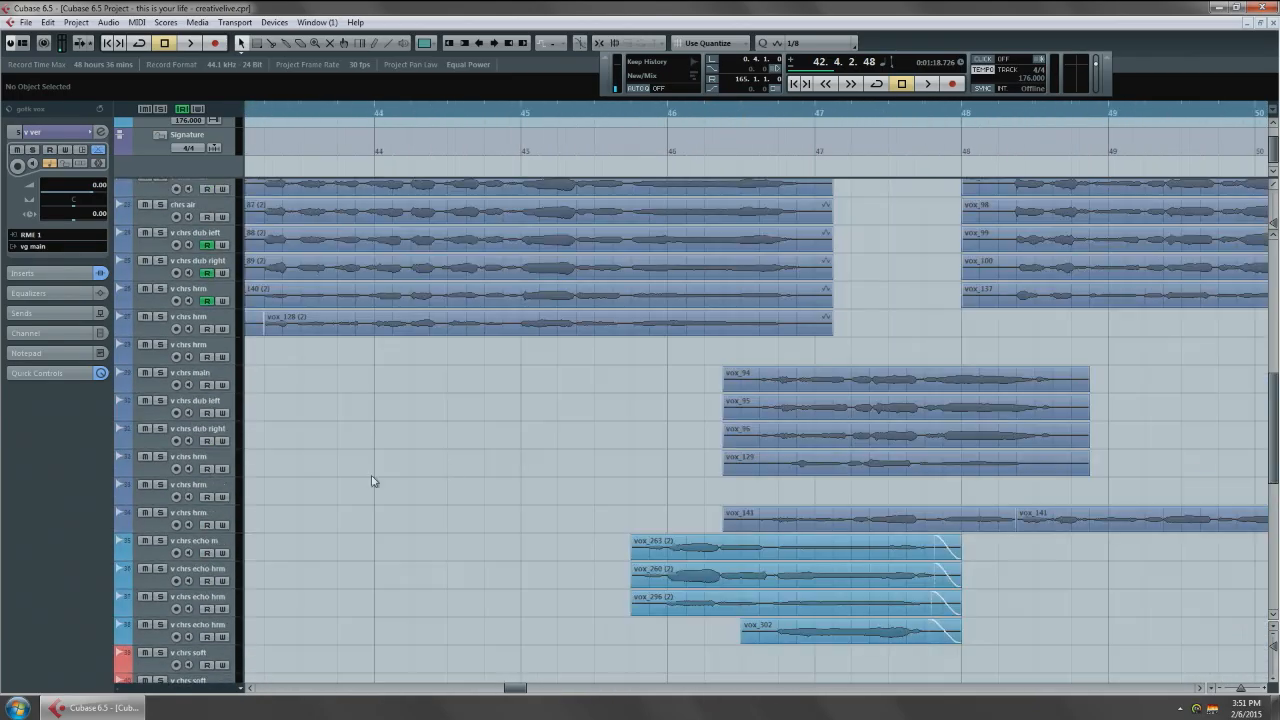
right_click(608, 432)
left_click(617, 423)
right_click(577, 425)
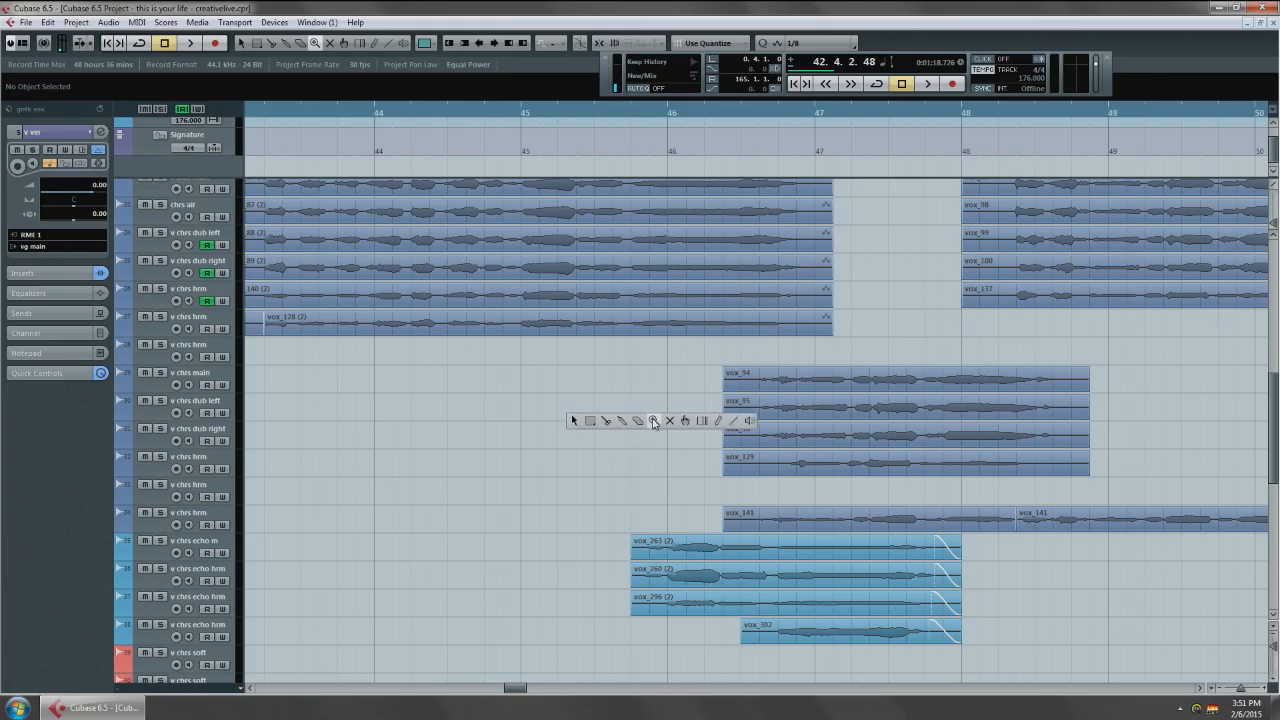
left_click(671, 418)
left_click_drag(569, 370, 1092, 652)
Mute the chorus main, air, dub left, dub right and harmony clips that start at bar 48.
scroll(810, 504, "right", 3)
scroll(810, 504, "up", 2)
key("g")
key("g")
left_click_drag(751, 280, 926, 458)
Open the volume automation lane of the v chrs dub left track and enlarge it to inspect the curve around bar 43.
left_click(118, 375)
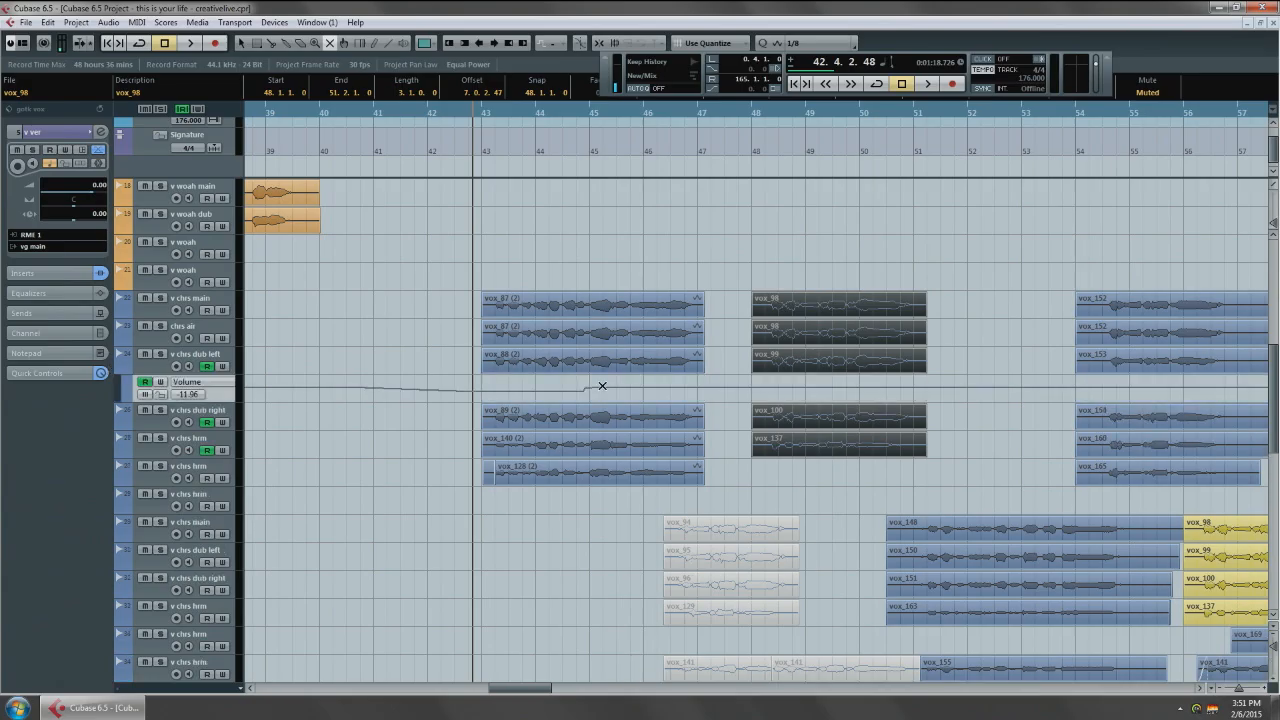
key("h")
key("h")
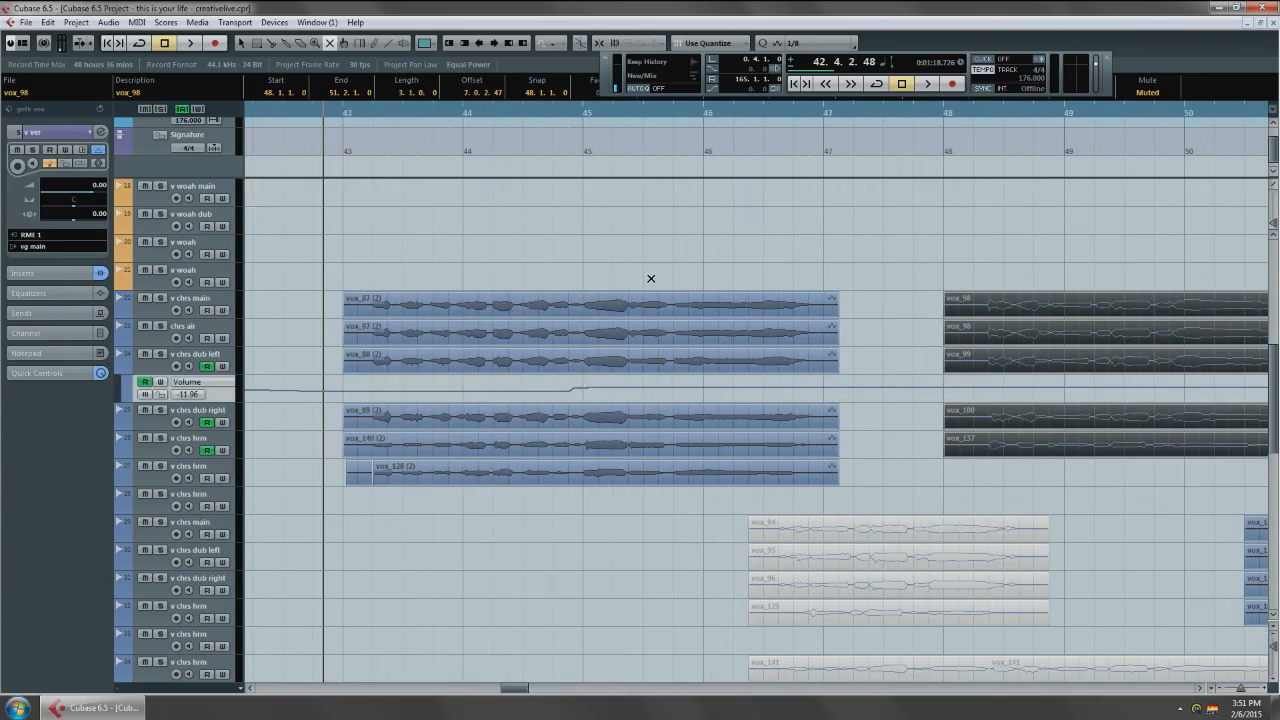
key("1")
key("g")
key("g")
key("g")
key("g")
key("g")
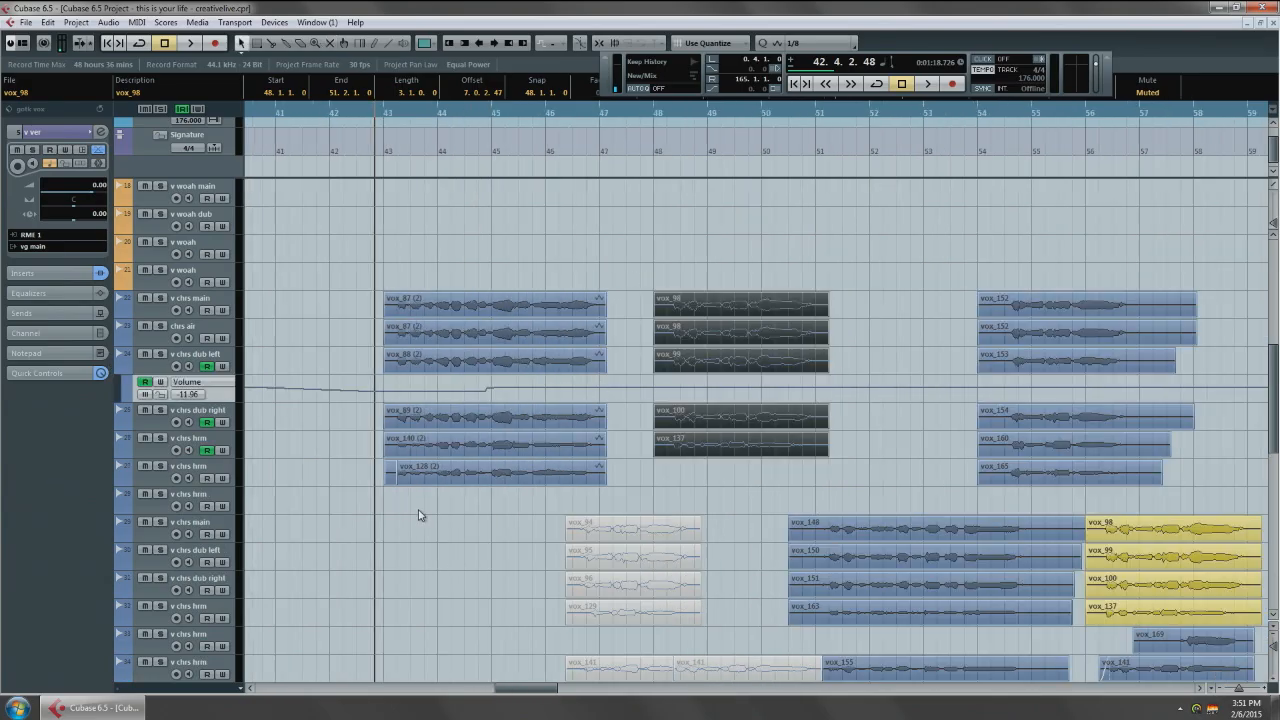
scroll(410, 517, "down", 10)
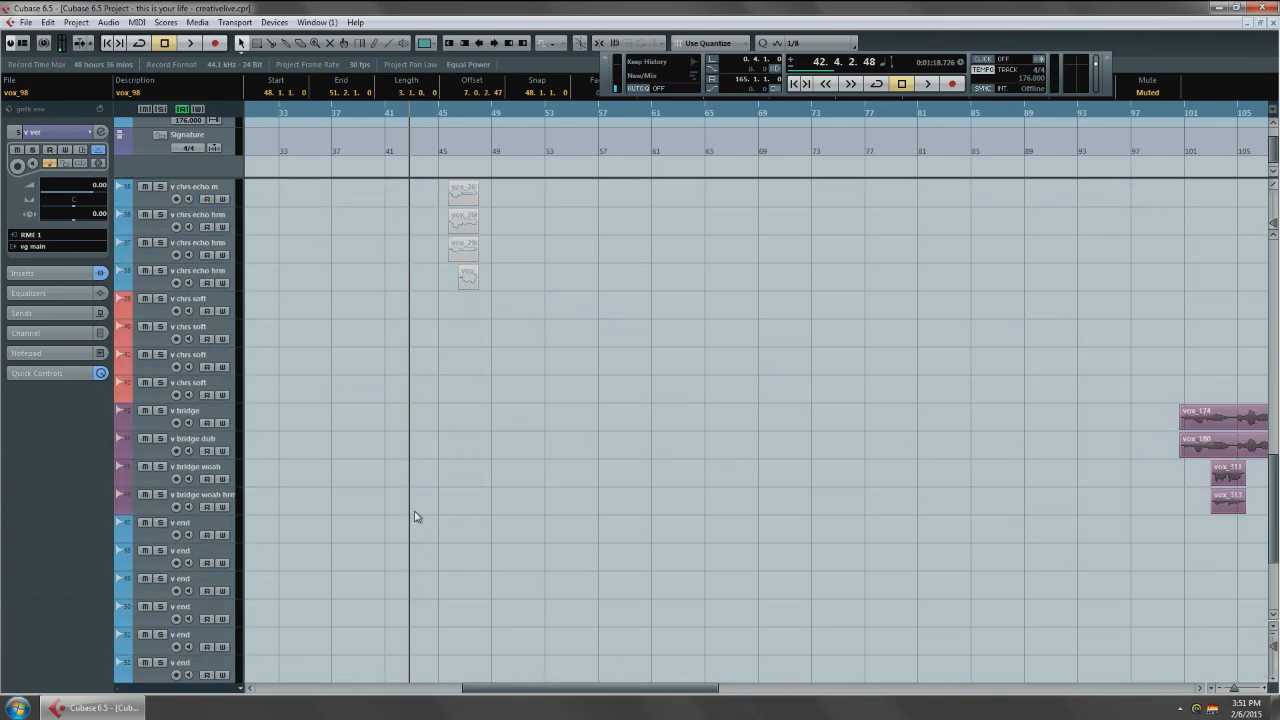
scroll(519, 466, "up", 10)
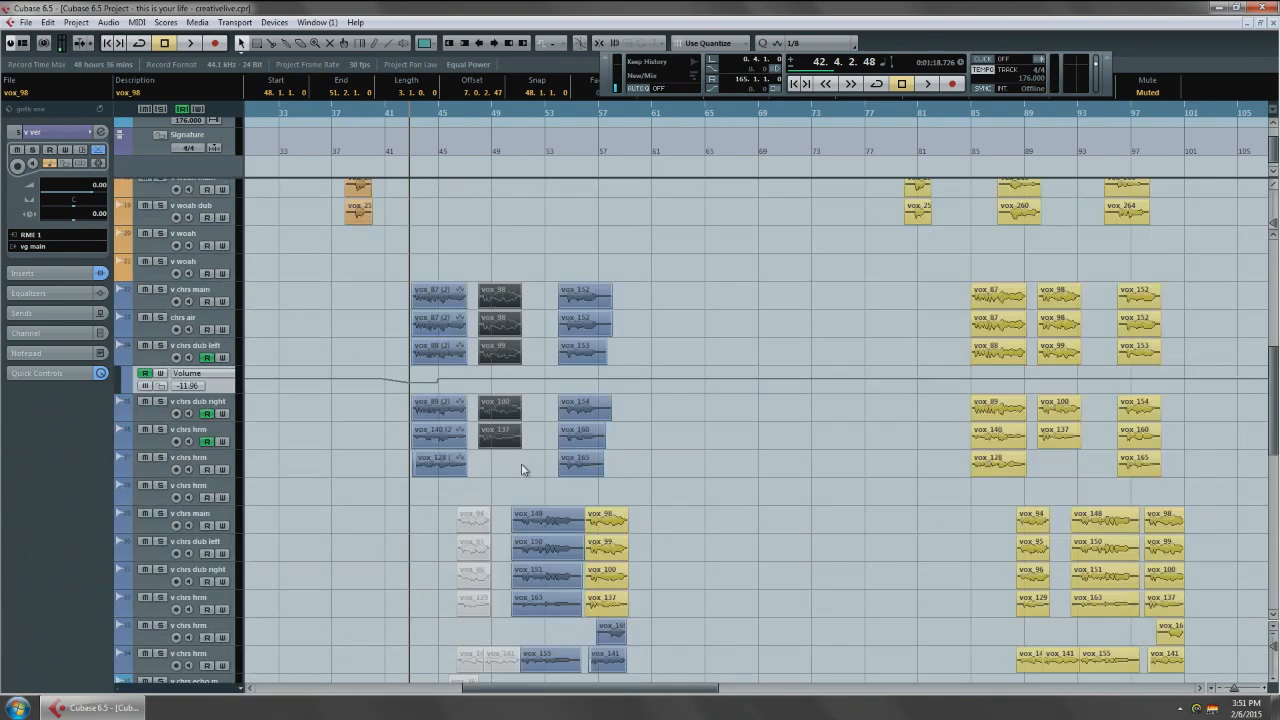
key("z")
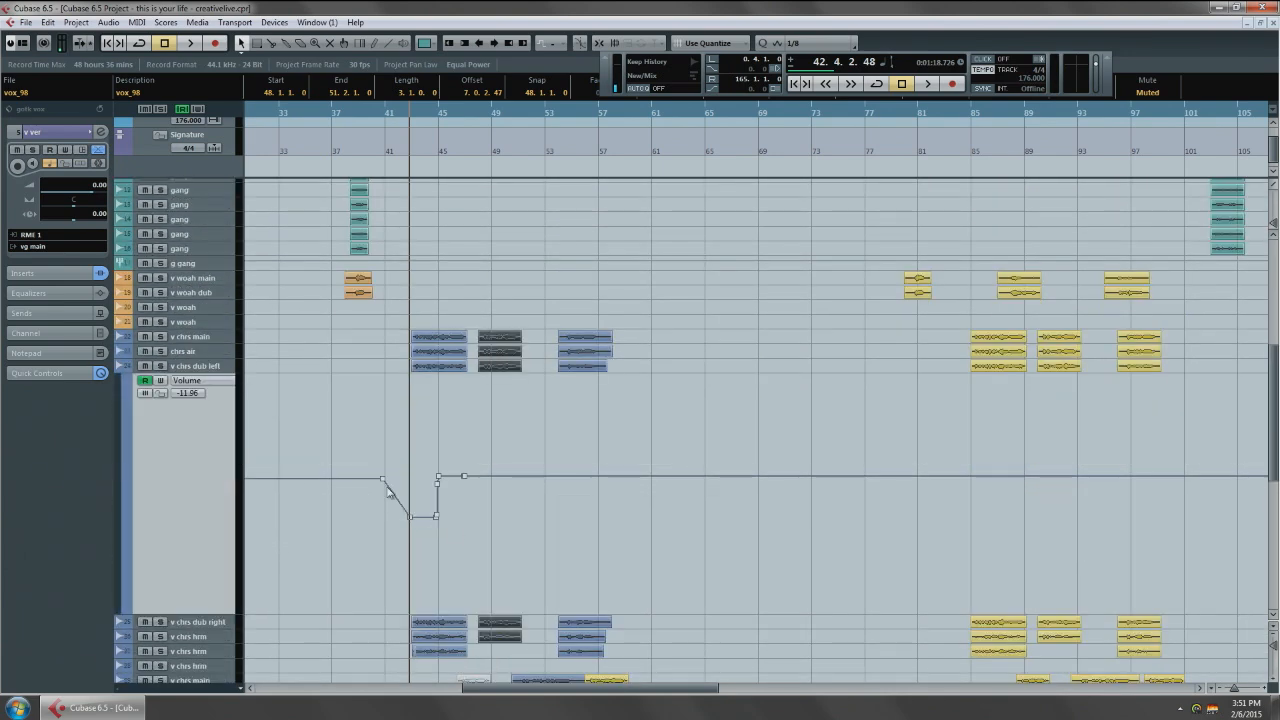
Select the volume automation points around bars 41 to 47 on v chrs dub left, undo the last edit and close the automation lane.
key("g")
key("g")
mouse_move(441, 451)
left_mouse_down()
mouse_move(688, 527)
mouse_move(912, 550)
left_mouse_up()
left_click_drag(163, 92, 181, 24)
key("ctrl+z")
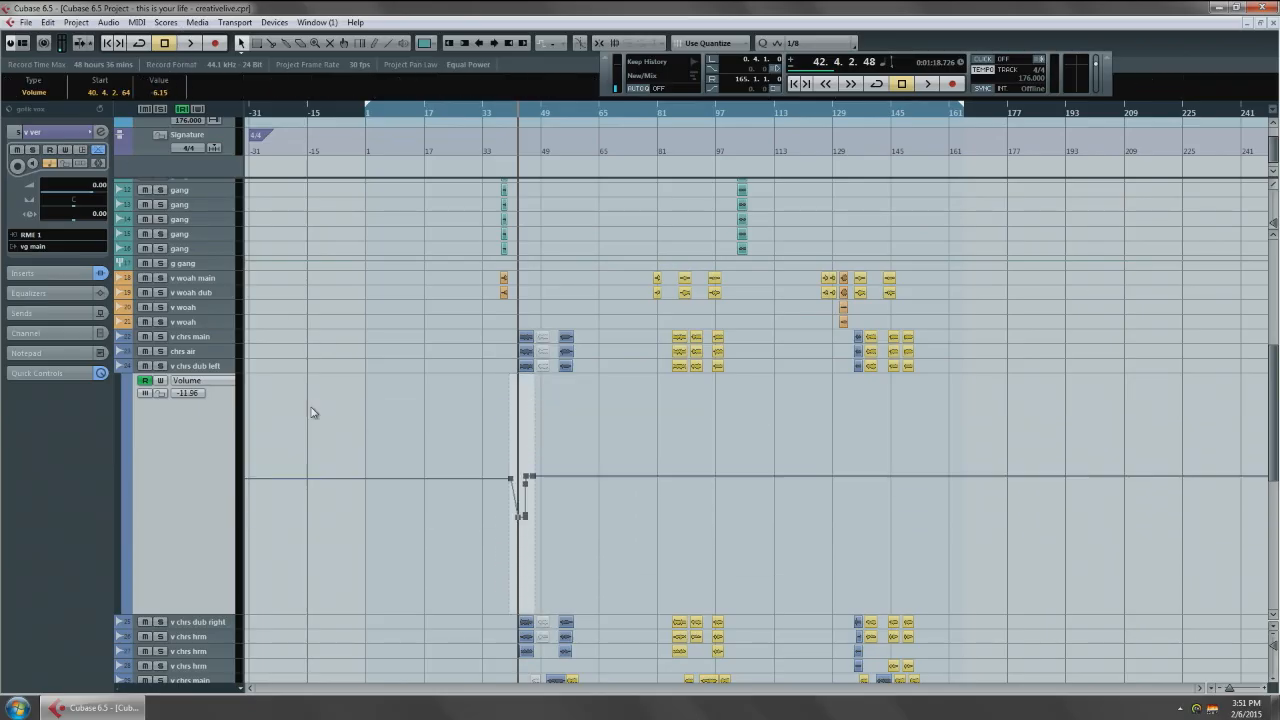
left_click(608, 532)
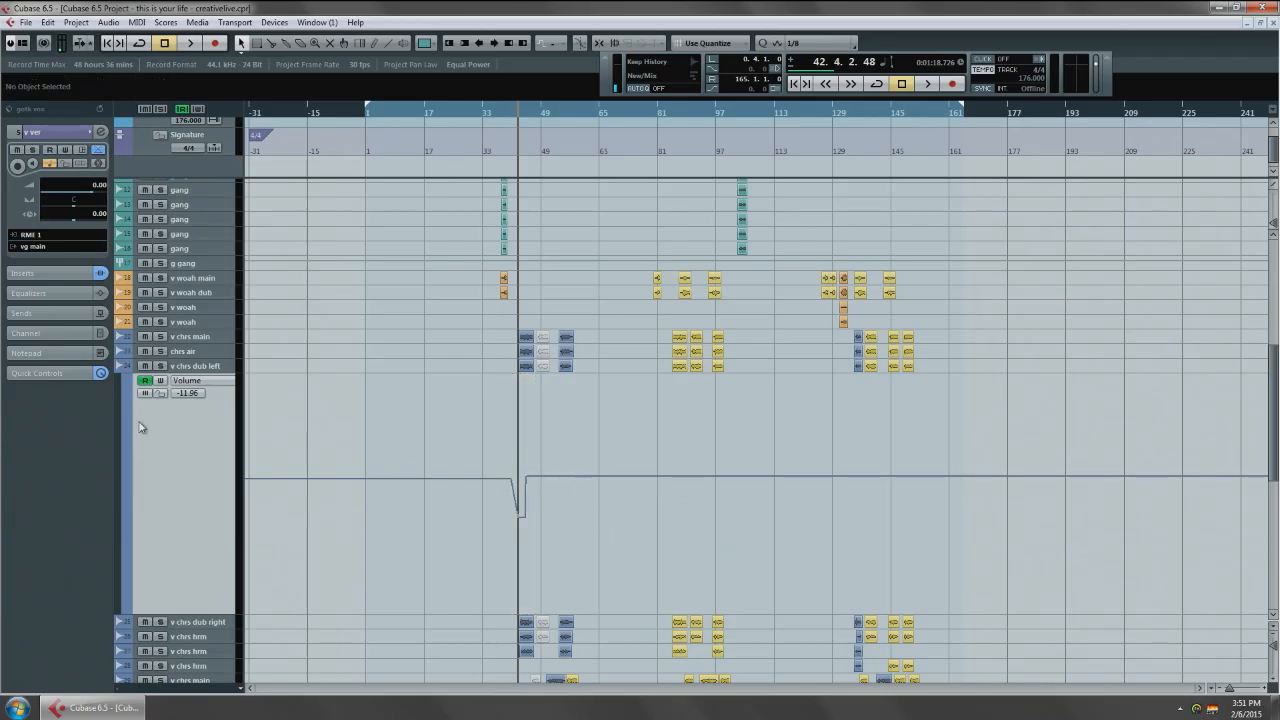
left_click(119, 366)
Select the vg dub group track, try a slight volume boost and reset its volume to 0.
scroll(550, 490, "down", 5)
left_click(1275, 625)
left_click(1195, 484)
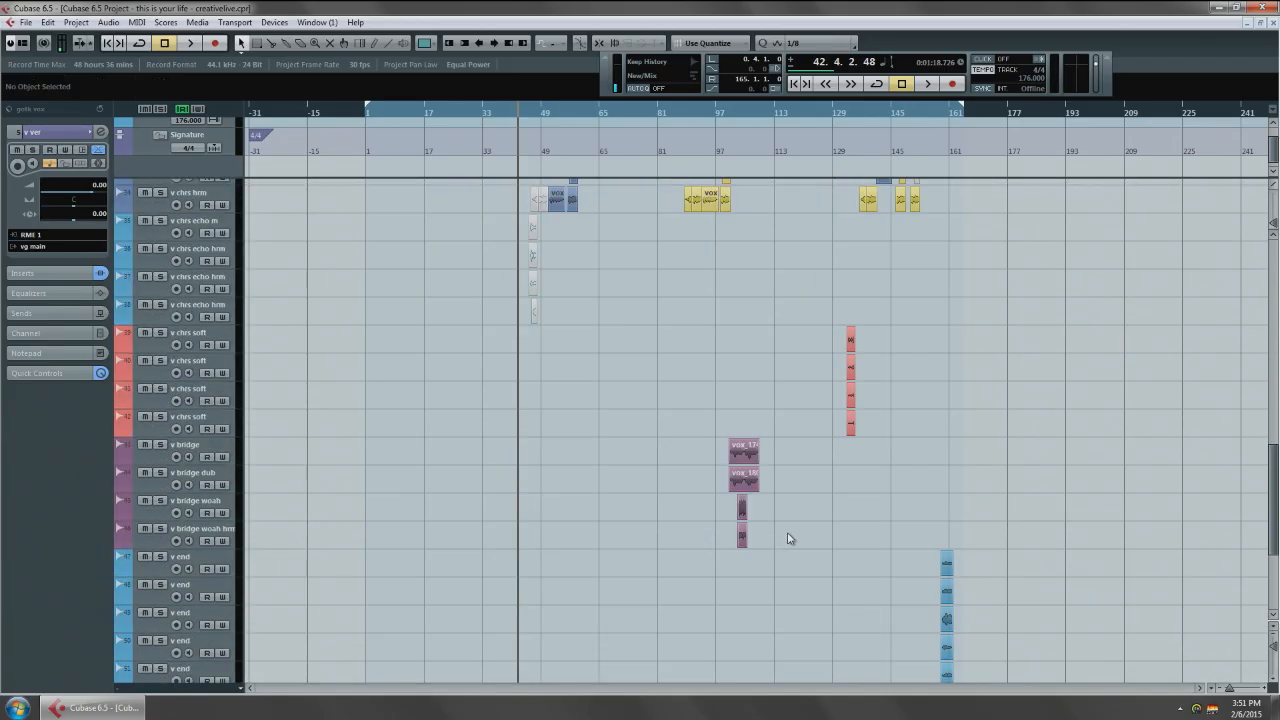
scroll(604, 490, "down", 5)
left_click(217, 527)
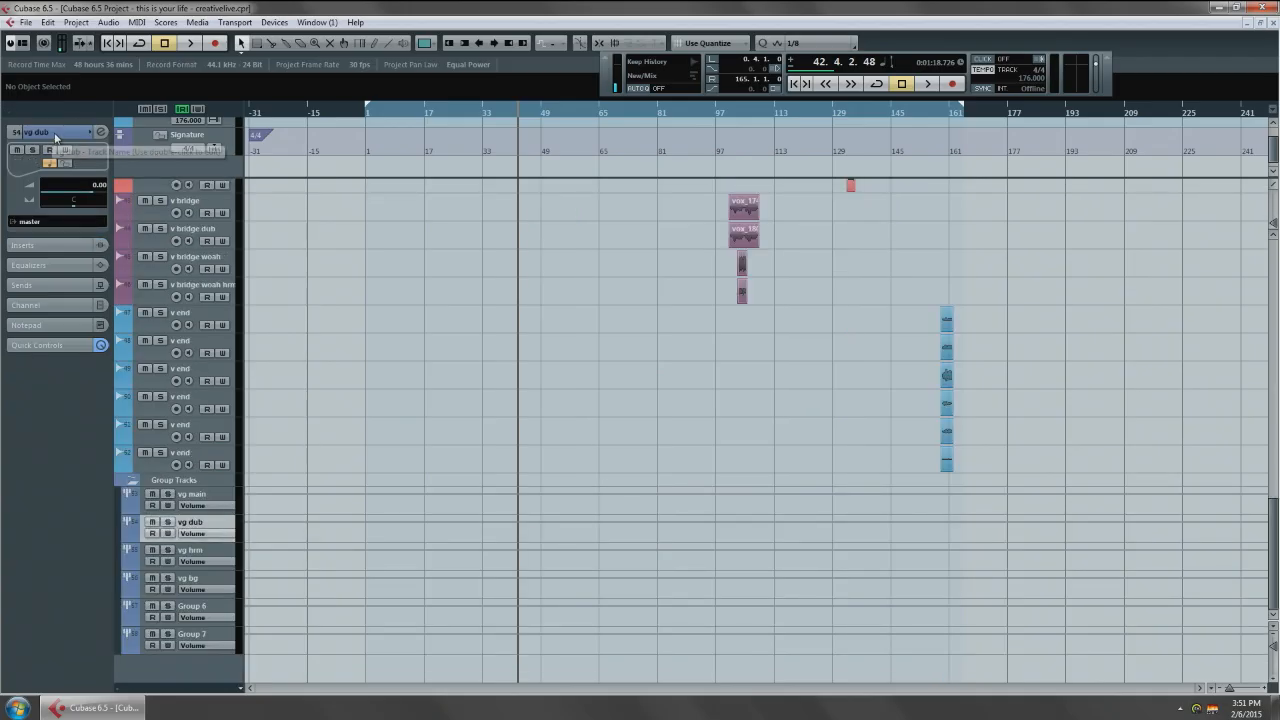
mouse_move(80, 184)
left_mouse_down()
mouse_move(87, 121)
mouse_move(83, 334)
mouse_move(85, 152)
mouse_move(89, 174)
left_mouse_up()
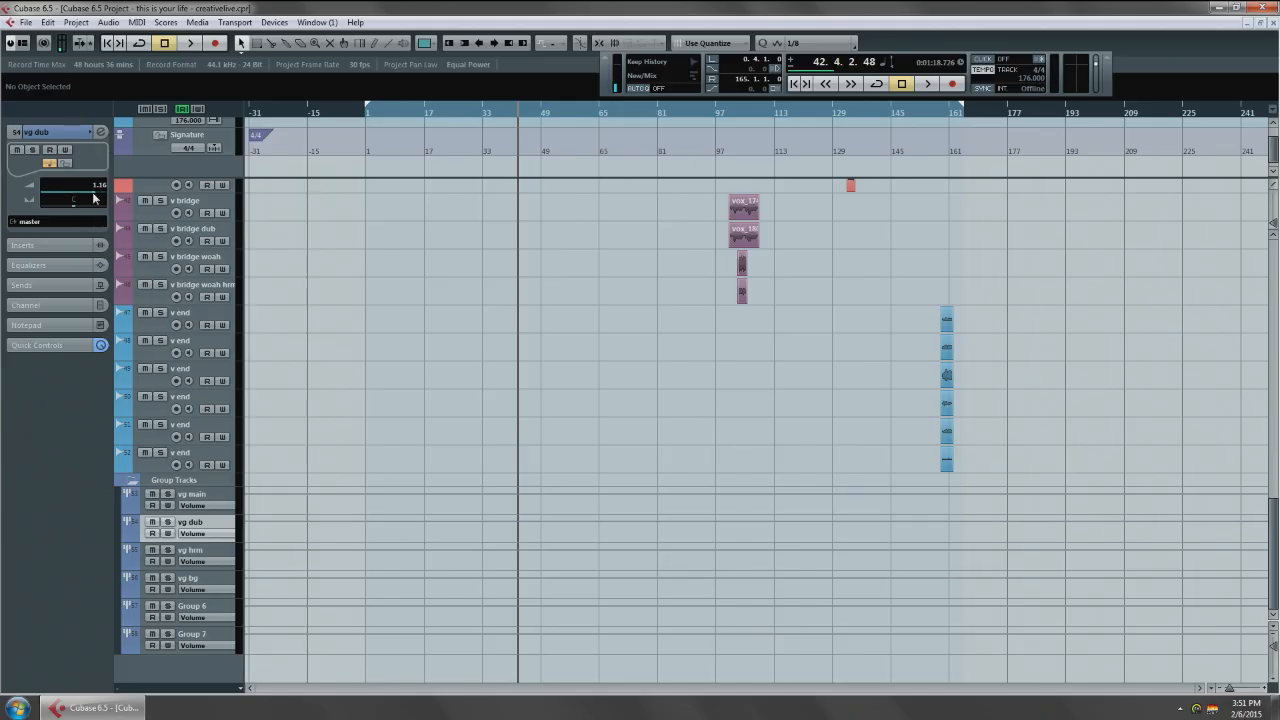
double_click(92, 187)
Mute the v ver, v ver dub and v ver hrm clips that run past bar 43.
scroll(580, 285, "up", 8)
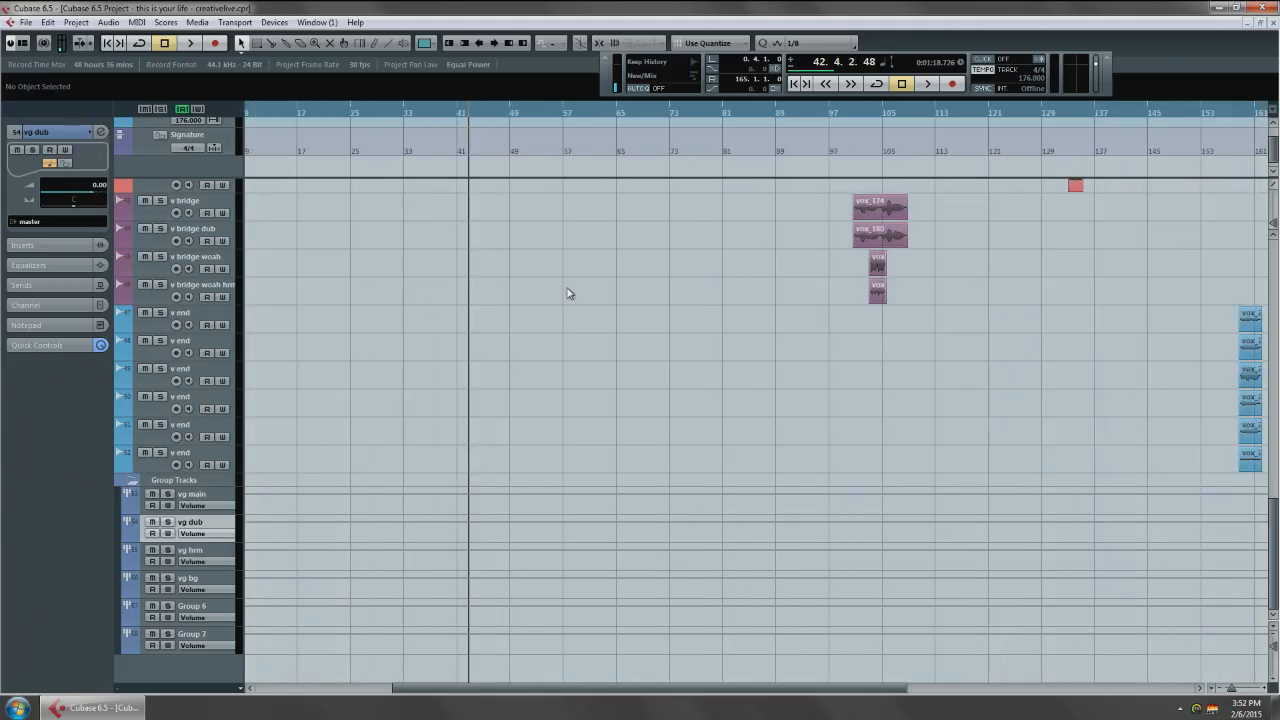
scroll(390, 353, "up", 7)
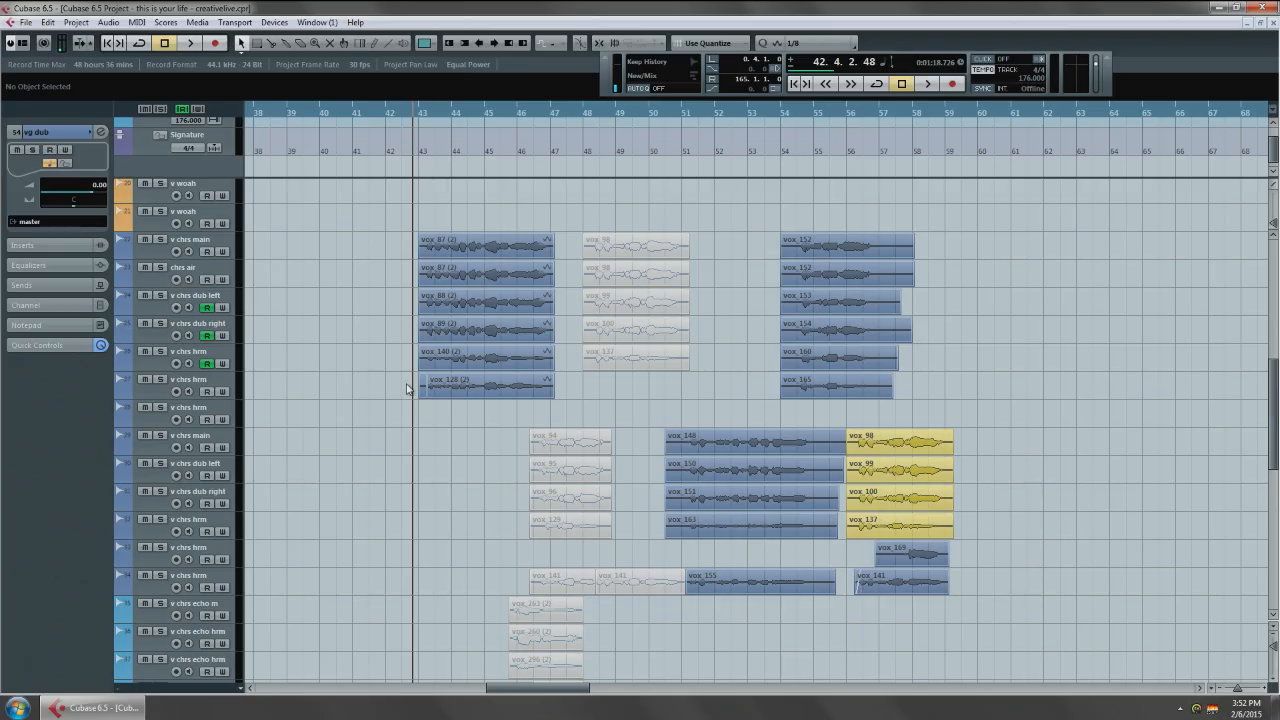
scroll(414, 386, "up", 6)
right_click(362, 368)
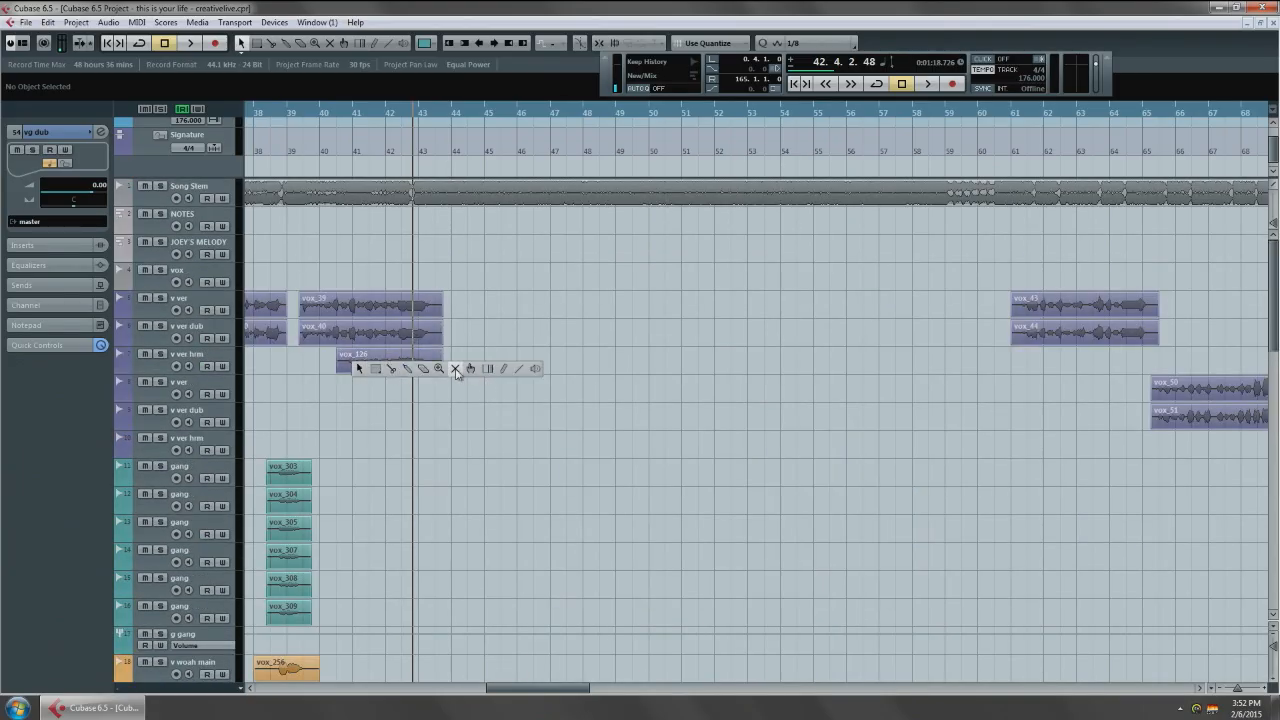
left_click(455, 369)
left_click_drag(389, 283, 430, 408)
left_click(455, 415)
scroll(458, 430, "up", 5)
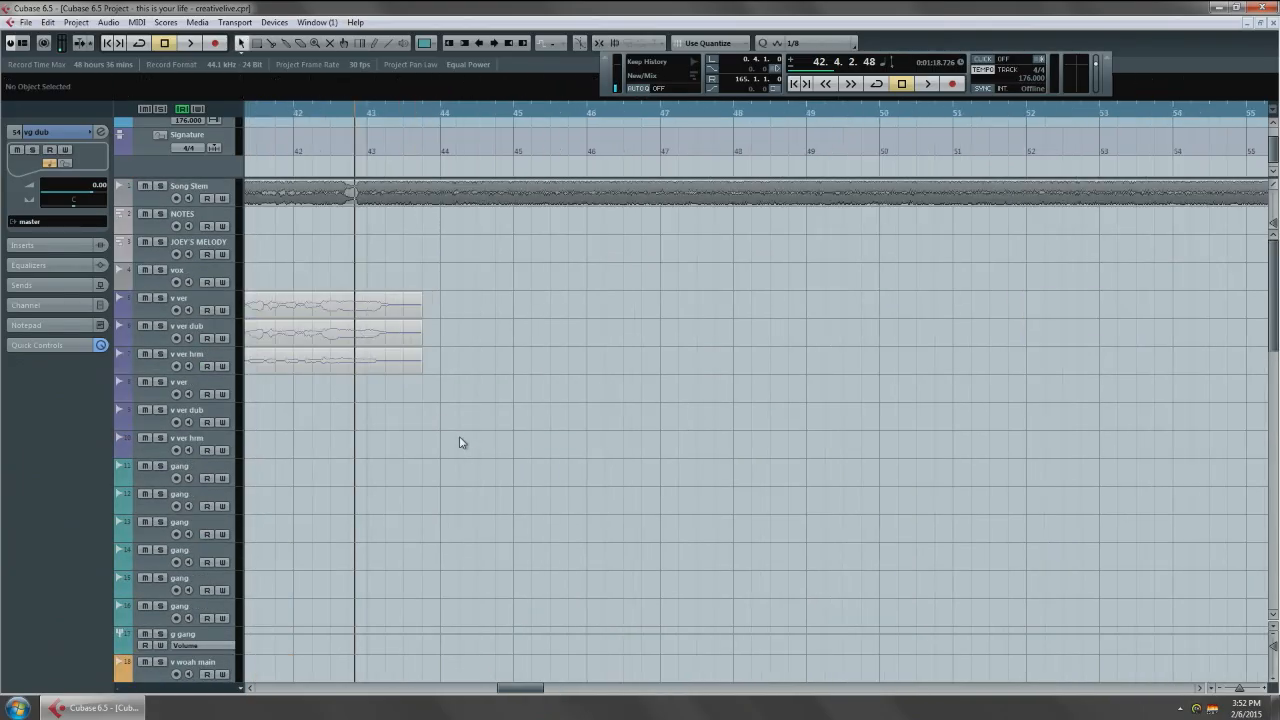
Play the chorus while raising the vg dub group's volume to 6.02, and replay it from bar 42 while lowering the volume to -10.53.
scroll(504, 458, "down", 12)
scroll(440, 438, "left", 1)
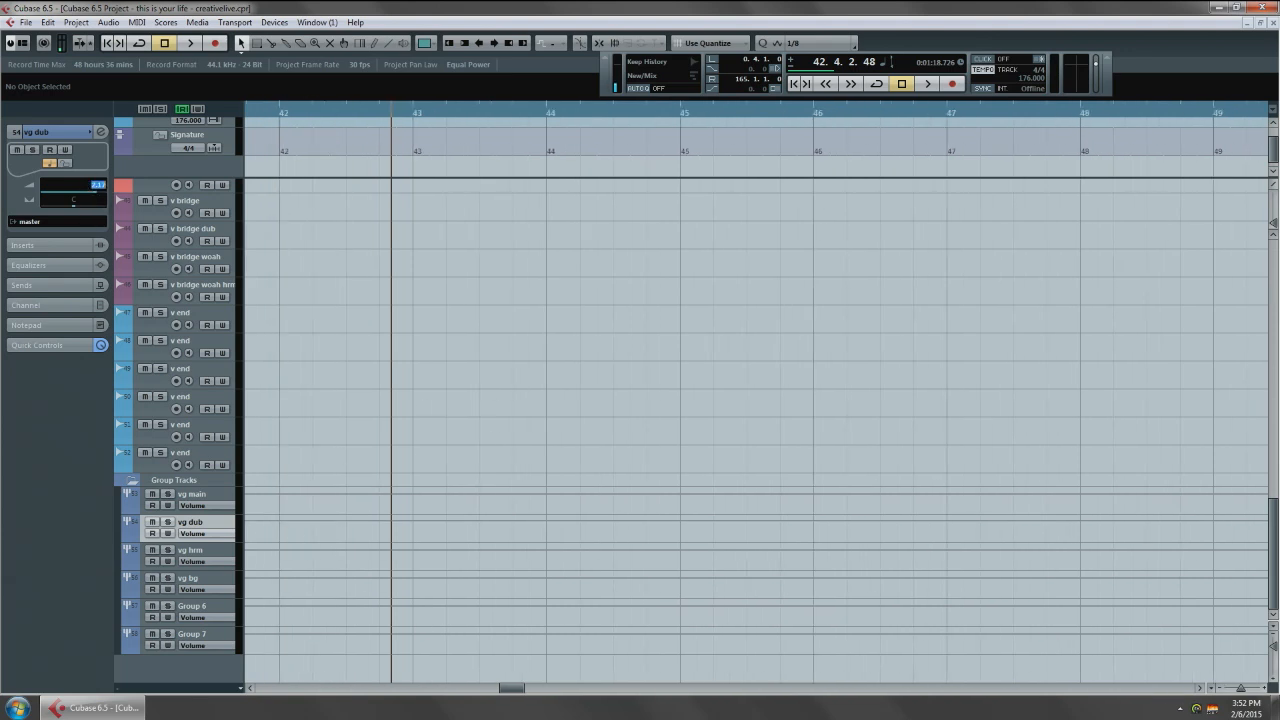
key("space")
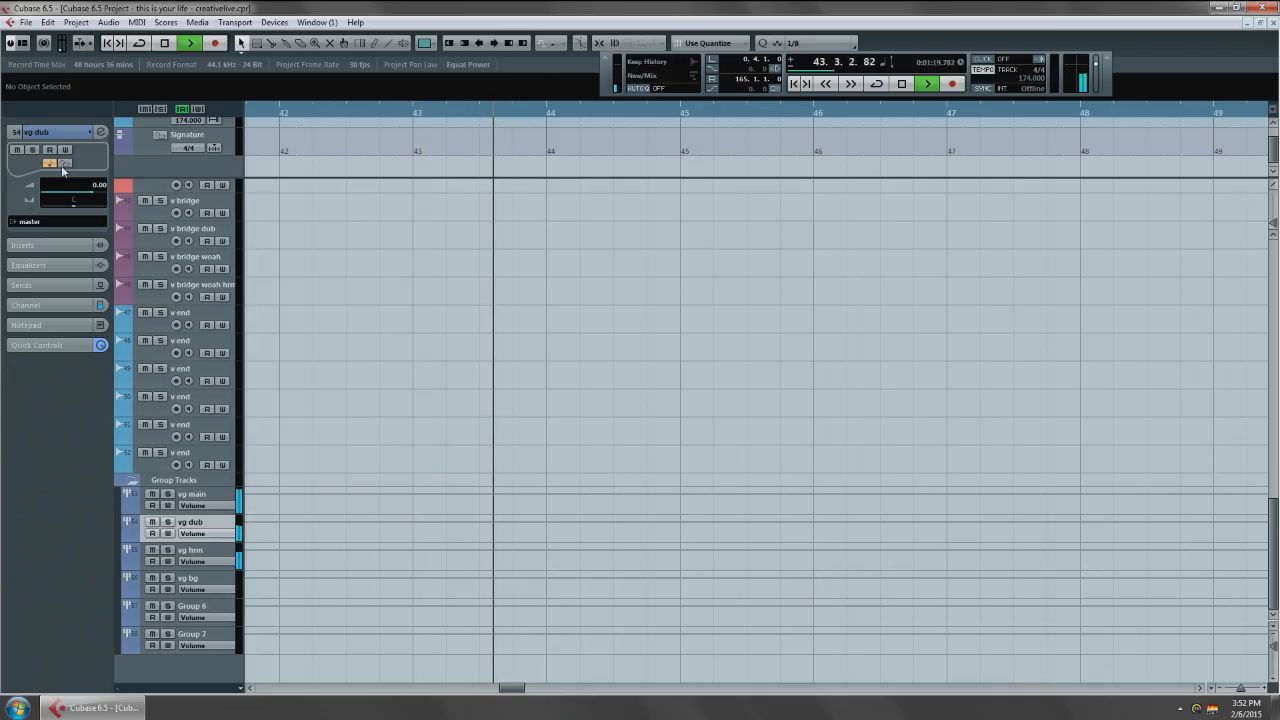
left_click_drag(81, 189, 80, 138)
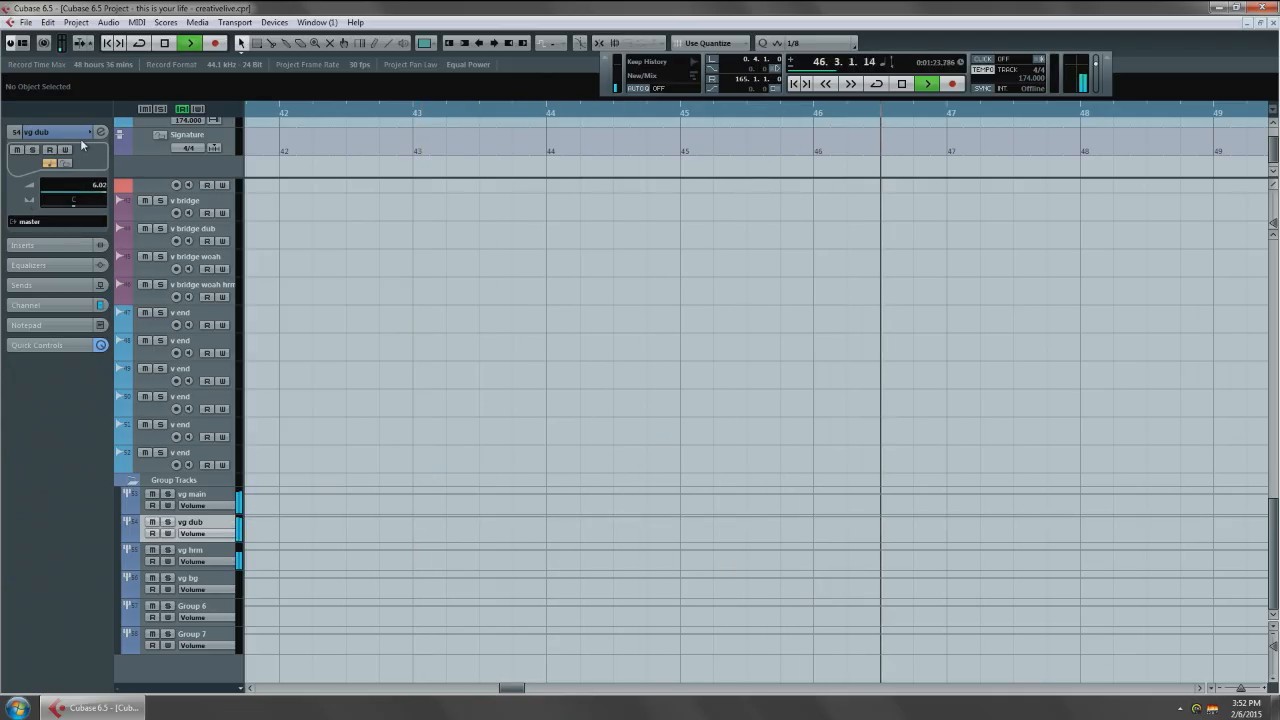
left_click(285, 118)
left_click(281, 112)
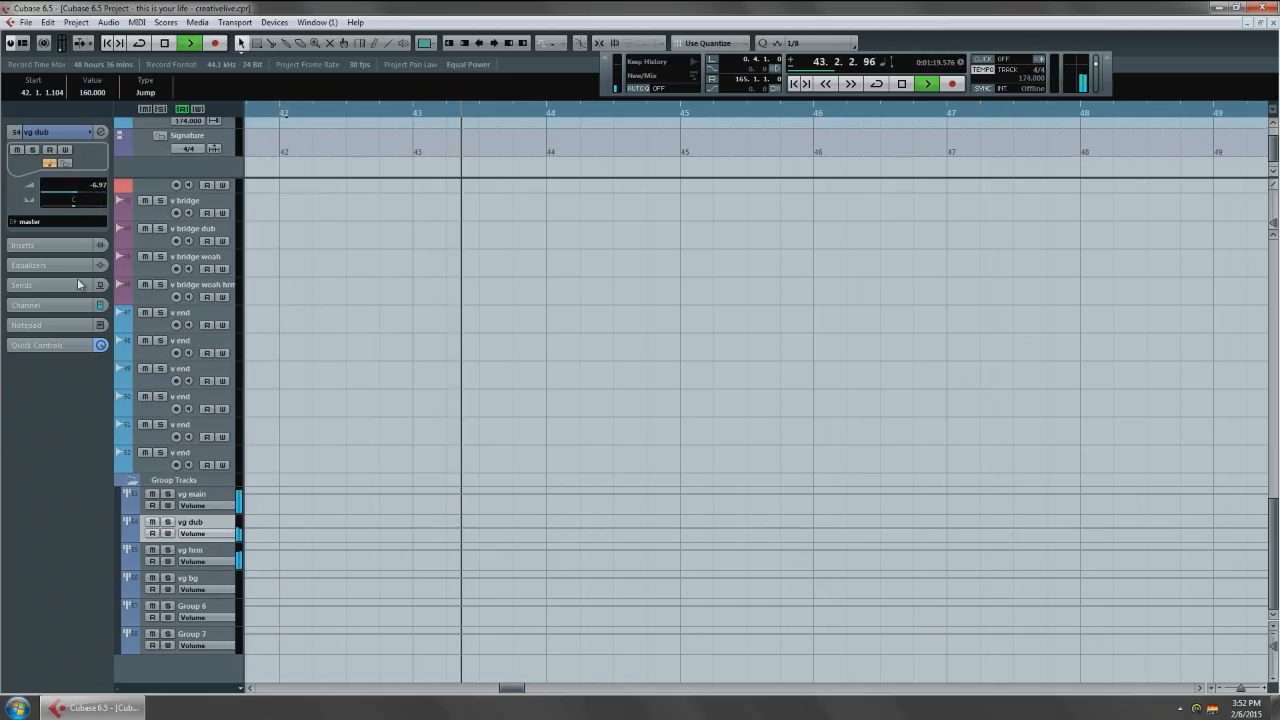
key("space")
Play the chorus from just before bar 43 with the vg dub group's volume lowered to -∞, and reset the volume to 0.
scroll(391, 366, "up", 10)
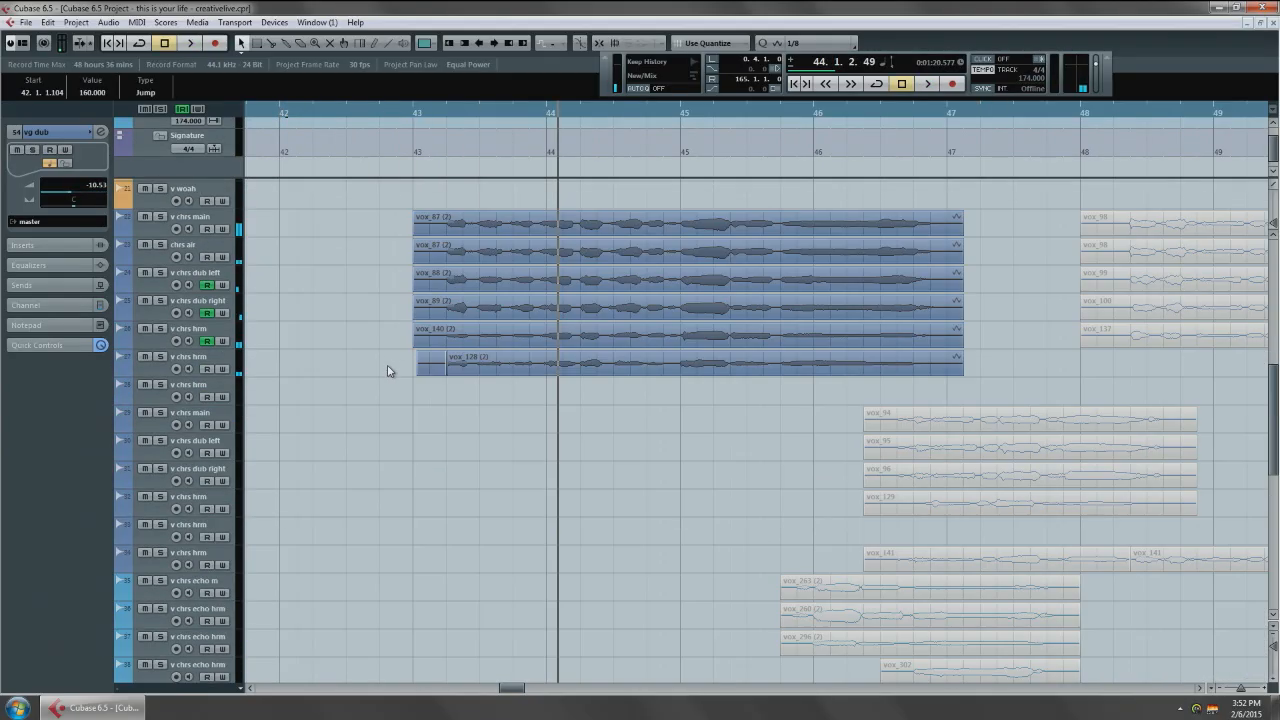
scroll(400, 323, "down", 8)
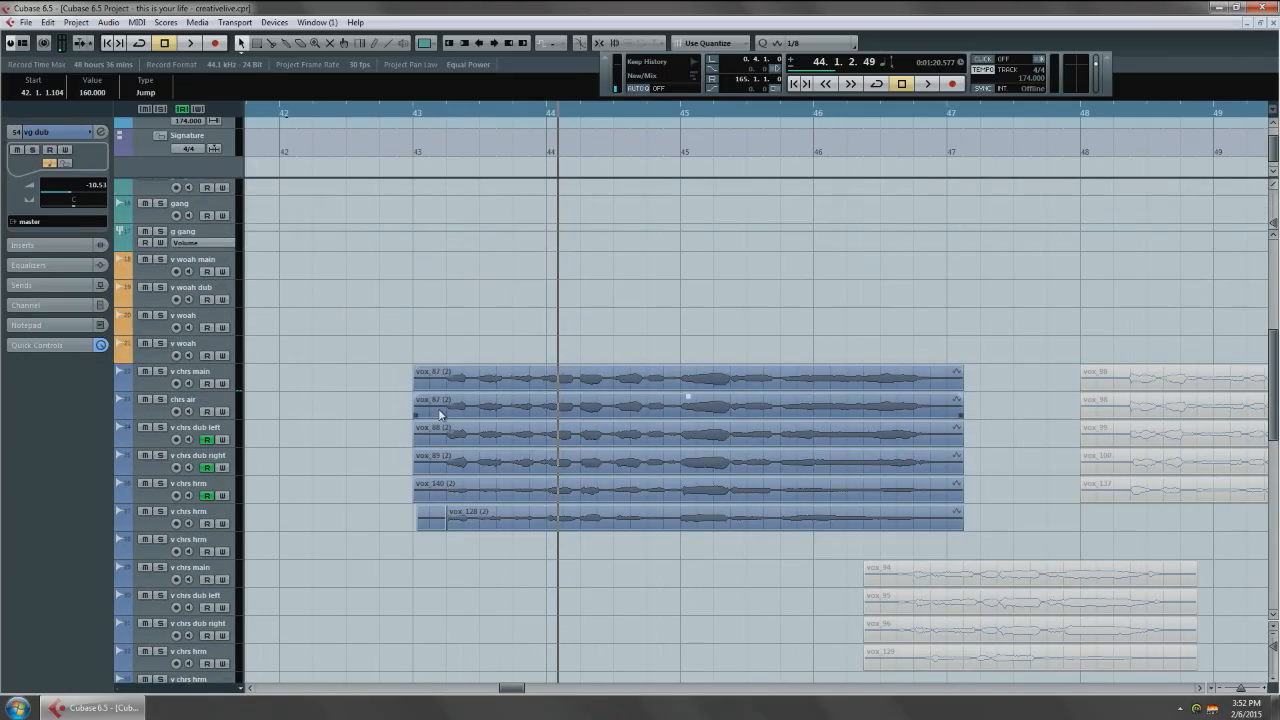
left_click(400, 300)
key("space")
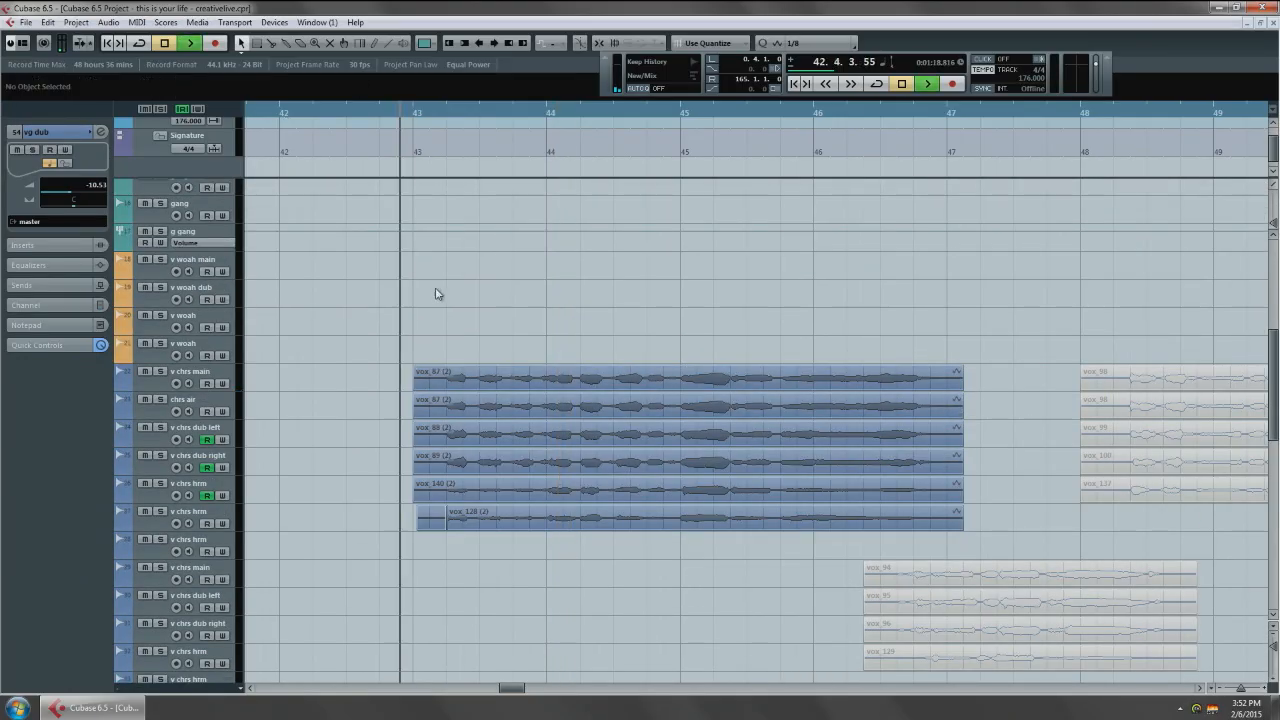
scroll(400, 340, "down", 10)
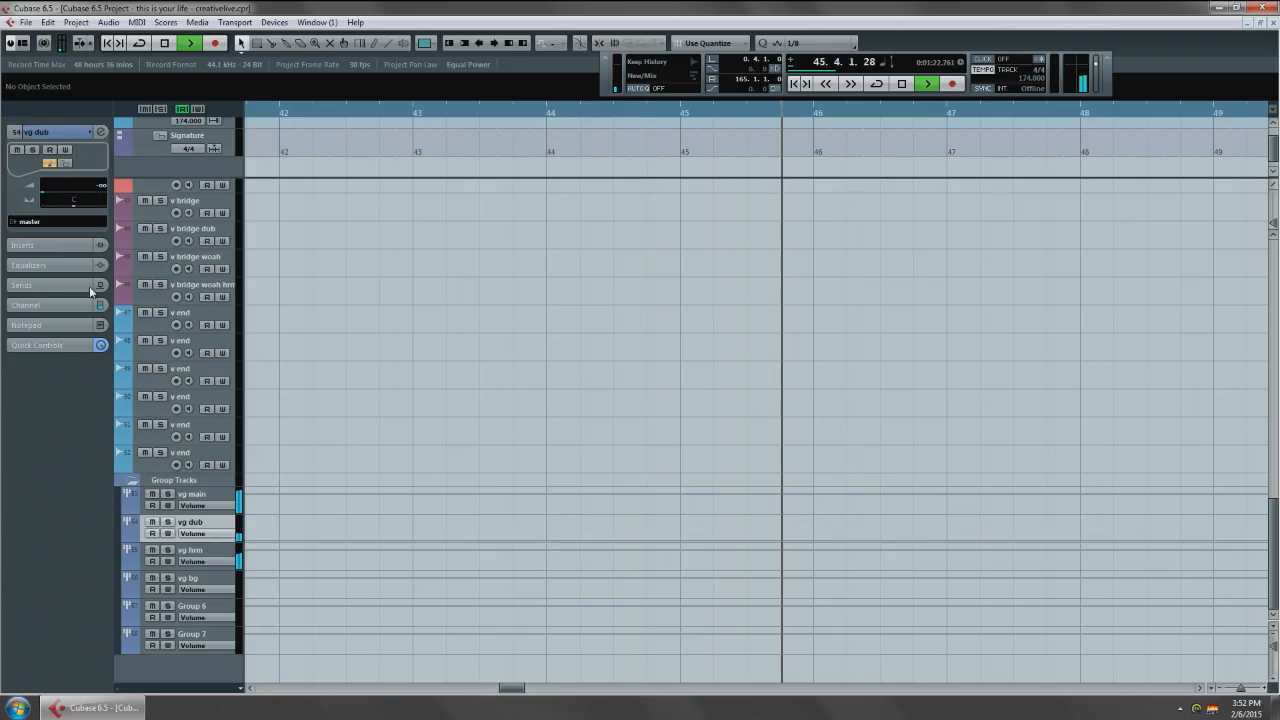
key("space")
left_click(94, 188, "ctrl")
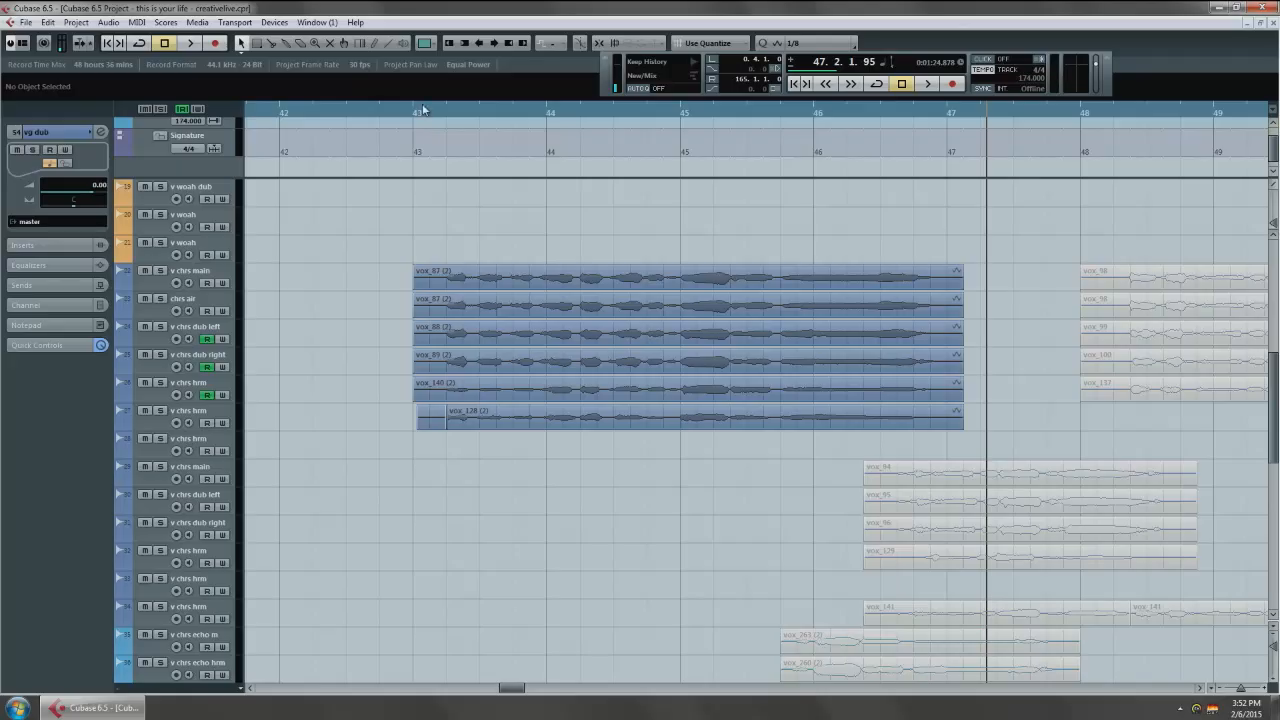
Audition the chrs air track in solo together with v chrs main from bar 43, and clear the solos.
left_click(416, 114)
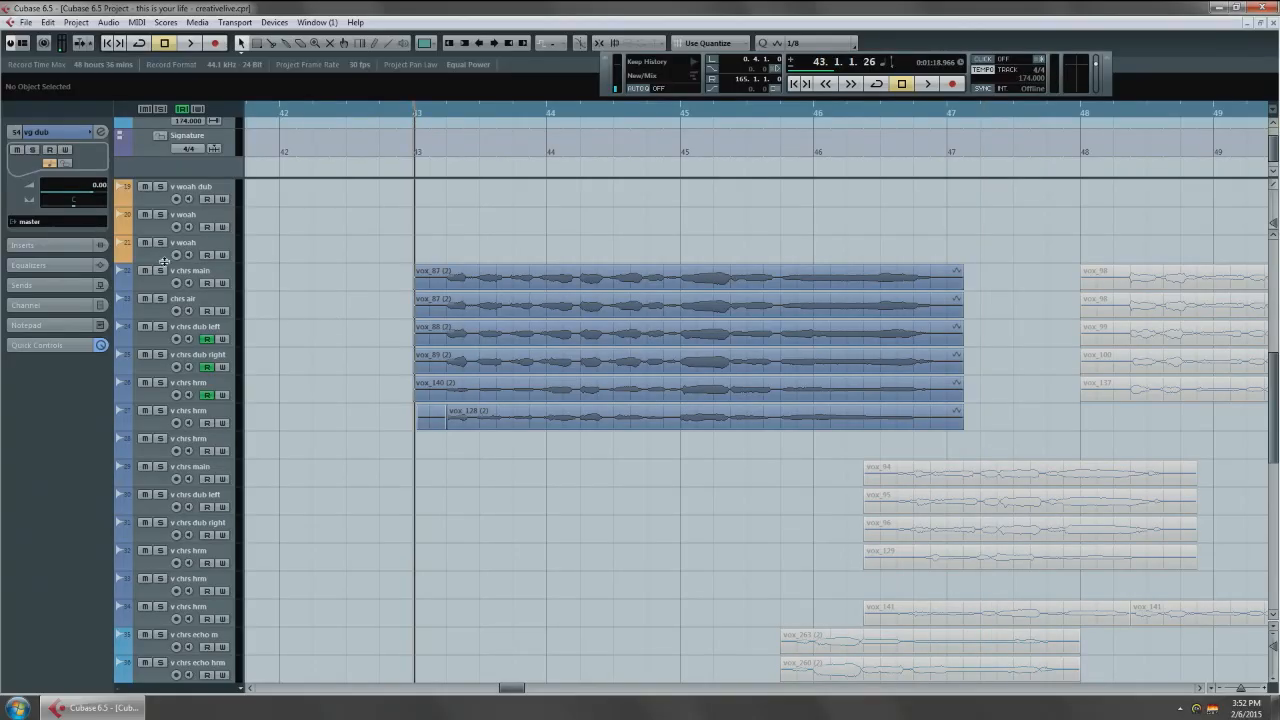
left_click(204, 308)
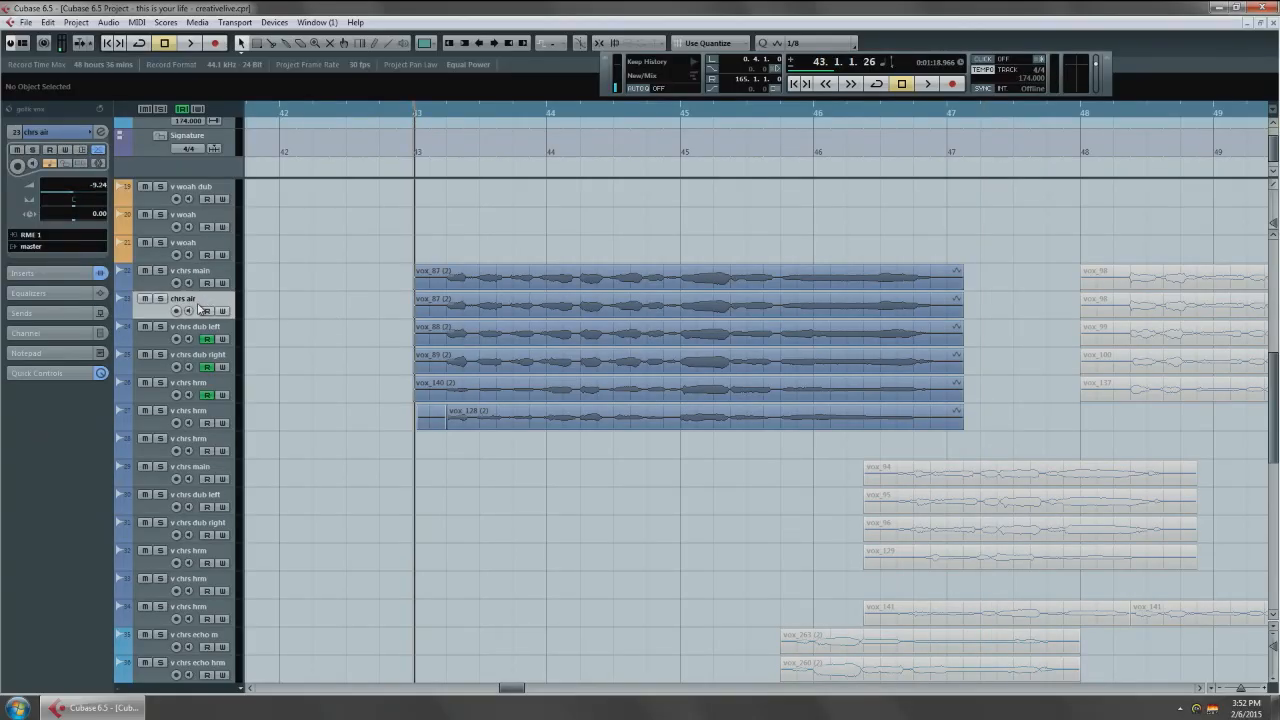
key("s")
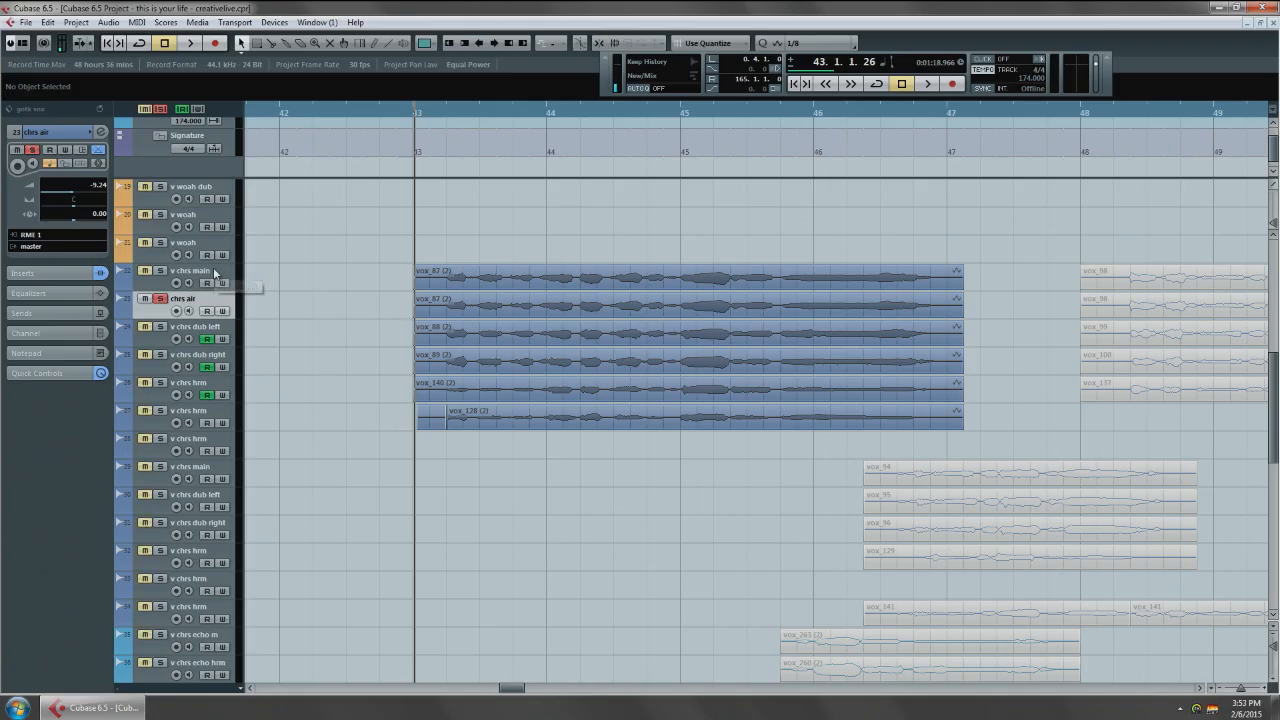
key("space")
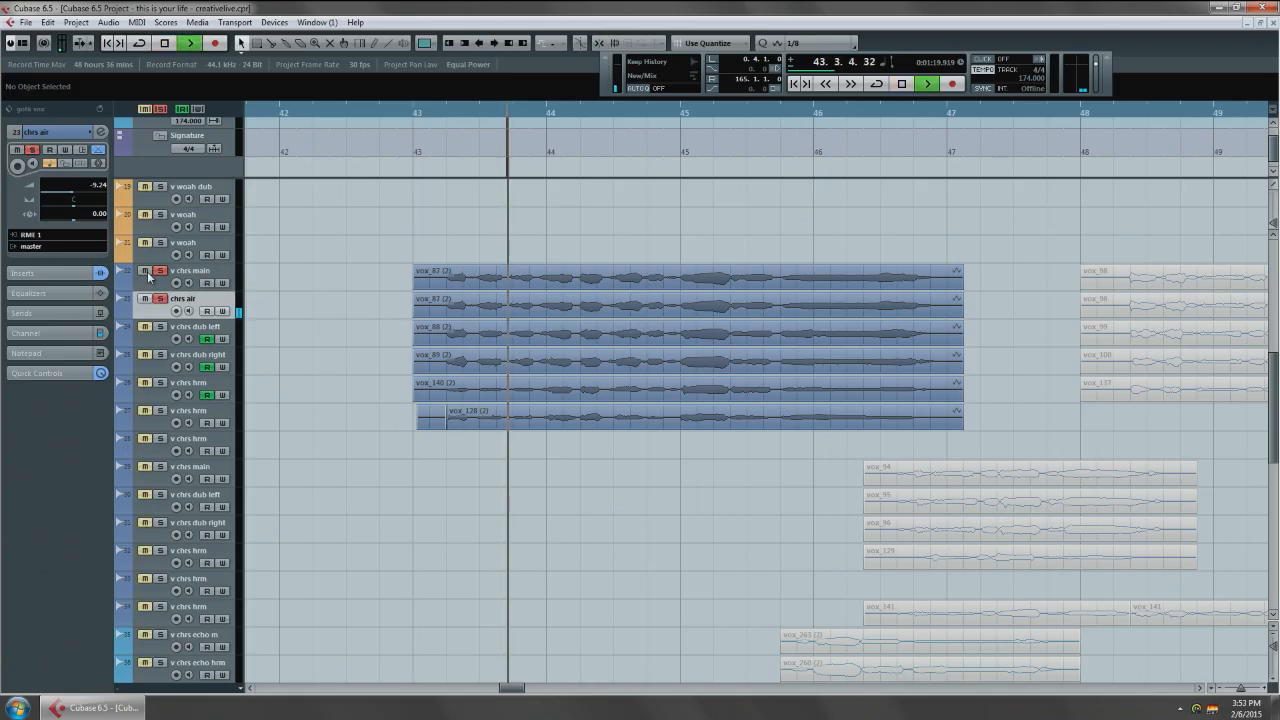
key("space")
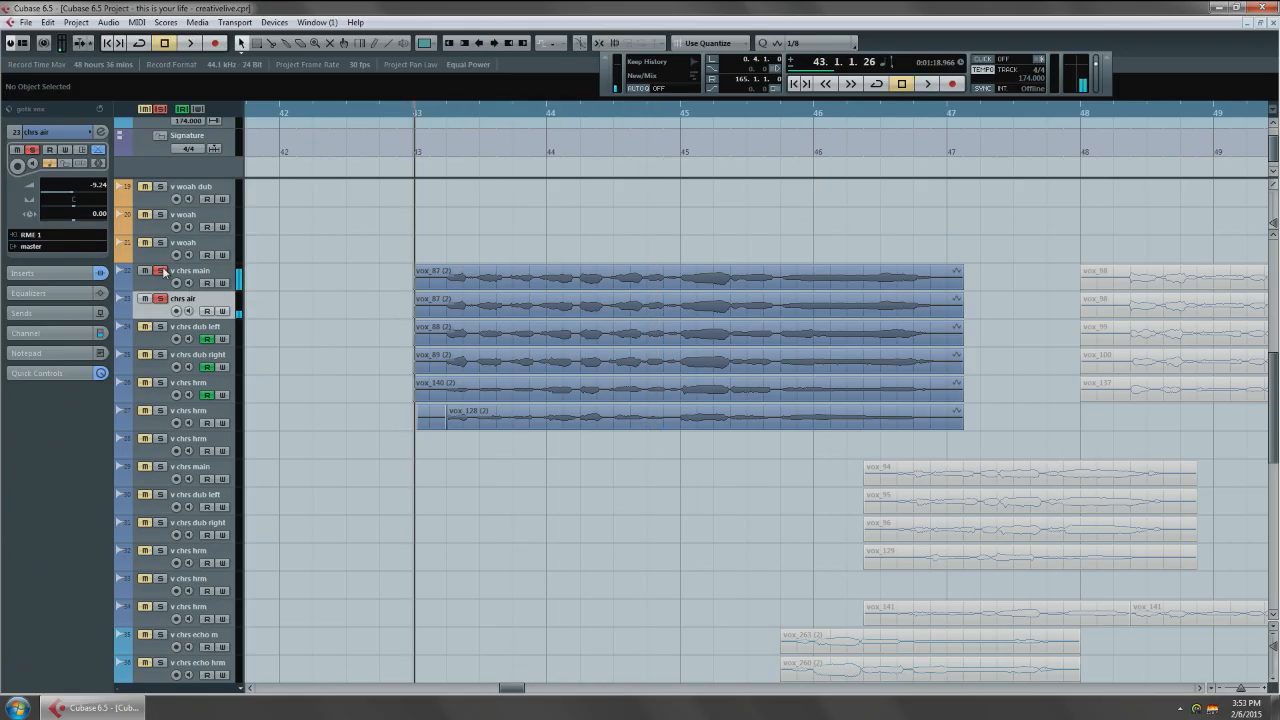
left_click(160, 298)
Open the mixer at the vocal group channels and show insert slots on all channels.
scroll(326, 368, "down", 5)
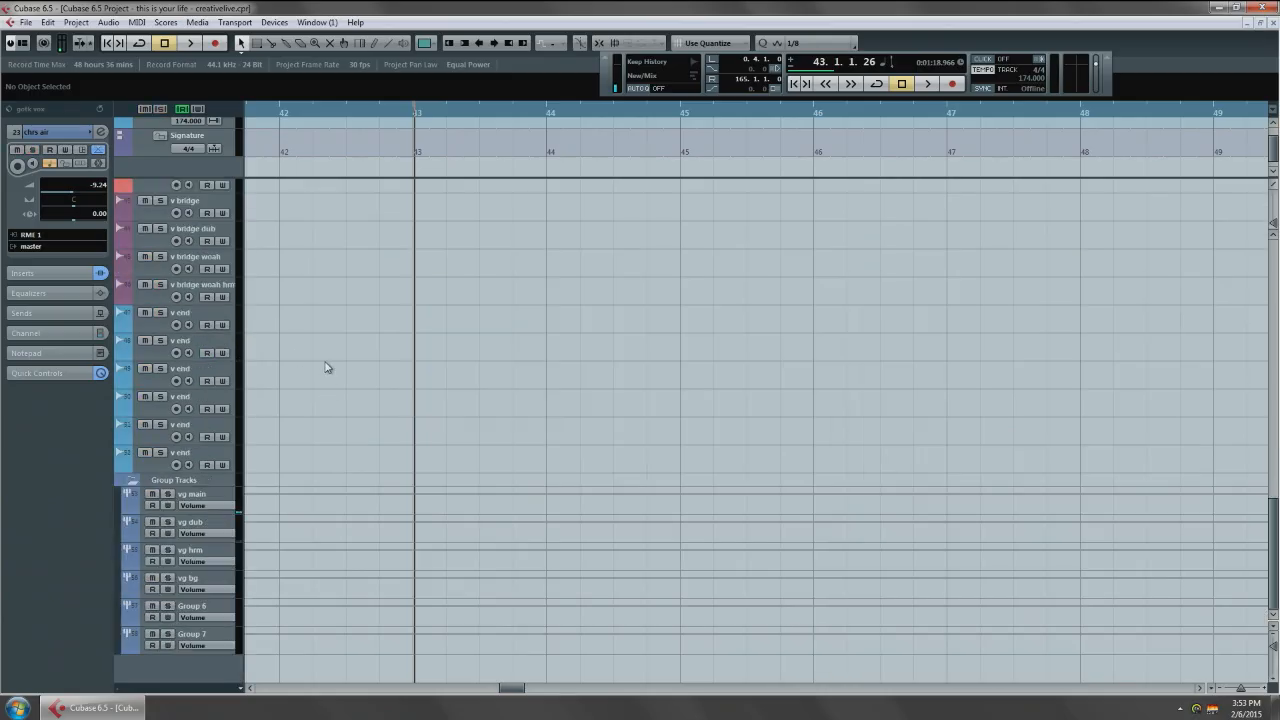
key("F3")
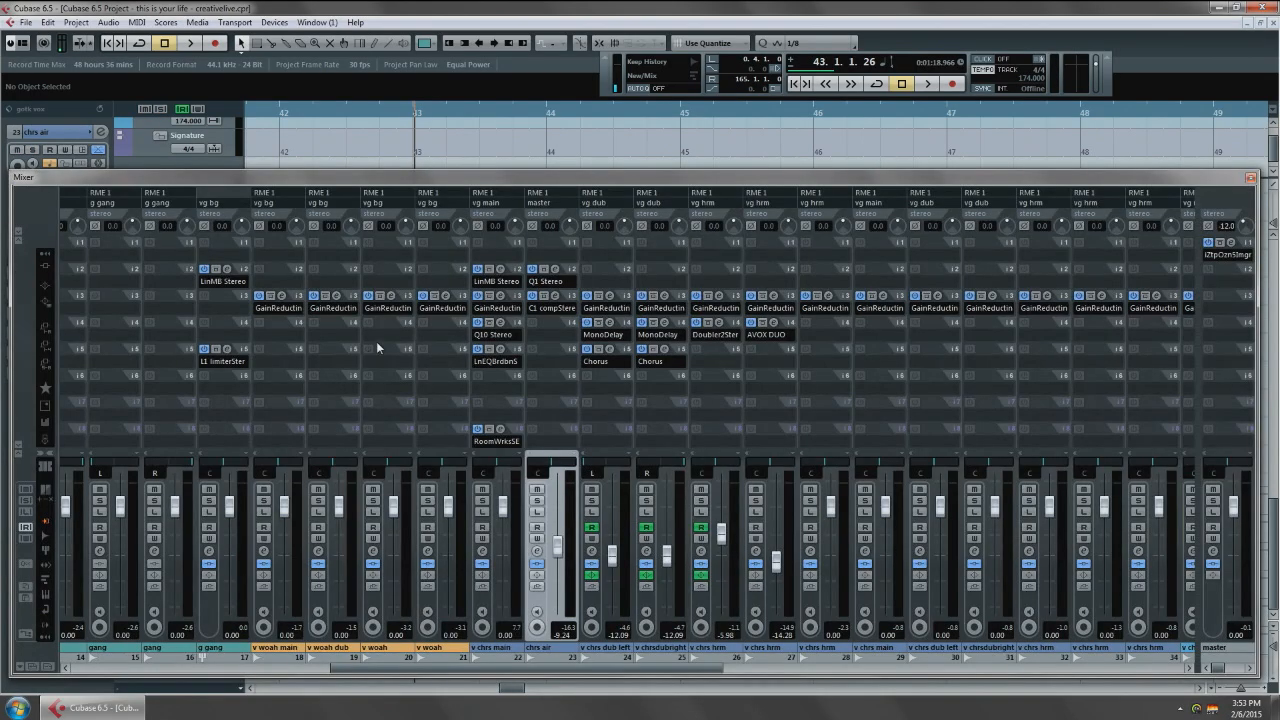
scroll(786, 449, "right", 6)
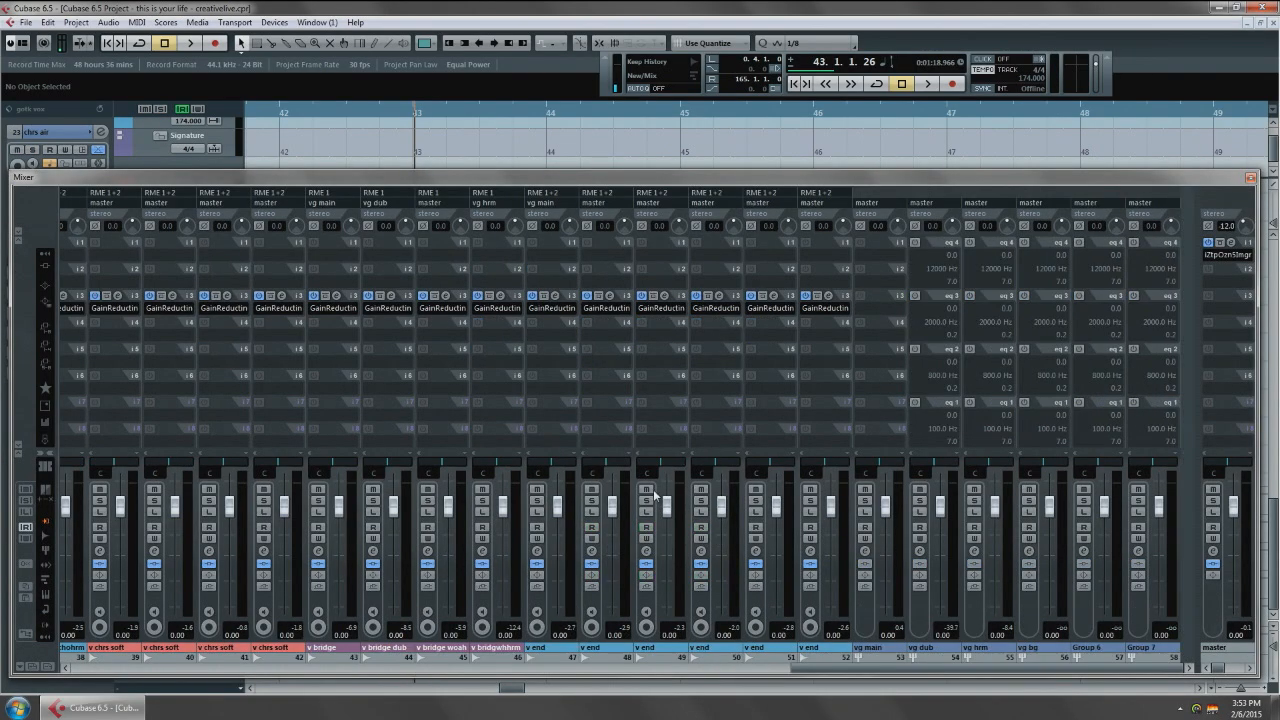
left_click(44, 272)
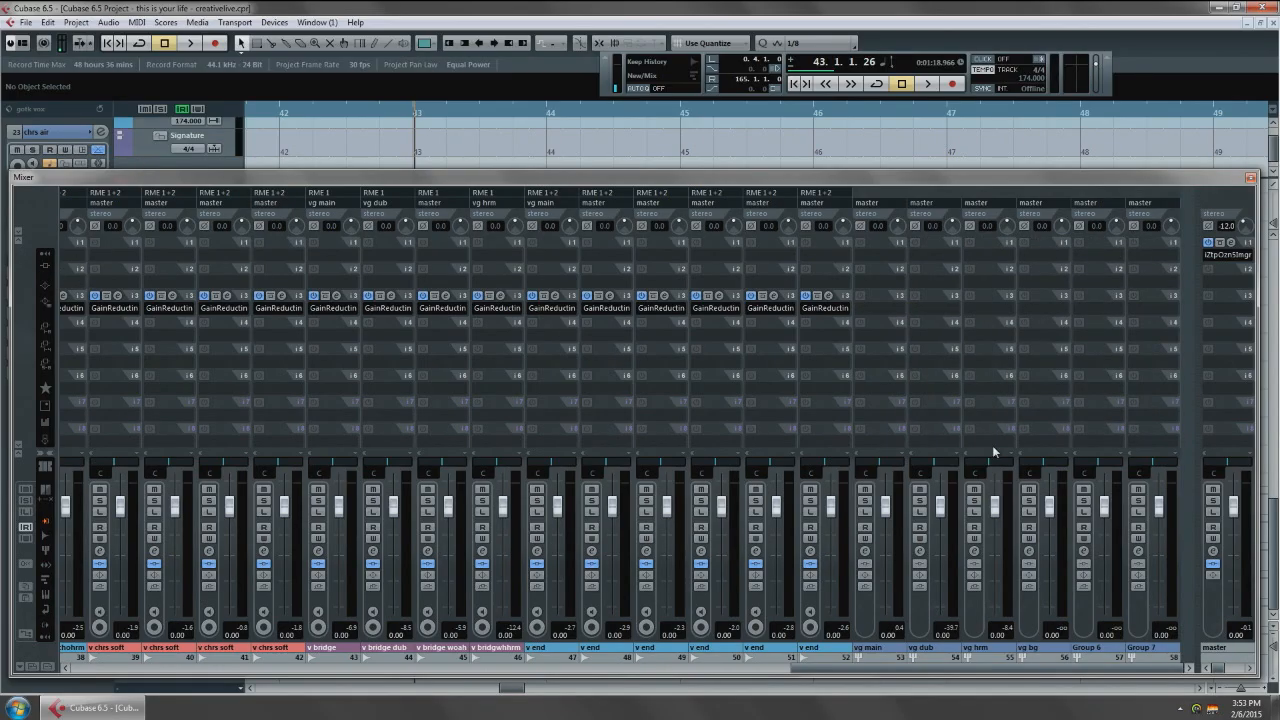
Duplicate the vg main group track and rename the copy vg main dist.
left_click(878, 620)
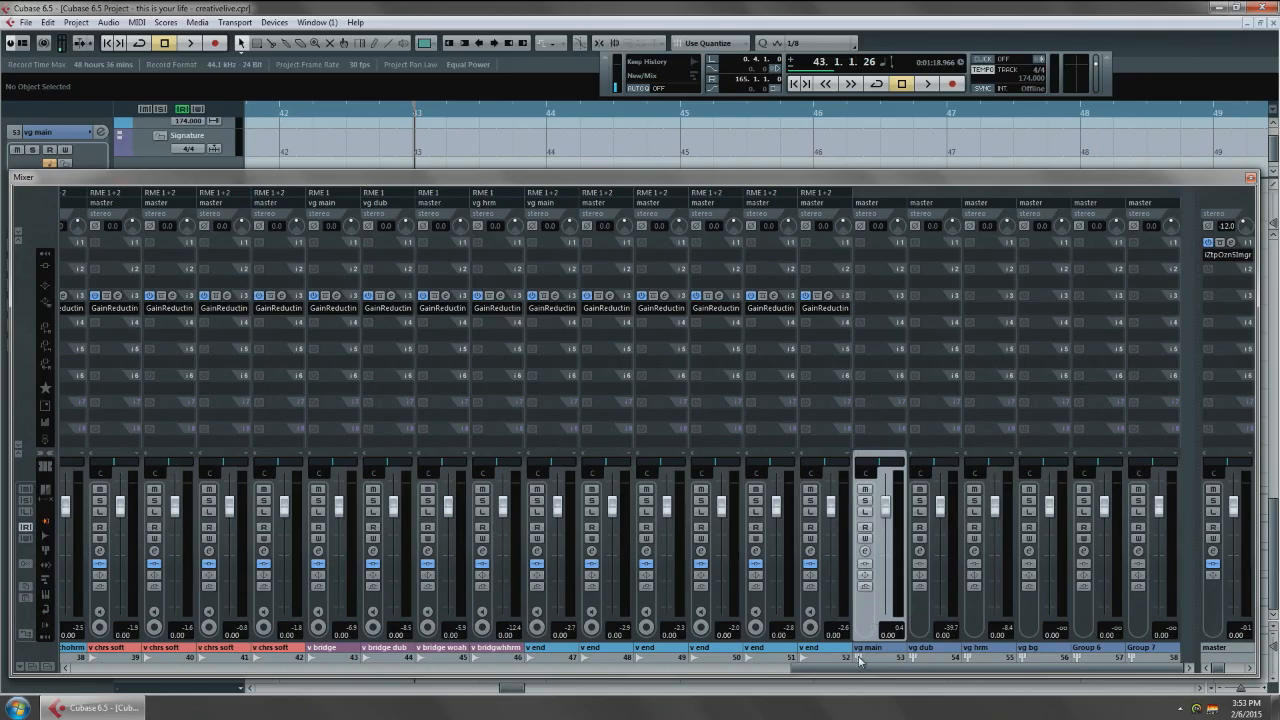
key("F3")
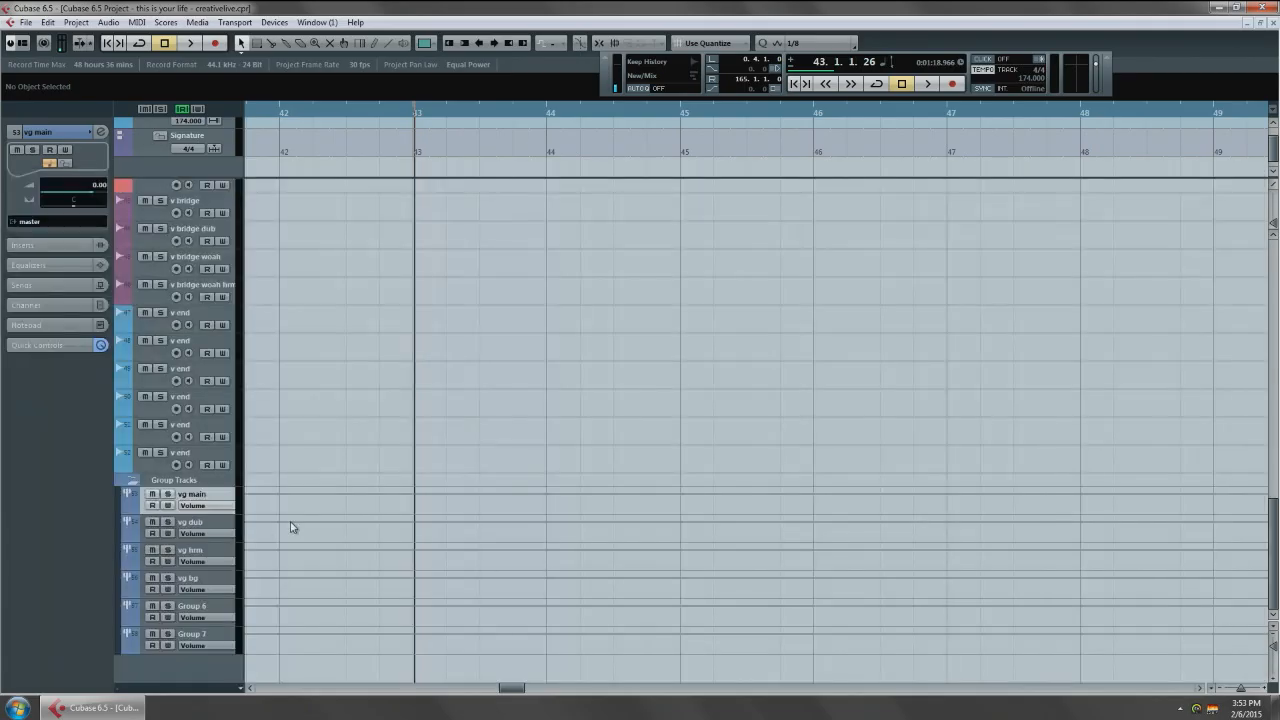
right_click(196, 494)
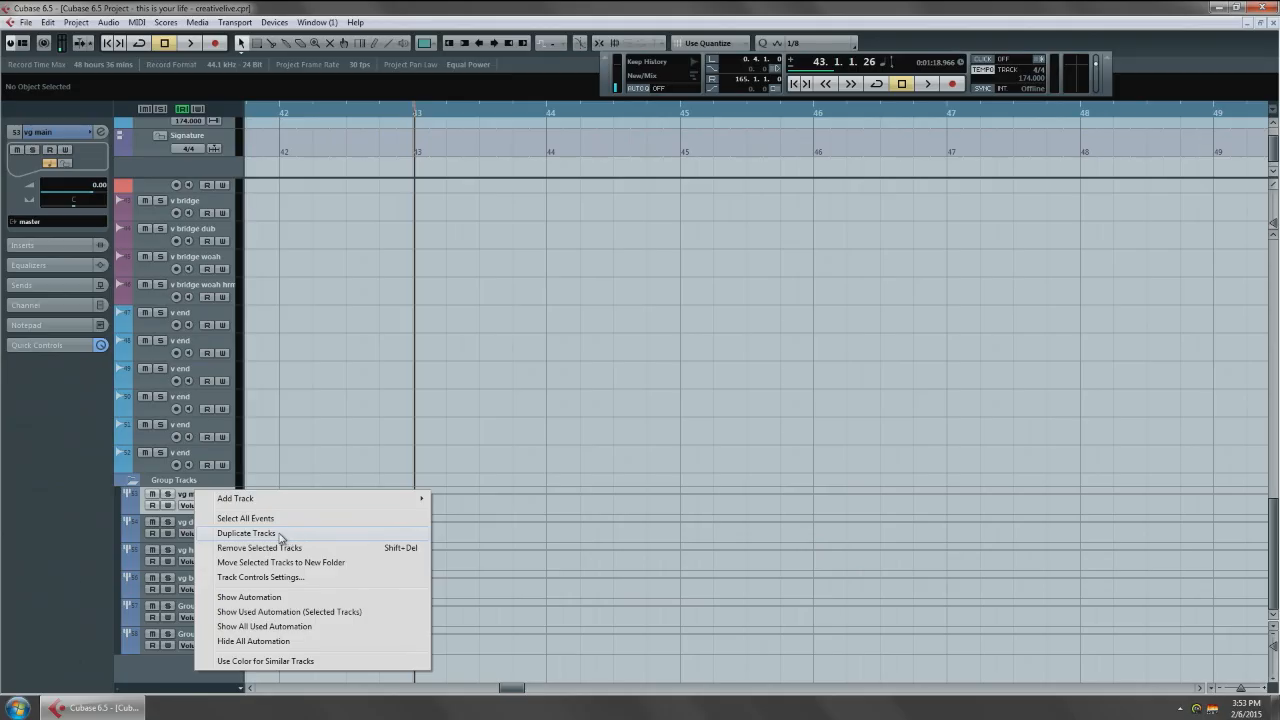
left_click(279, 533)
double_click(200, 524)
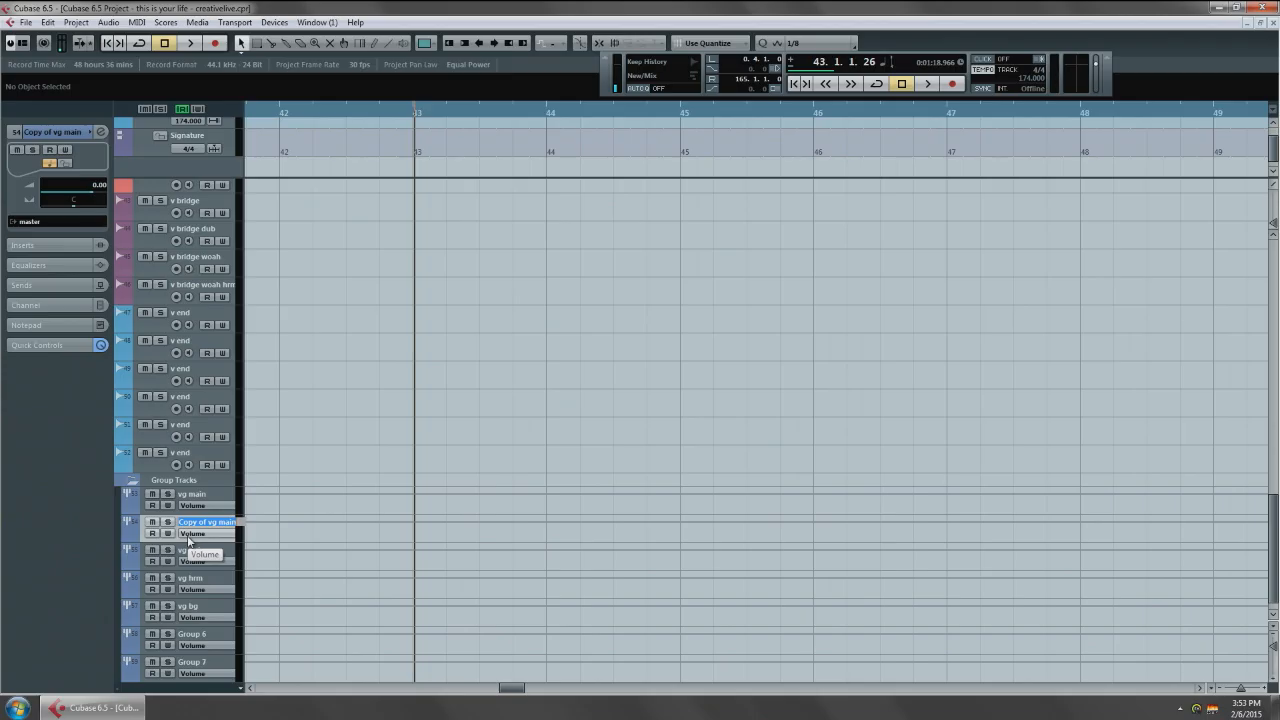
key("BackSpace")
type("vg main dist")
key("Return")
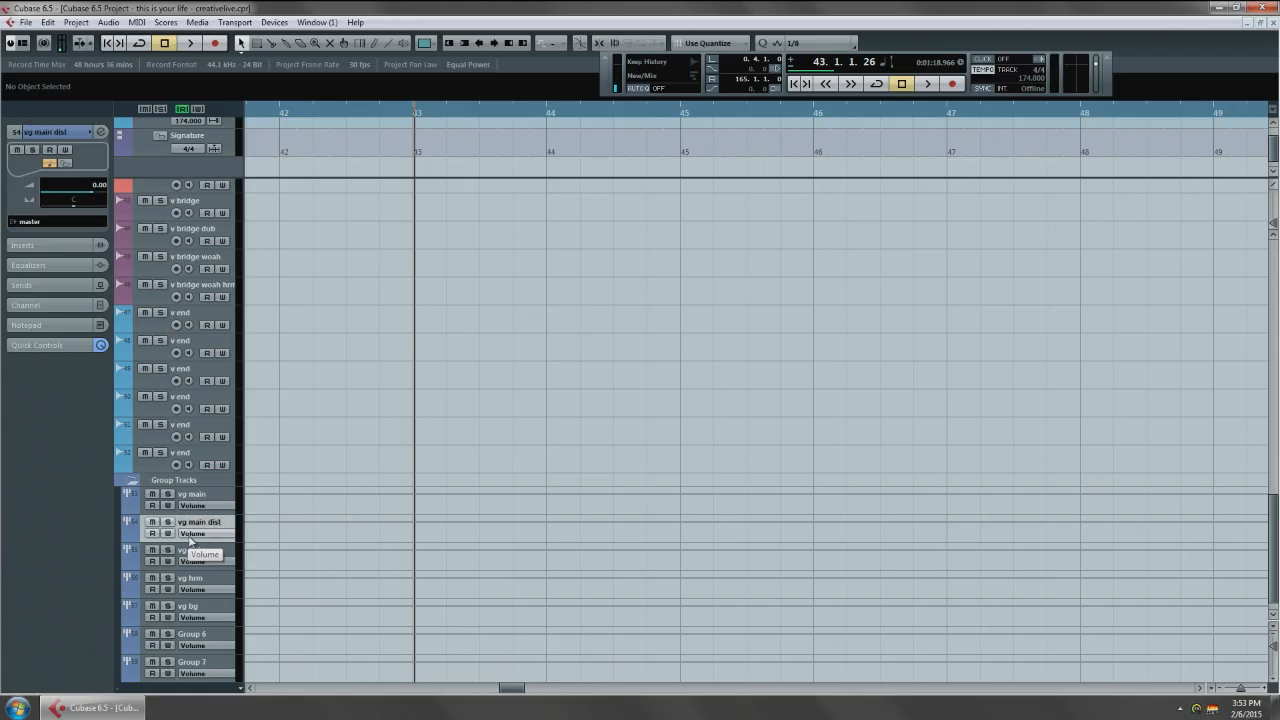
Show insert slots for the vg main dist channel in the mixer and load Distortion in its third insert slot.
key("F3")
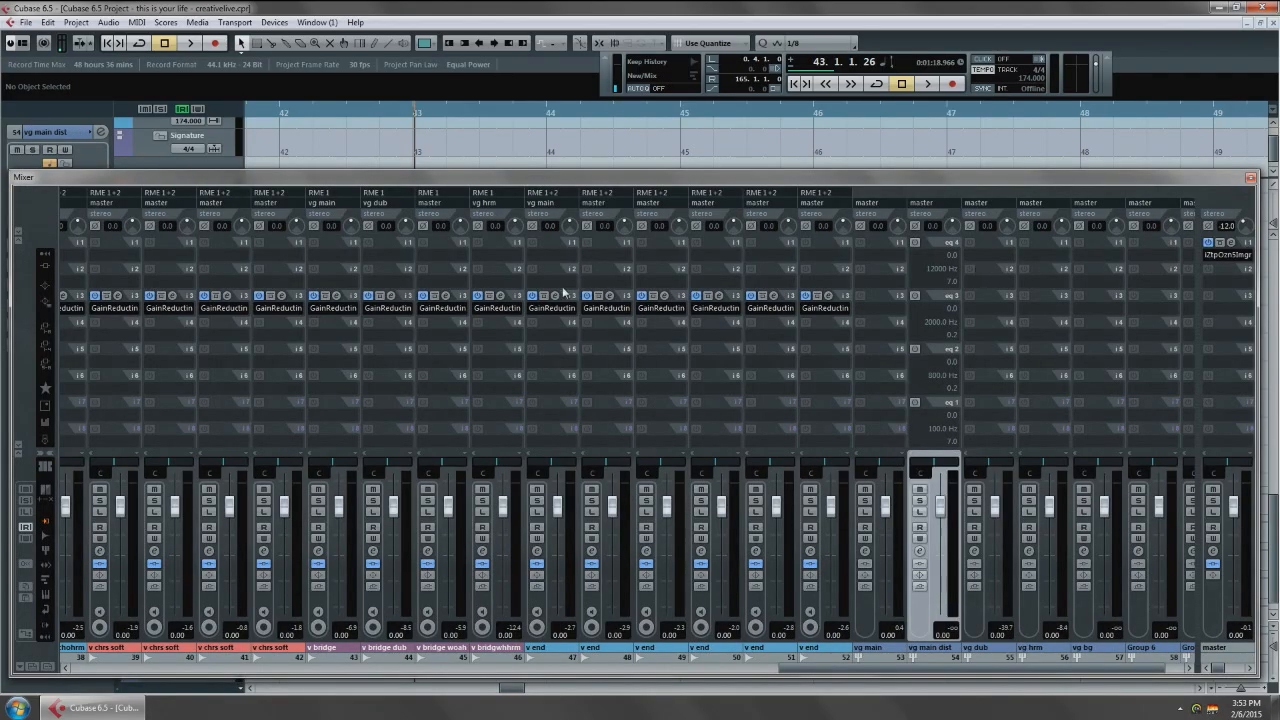
left_click(45, 267)
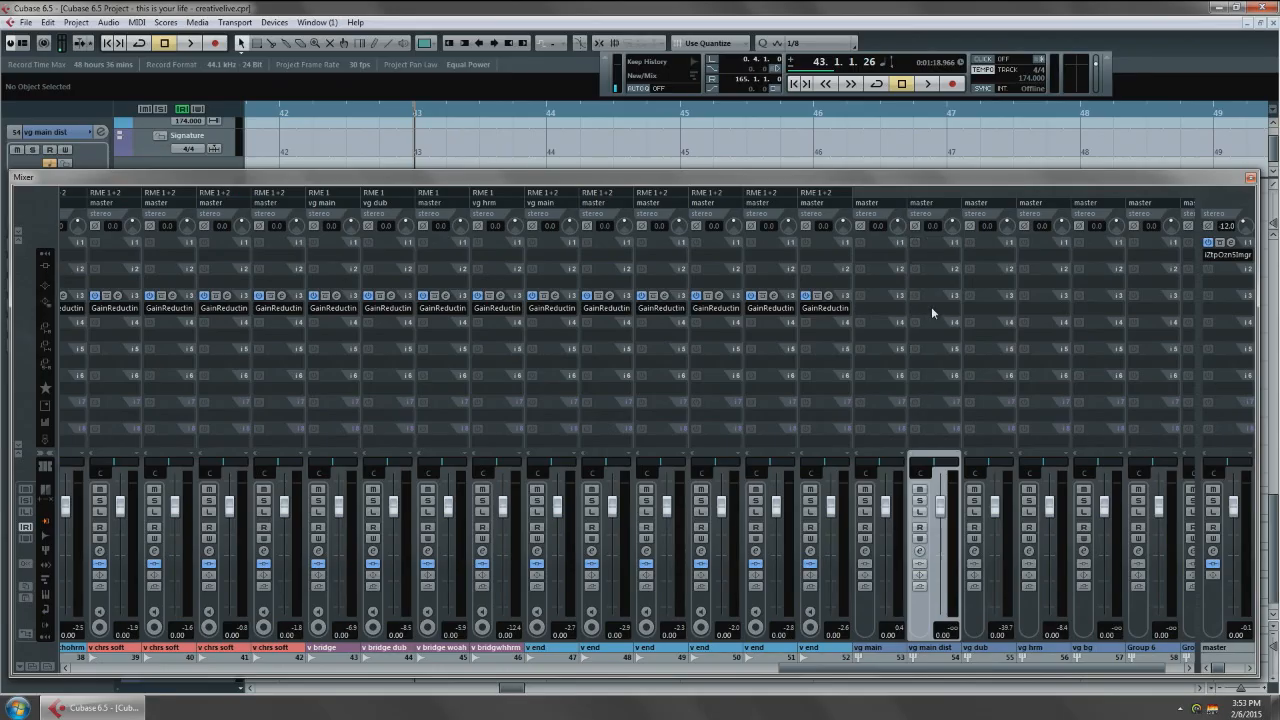
left_click(931, 309)
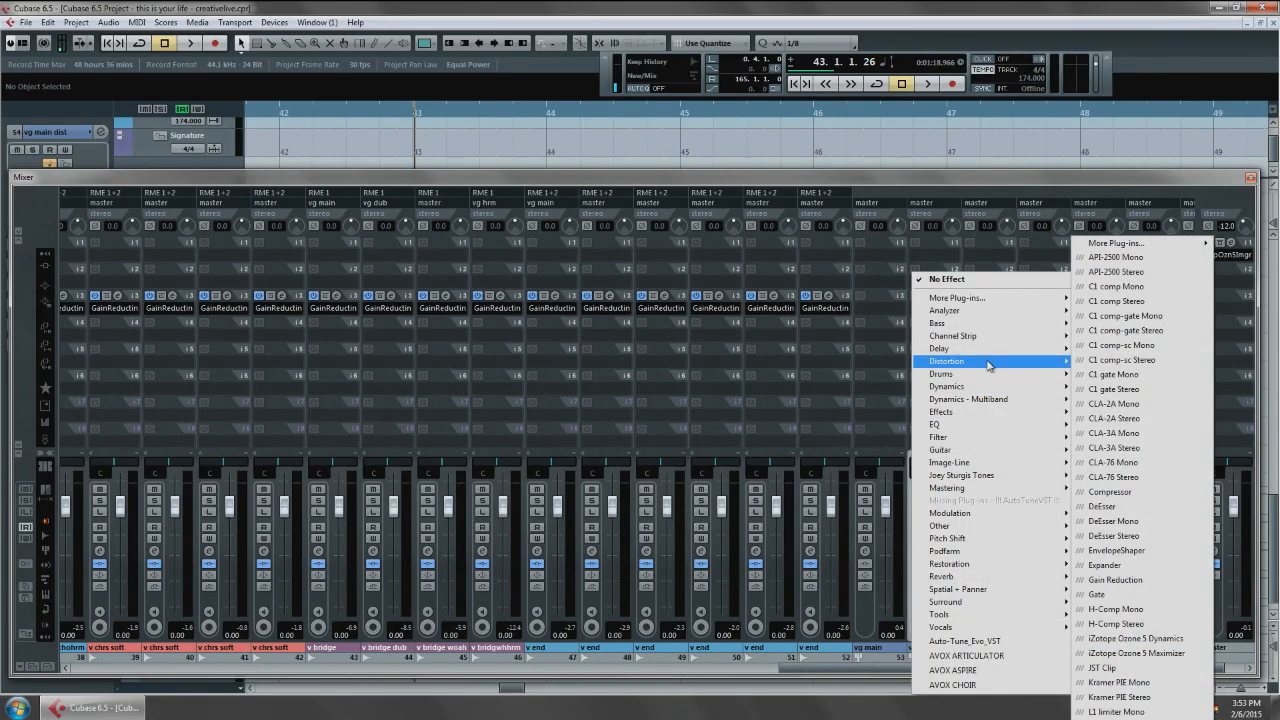
mouse_move(986, 368)
left_click(1146, 410)
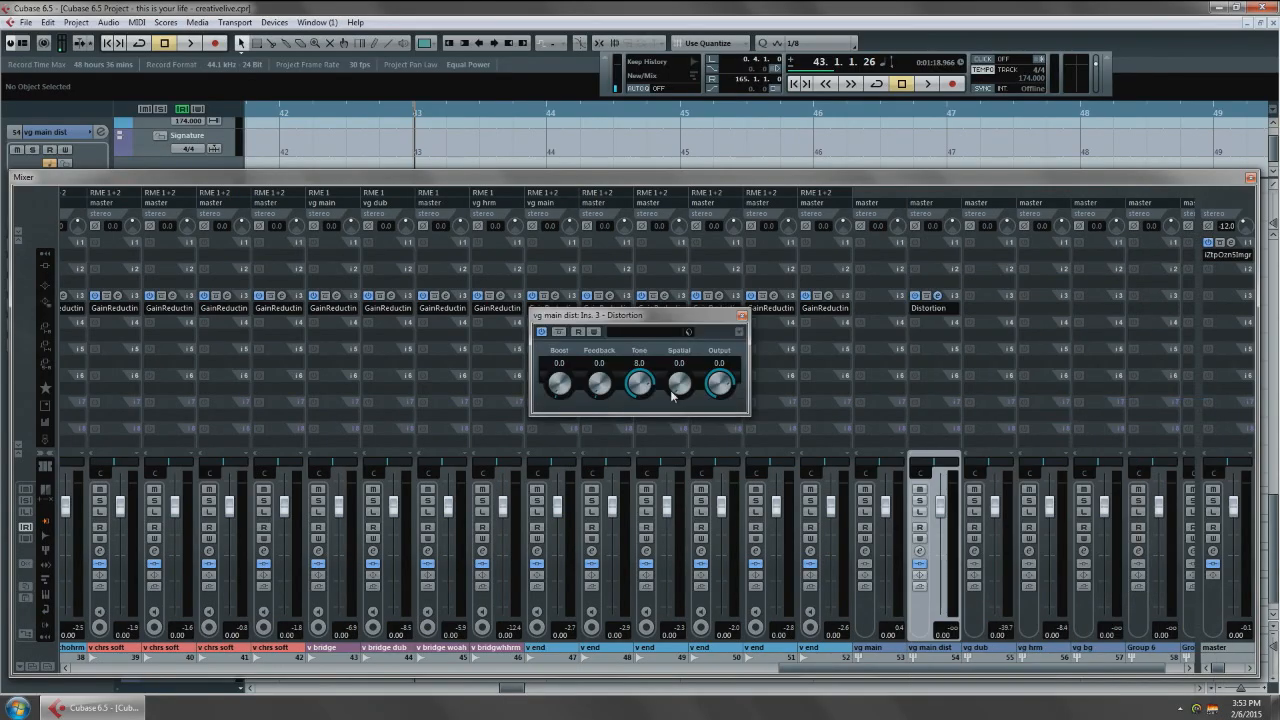
Add a send from the vg main group to vg main dist, switch it on and set its level to 0.00.
left_click(866, 551)
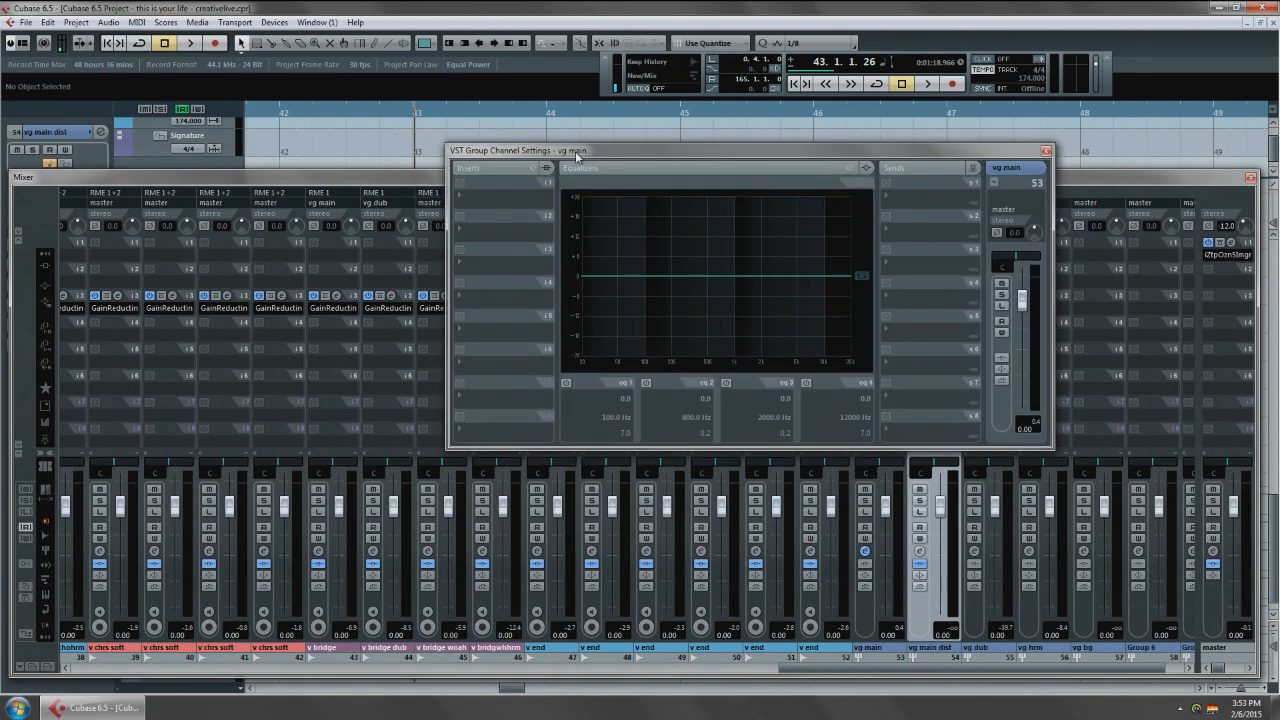
left_click(918, 196)
mouse_move(935, 238)
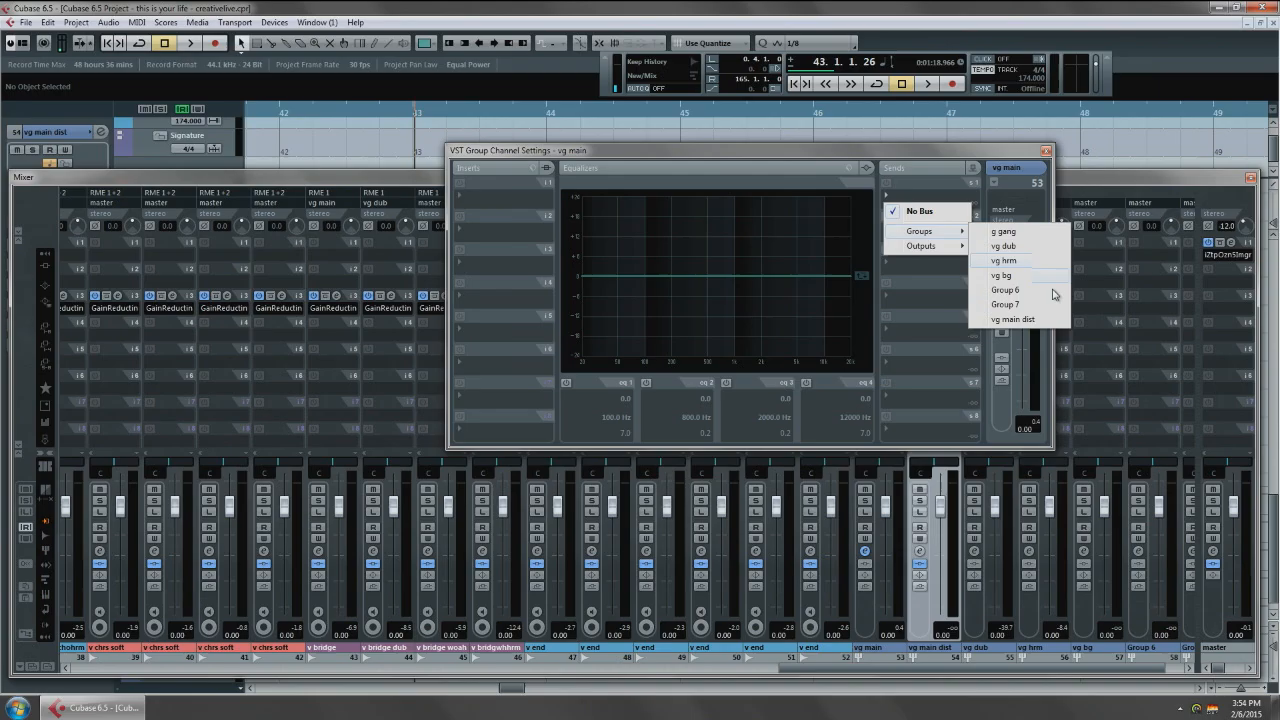
left_click(1048, 320)
left_click(886, 184)
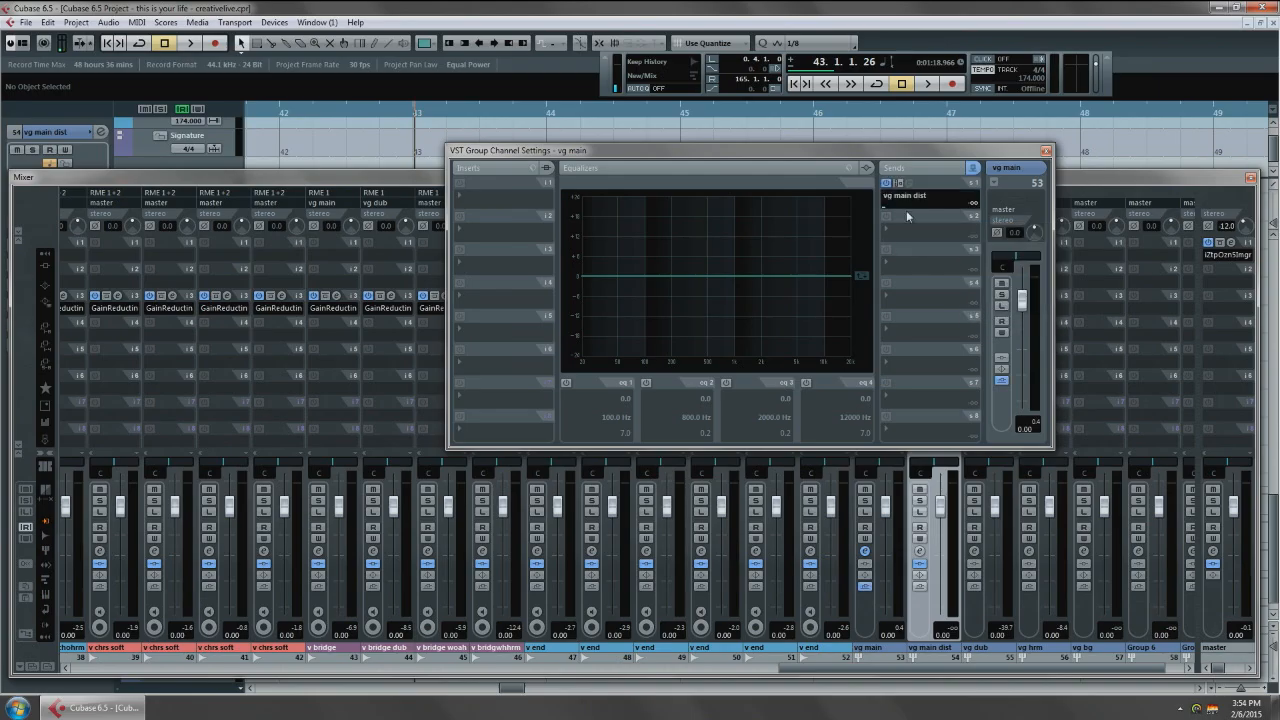
left_click(1045, 151)
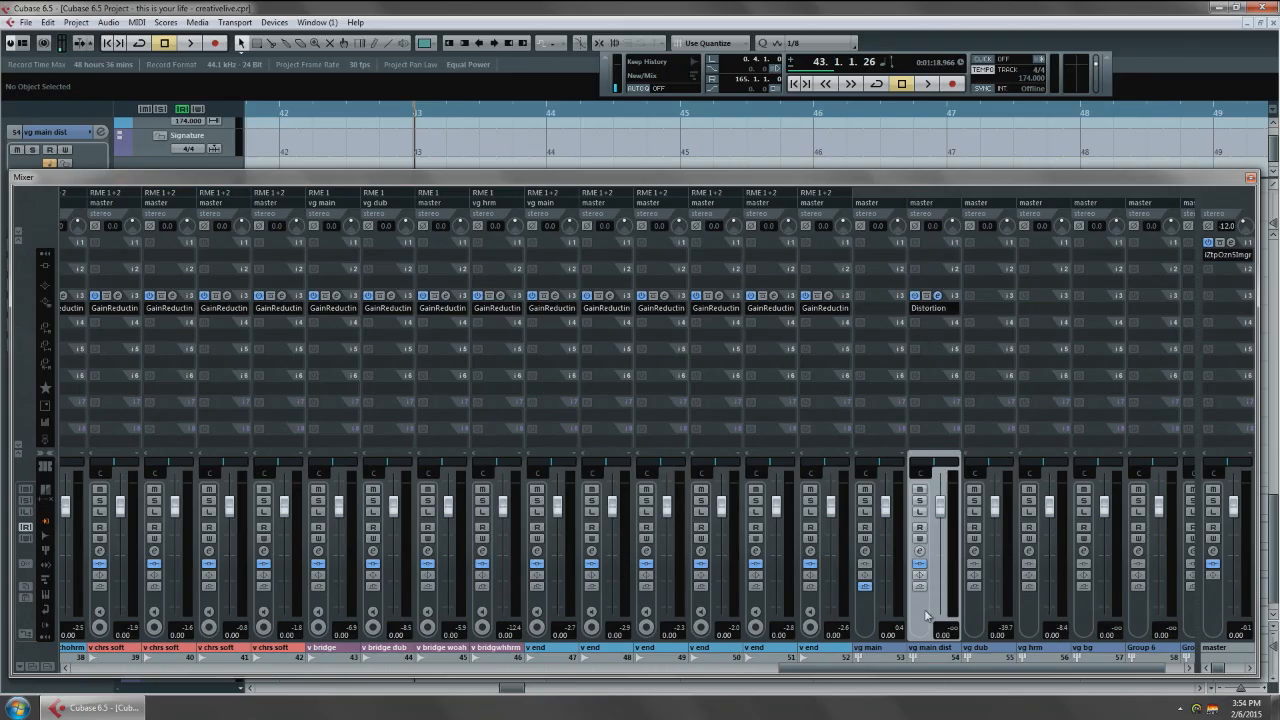
Set the Distortion boost on vg main dist to 1.0, and solo the vg main and vg main dist groups.
left_click(938, 297)
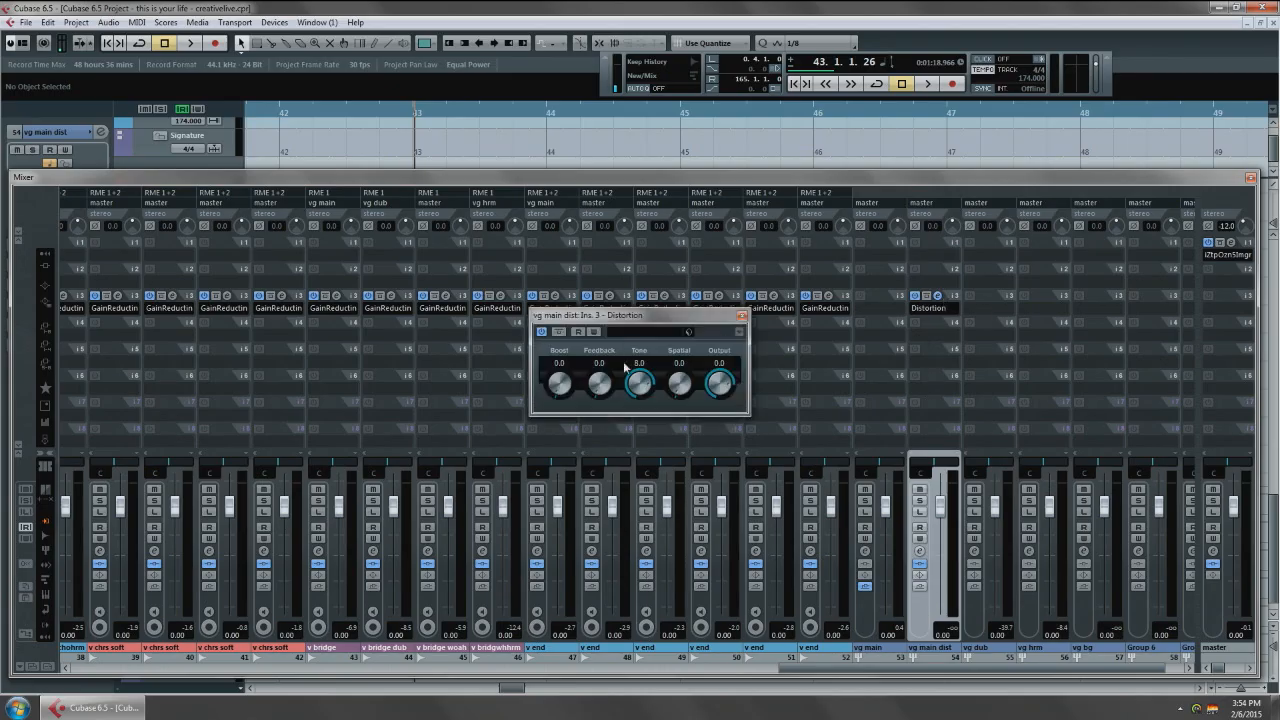
type("1")
key("Return")
left_click(562, 366)
type("1")
key("Return")
key("F3")
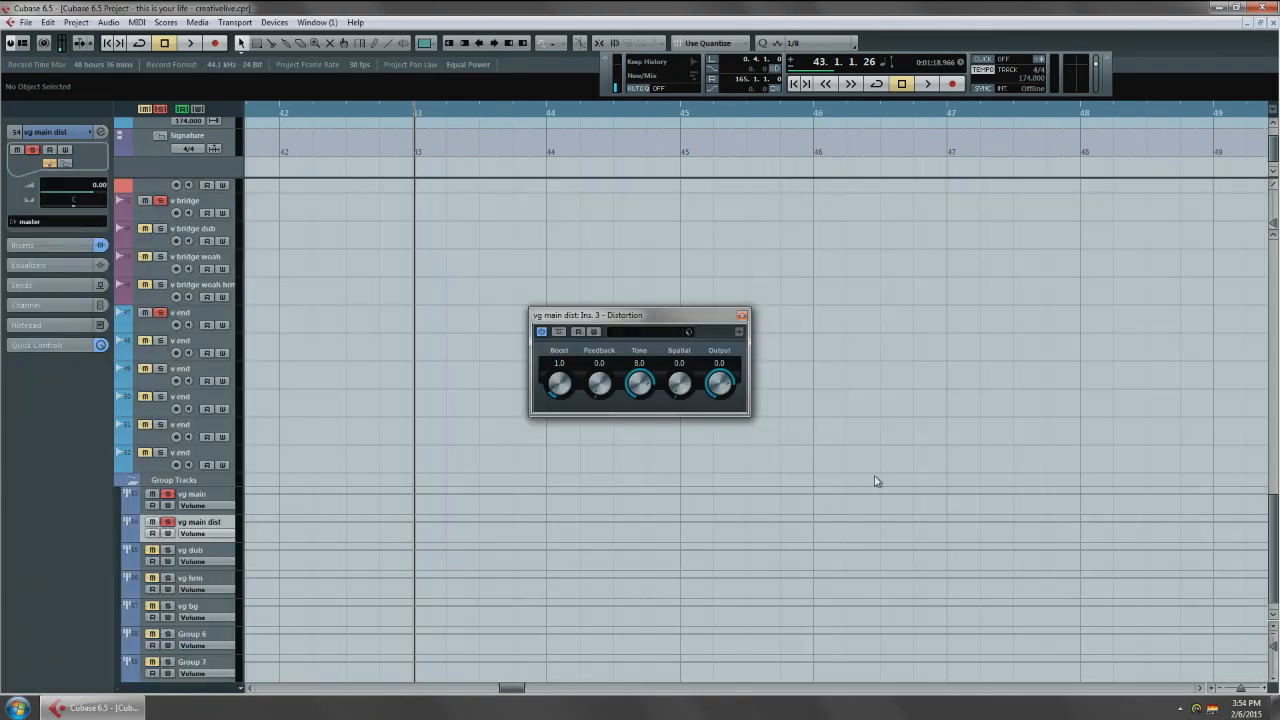
scroll(432, 425, "up", 10)
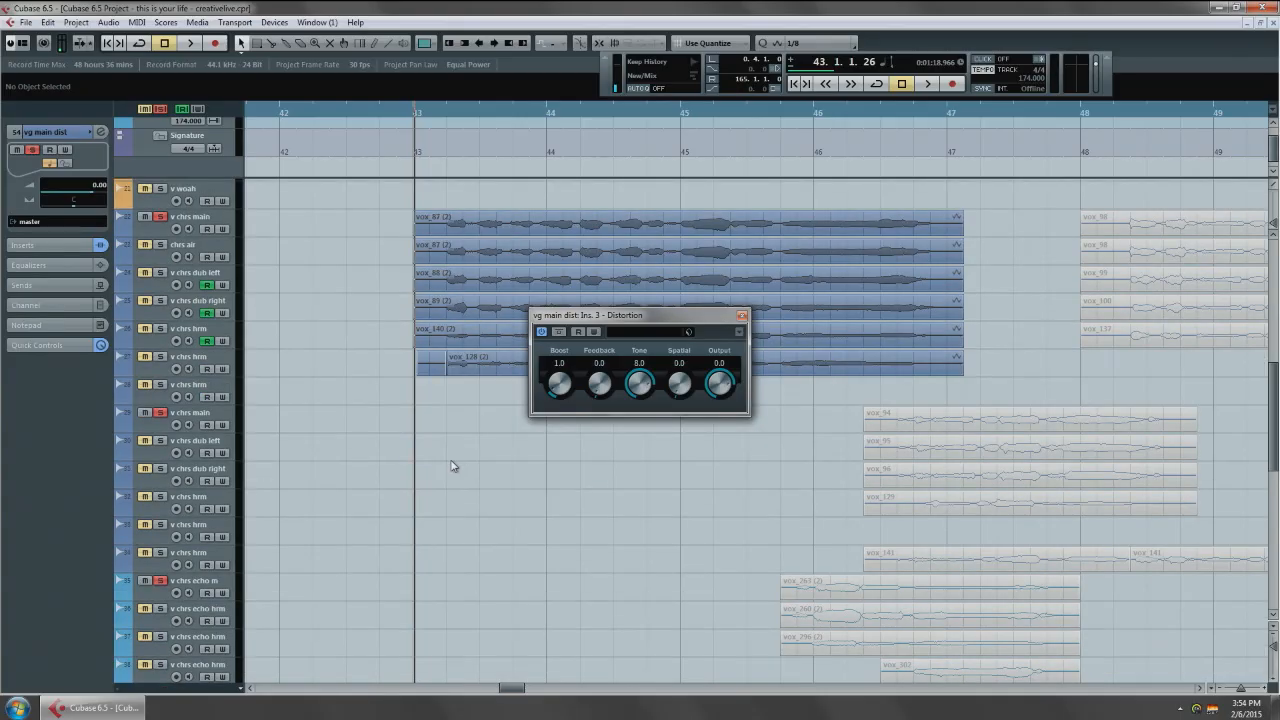
key("F3")
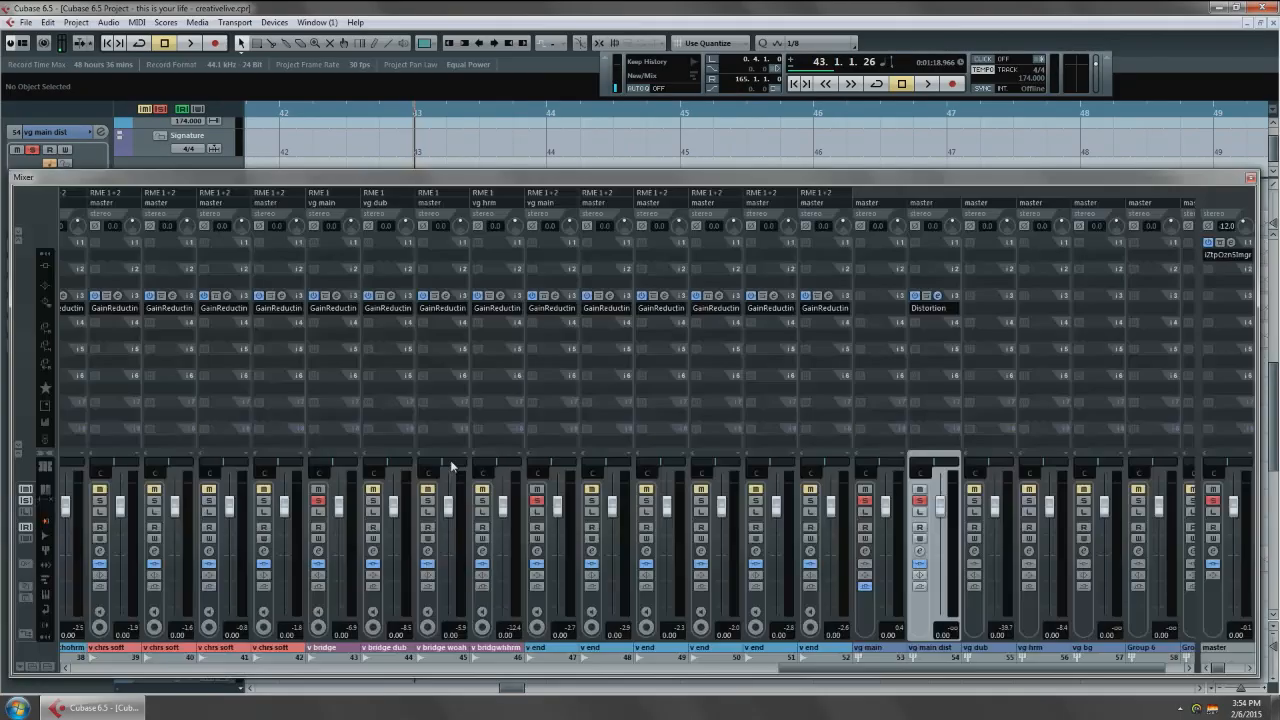
Play the soloed chorus vocals while raising the Distortion boost and lowering its output.
left_click(937, 296)
key("space")
left_click_drag(715, 388, 716, 394)
left_click_drag(571, 391, 557, 361)
left_click_drag(712, 388, 714, 425)
key("space")
left_click(938, 296)
Switch vg main's send to vg main dist to pre-fader.
left_click(866, 502)
left_click(866, 551)
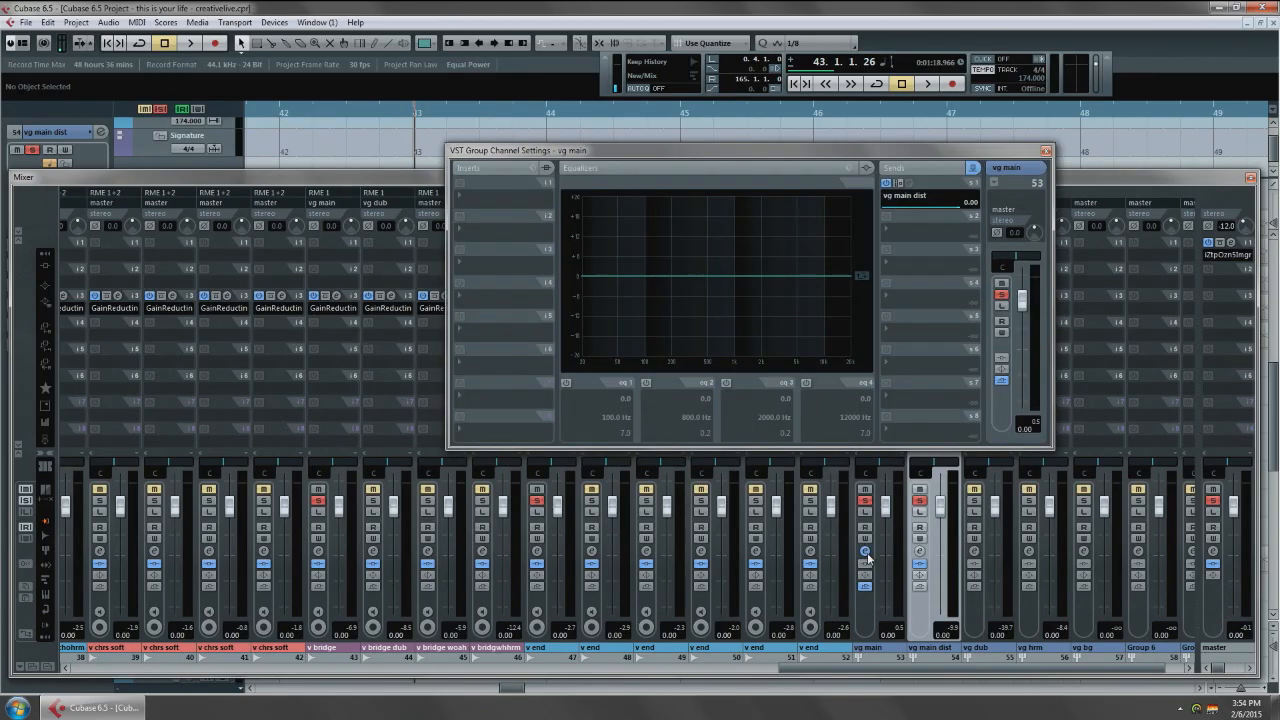
left_click(898, 184)
left_click(1046, 151)
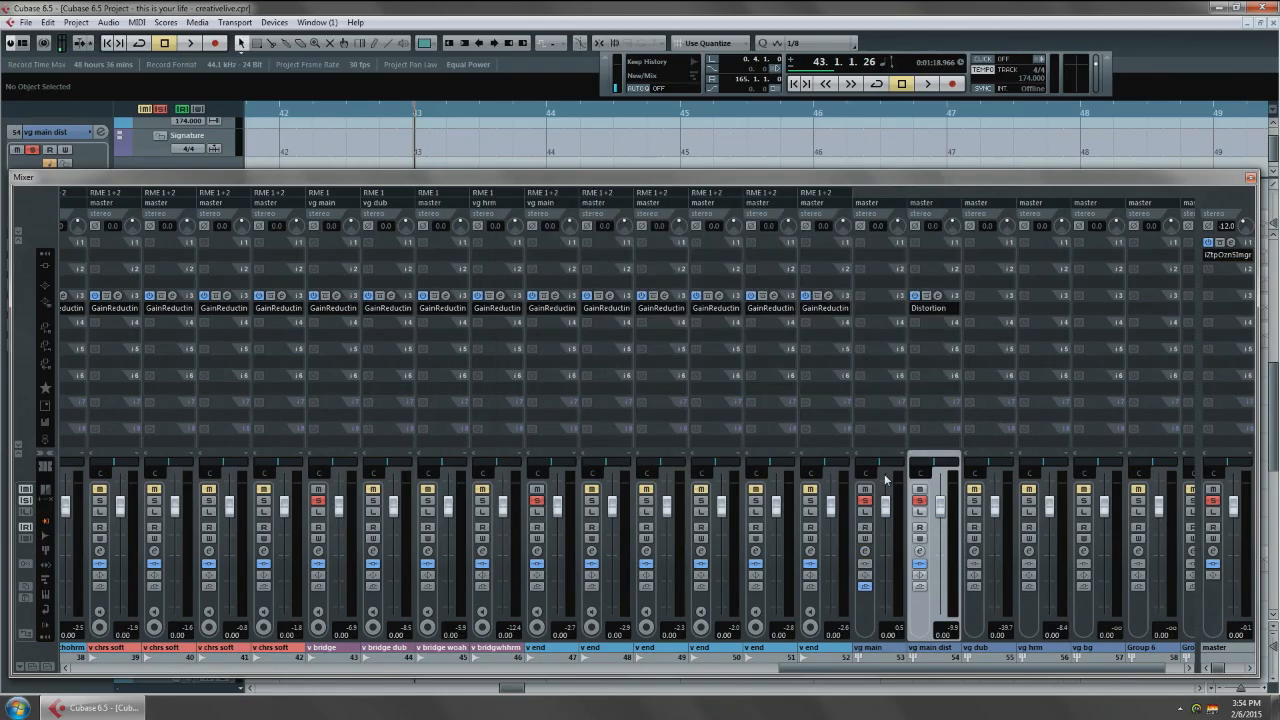
Audition the vg main dist signal alone with vg main's volume lowered to -∞, restore that volume and check vg main's send.
left_click_drag(885, 510, 889, 660)
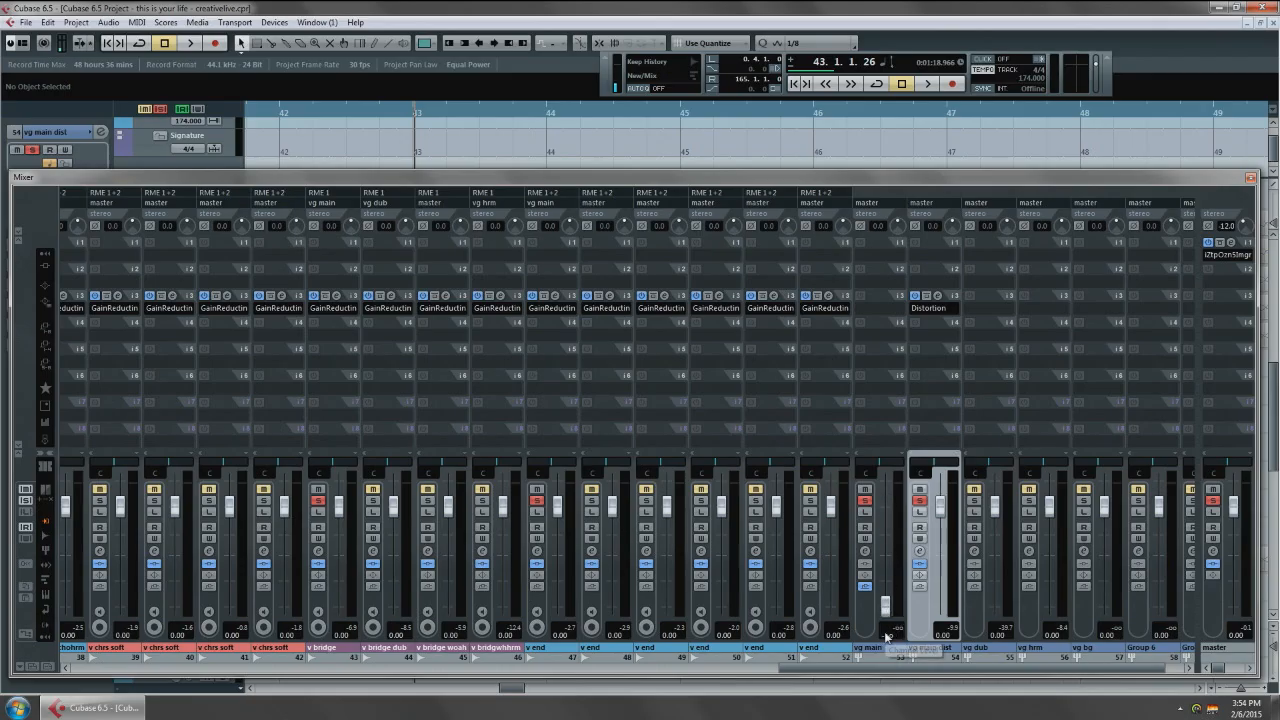
key("space")
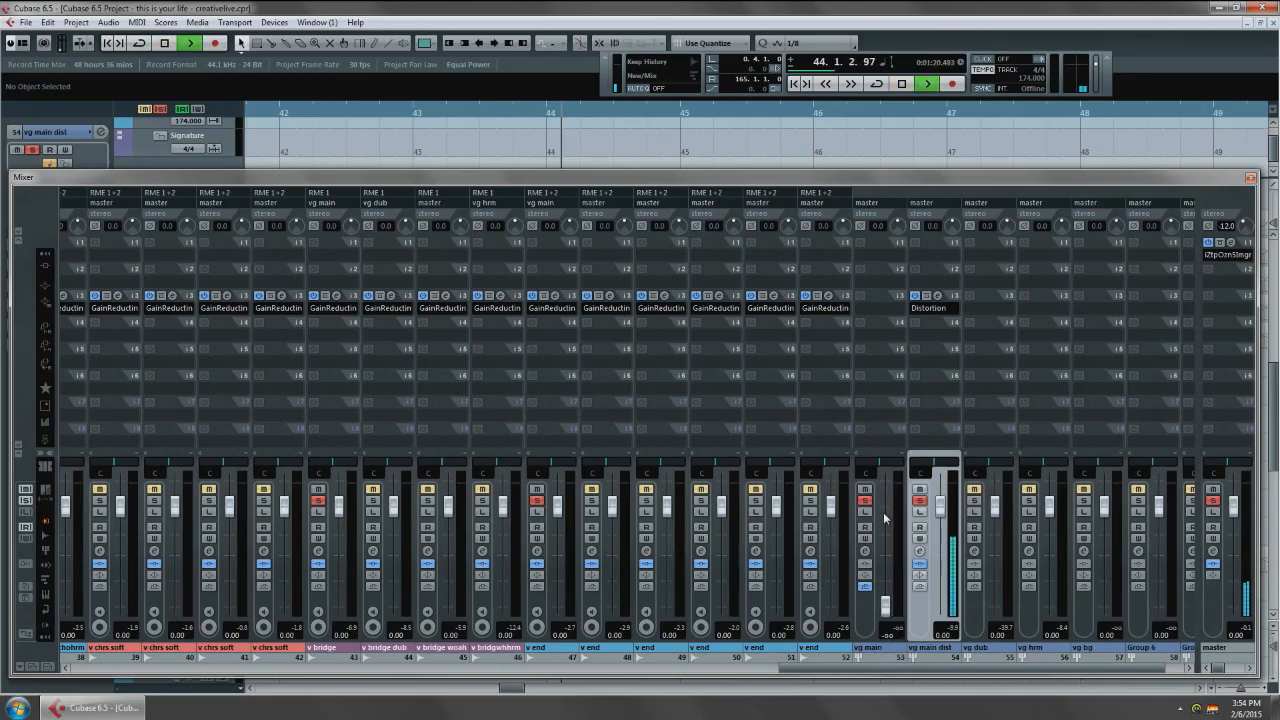
key("space")
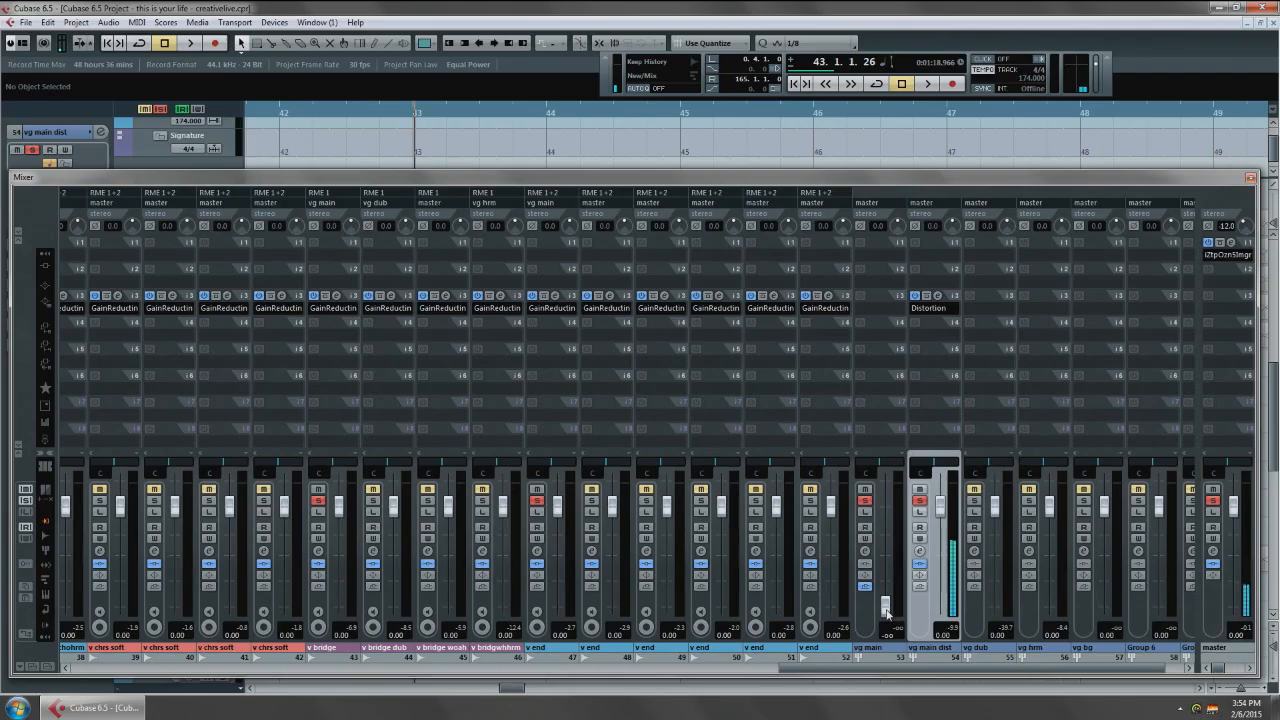
left_click_drag(886, 612, 881, 527)
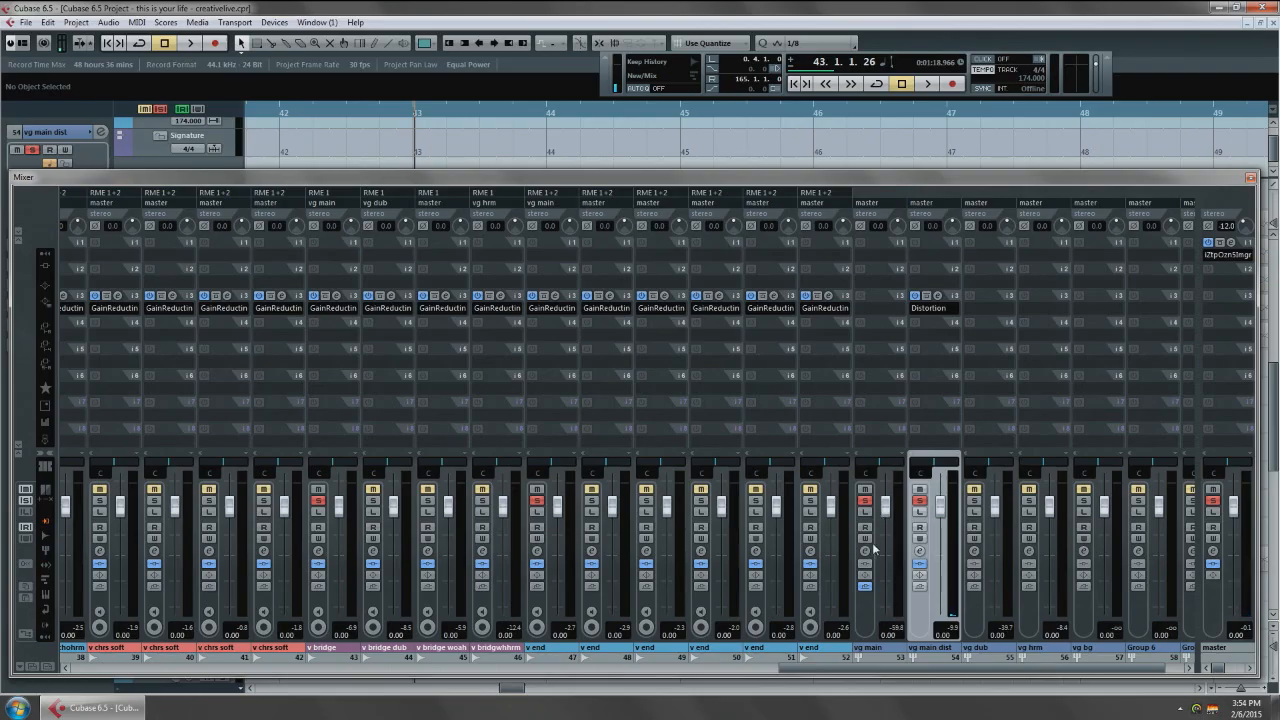
left_click(866, 551)
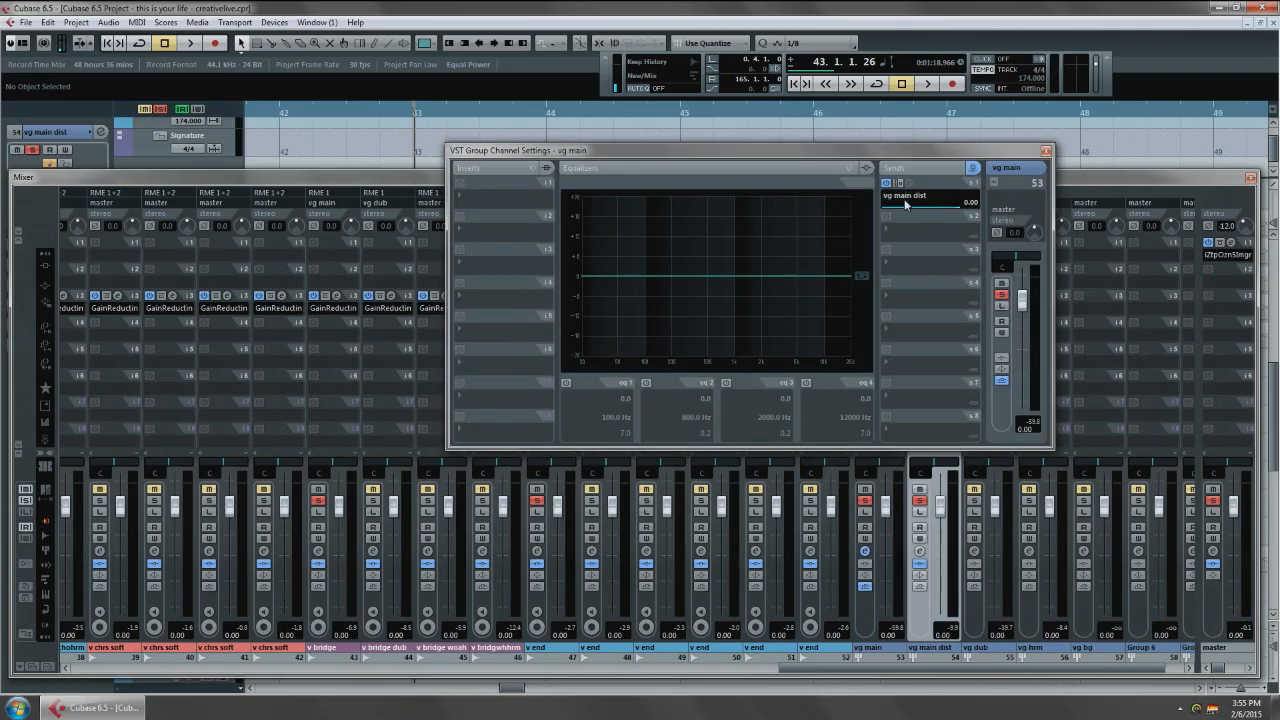
left_click(1046, 151)
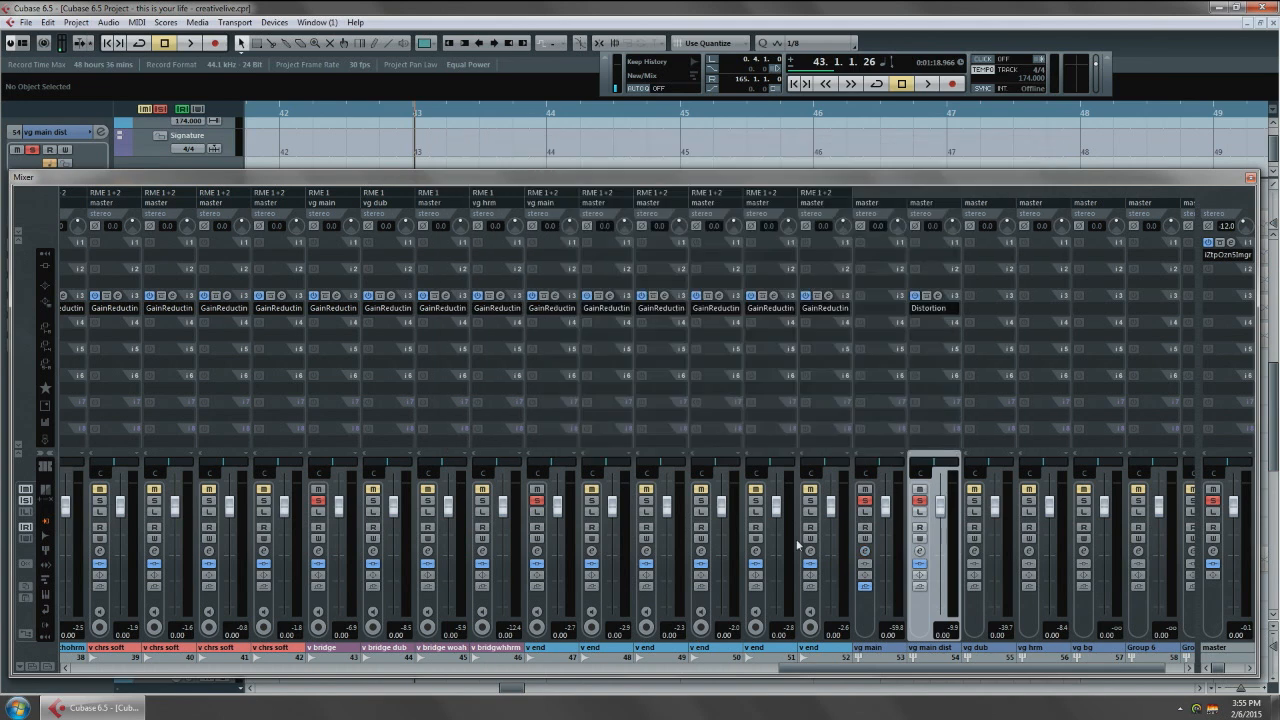
Play the chorus from bar 43 while balancing vg main dist against vg main, set its volume to -5.77, and clear the solos.
left_click_drag(955, 510, 932, 551)
left_click_drag(942, 612, 940, 535)
key("space")
key("space")
left_click_drag(940, 548, 948, 626)
key("space")
left_click_drag(941, 608, 940, 540)
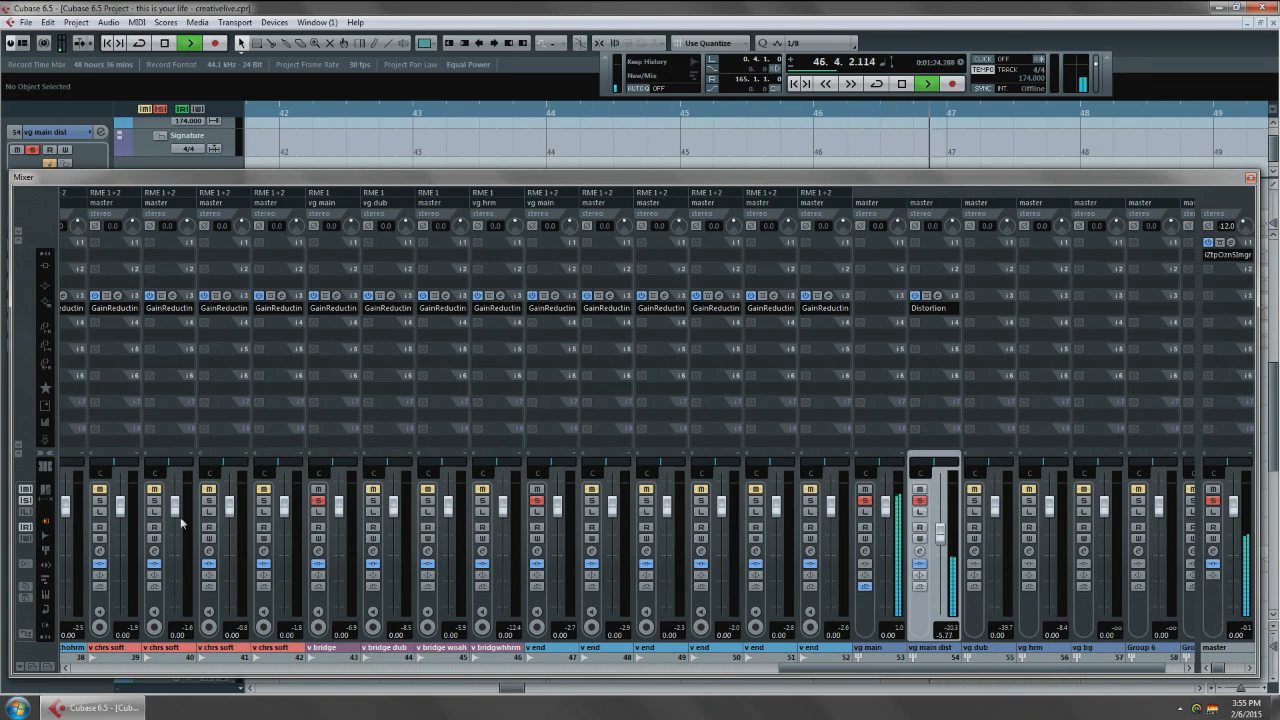
key("space")
Play the full mix from just before bar 43 through the chorus and watch the vocal group track levels.
key("F3")
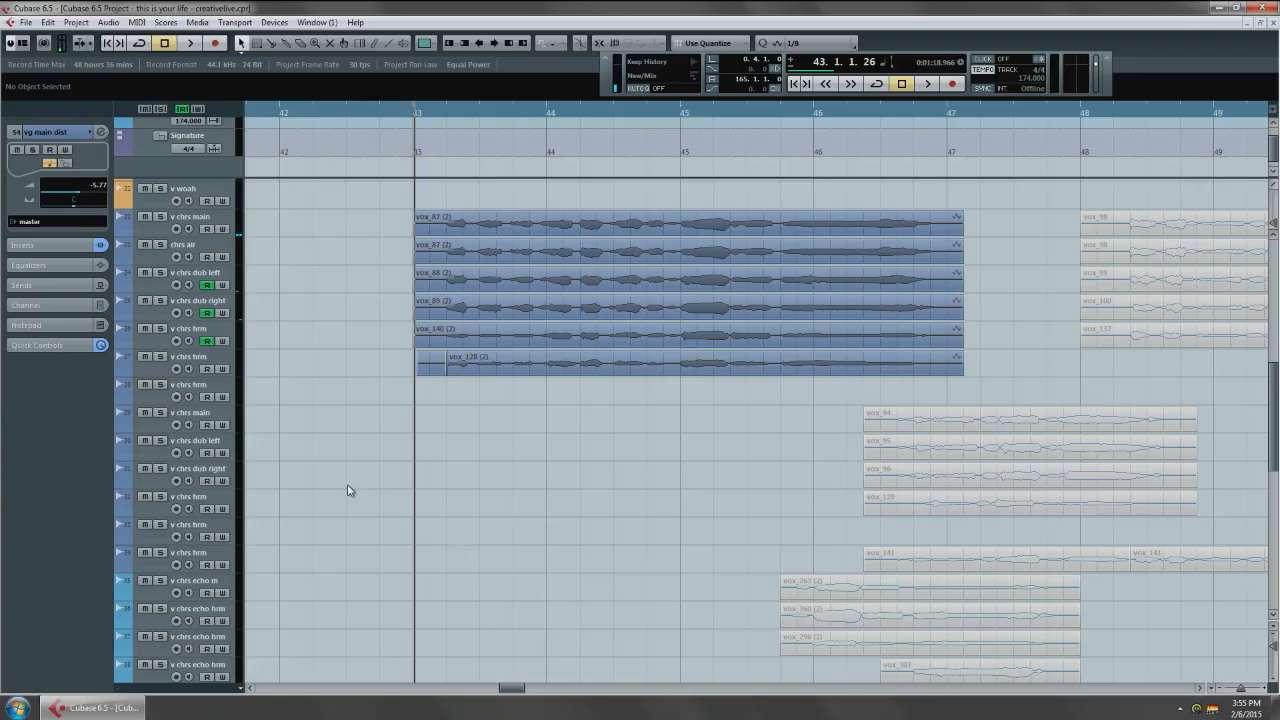
scroll(342, 470, "up", 10)
left_click(386, 112)
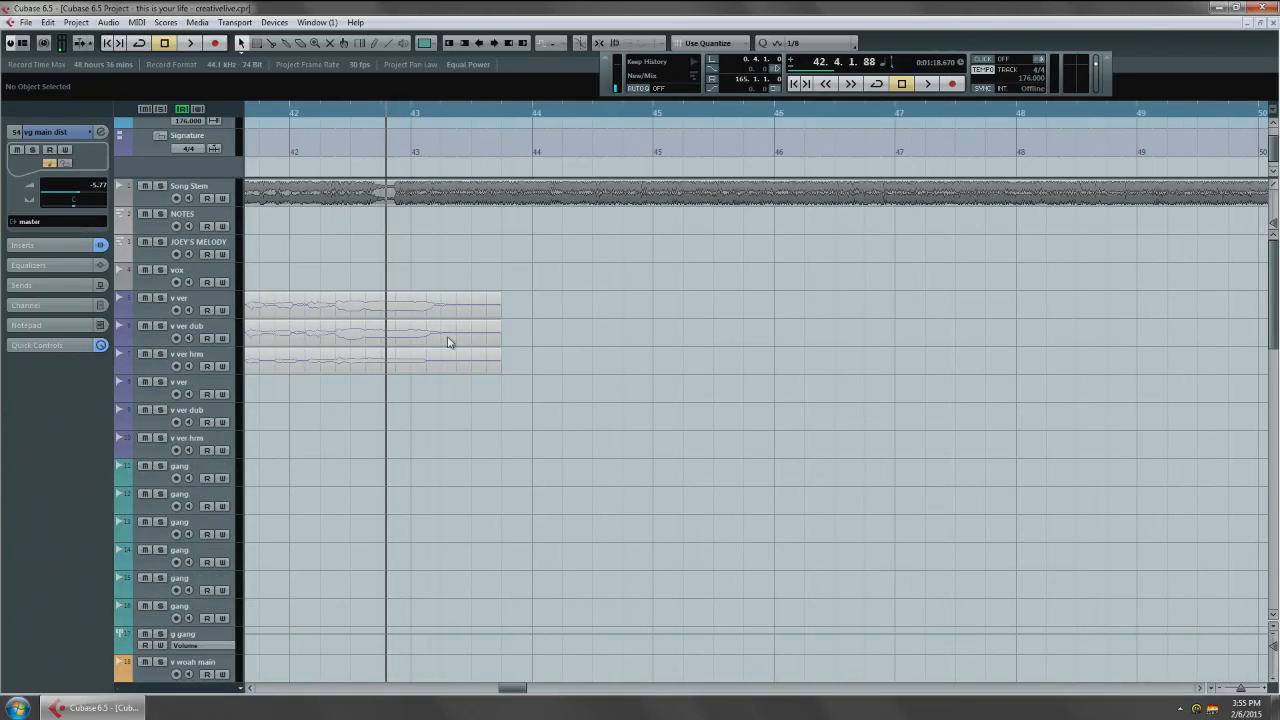
key("space")
scroll(446, 372, "down", 10)
scroll(446, 372, "down", 5)
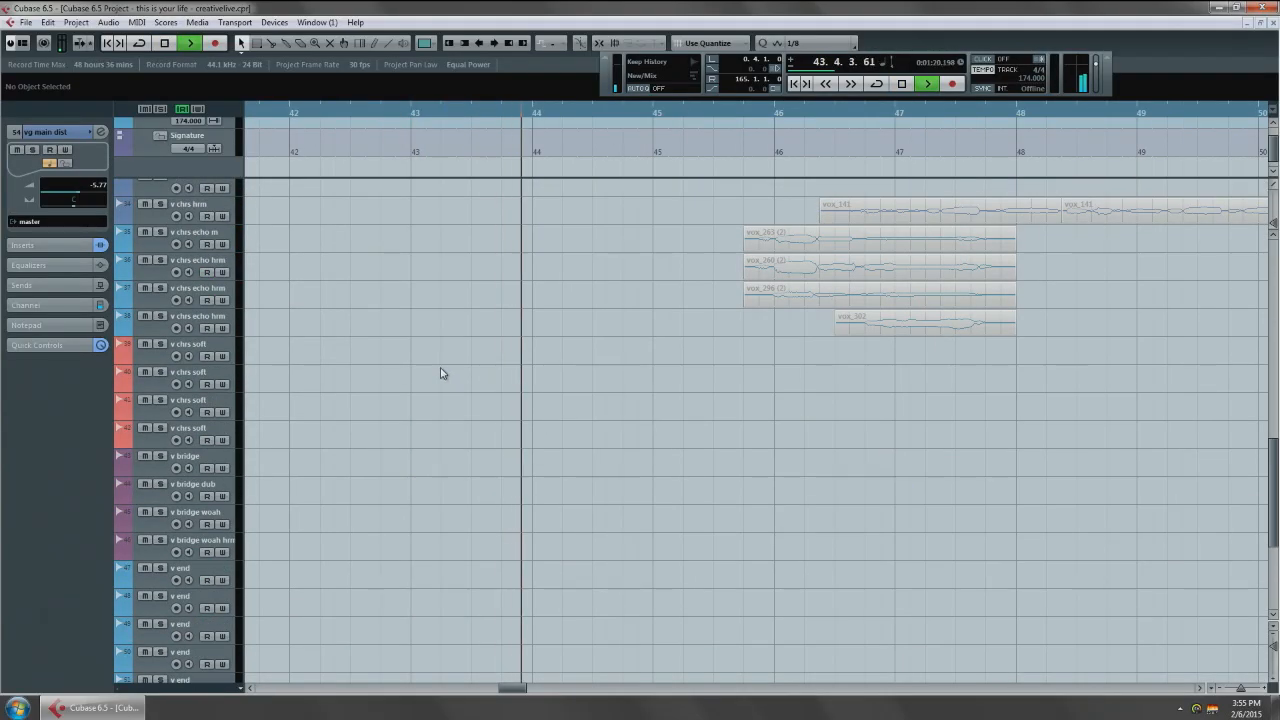
scroll(391, 400, "down", 5)
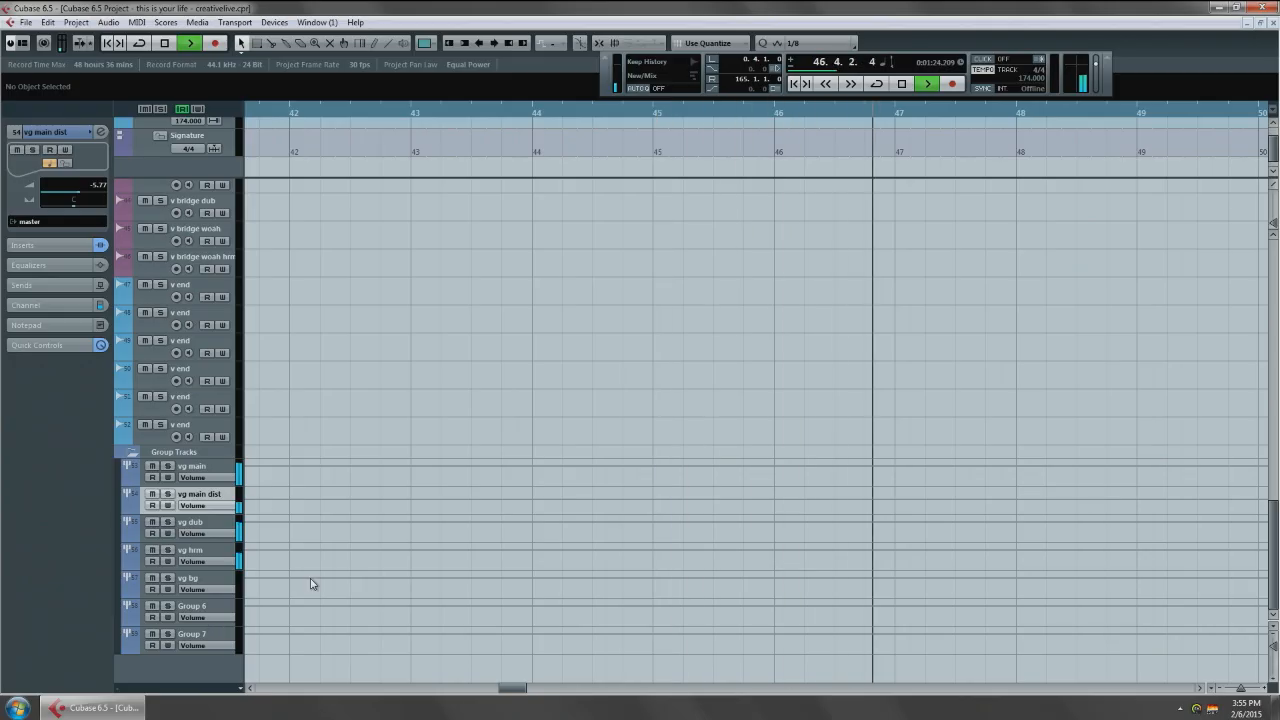
key("space")
Set Song Stem's volume to 1.51 while playing the mix from just before bar 43.
left_click(222, 475)
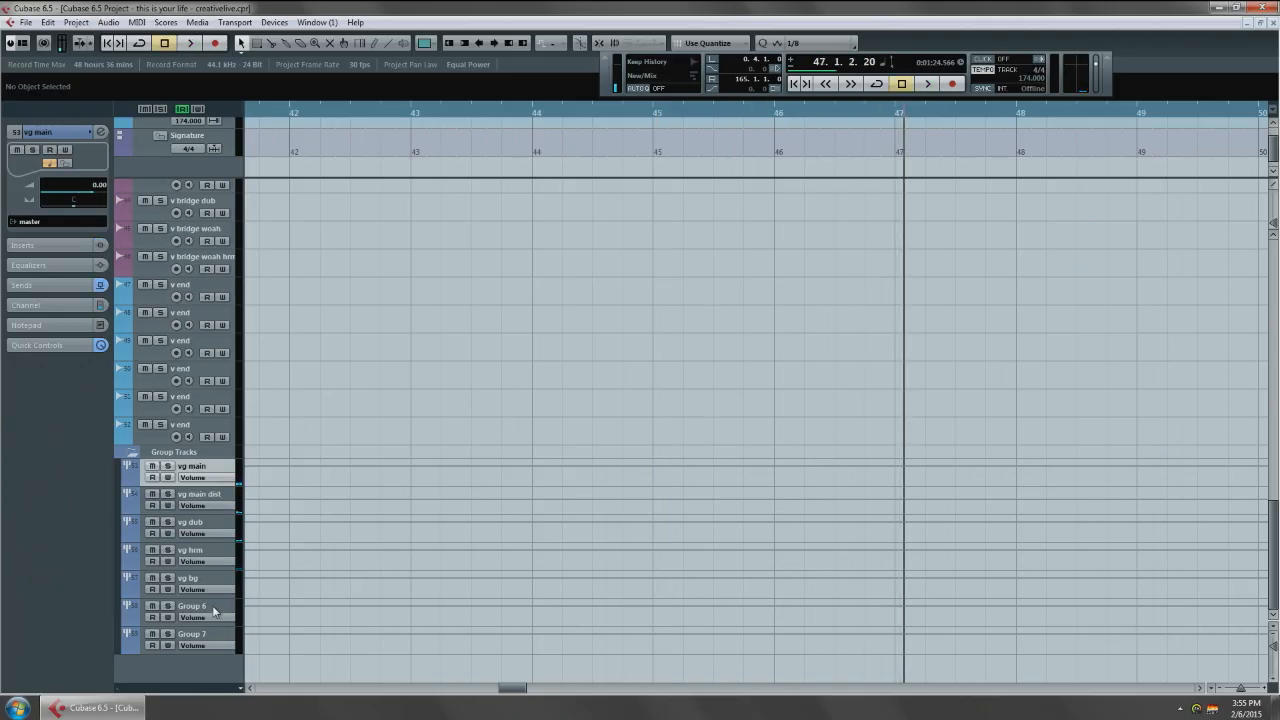
left_click(222, 580, "shift")
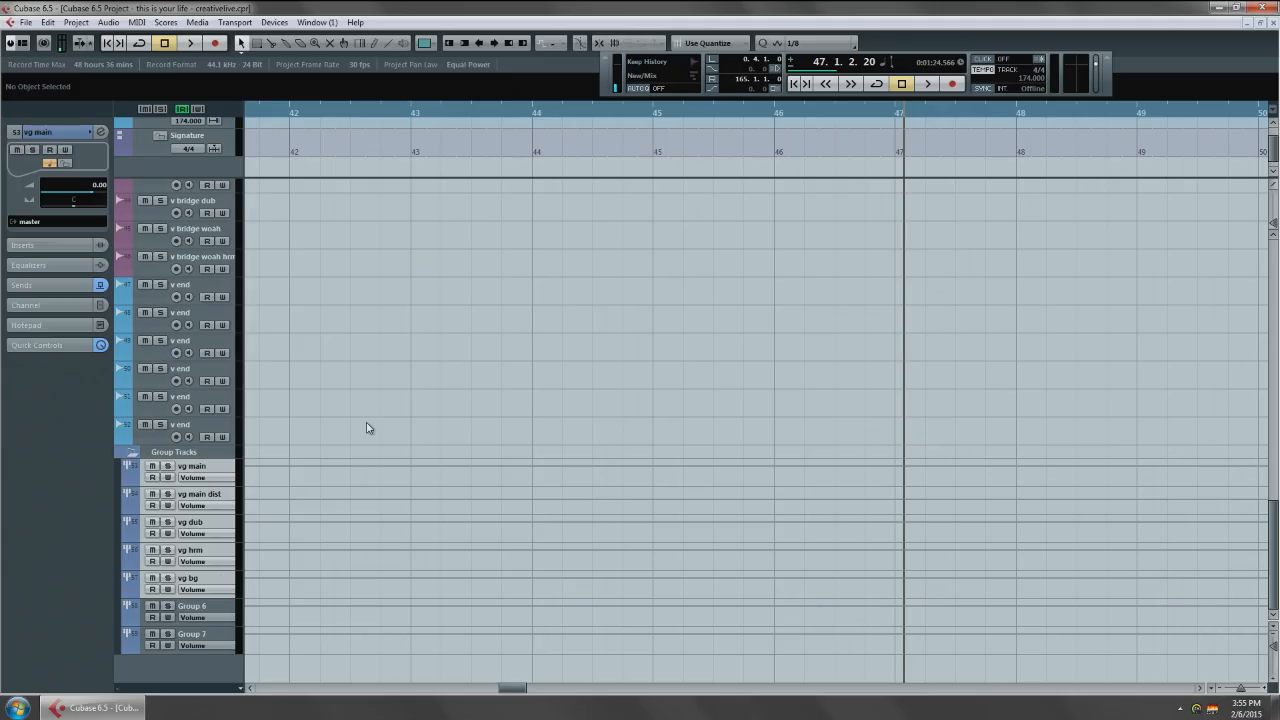
scroll(363, 433, "up", 15)
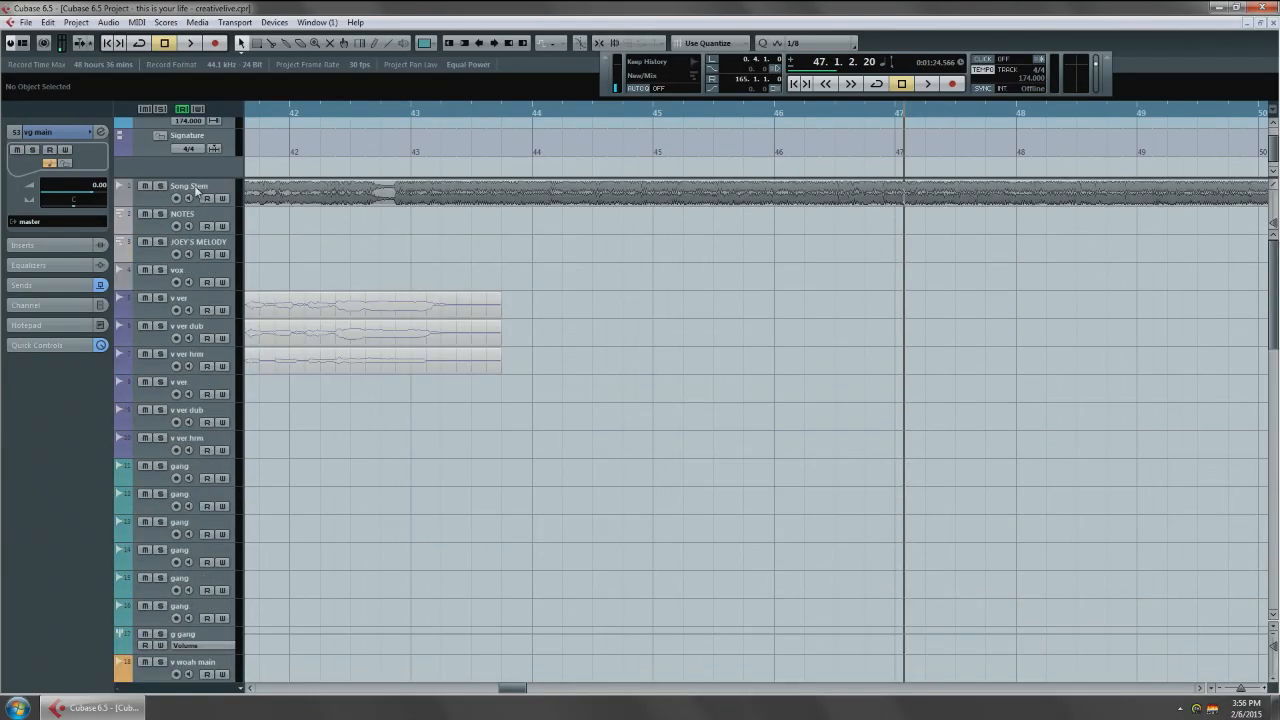
left_click(196, 187)
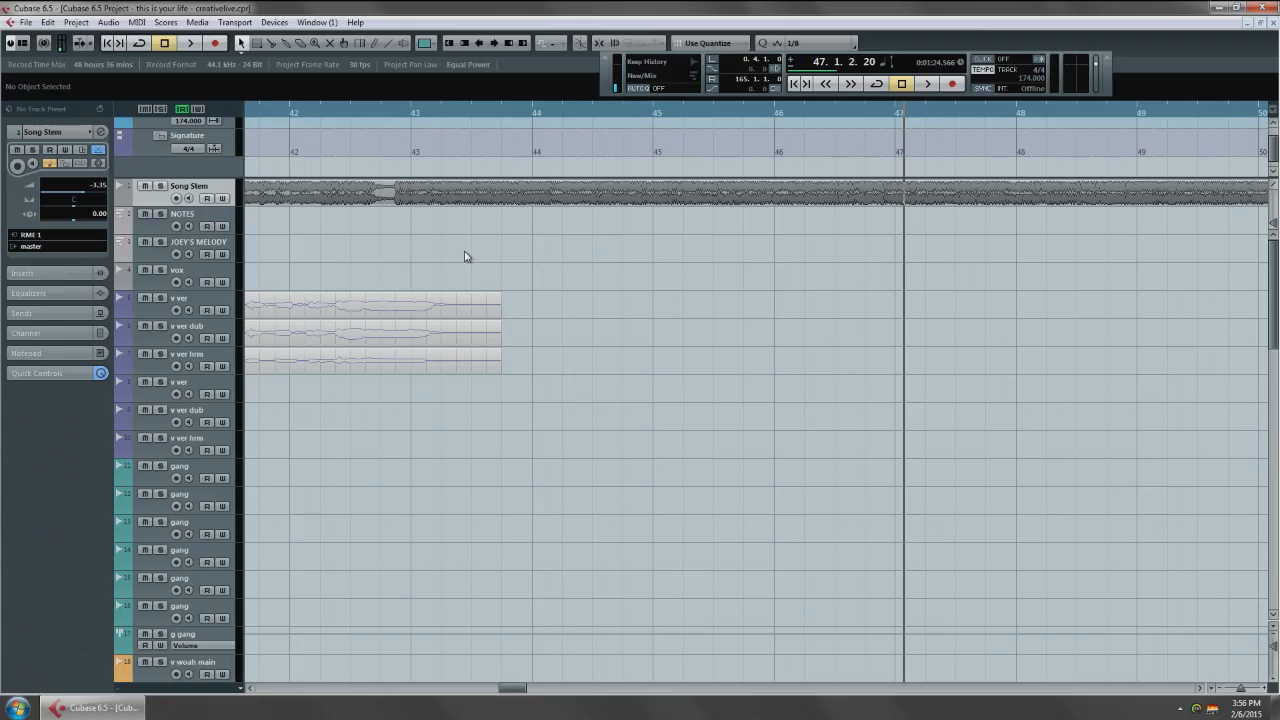
key("KP_Subtract")
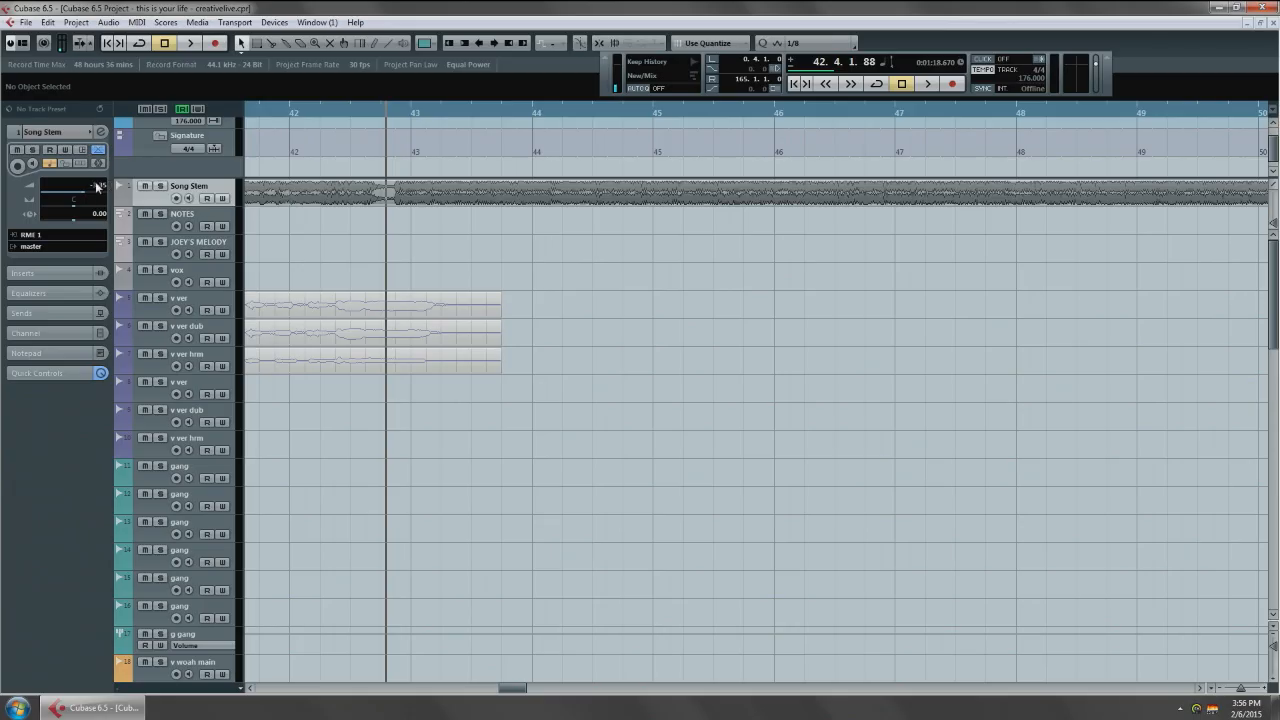
key("space")
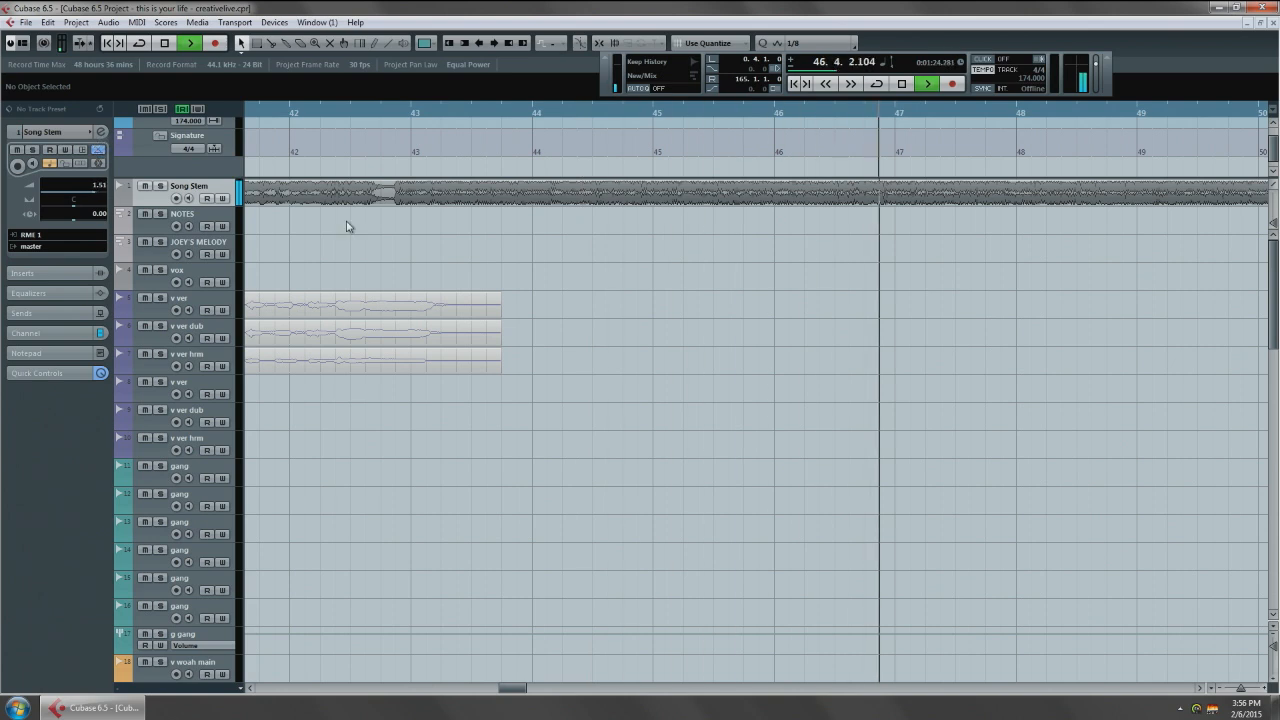
key("space")
Route the outputs of the five groups from vg main through vg bg together to Group 7.
scroll(505, 340, "down", 5)
scroll(480, 355, "down", 5)
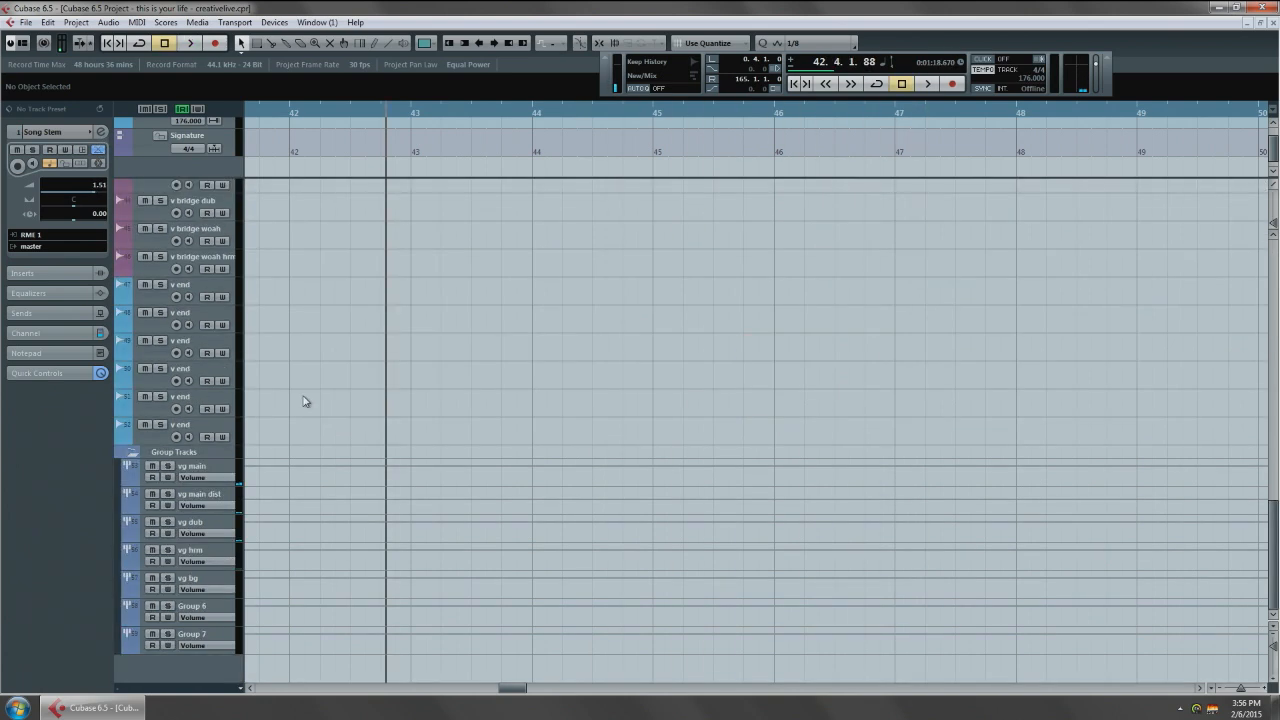
left_click(212, 465)
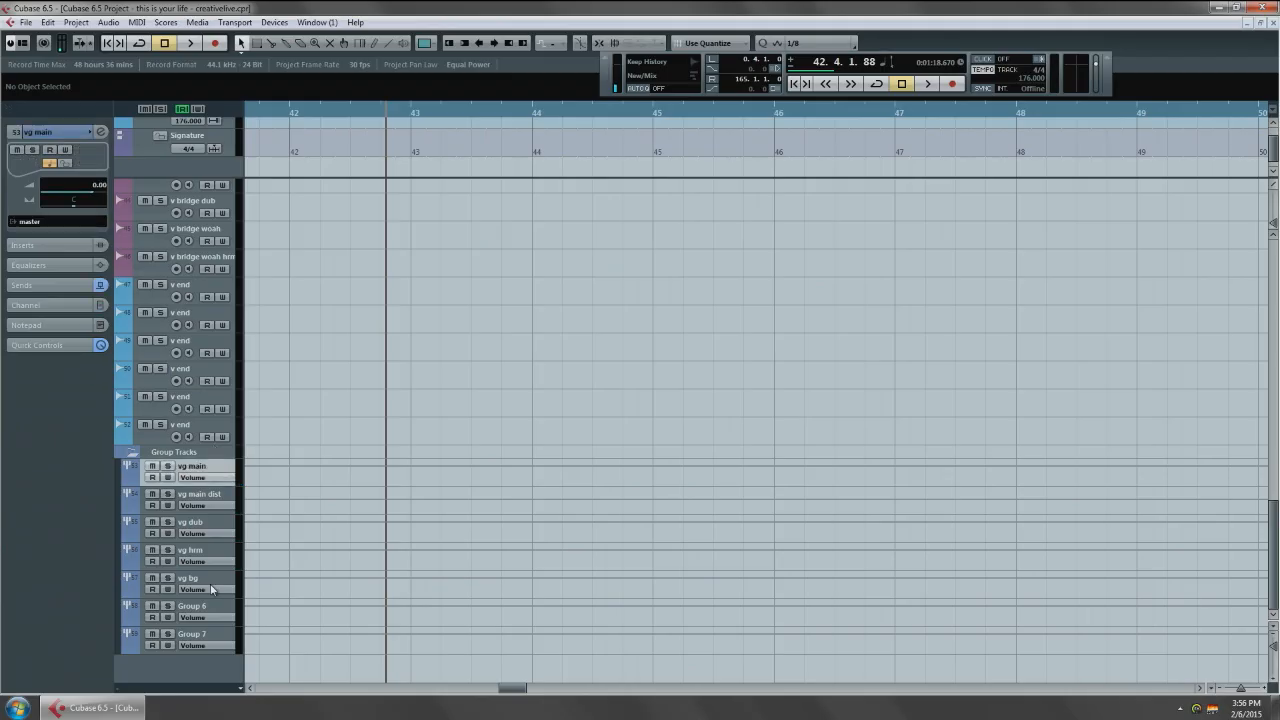
left_click(205, 578, "shift")
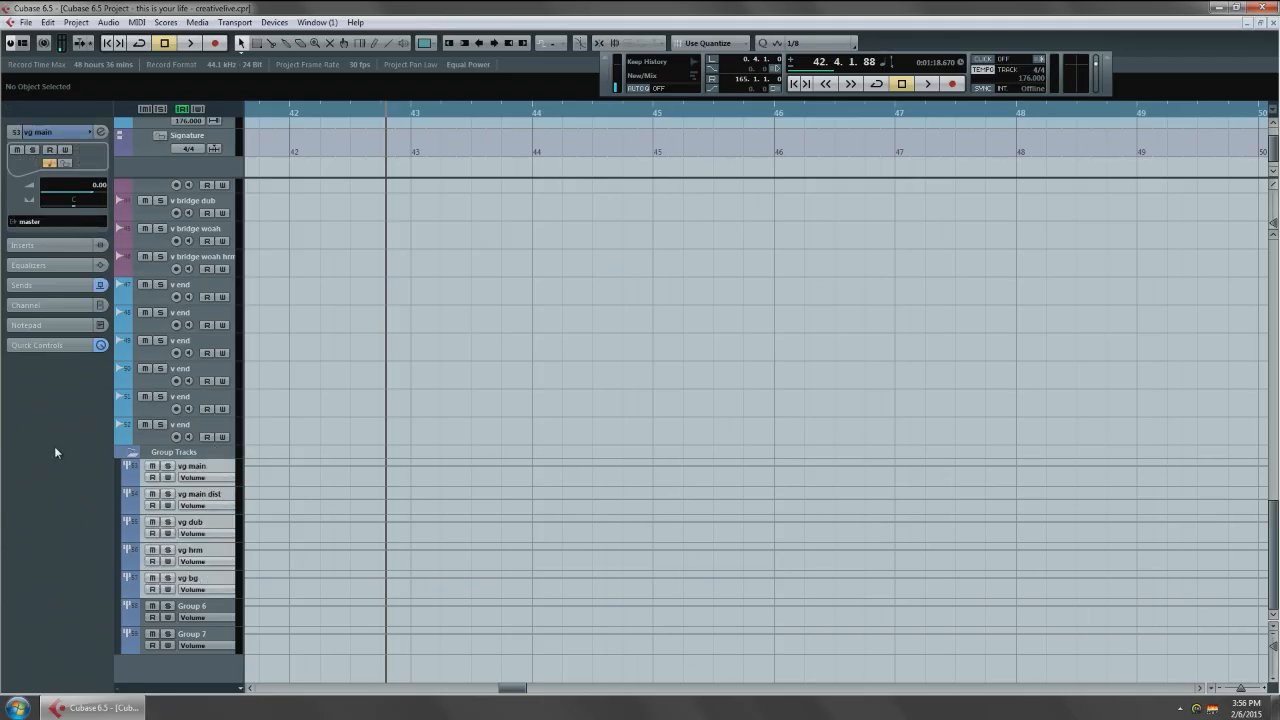
left_click(42, 248)
left_click(46, 132)
left_click(47, 223)
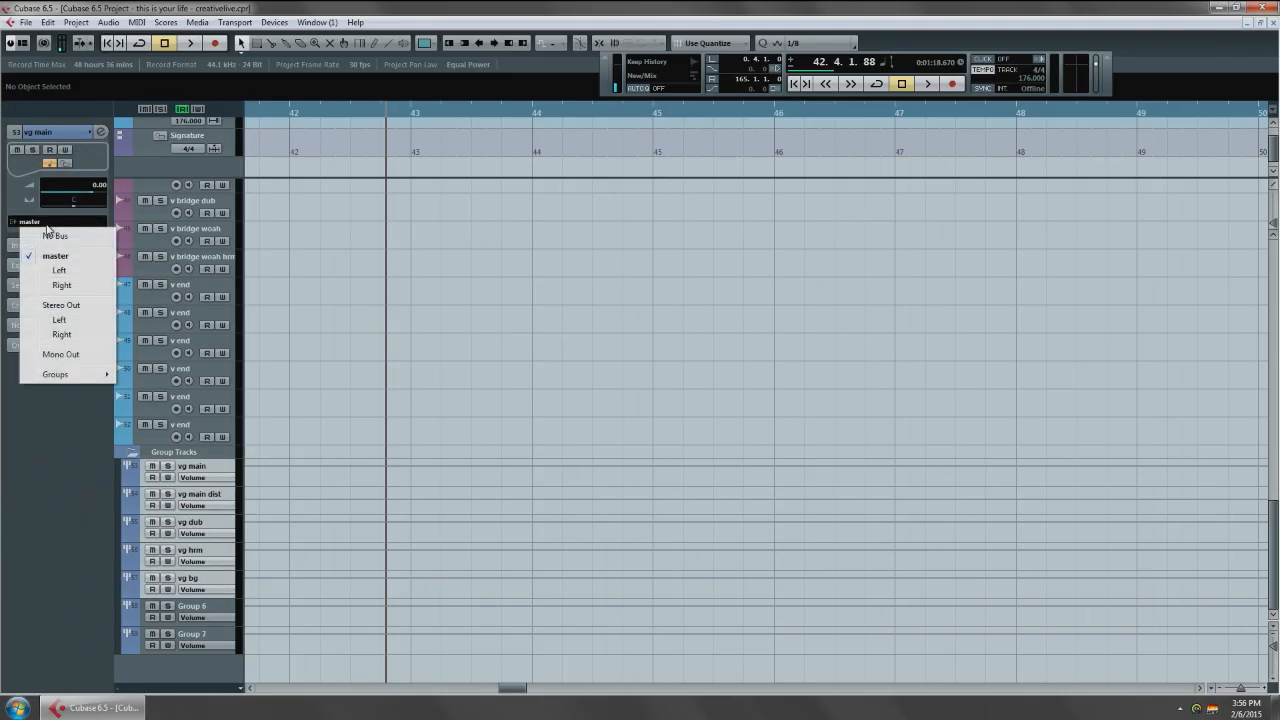
mouse_move(53, 371)
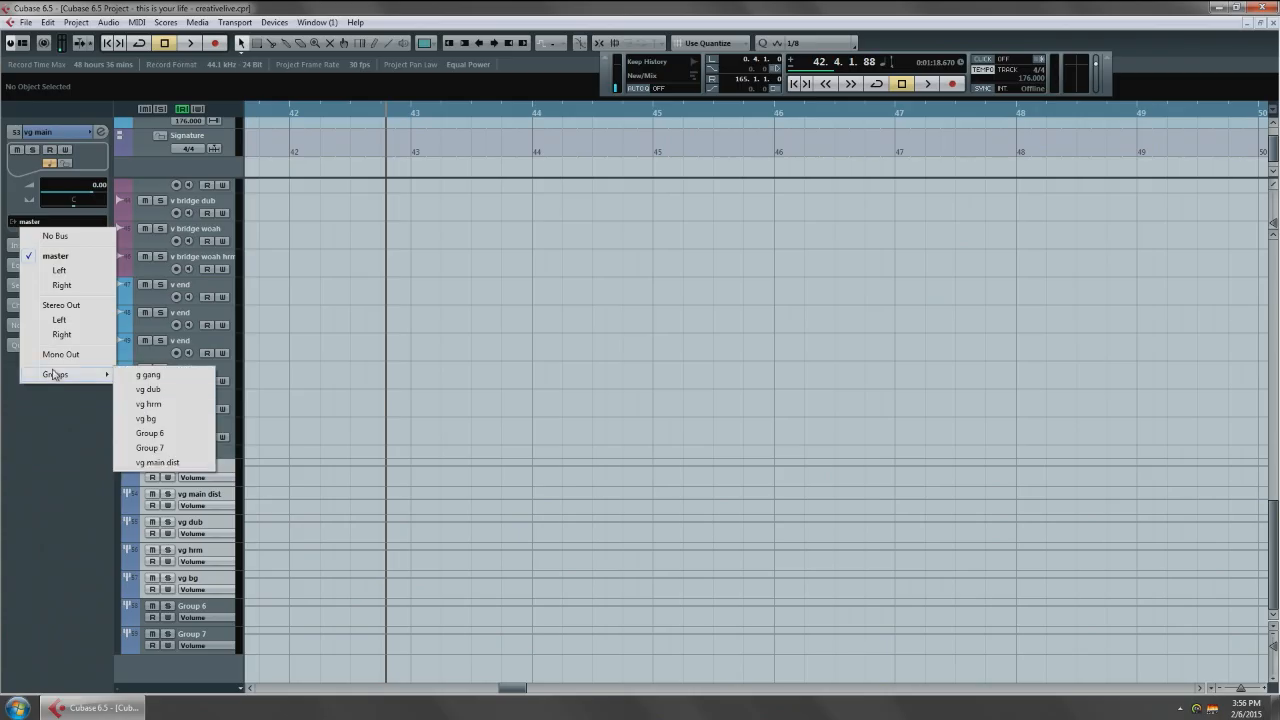
left_click(160, 448)
Rename Group 7 as vg all and delete the unused Group 6 track.
double_click(203, 637)
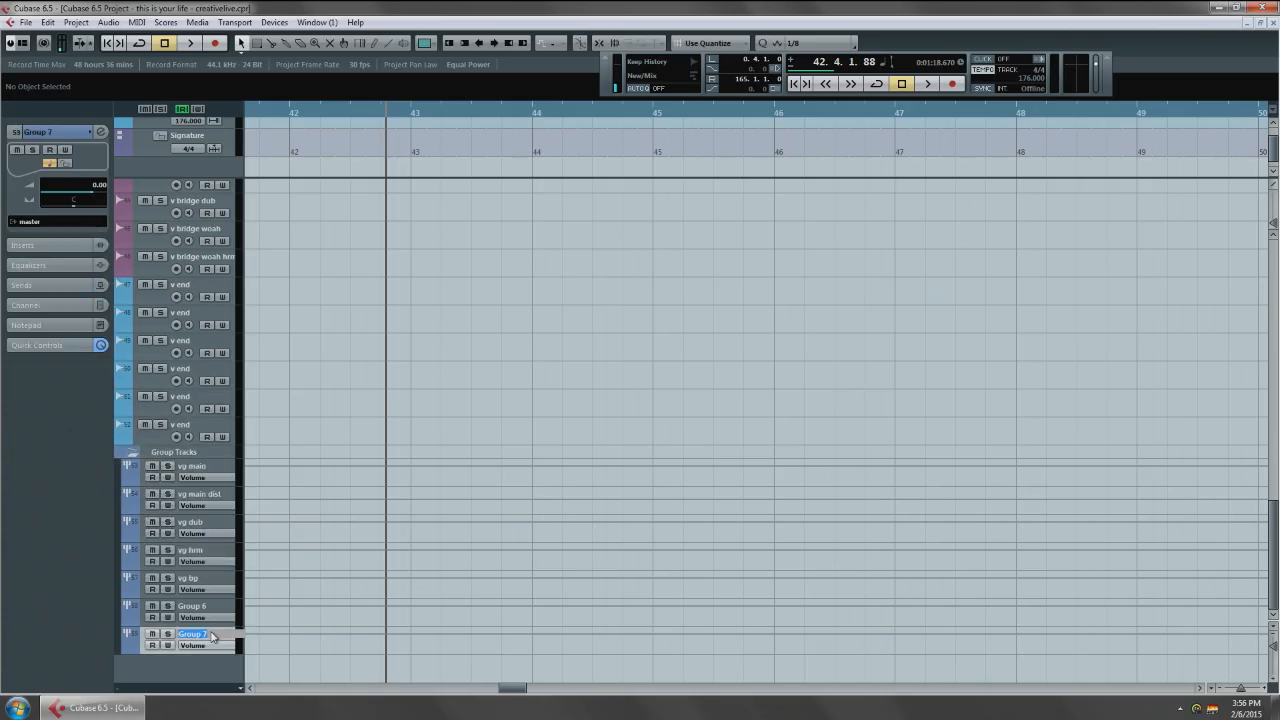
type("vg all")
key("Return")
left_click_drag(211, 637, 196, 606)
left_click(213, 636)
key("shift+Delete")
Play the chorus from just before bar 43 while trying different vg all levels in the mixer, returning its fader to 0.00.
key("F3")
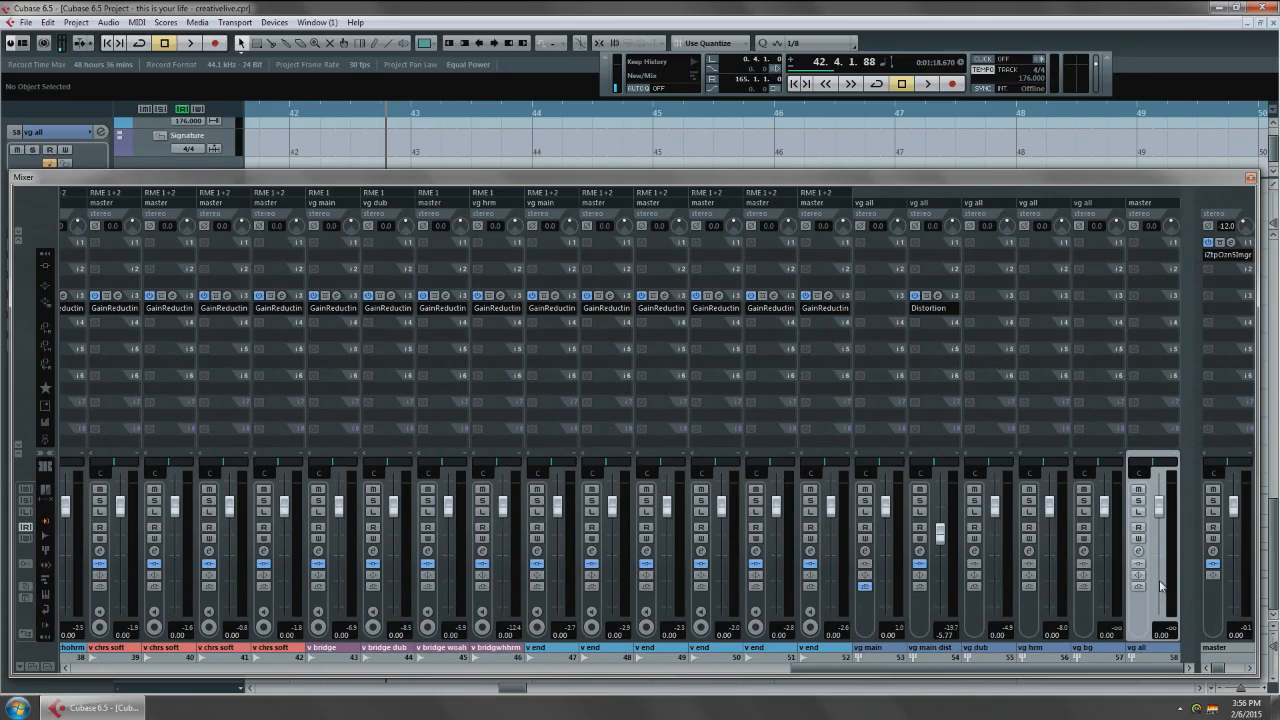
mouse_move(1168, 487)
left_mouse_down()
mouse_move(1160, 587)
mouse_move(1155, 460)
mouse_move(1159, 598)
mouse_move(1159, 488)
mouse_move(1159, 509)
left_mouse_up()
key("space")
left_click_drag(1163, 540, 1162, 508)
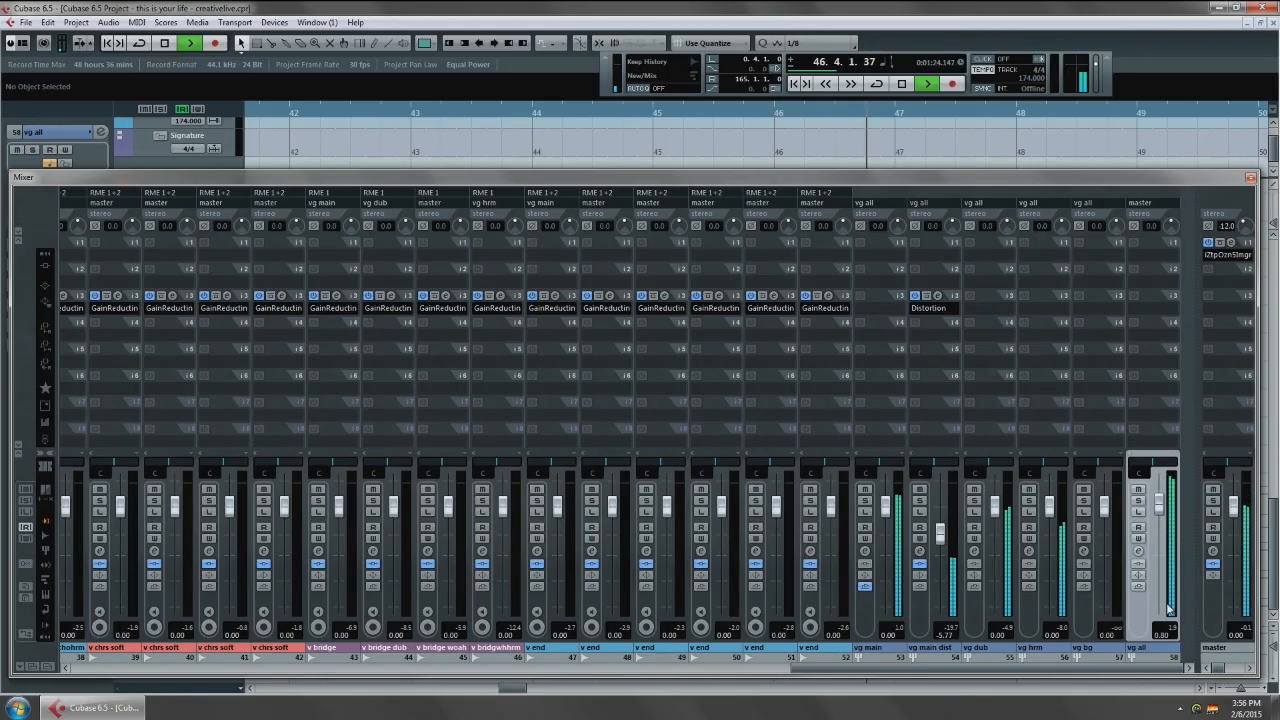
key("space")
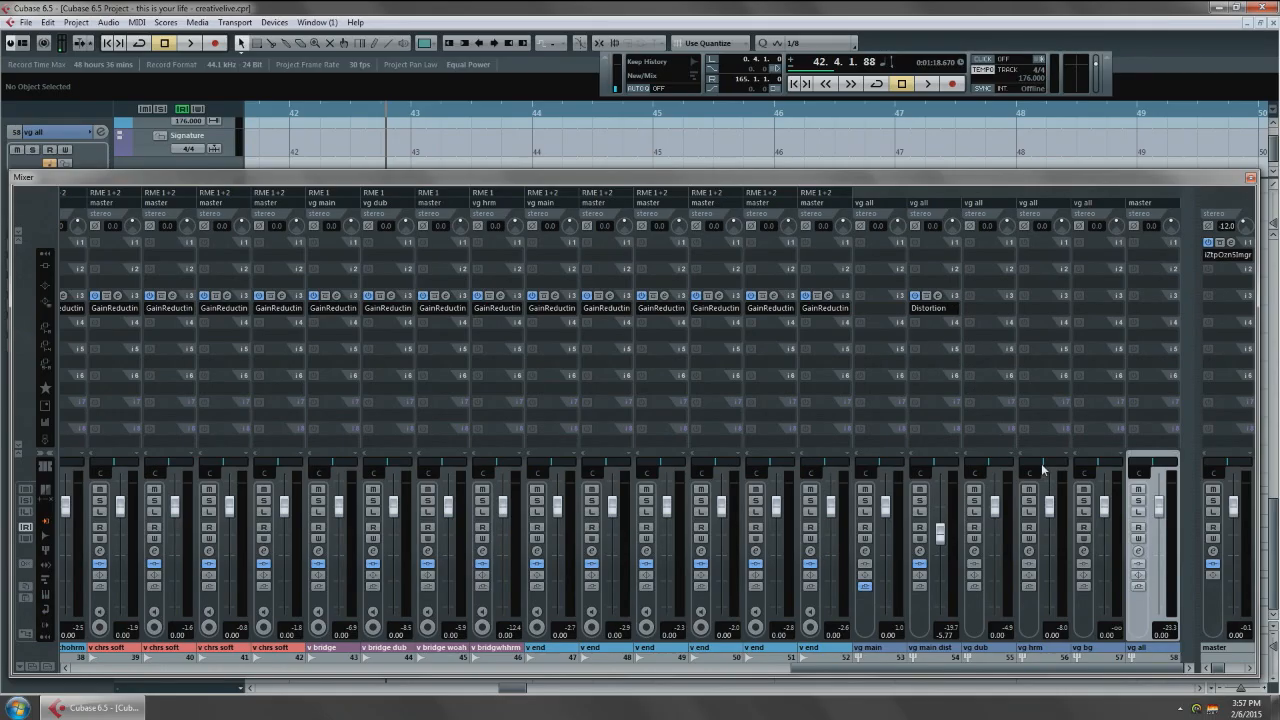
Replace the Distortion insert on vg main dist with Kramer Tape Stereo.
left_click(938, 309)
left_click(946, 283)
left_click(945, 308)
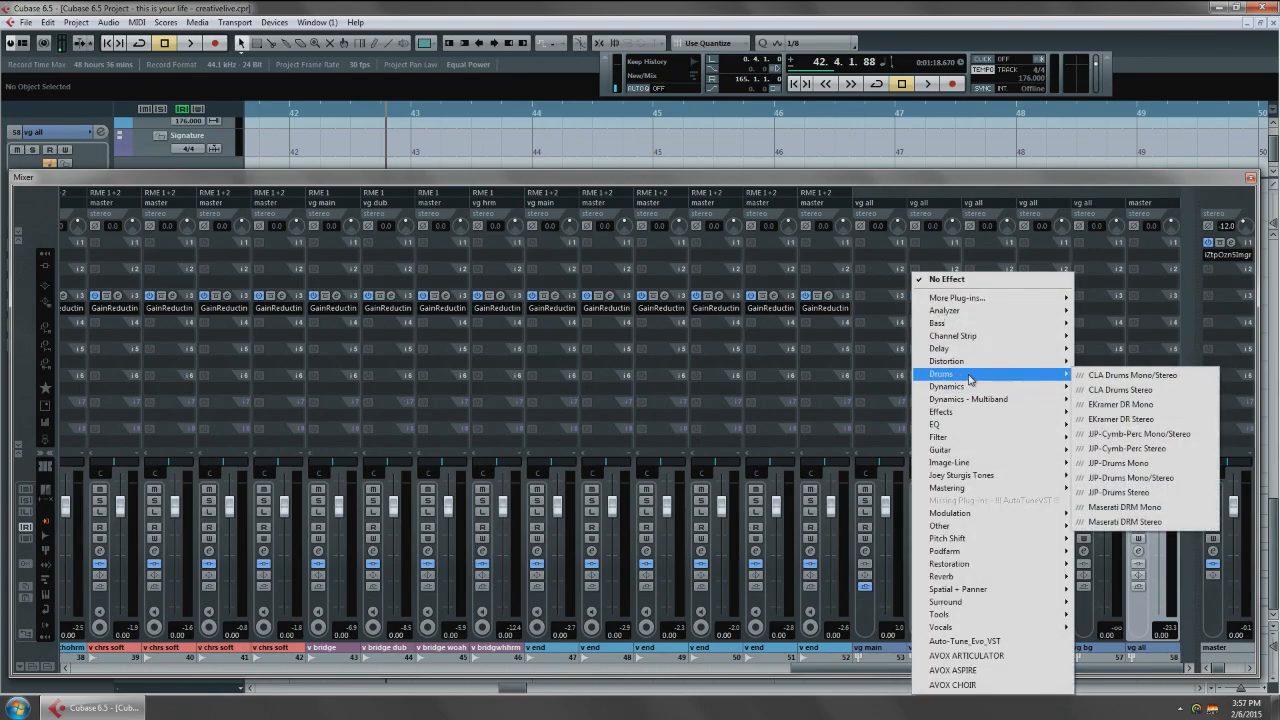
mouse_move(1017, 484)
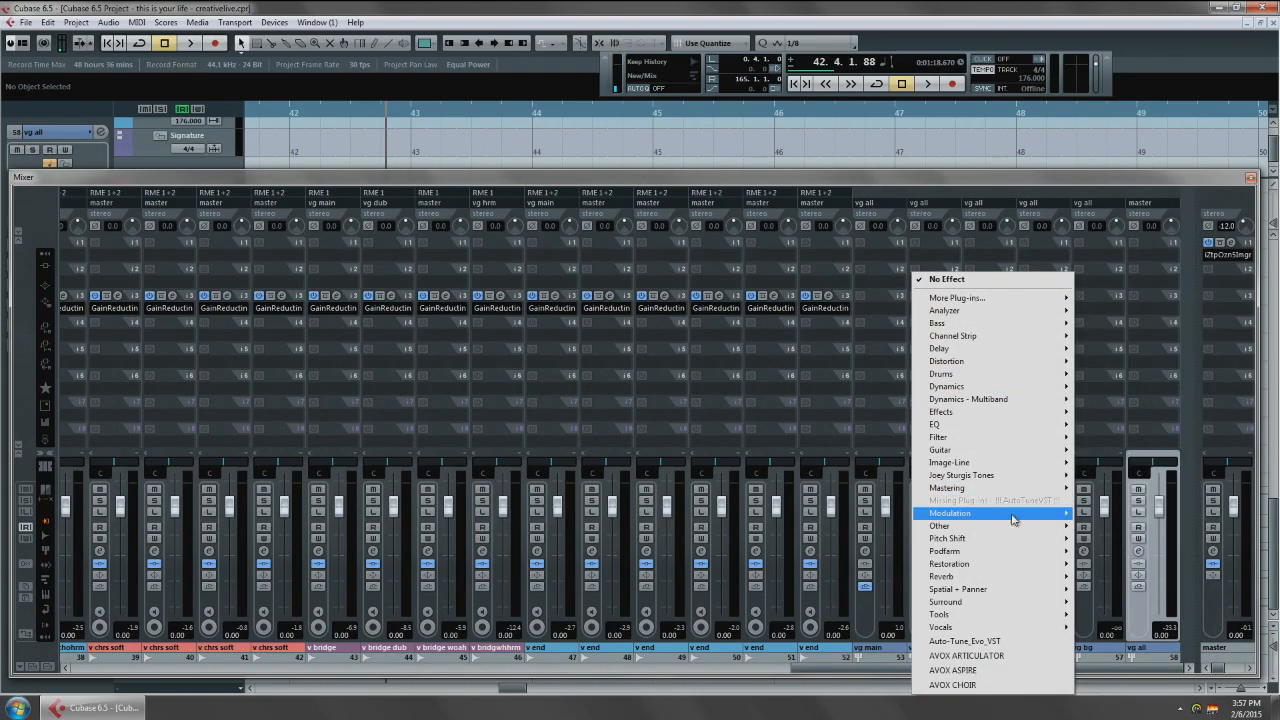
mouse_move(1015, 363)
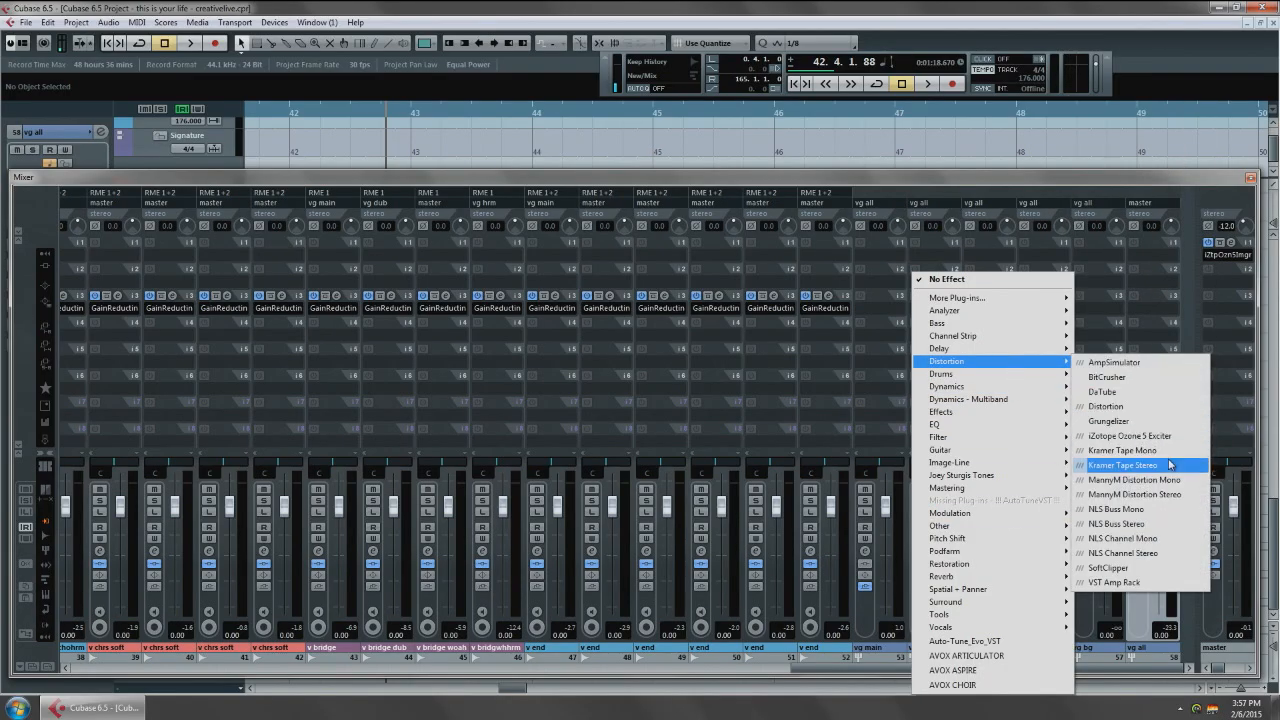
left_click(1168, 465)
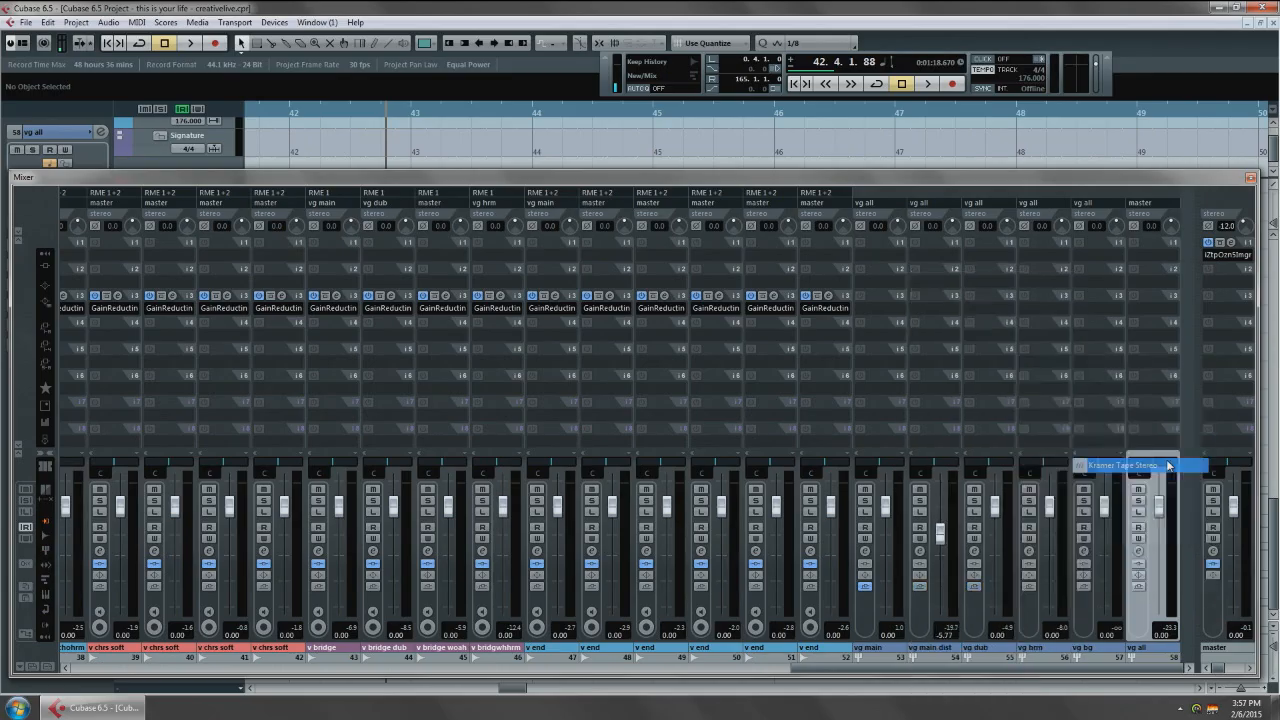
key("F3")
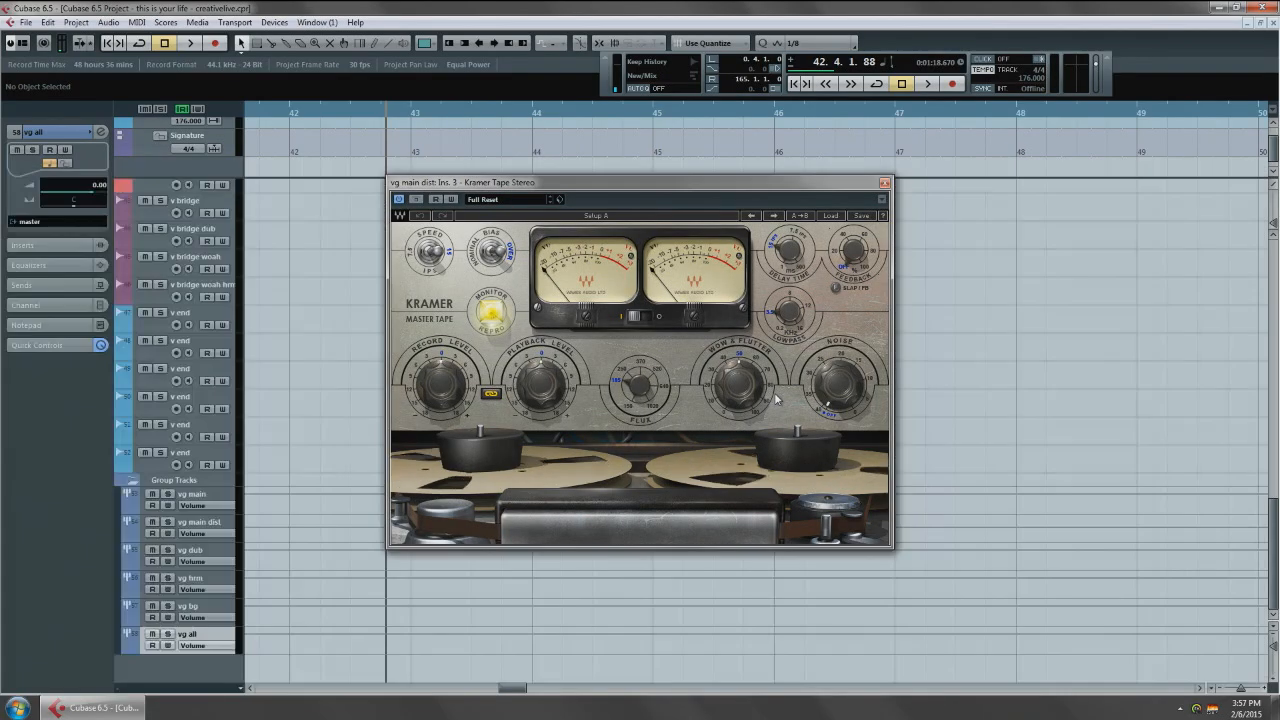
Check vg main's send, lower vg main's volume to -∞ and solo vg main dist.
left_click(222, 522)
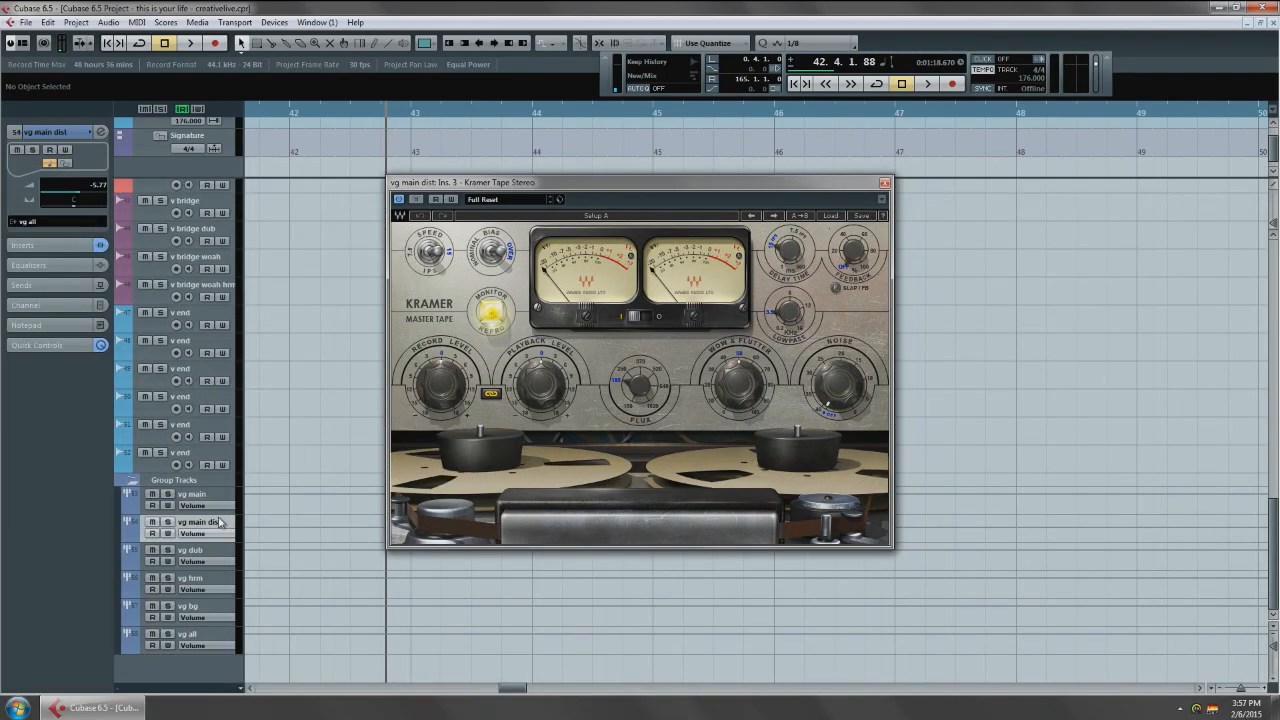
key("F3")
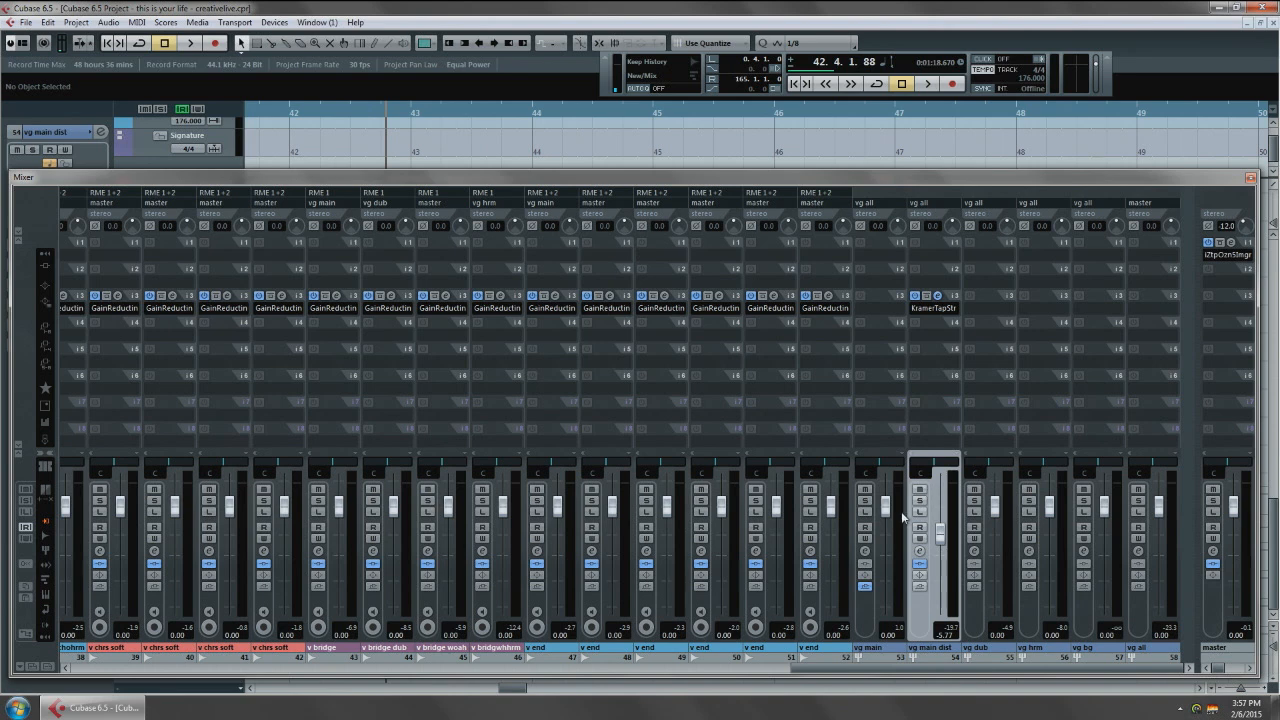
left_click(865, 552)
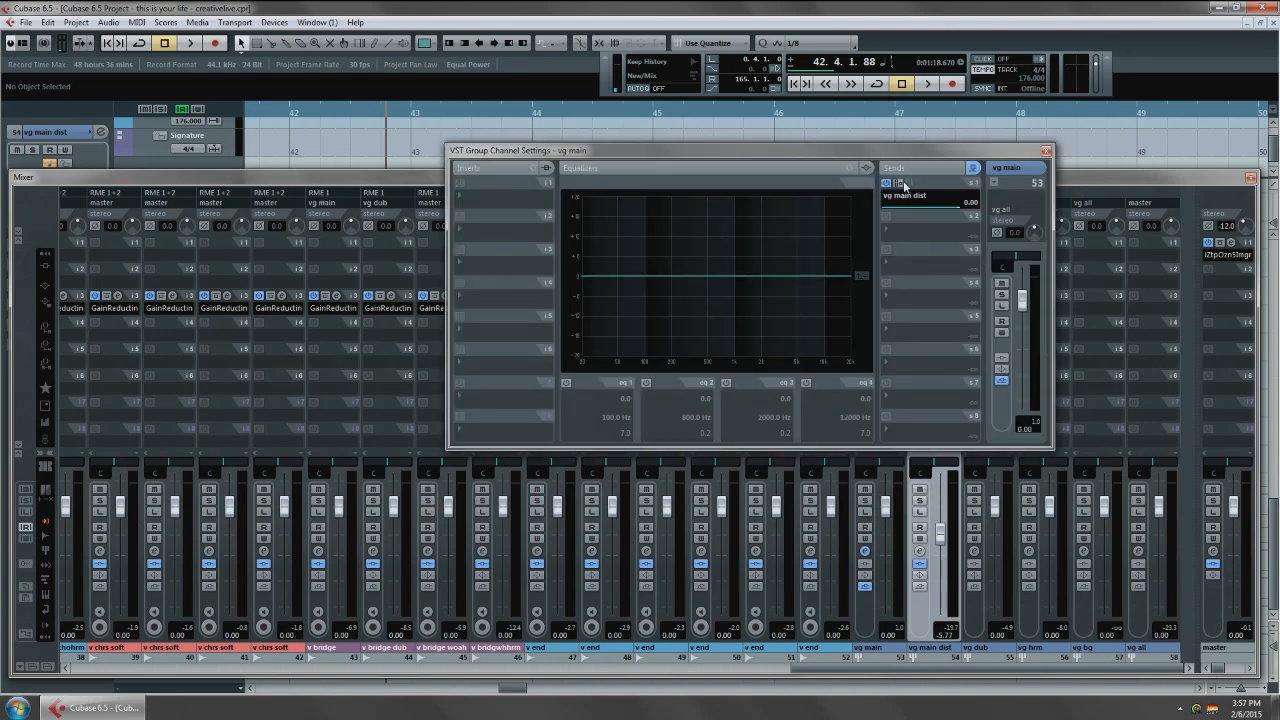
left_click(1046, 151)
left_click_drag(885, 508, 885, 606)
key("s")
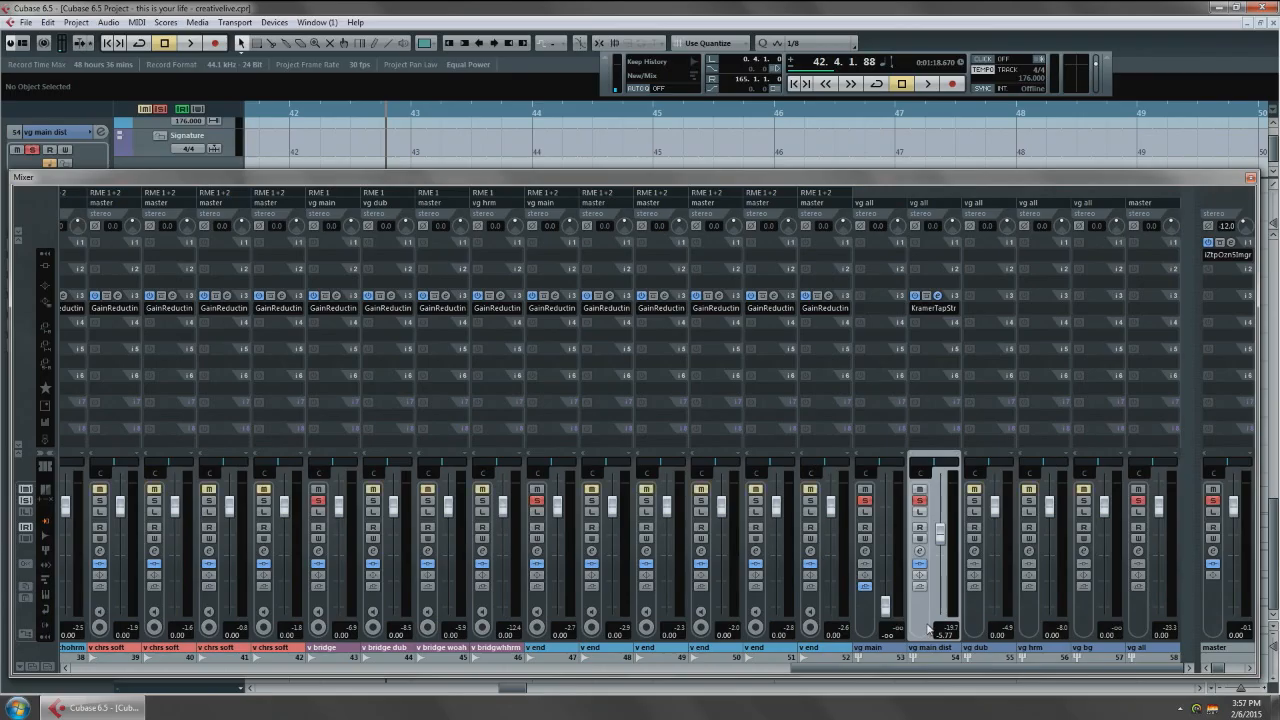
Play the soloed vg main dist through Kramer Tape Stereo and raise the plug-in's Flux.
key("space")
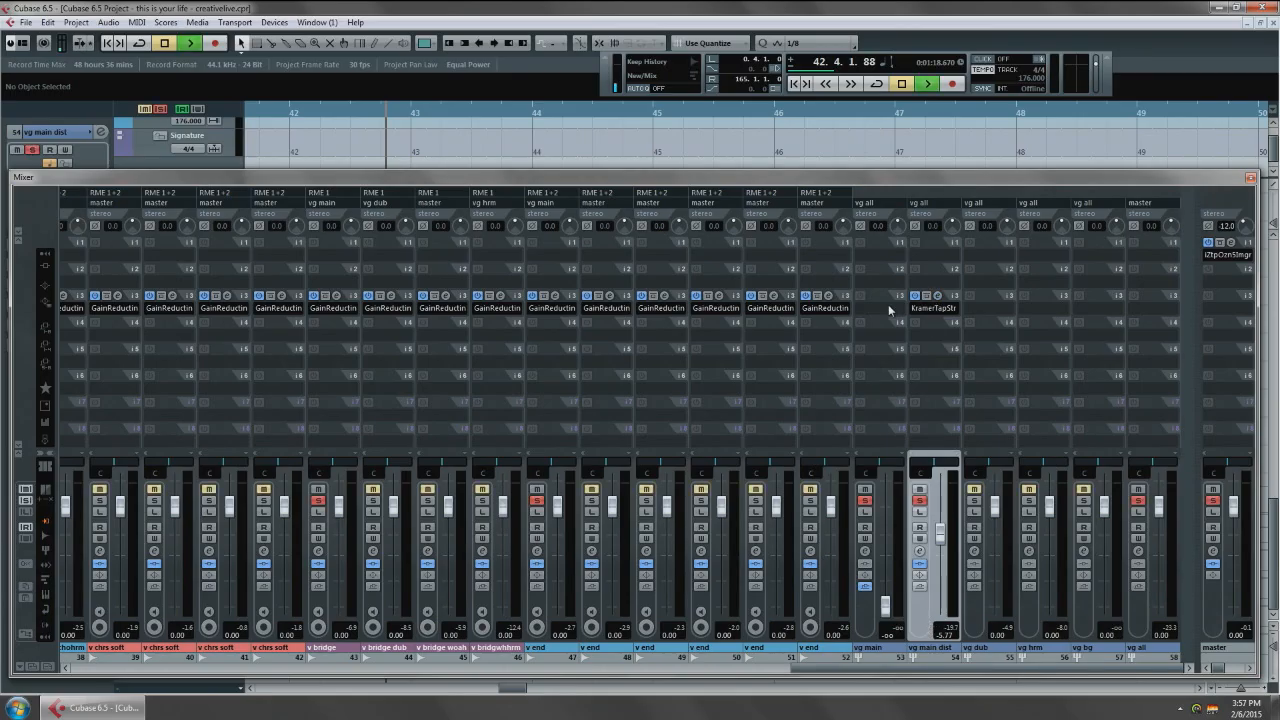
left_click(924, 296)
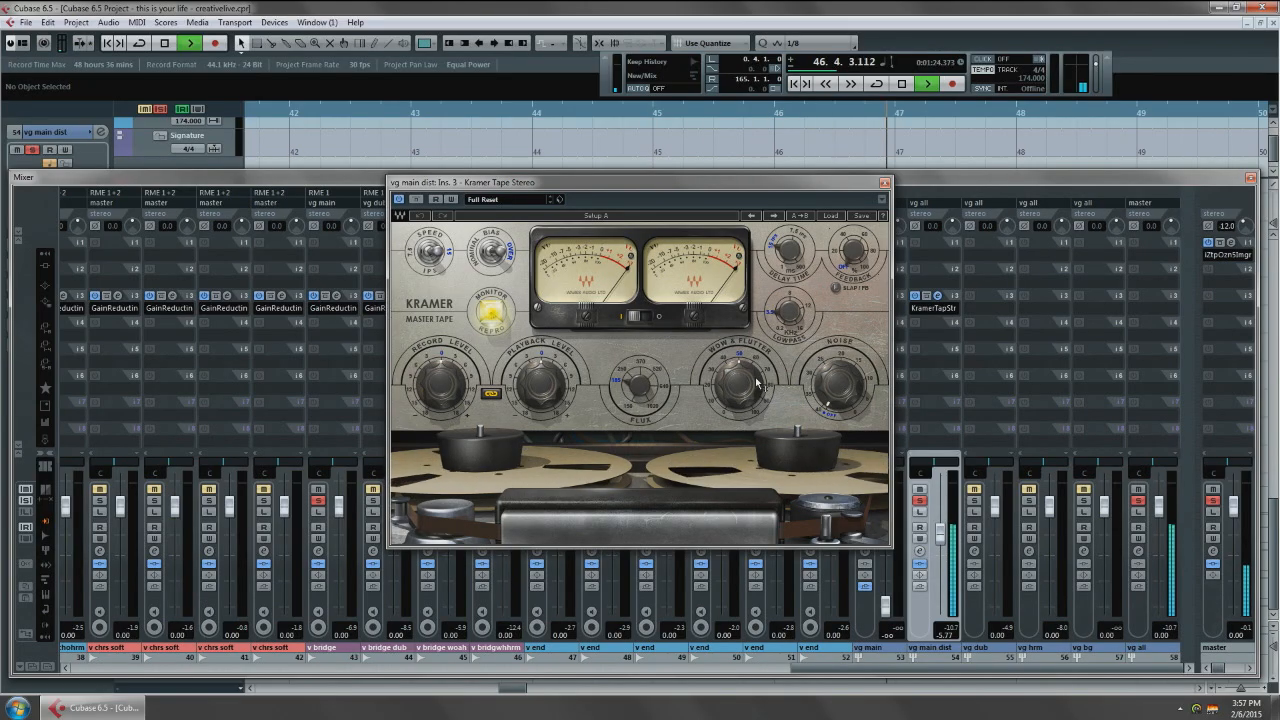
key("space")
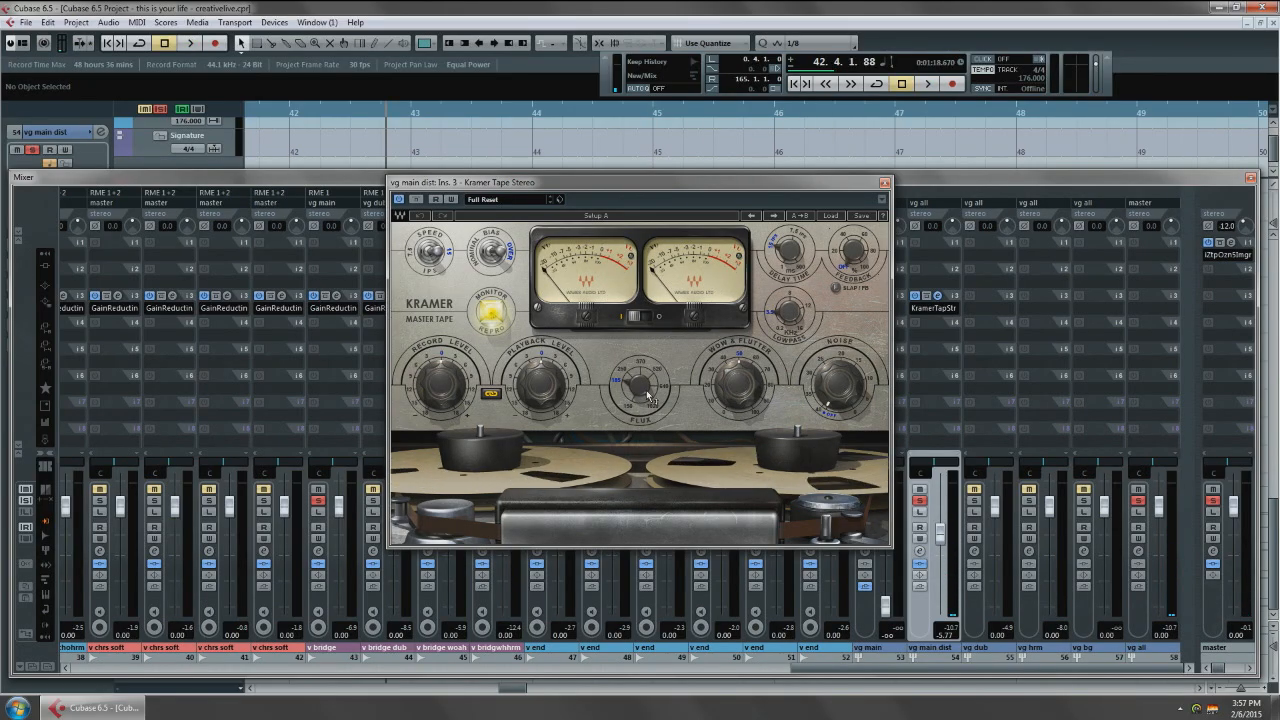
key("KP_Subtract")
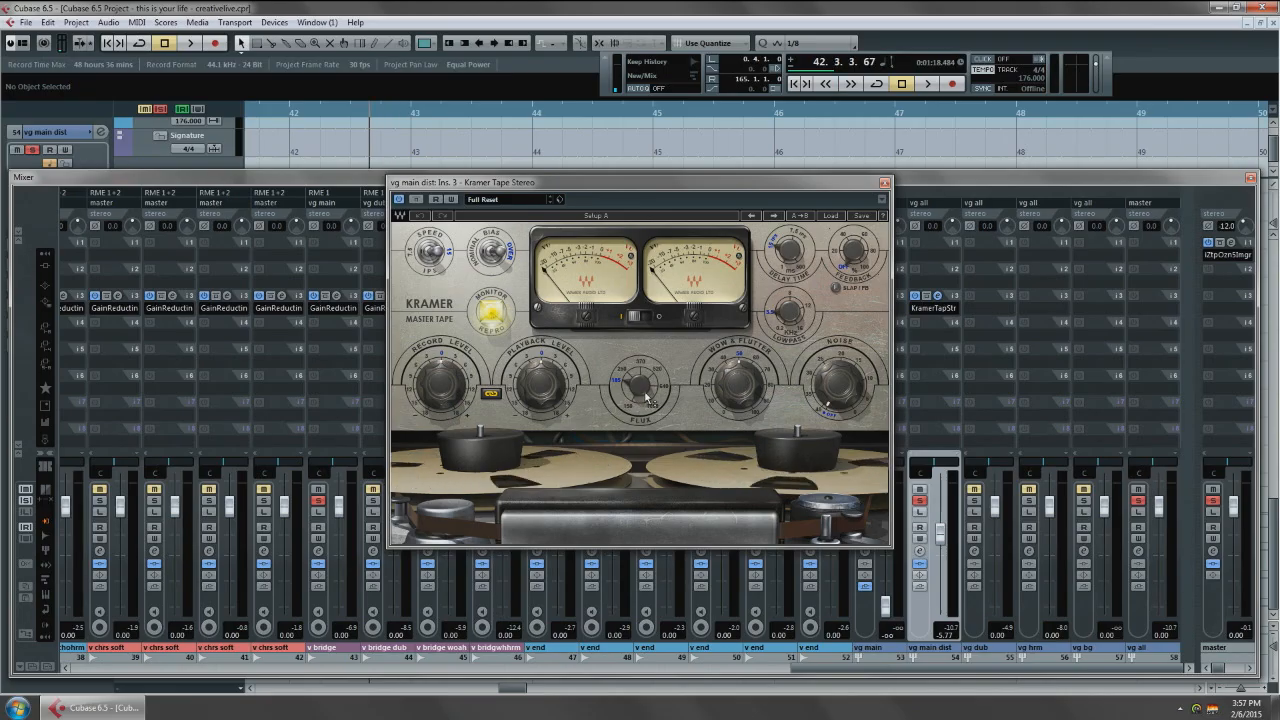
key("space")
left_click_drag(641, 393, 641, 360)
key("space")
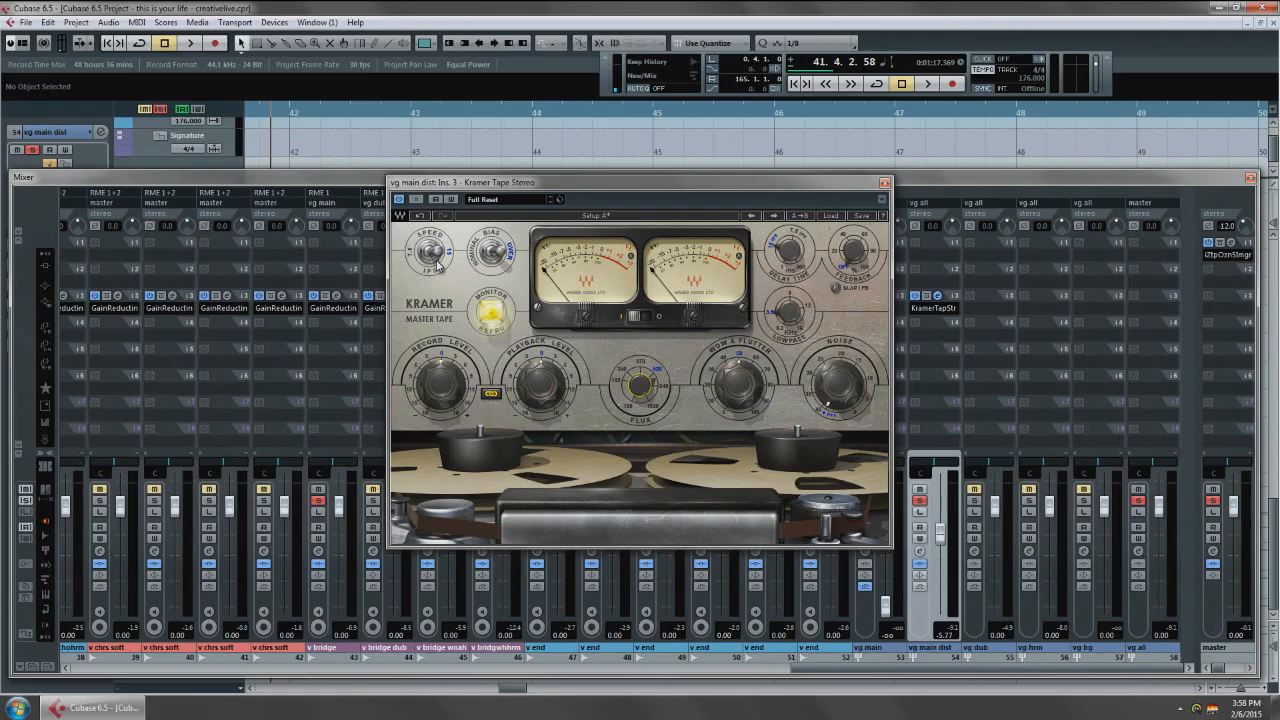
Compare the tape speeds on Kramer Tape Stereo while playing the chorus and leave the speed at 7.5 ips.
key("space")
mouse_move(434, 258)
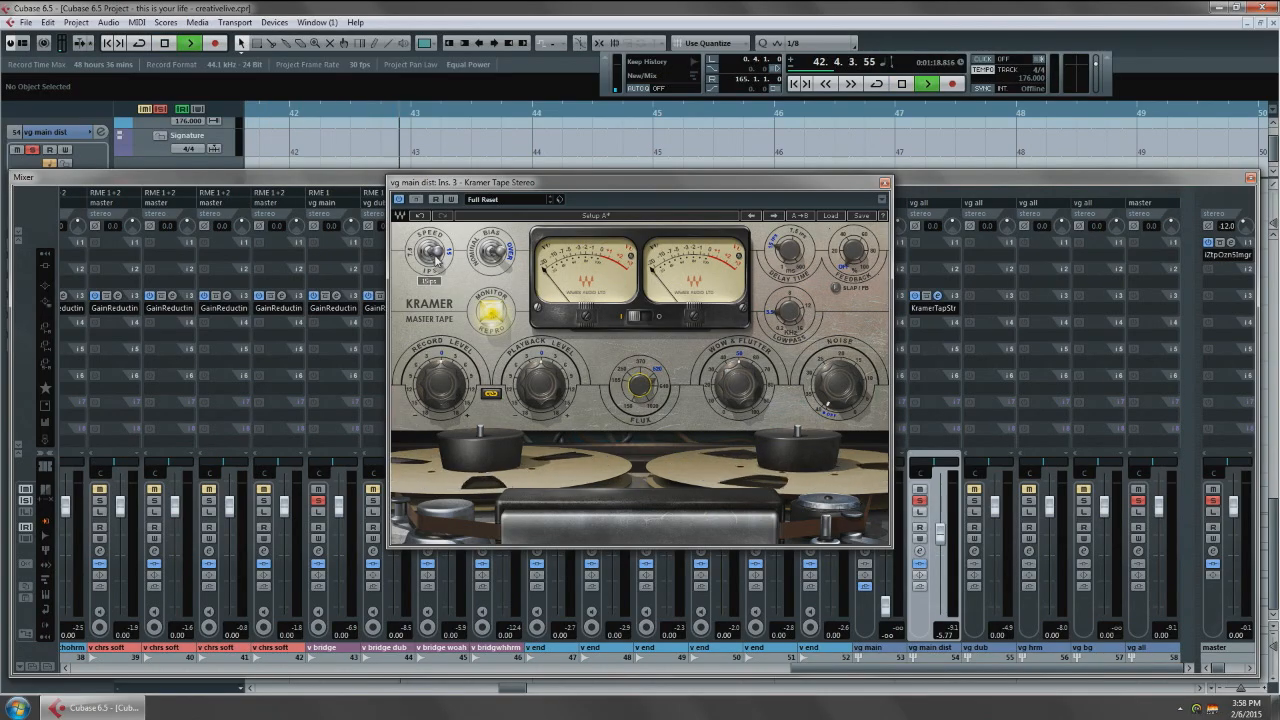
left_click(434, 258)
left_click(427, 260)
left_click(428, 260)
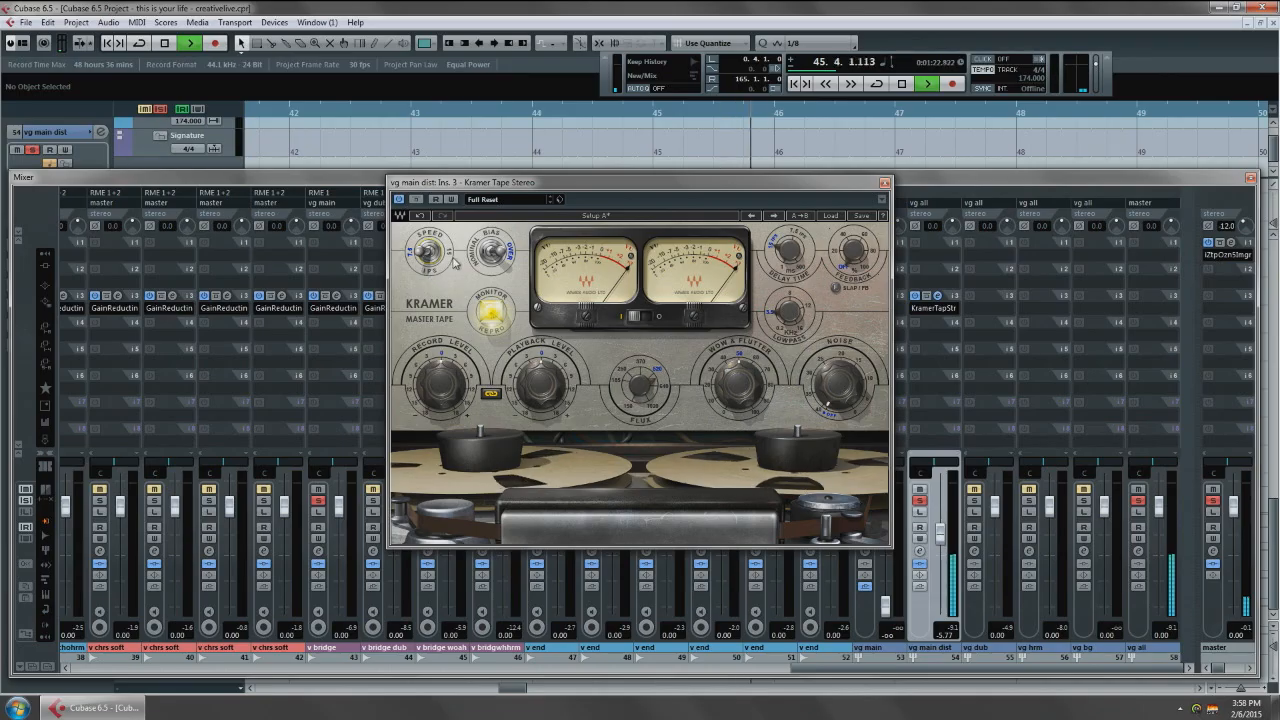
key("space")
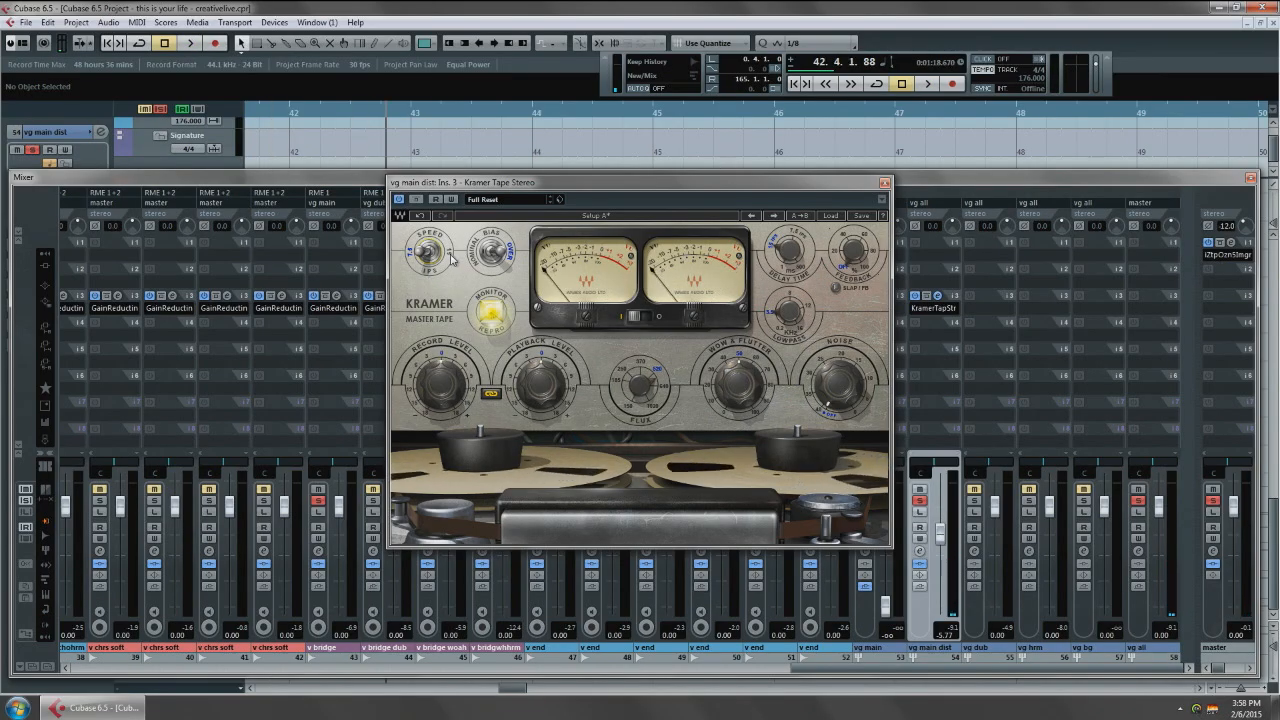
key("space")
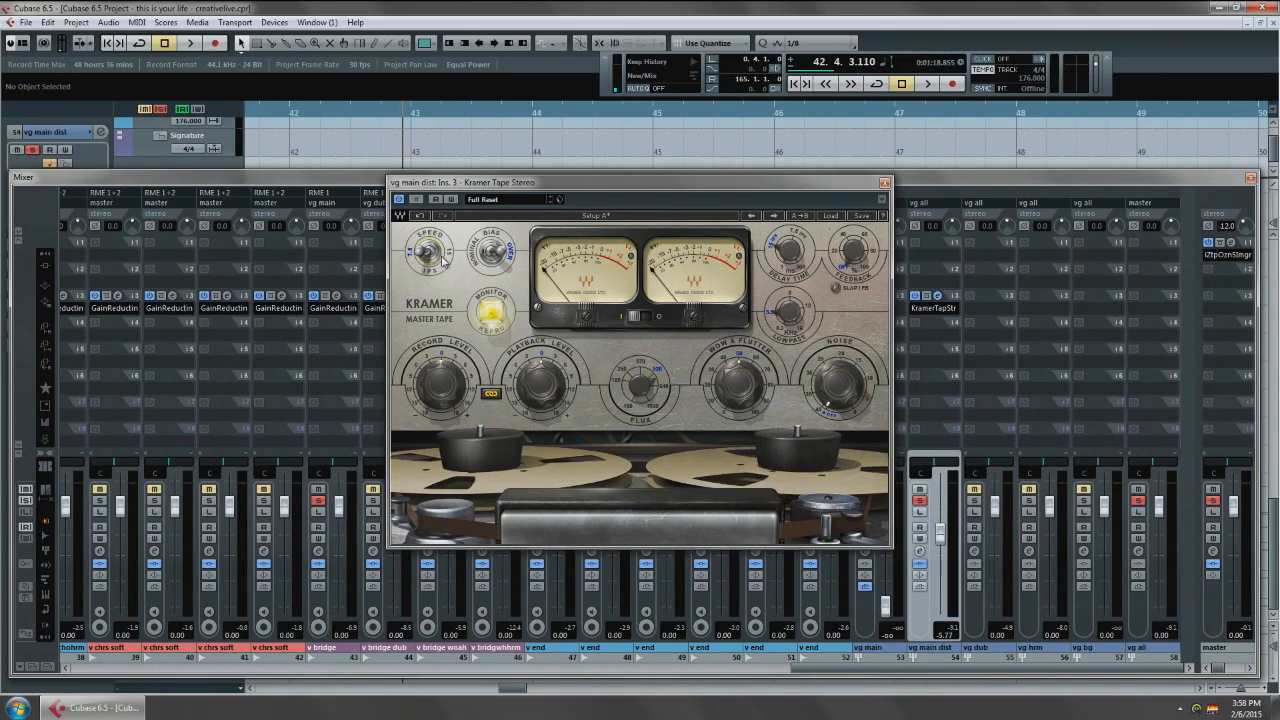
key("space")
left_click(428, 260)
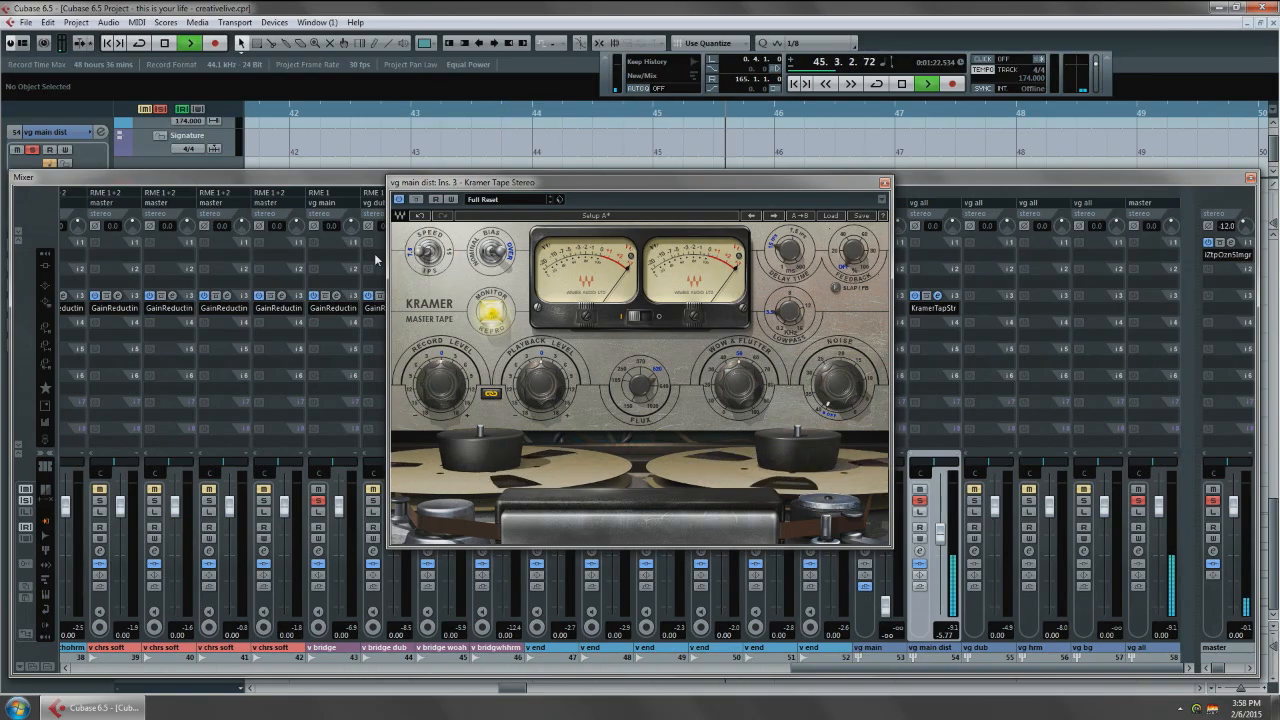
key("space")
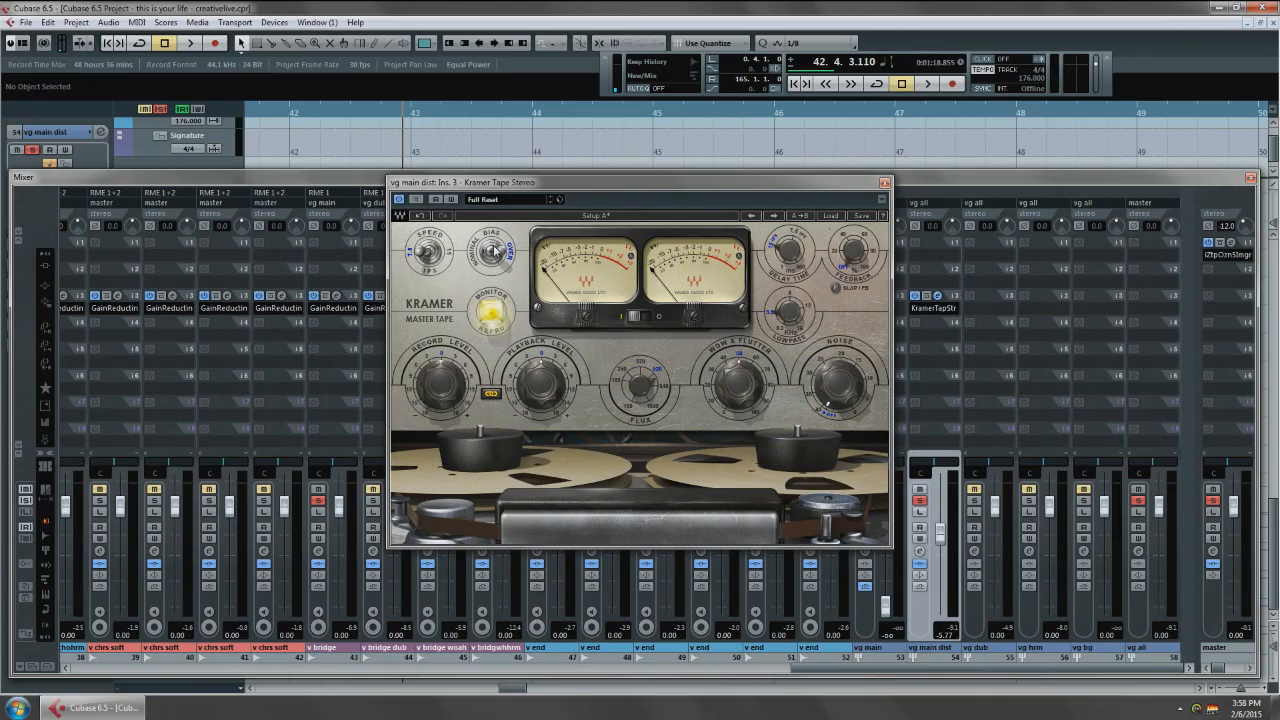
Set Kramer Tape Stereo's bias to Nominal while auditioning vg main dist, and turn Wow & Flutter down to its minimum.
key("space")
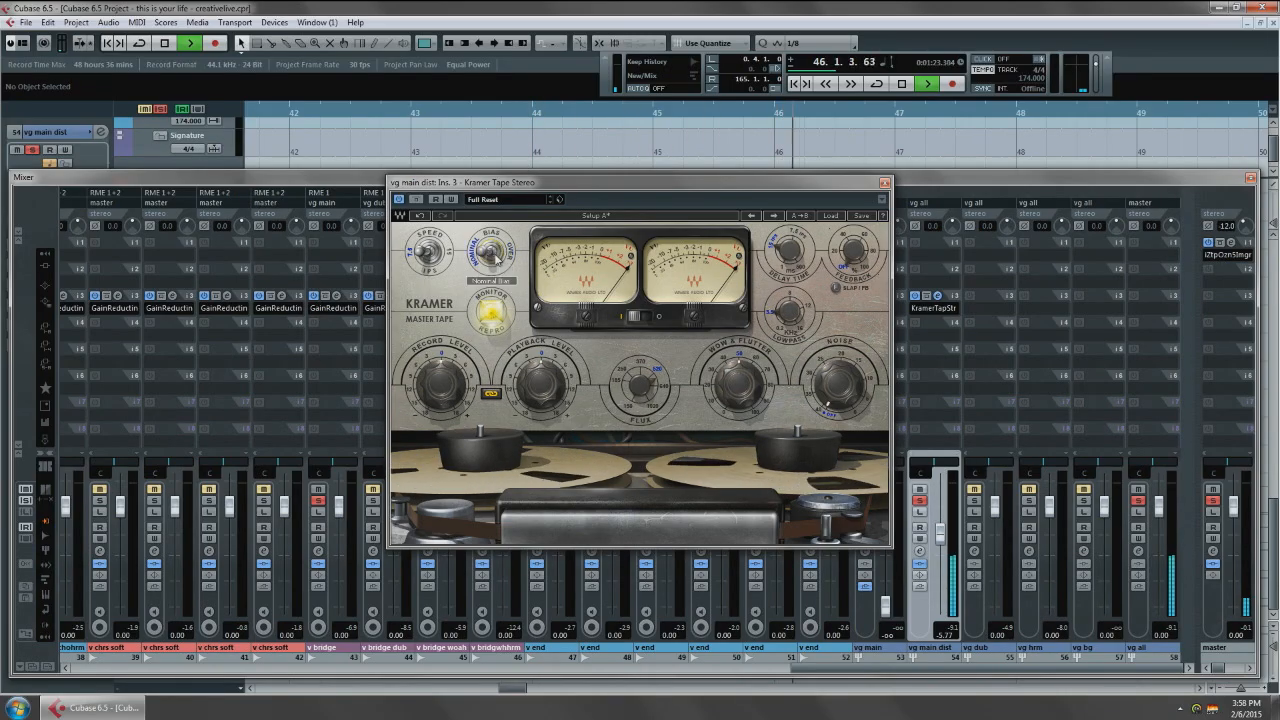
key("space")
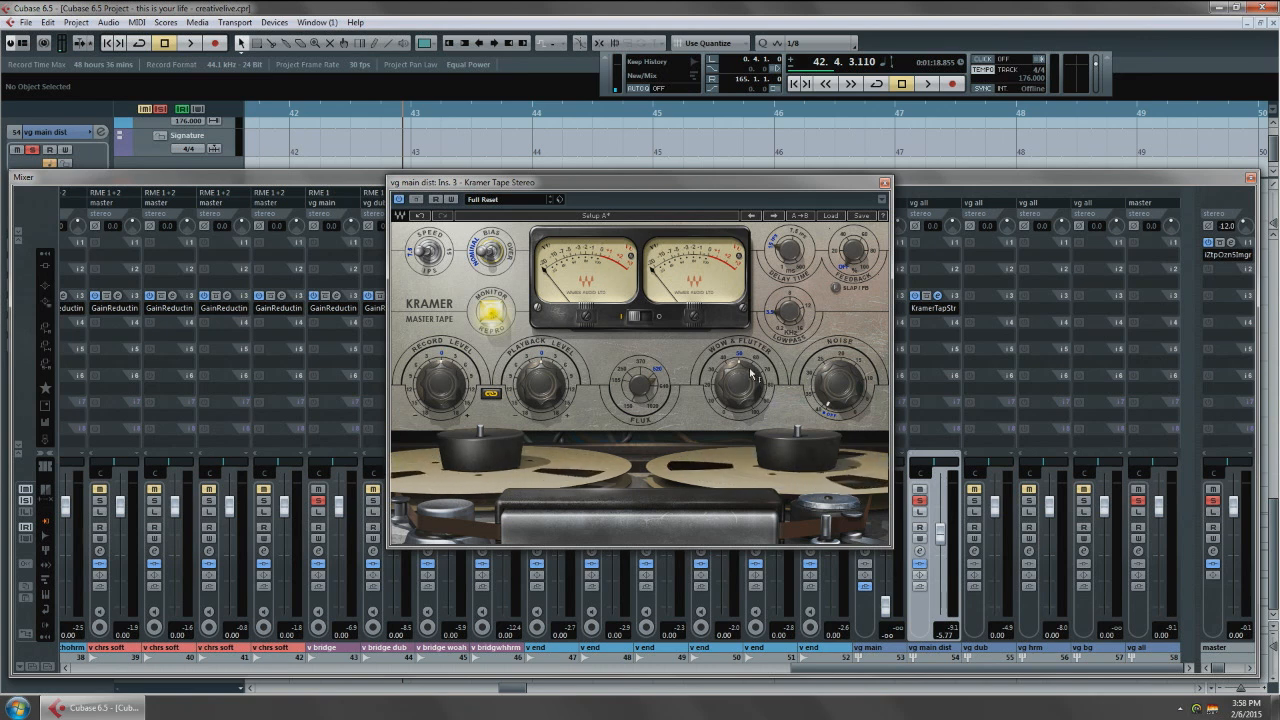
left_click_drag(722, 362, 722, 410)
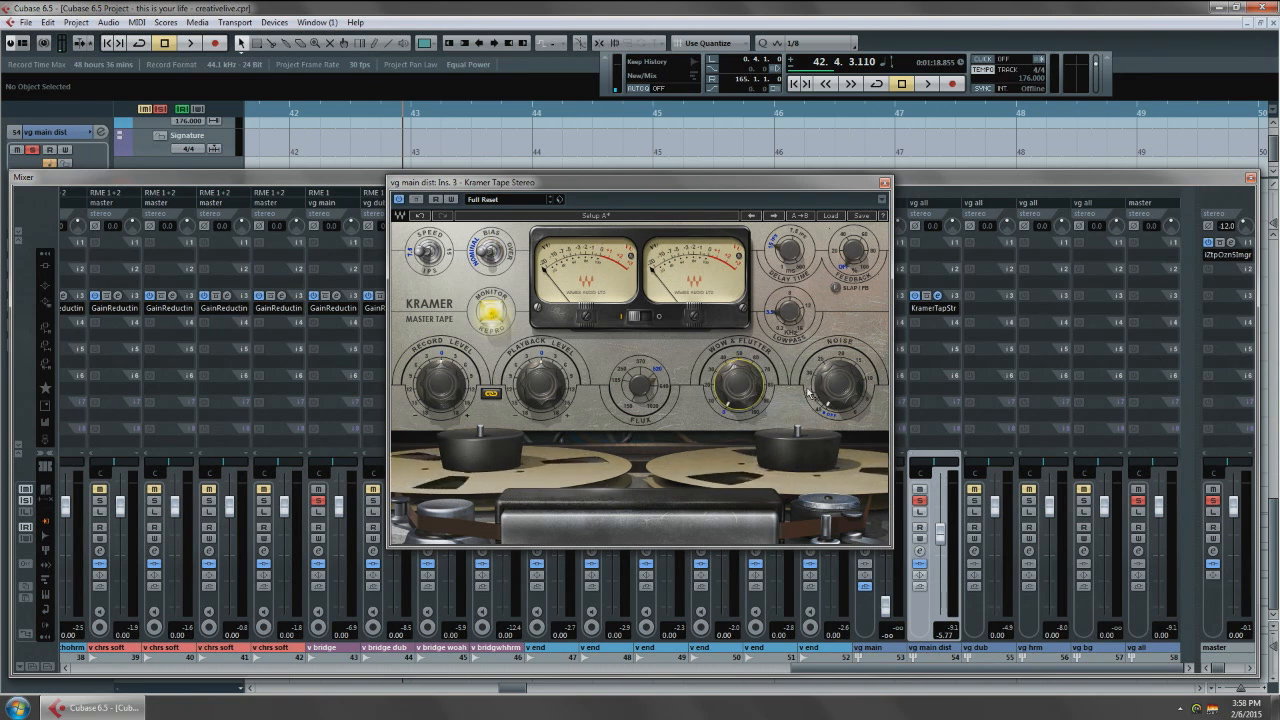
left_click(838, 387)
left_click(741, 391)
left_click(836, 389)
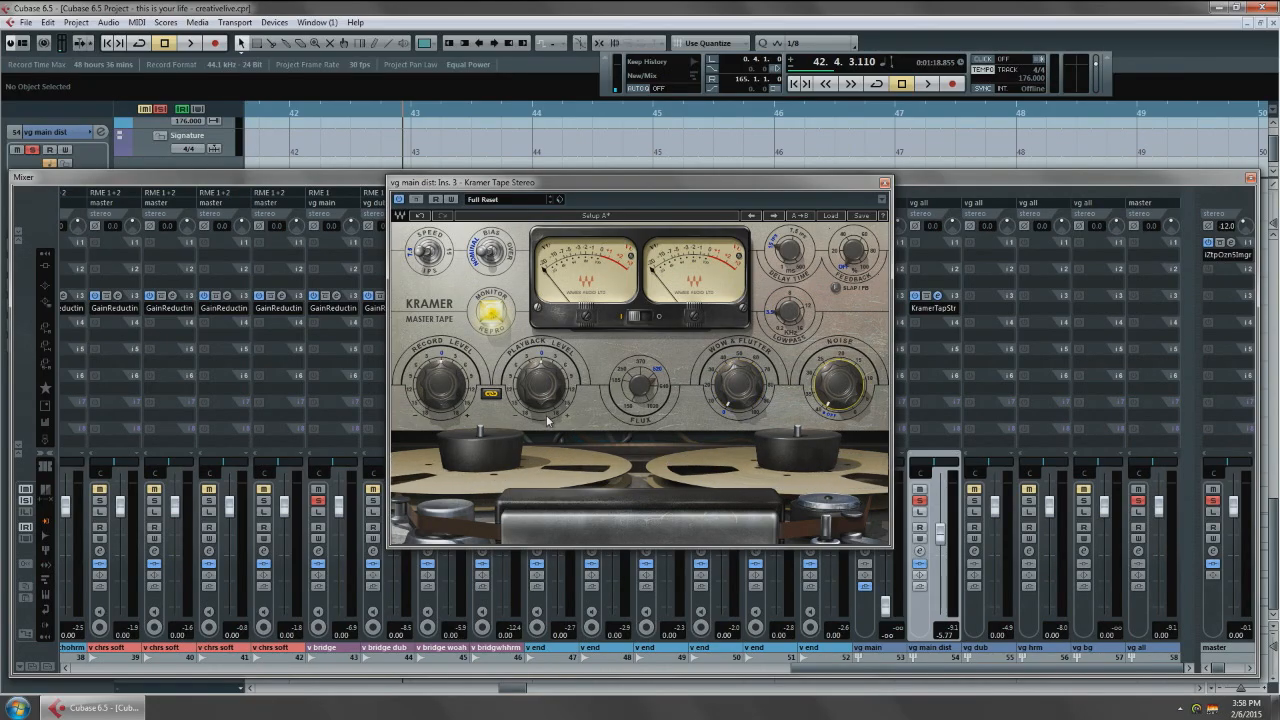
Raise Kramer Tape Stereo's Record Level during playback, unlink it from Playback Level, raise Playback Level and close the plug-in.
key("space")
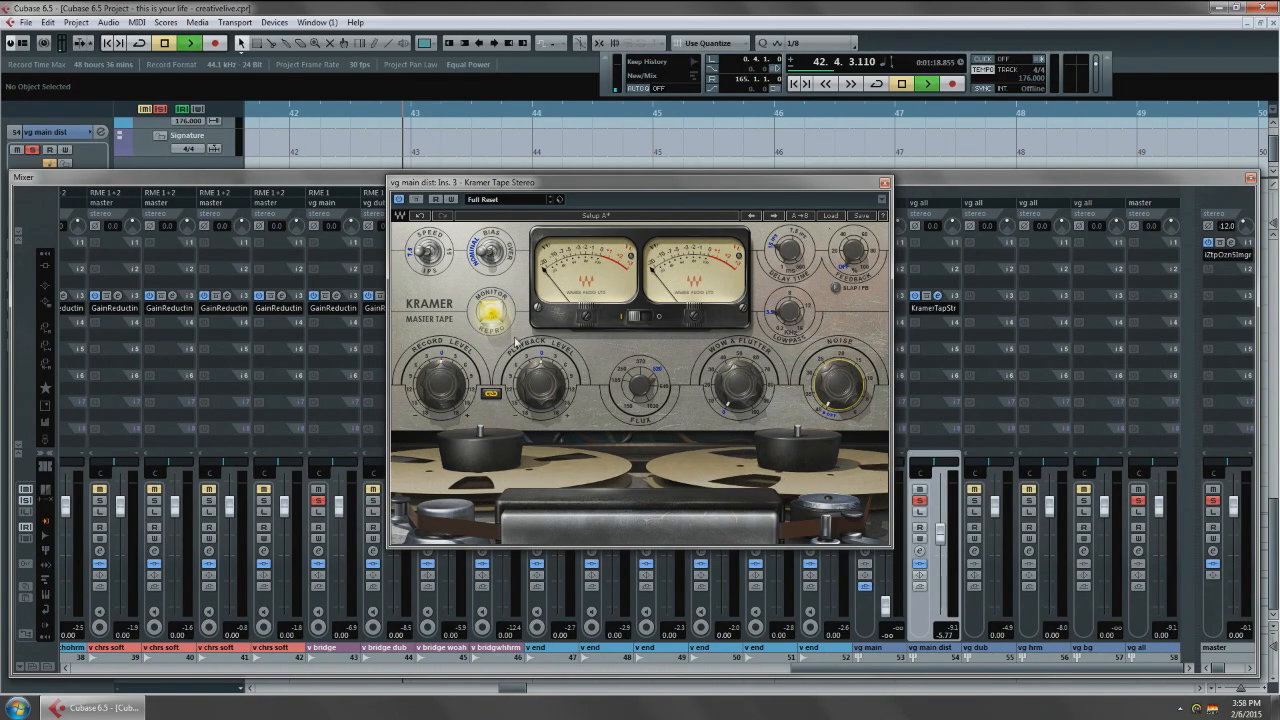
left_click(434, 390)
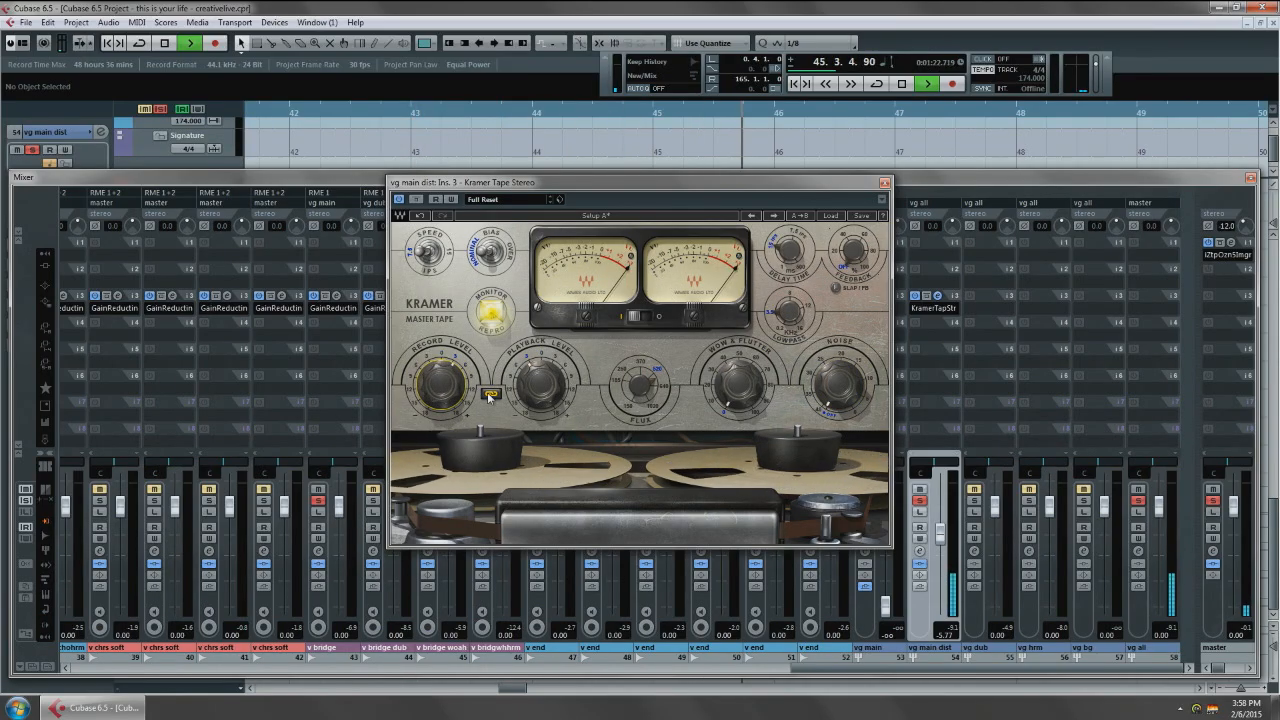
key("space")
key("space")
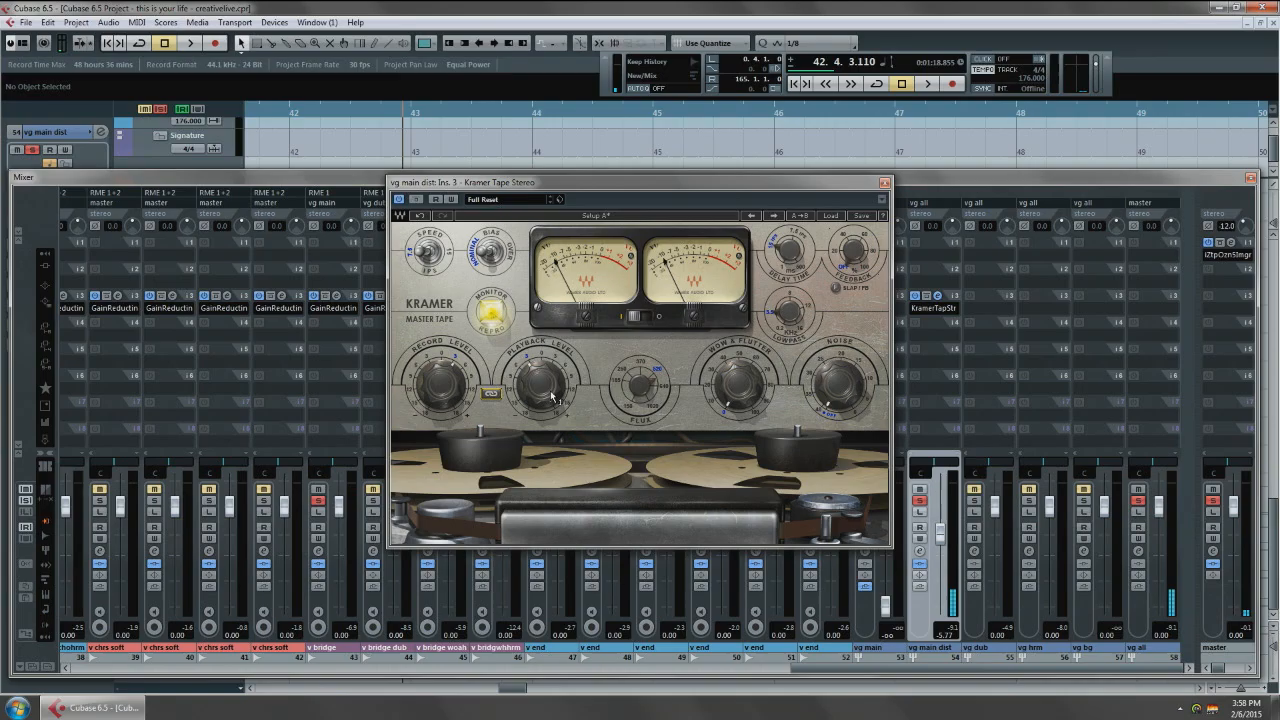
left_click_drag(540, 384, 540, 372)
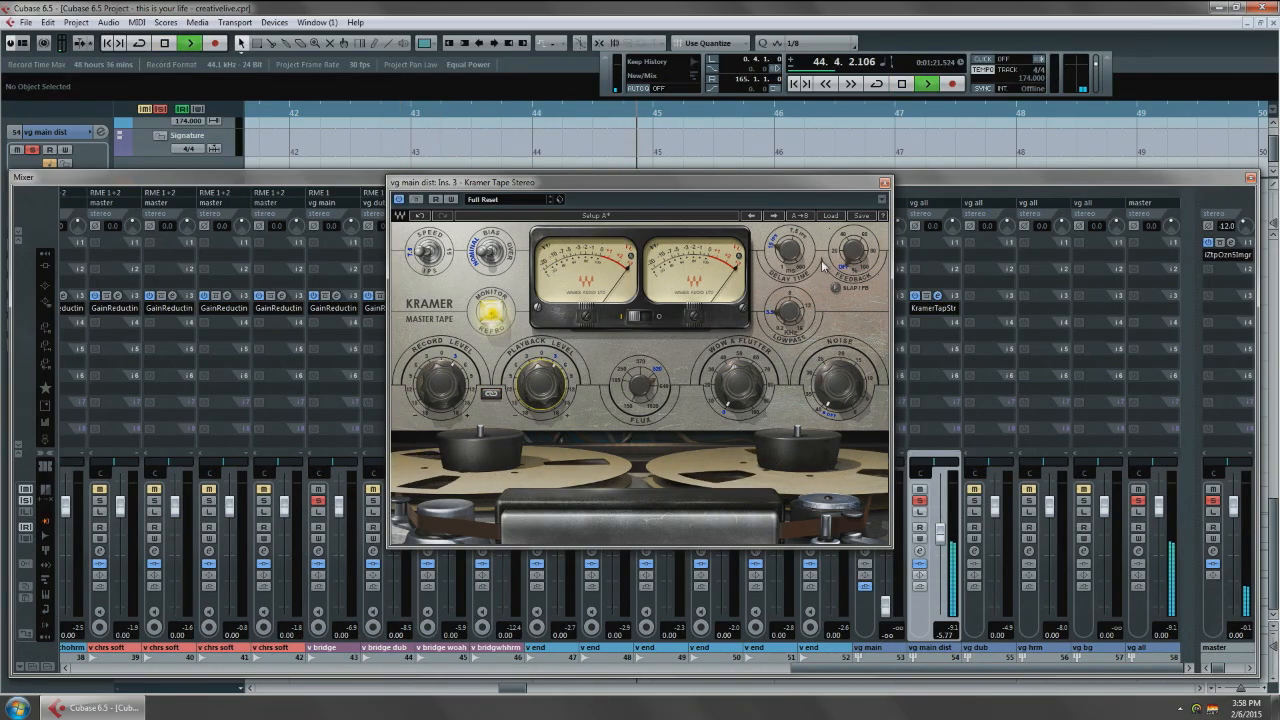
left_click(885, 184)
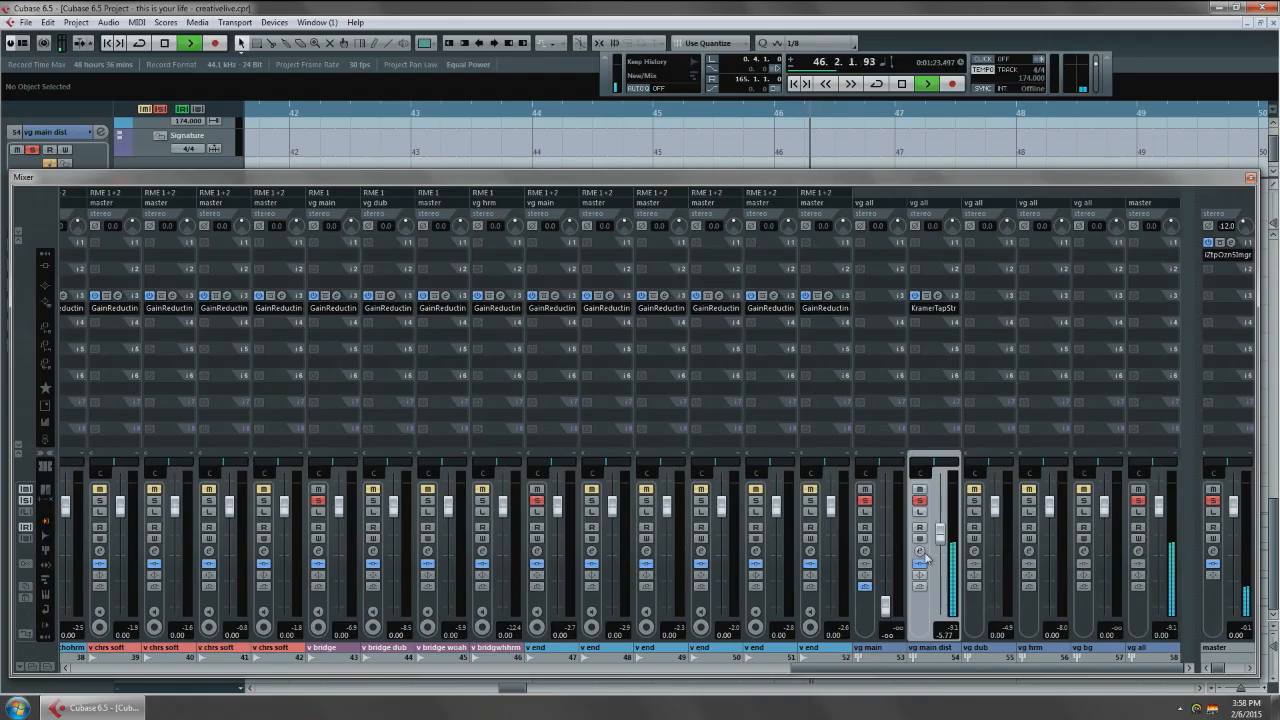
Enable EQ band 2 on vg main dist and cut it by -7.4 dB at 327 Hz during playback.
left_click(918, 527)
key("space")
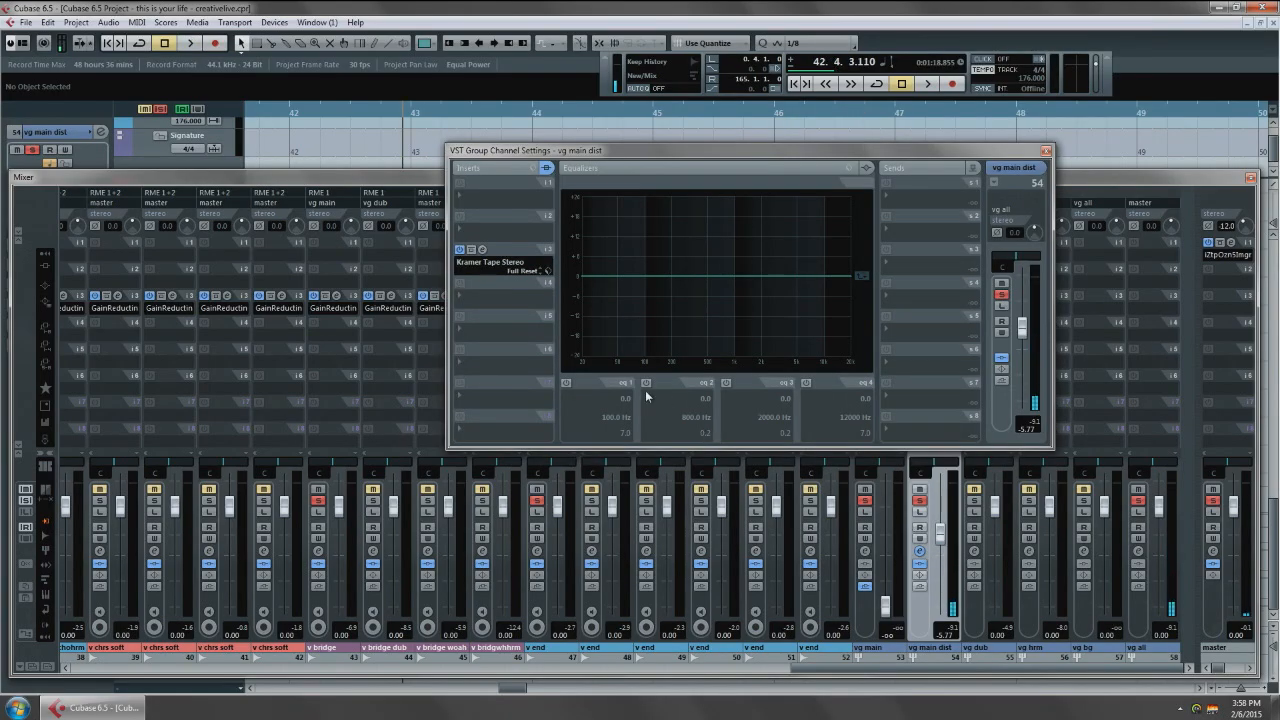
left_click(646, 383)
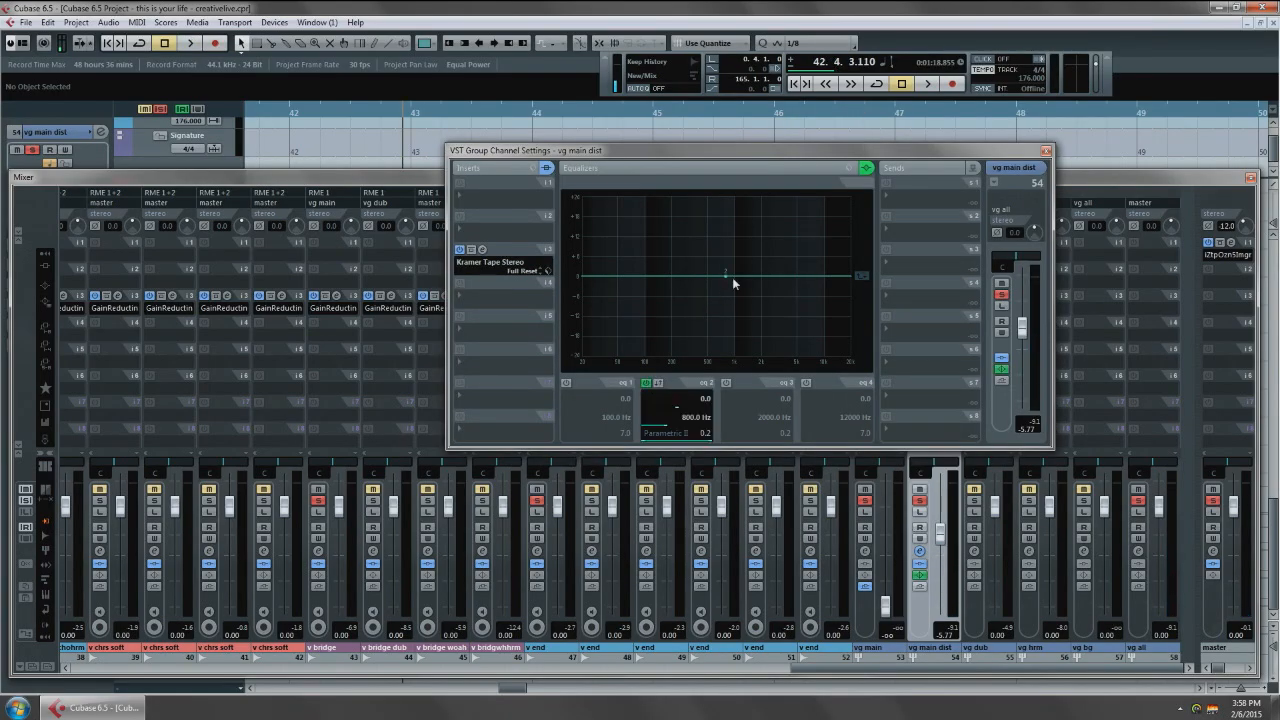
key("space")
left_click_drag(723, 278, 691, 305)
key("space")
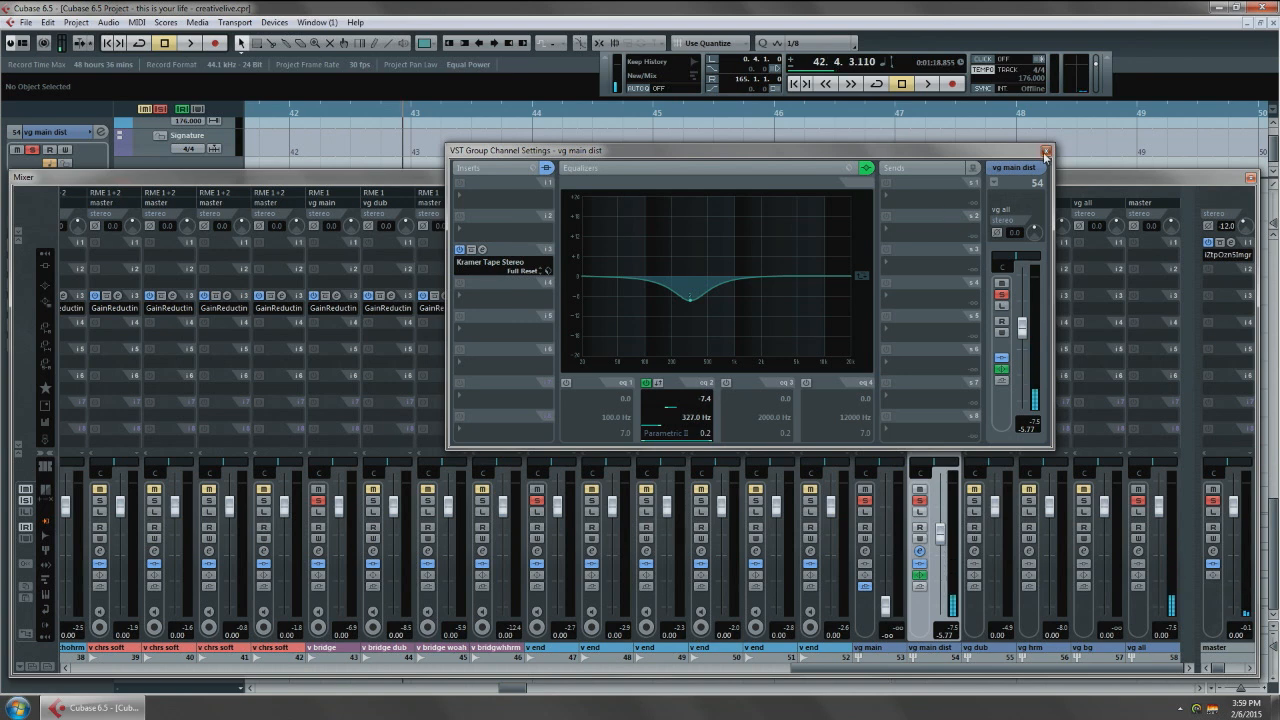
left_click(1046, 150)
Check vg main's channel settings, then reset vg main's volume to 0.00 and lower vg main dist's to -∞.
left_click(865, 552)
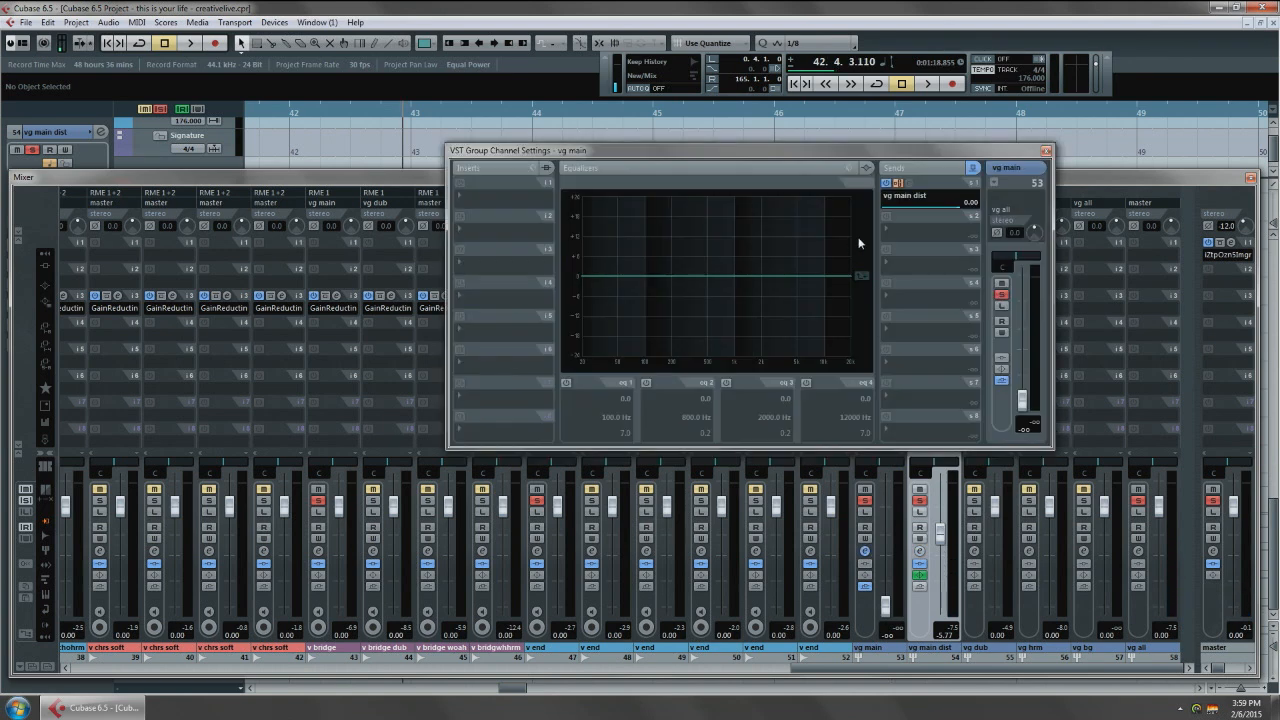
left_click(1046, 150)
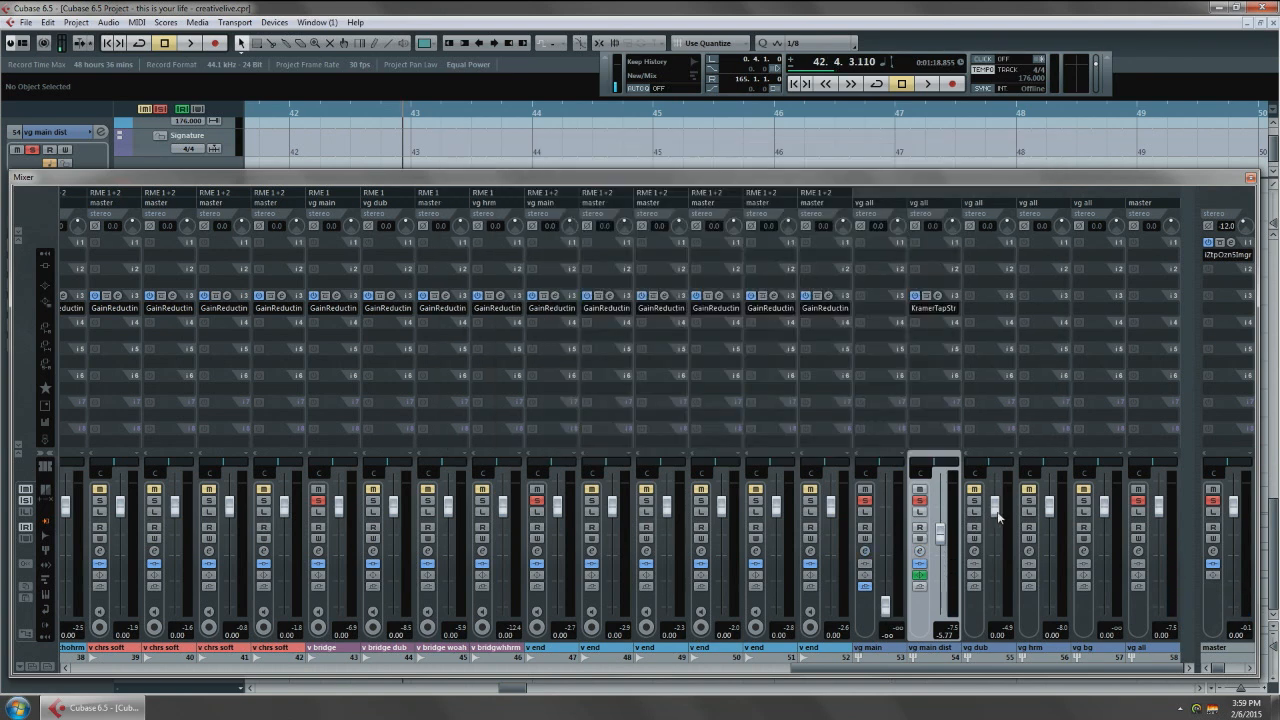
type("0")
key("Return")
left_click_drag(940, 537, 940, 605)
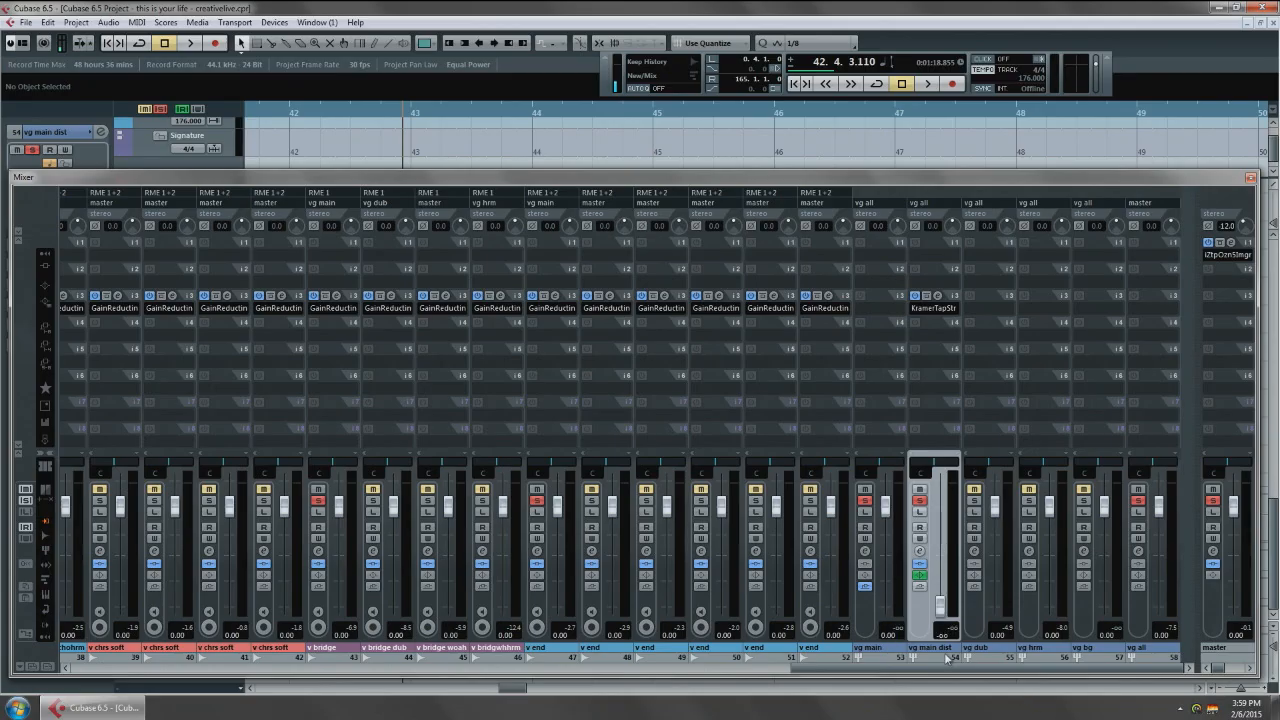
Blend vg main dist with vg main during playback, testing its inverted phase and settling its volume at -6.81.
key("space")
left_click_drag(946, 612, 948, 520)
key("space")
left_click(915, 227)
key("space")
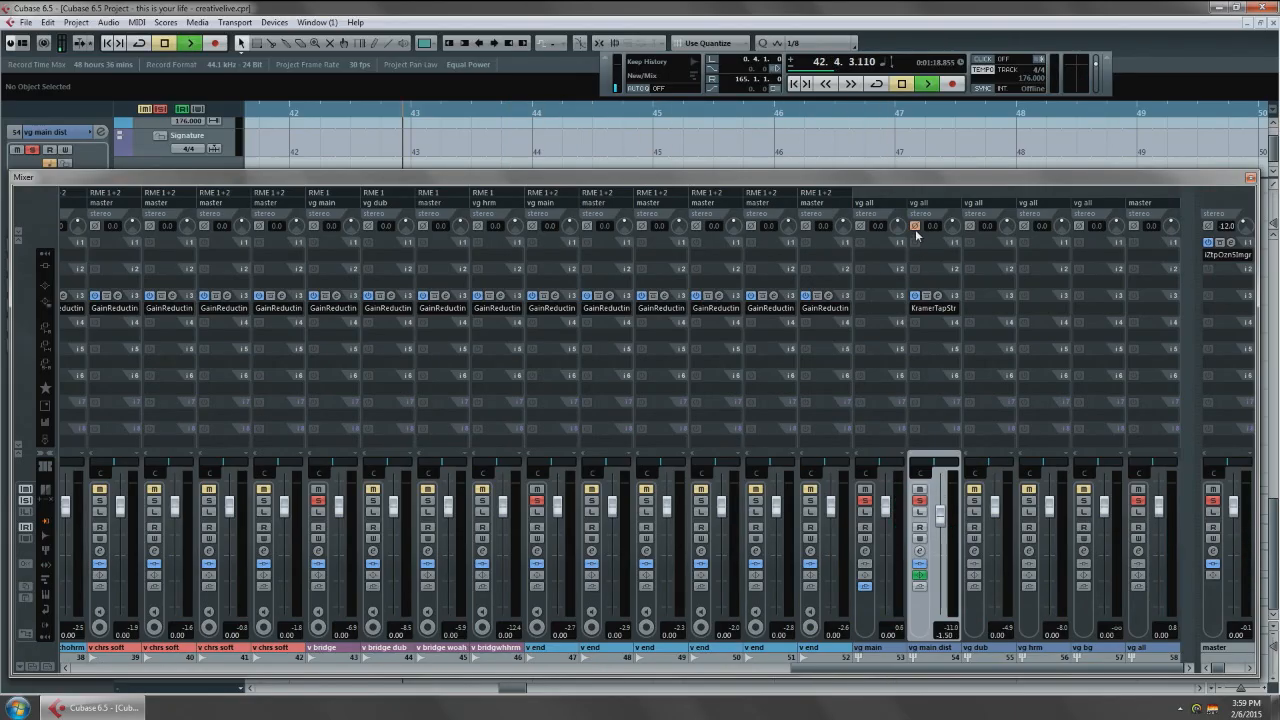
left_click(915, 227)
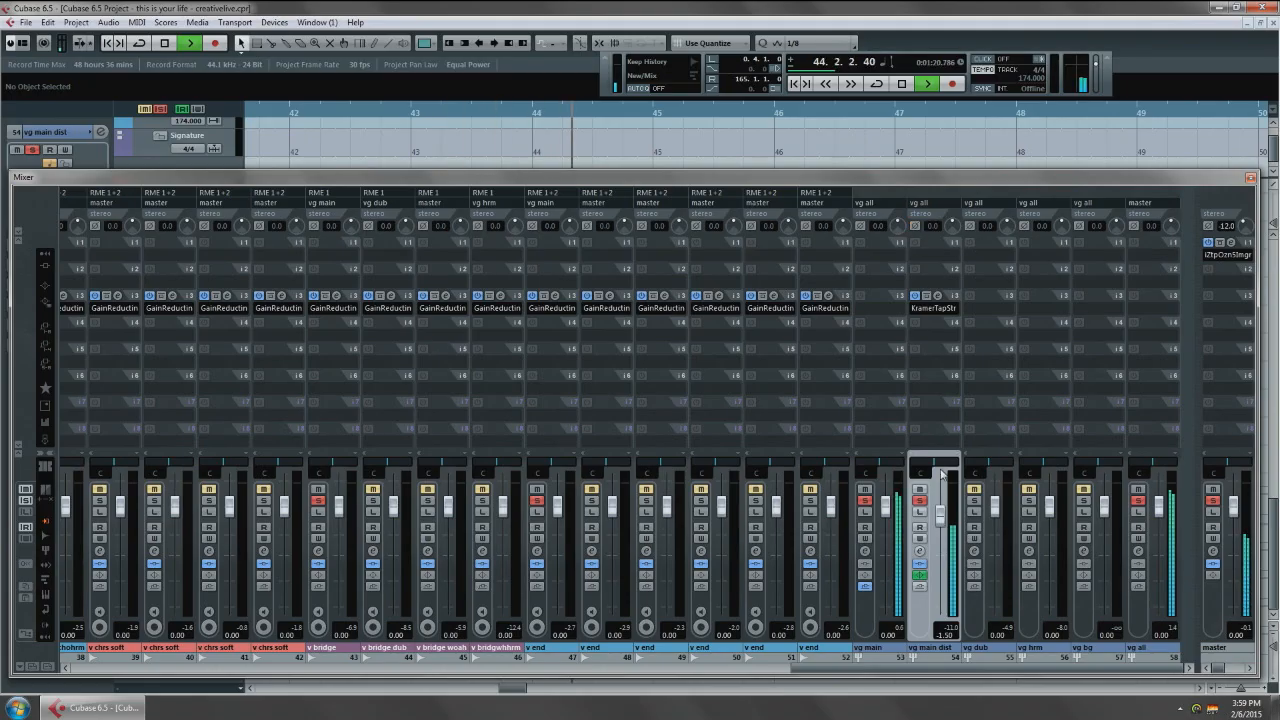
mouse_move(941, 519)
left_mouse_down()
mouse_move(940, 612)
mouse_move(939, 513)
mouse_move(940, 539)
left_mouse_up()
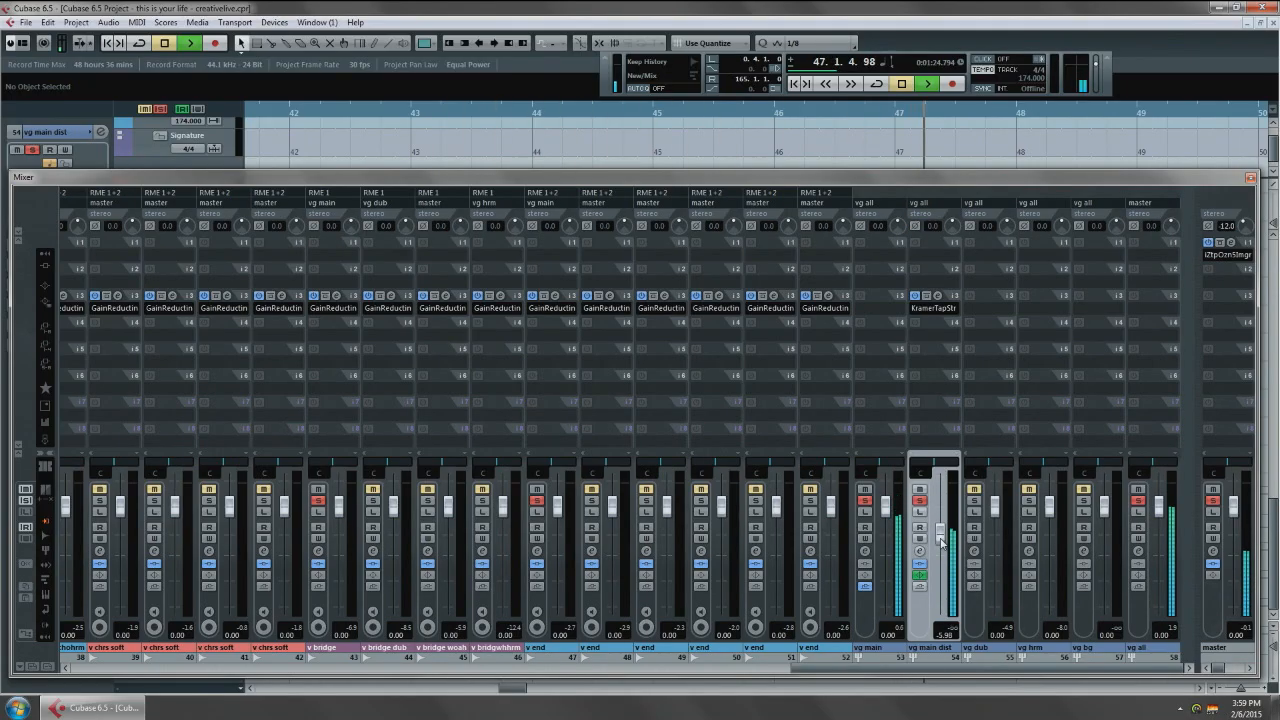
key("space")
Copy Kramer Tape Stereo from vg main dist to vg main's third insert and bypass the copy.
left_click(937, 281)
left_click(889, 292)
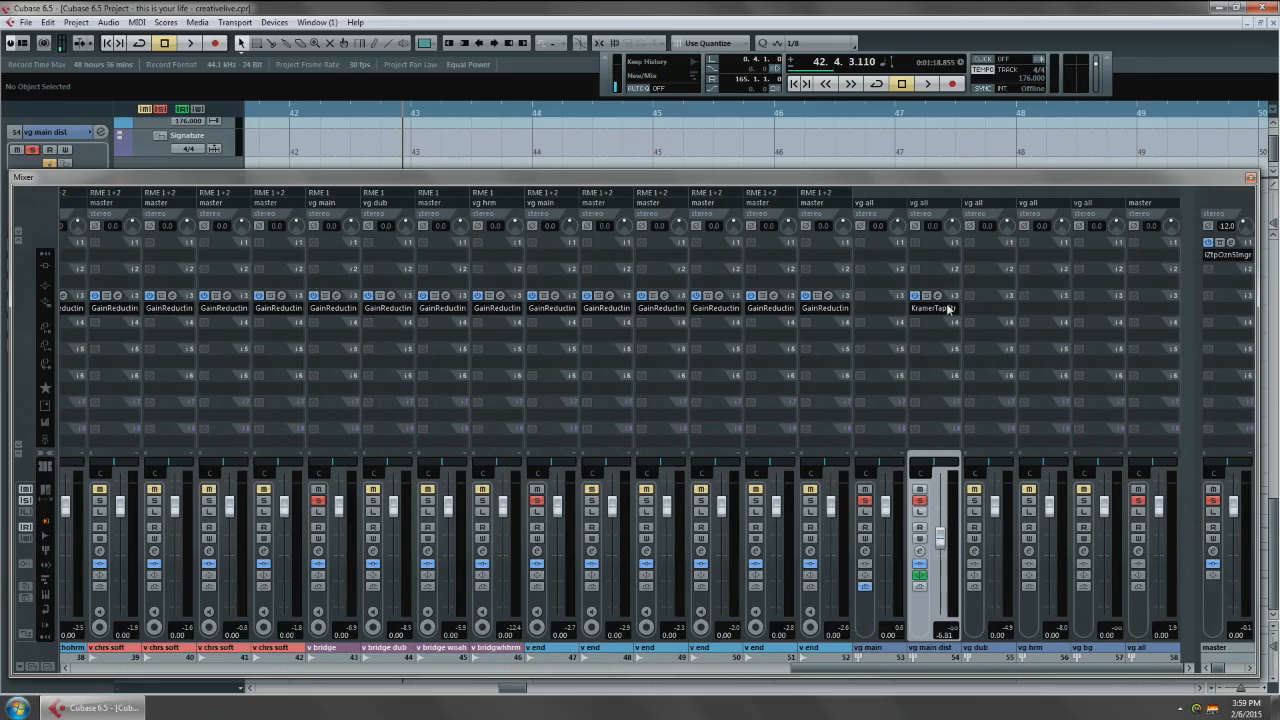
left_click_drag(895, 308, 893, 306)
left_click(874, 296)
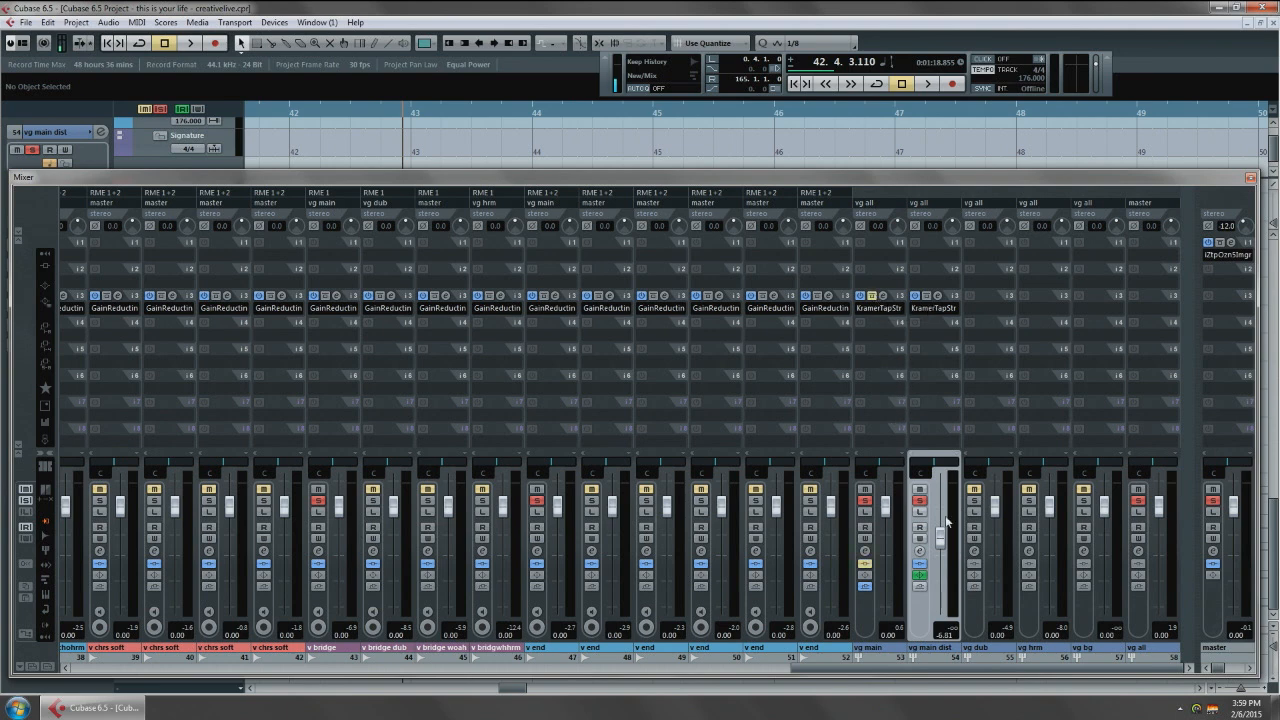
Play the vocal blend and raise vg main dist's volume to -4.45.
key("space")
mouse_move(939, 543)
left_mouse_down()
mouse_move(940, 515)
mouse_move(941, 540)
mouse_move(940, 529)
left_mouse_up()
key("space")
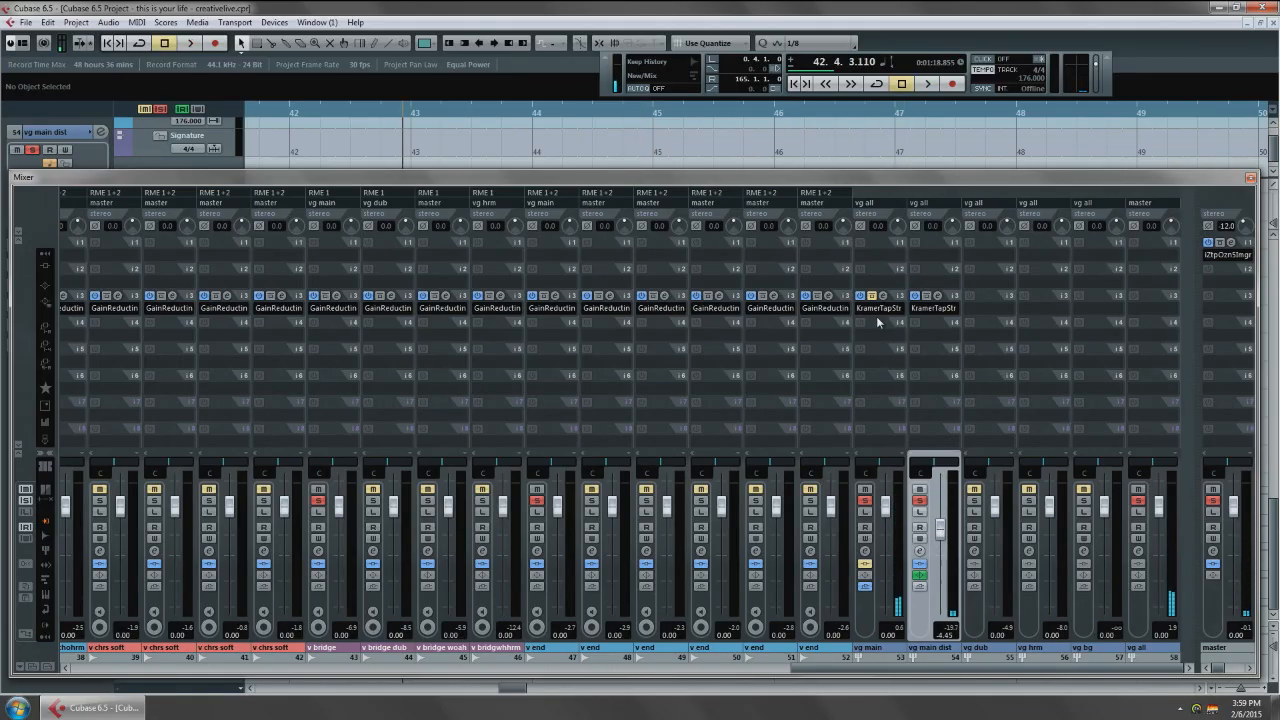
Take Kramer Tape Stereo on vg main out of bypass, inspect its settings and remove it from the insert.
left_click(871, 298)
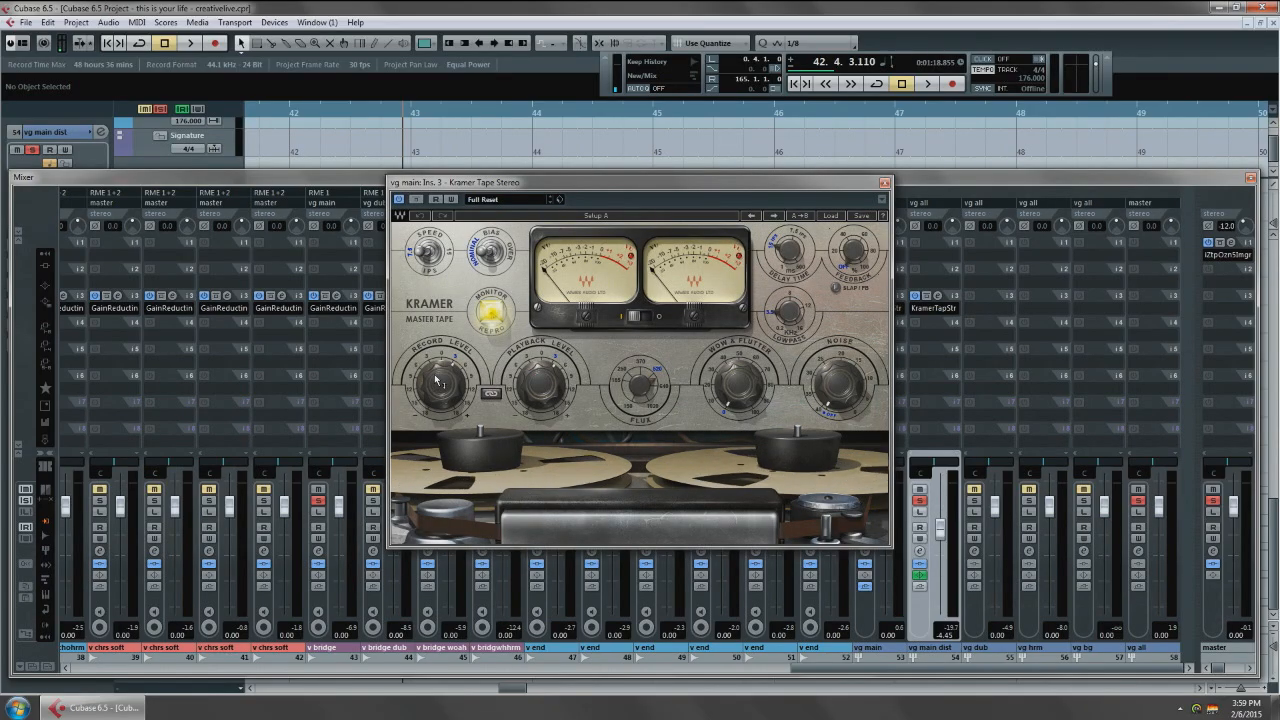
left_click(884, 183)
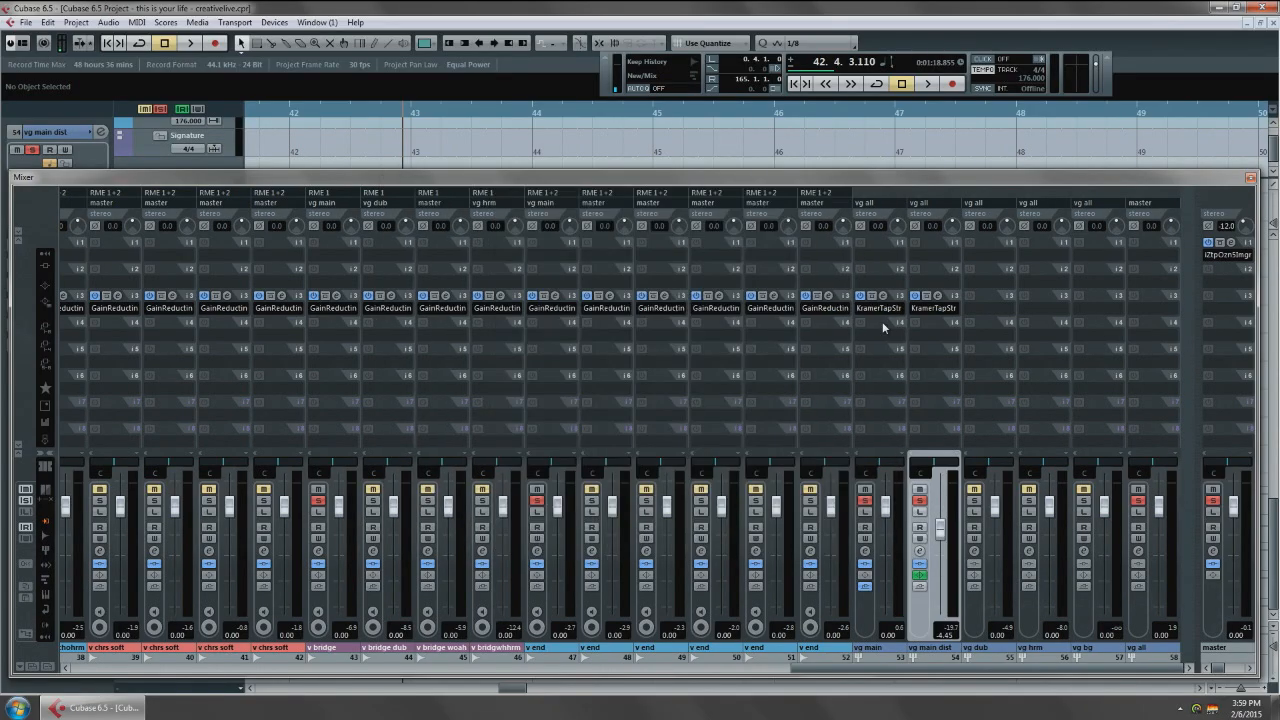
left_click(883, 310)
left_click(890, 278)
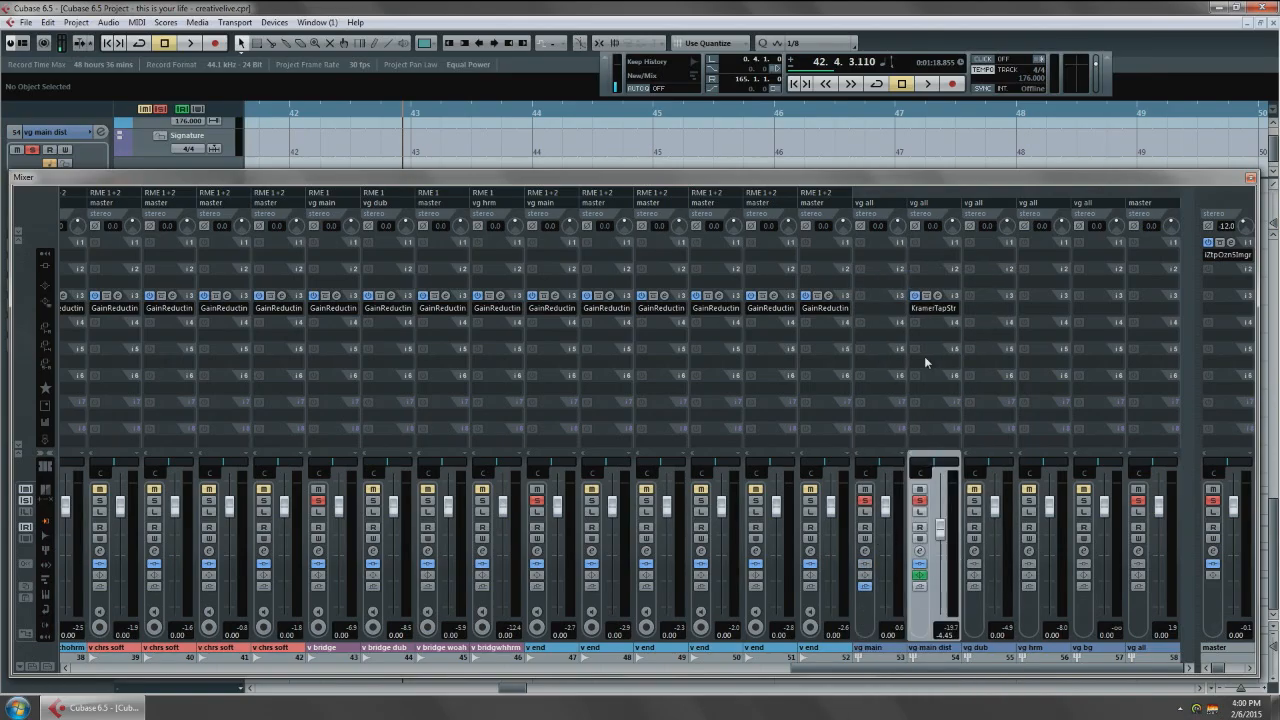
Select the vg main group track and place a bypassed copy of Kramer Tape Stereo in its third insert again.
key("F3")
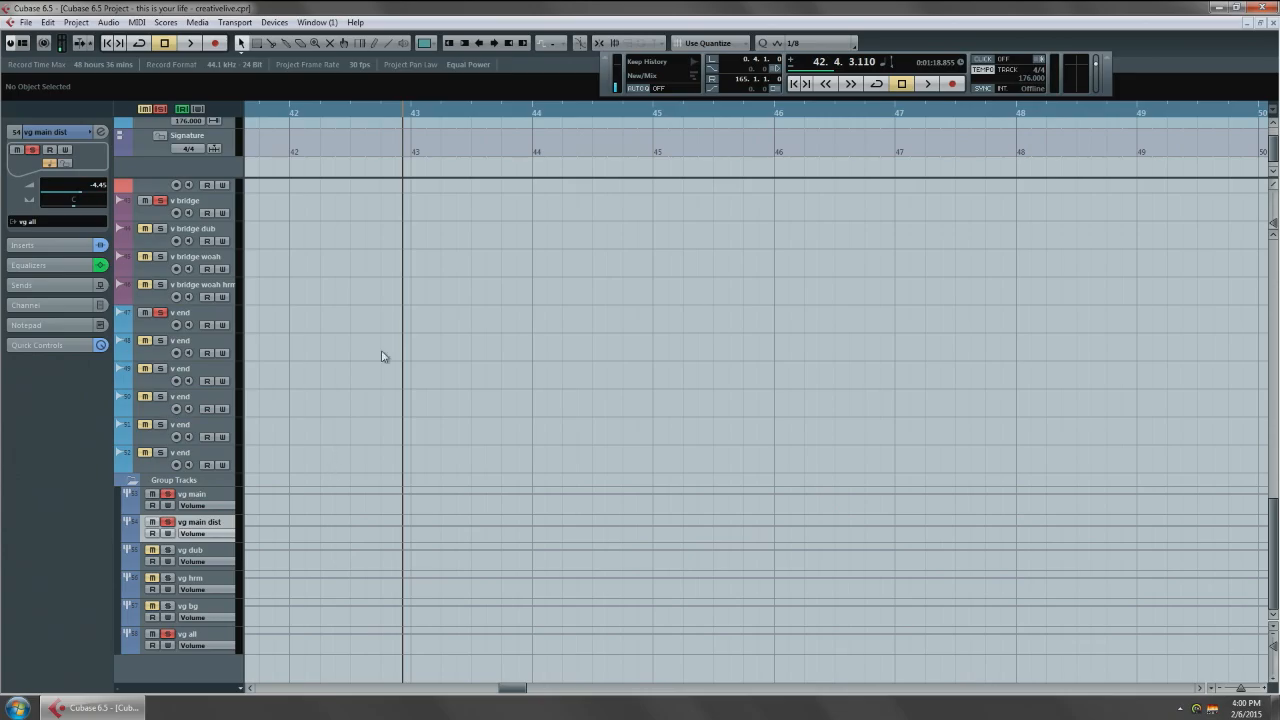
left_click_drag(300, 424, 335, 434)
left_click(199, 558)
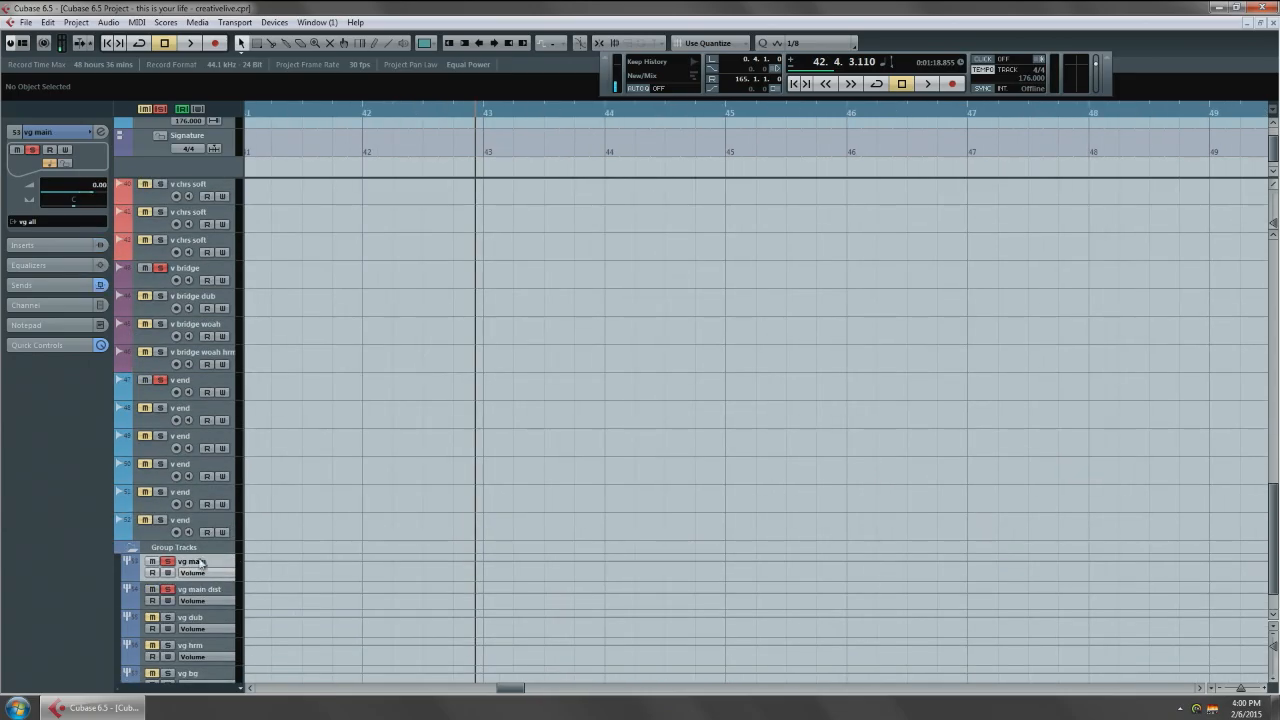
key("F3")
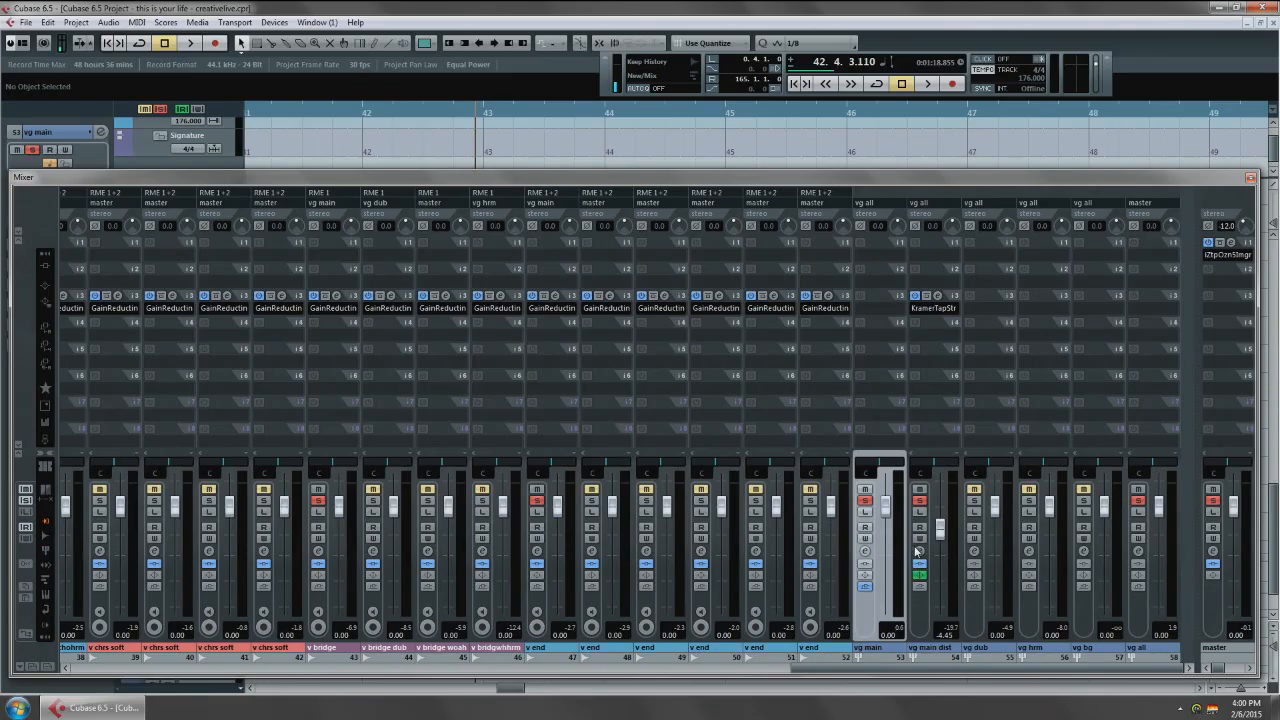
left_click_drag(889, 306, 876, 297)
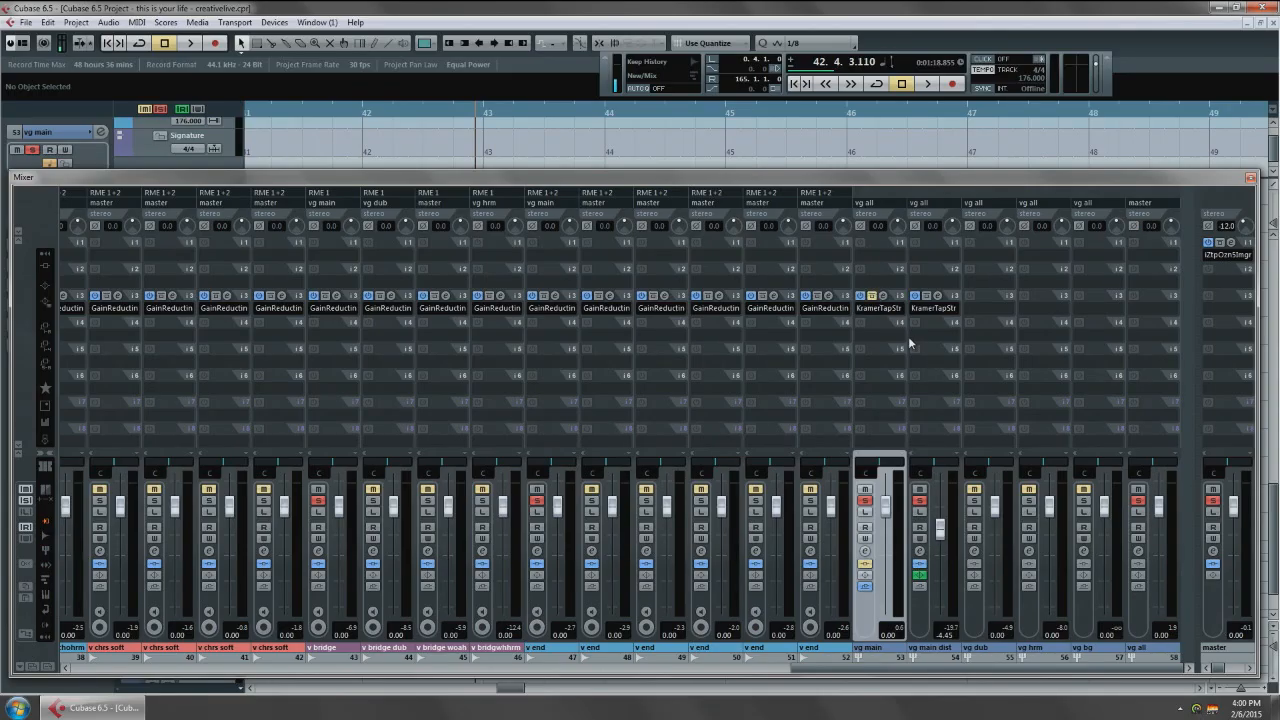
Play the soloed main vocal blend from bar 42 and look over the chorus vocal tracks in the project.
key("F3")
key("space")
scroll(616, 371, "up", 8)
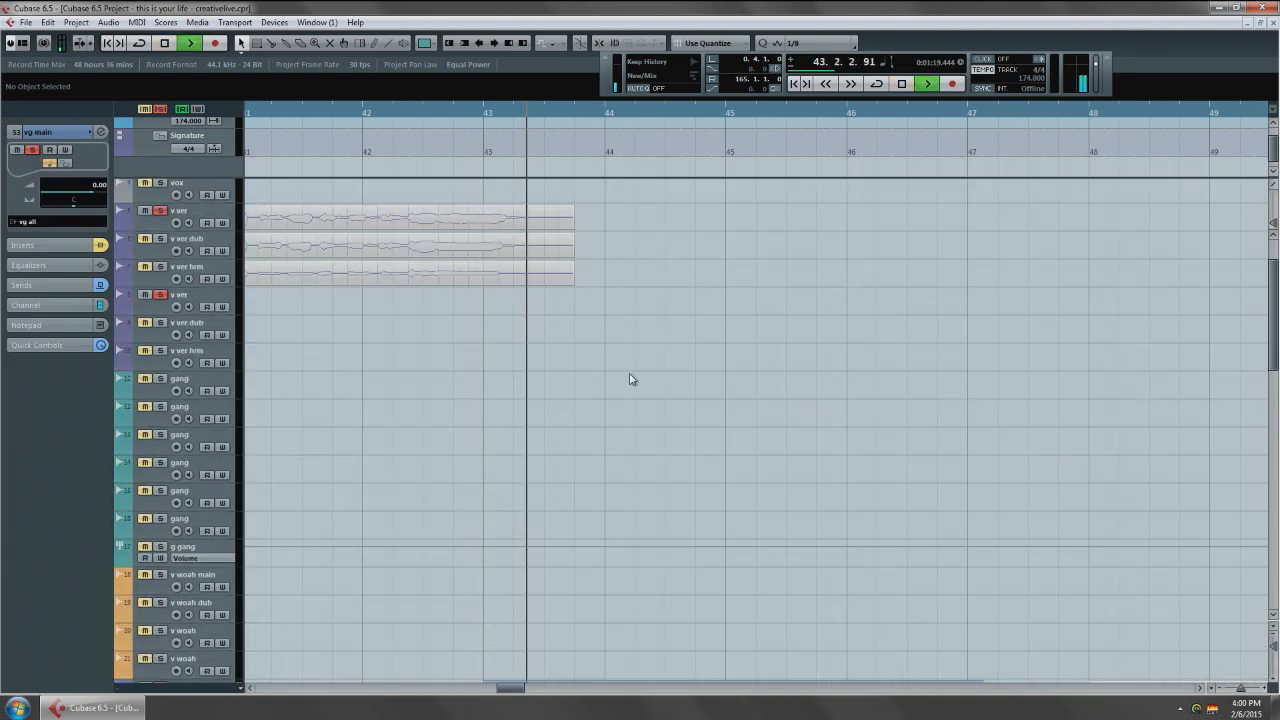
scroll(630, 379, "up", 6)
scroll(630, 379, "up", 5)
scroll(632, 380, "down", 4)
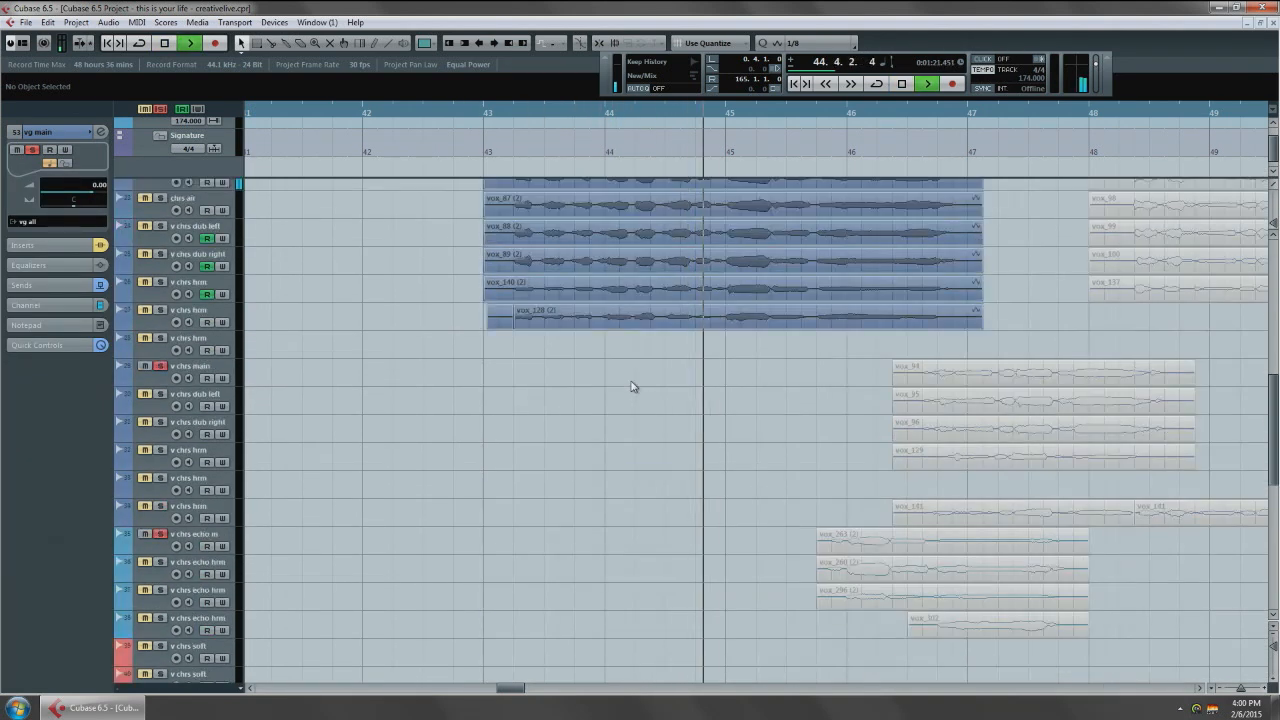
scroll(632, 380, "up", 2)
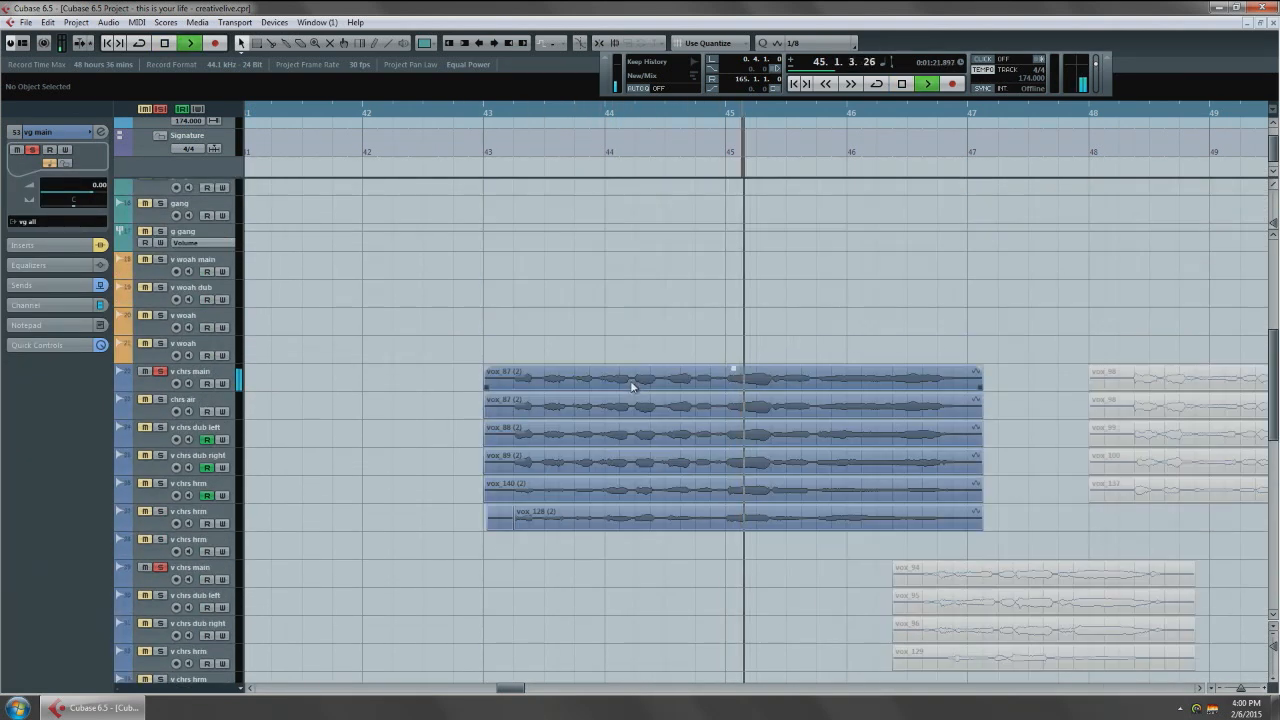
key("space")
Clear all solos, place the playhead just before bar 43 and play the chorus with the full mix.
left_click(161, 109)
scroll(394, 341, "up", 5)
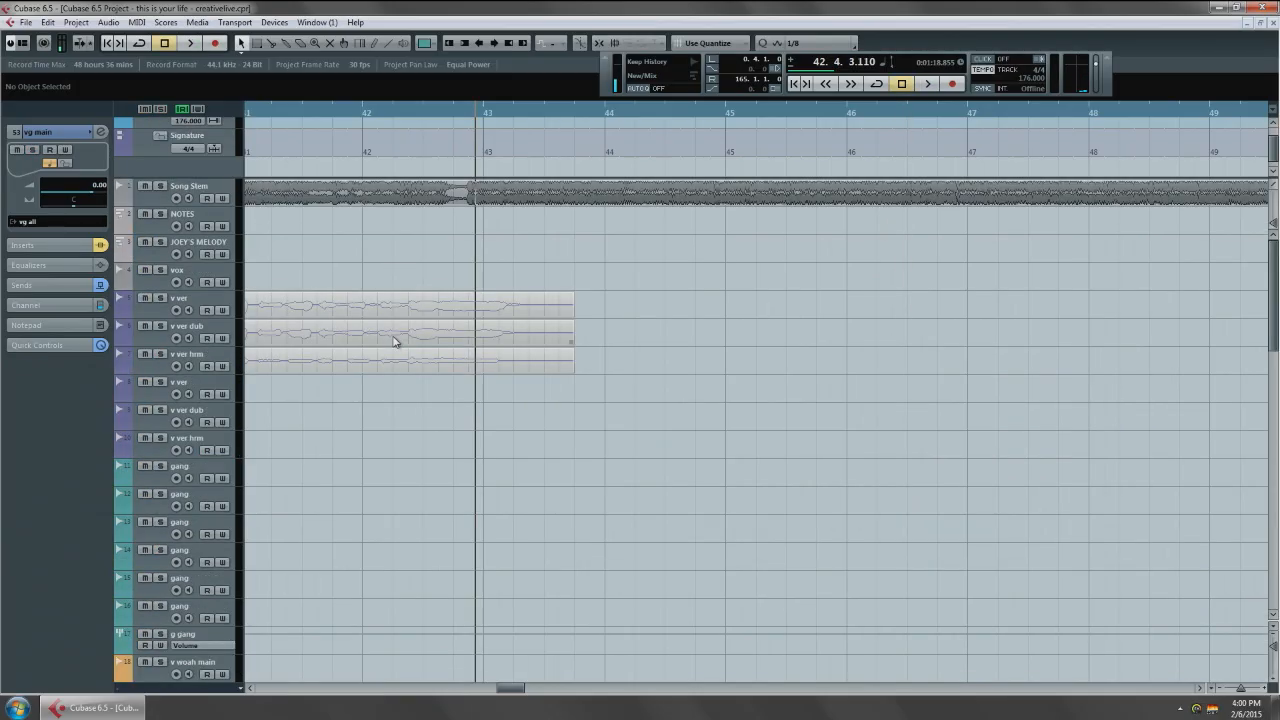
left_click(457, 107)
scroll(470, 340, "down", 15)
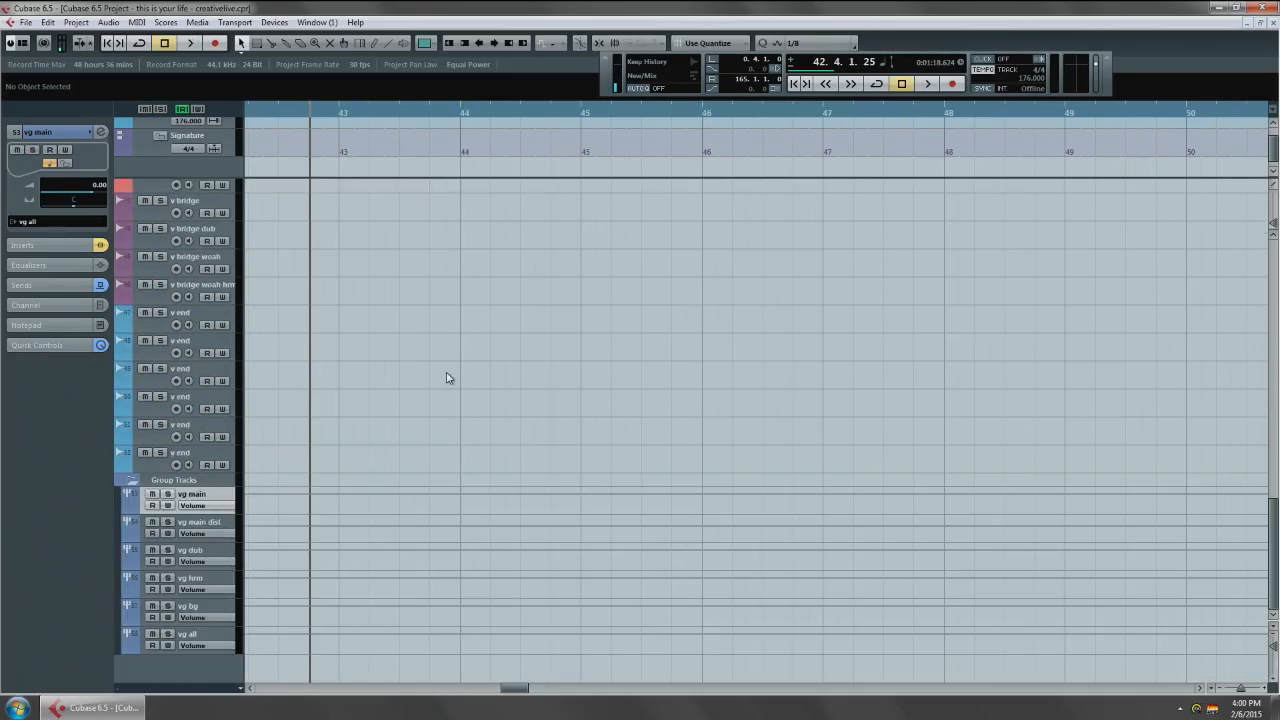
key("space")
key("F3")
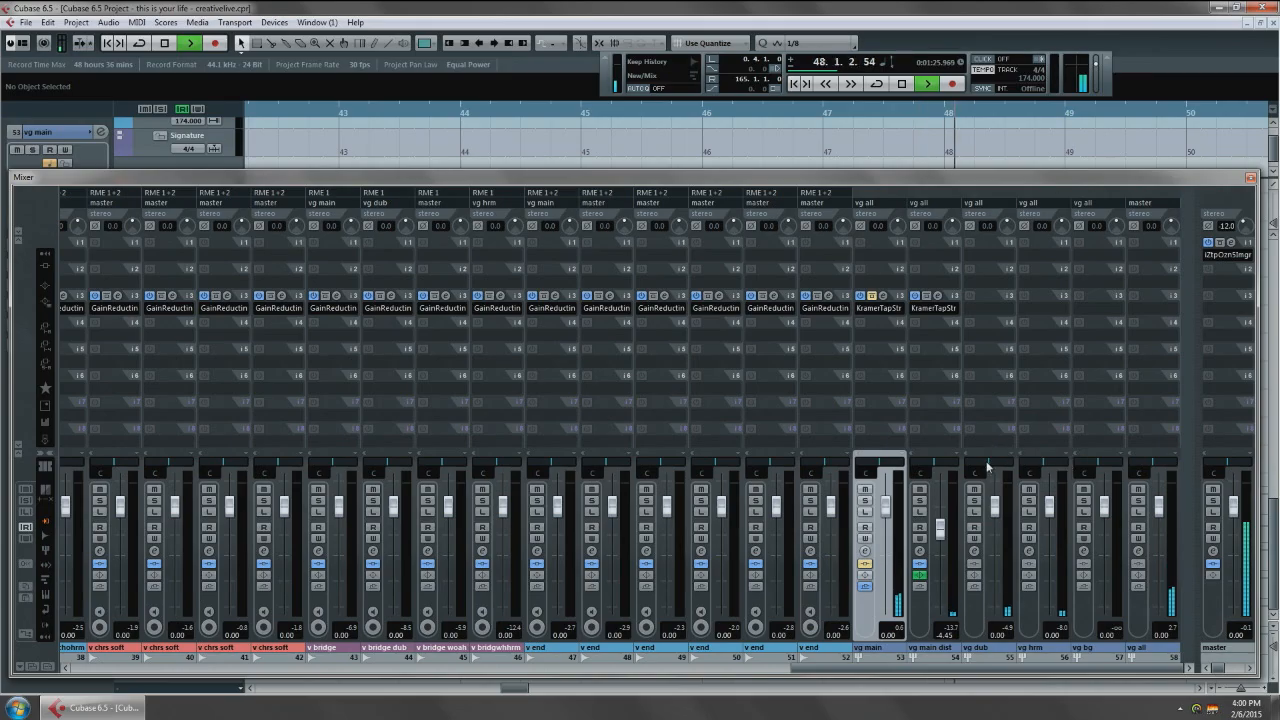
key("F3")
scroll(981, 496, "up", 2)
key("space")
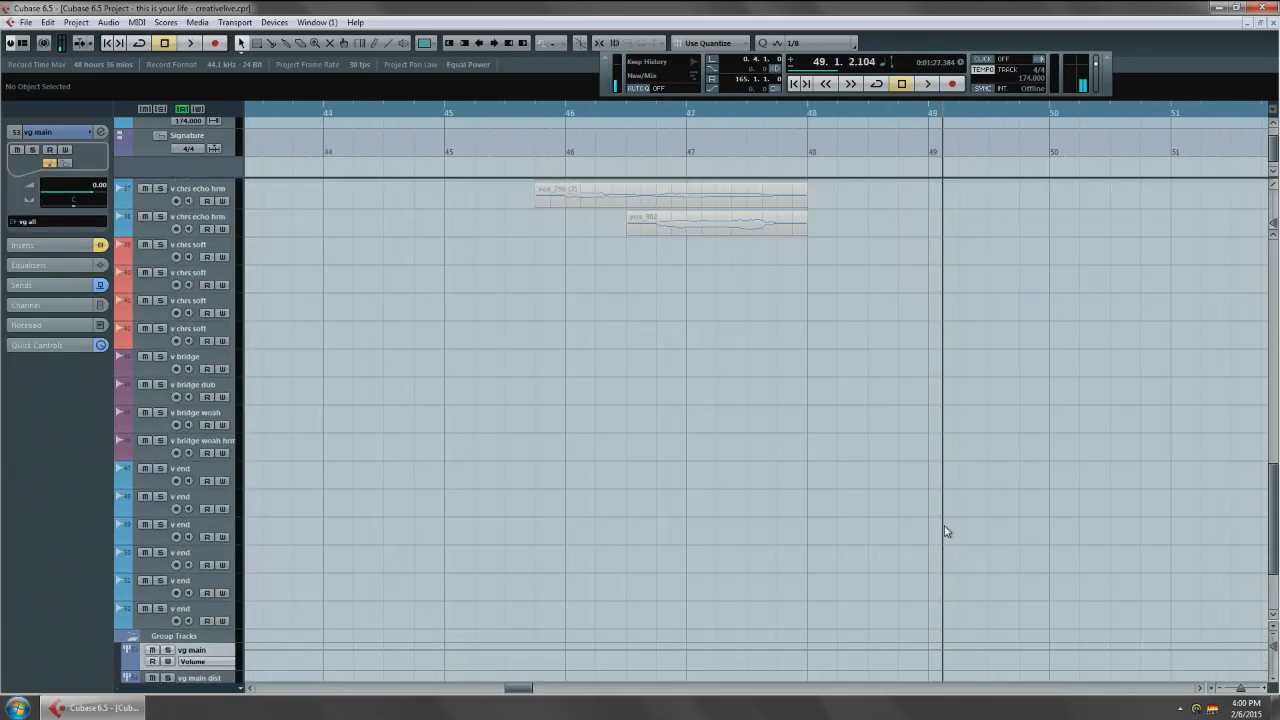